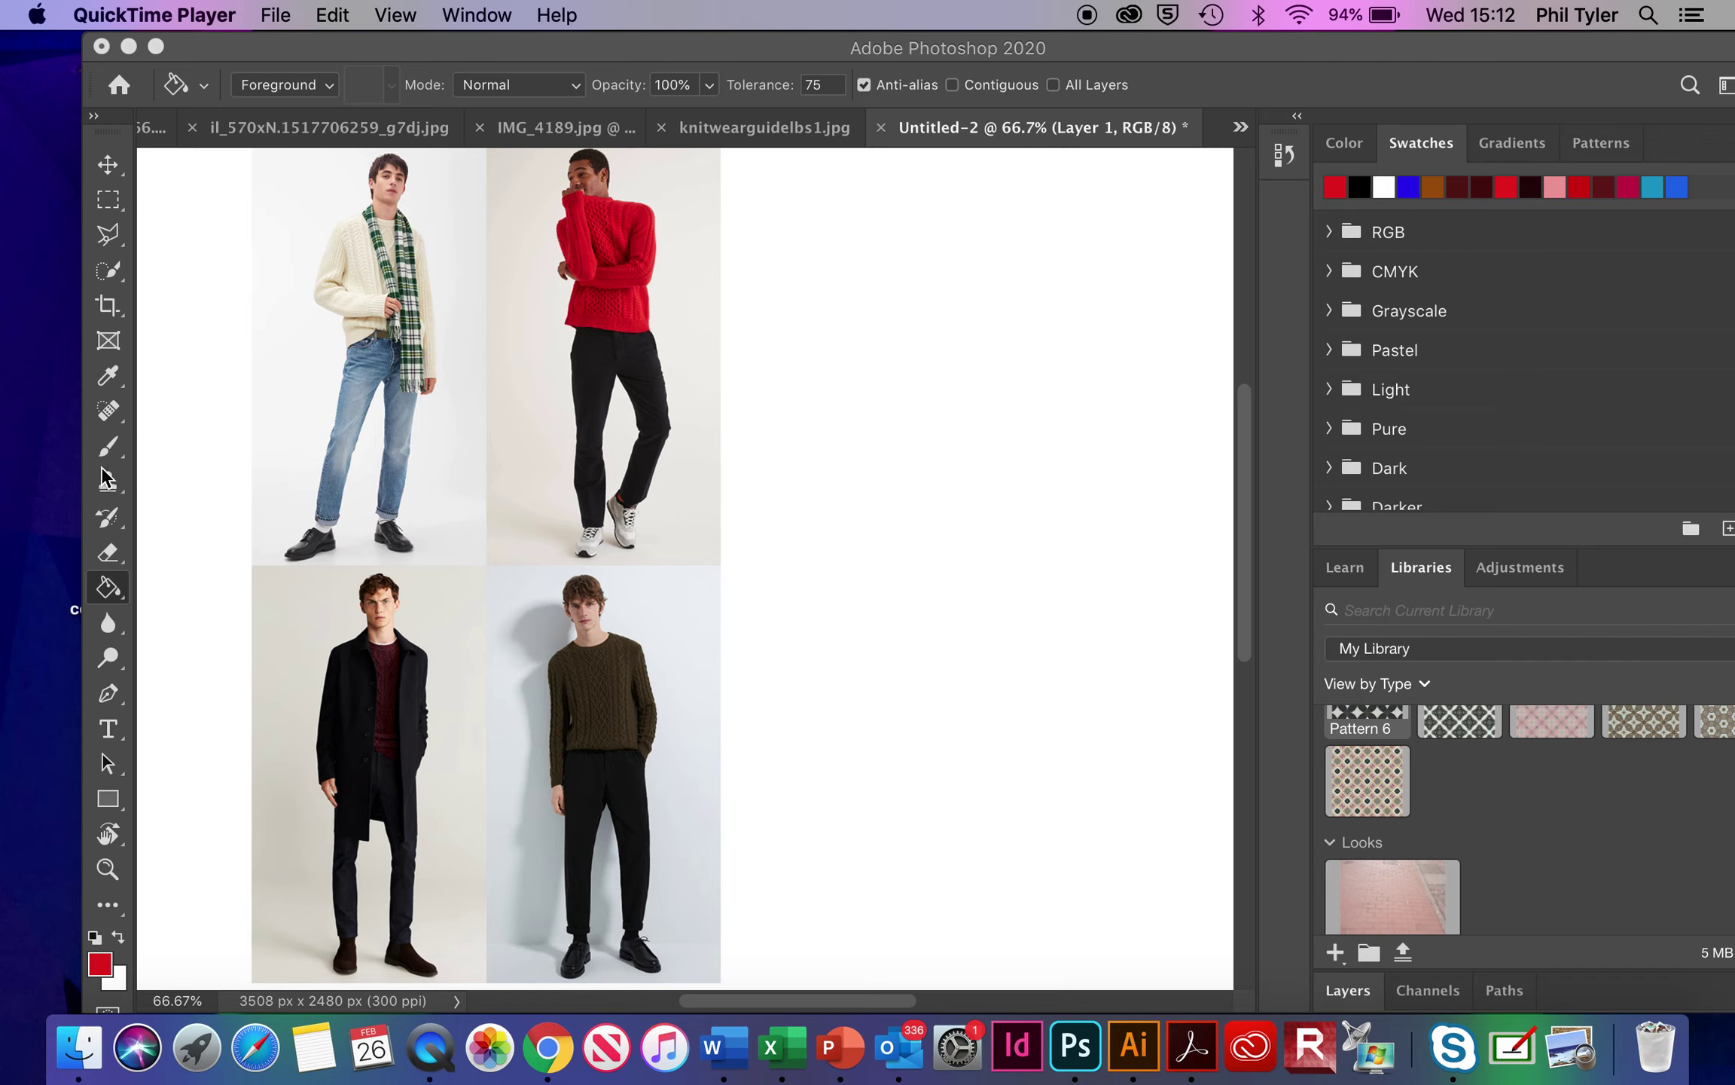
Select the Polygonal Lasso tool in the toolbar
click(124, 238)
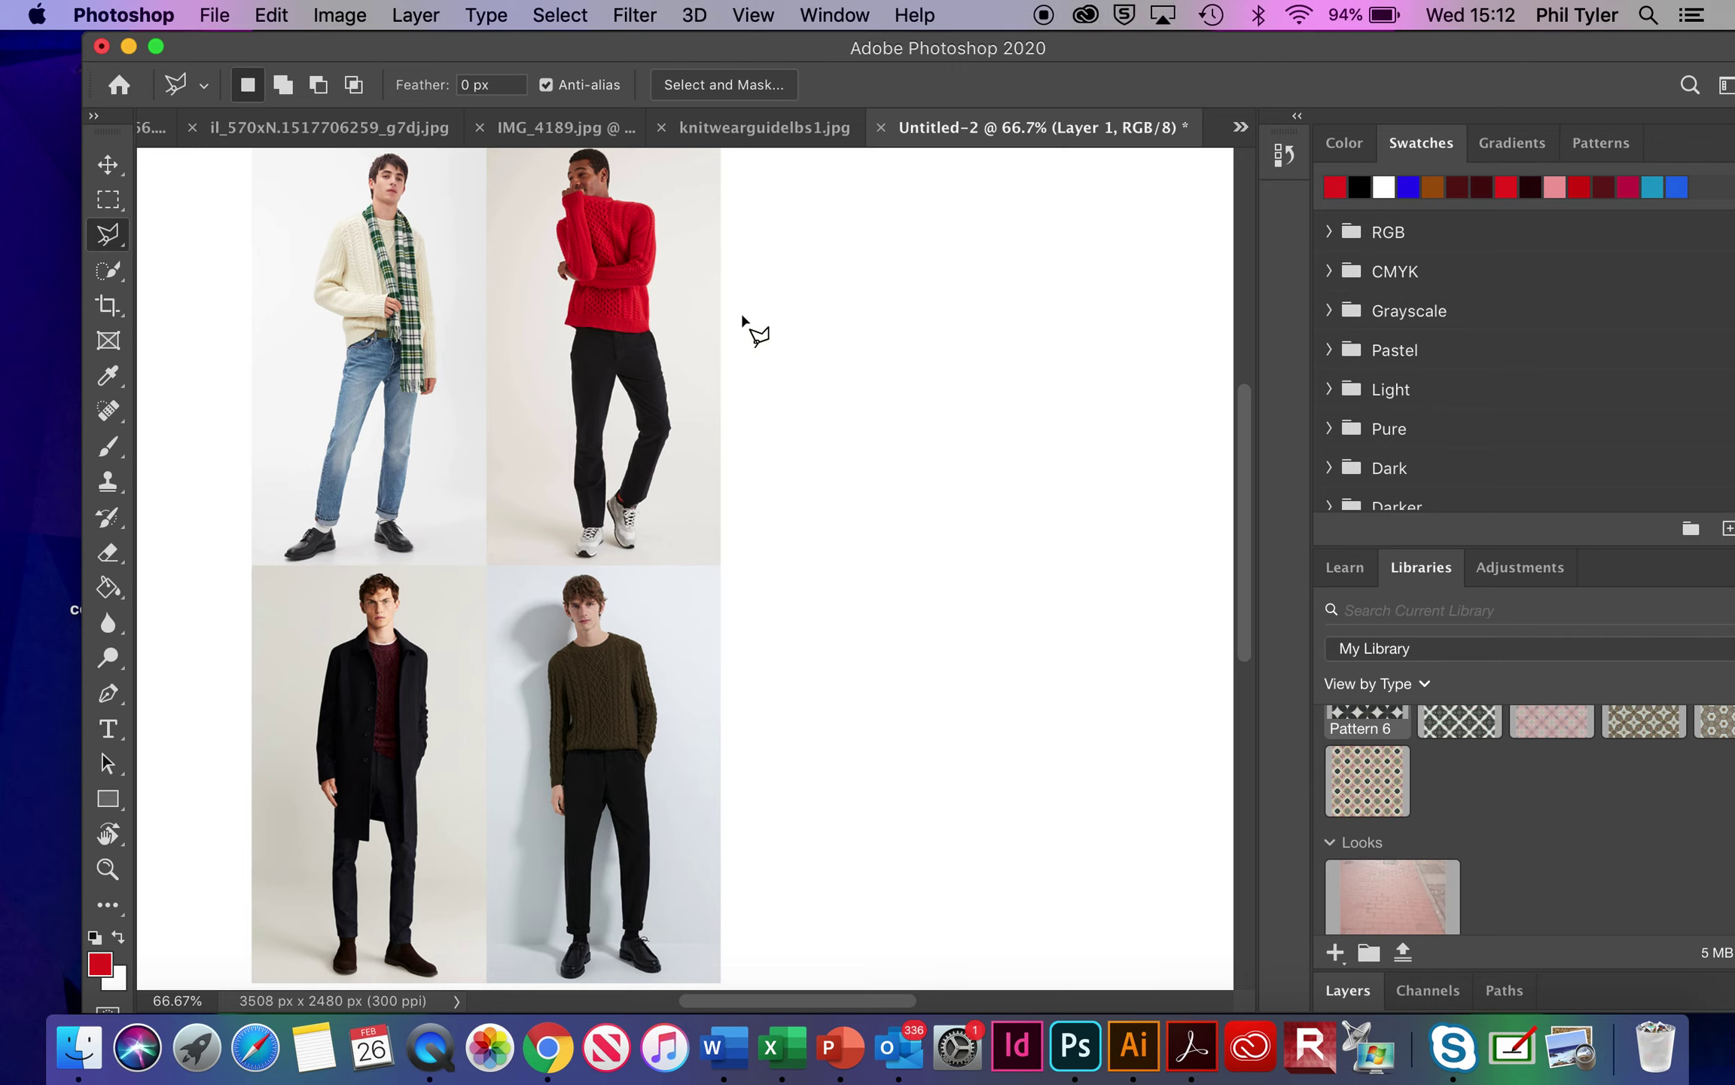
Trace the figure's left side, both legs and feet point by point beside the photos
click(839, 231)
click(851, 312)
click(862, 482)
click(874, 520)
click(895, 520)
click(894, 449)
click(884, 426)
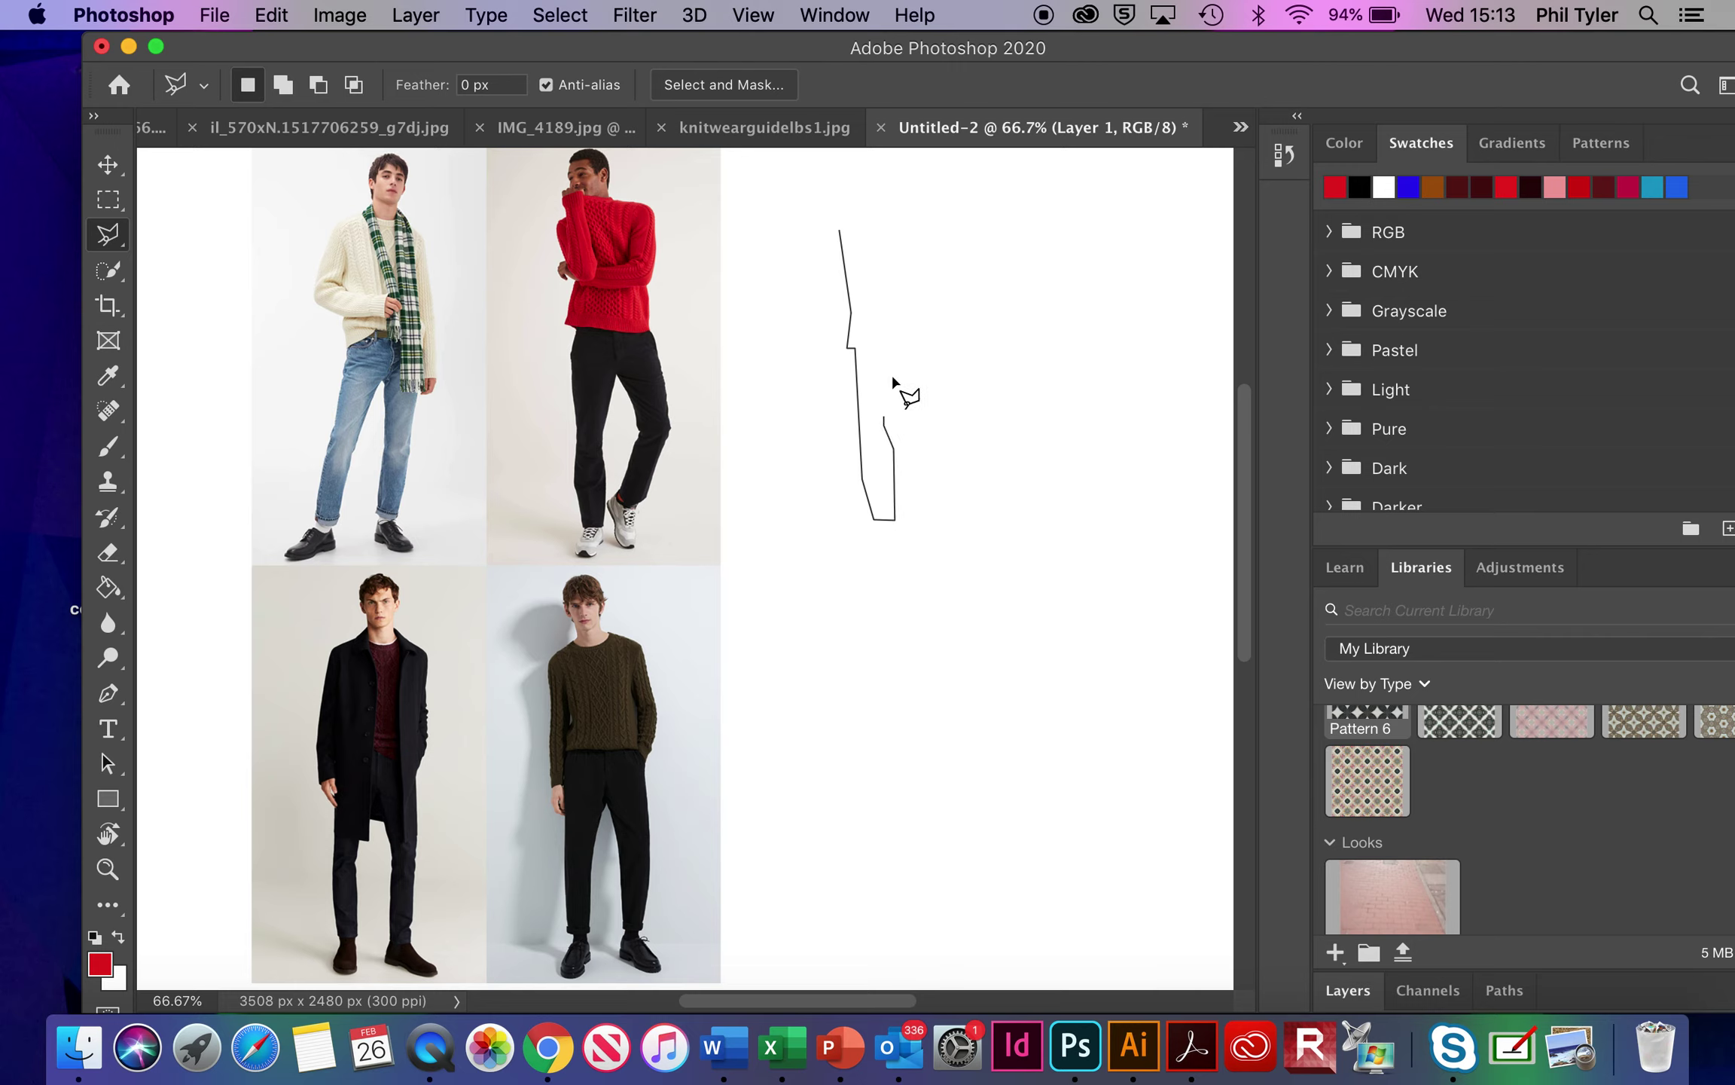
click(898, 363)
click(916, 410)
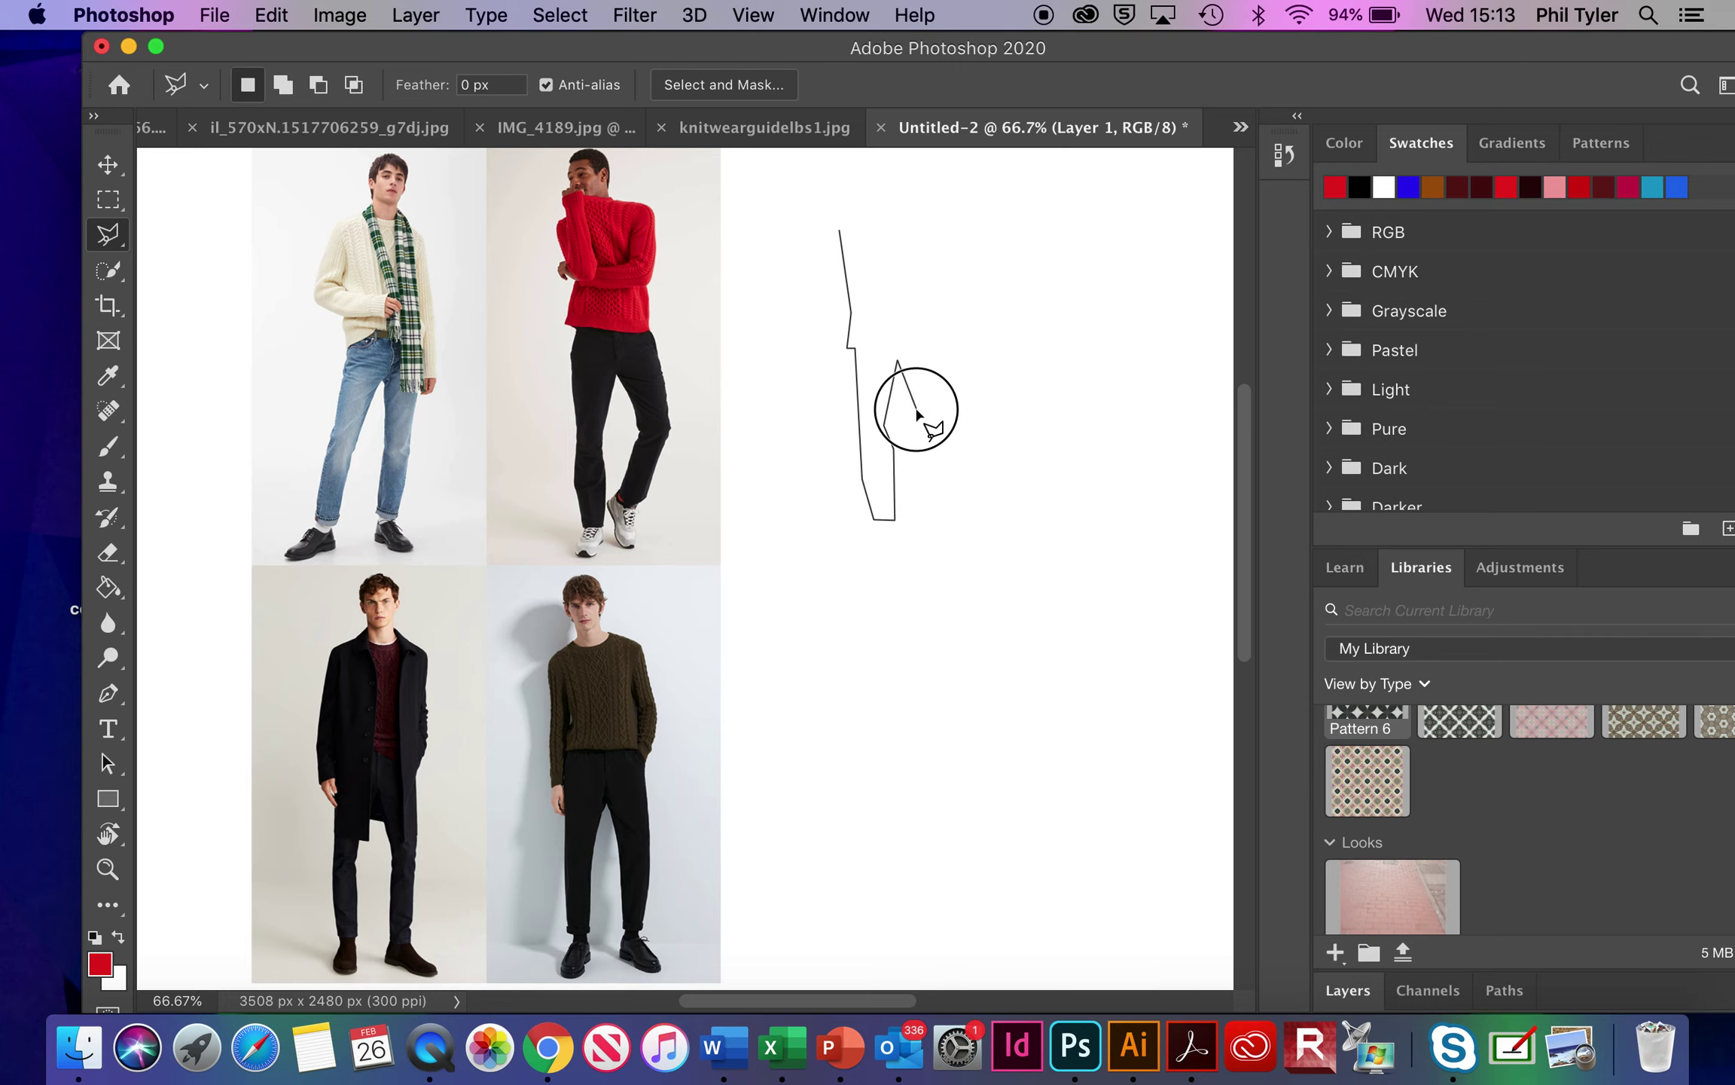
click(907, 492)
click(921, 500)
Trace up the right side, shoulder and head, closing the outline into a figure selection
click(938, 498)
click(952, 398)
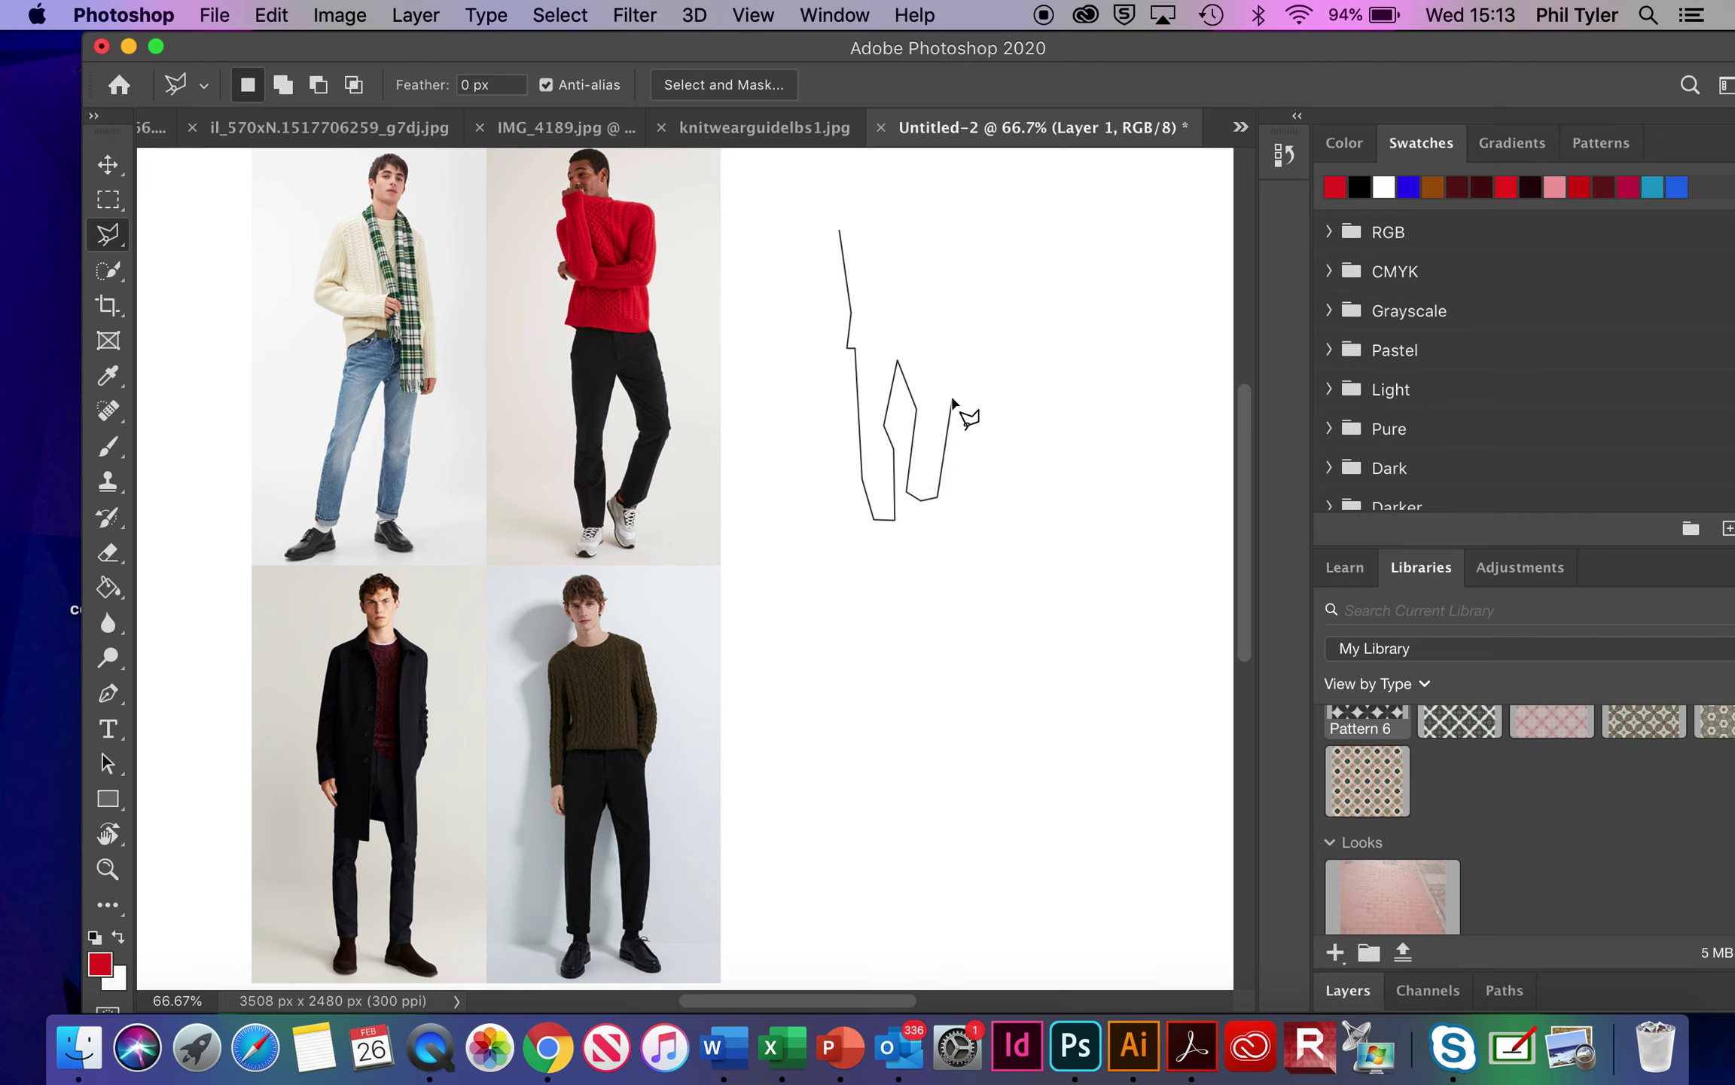
click(926, 328)
click(927, 298)
click(925, 213)
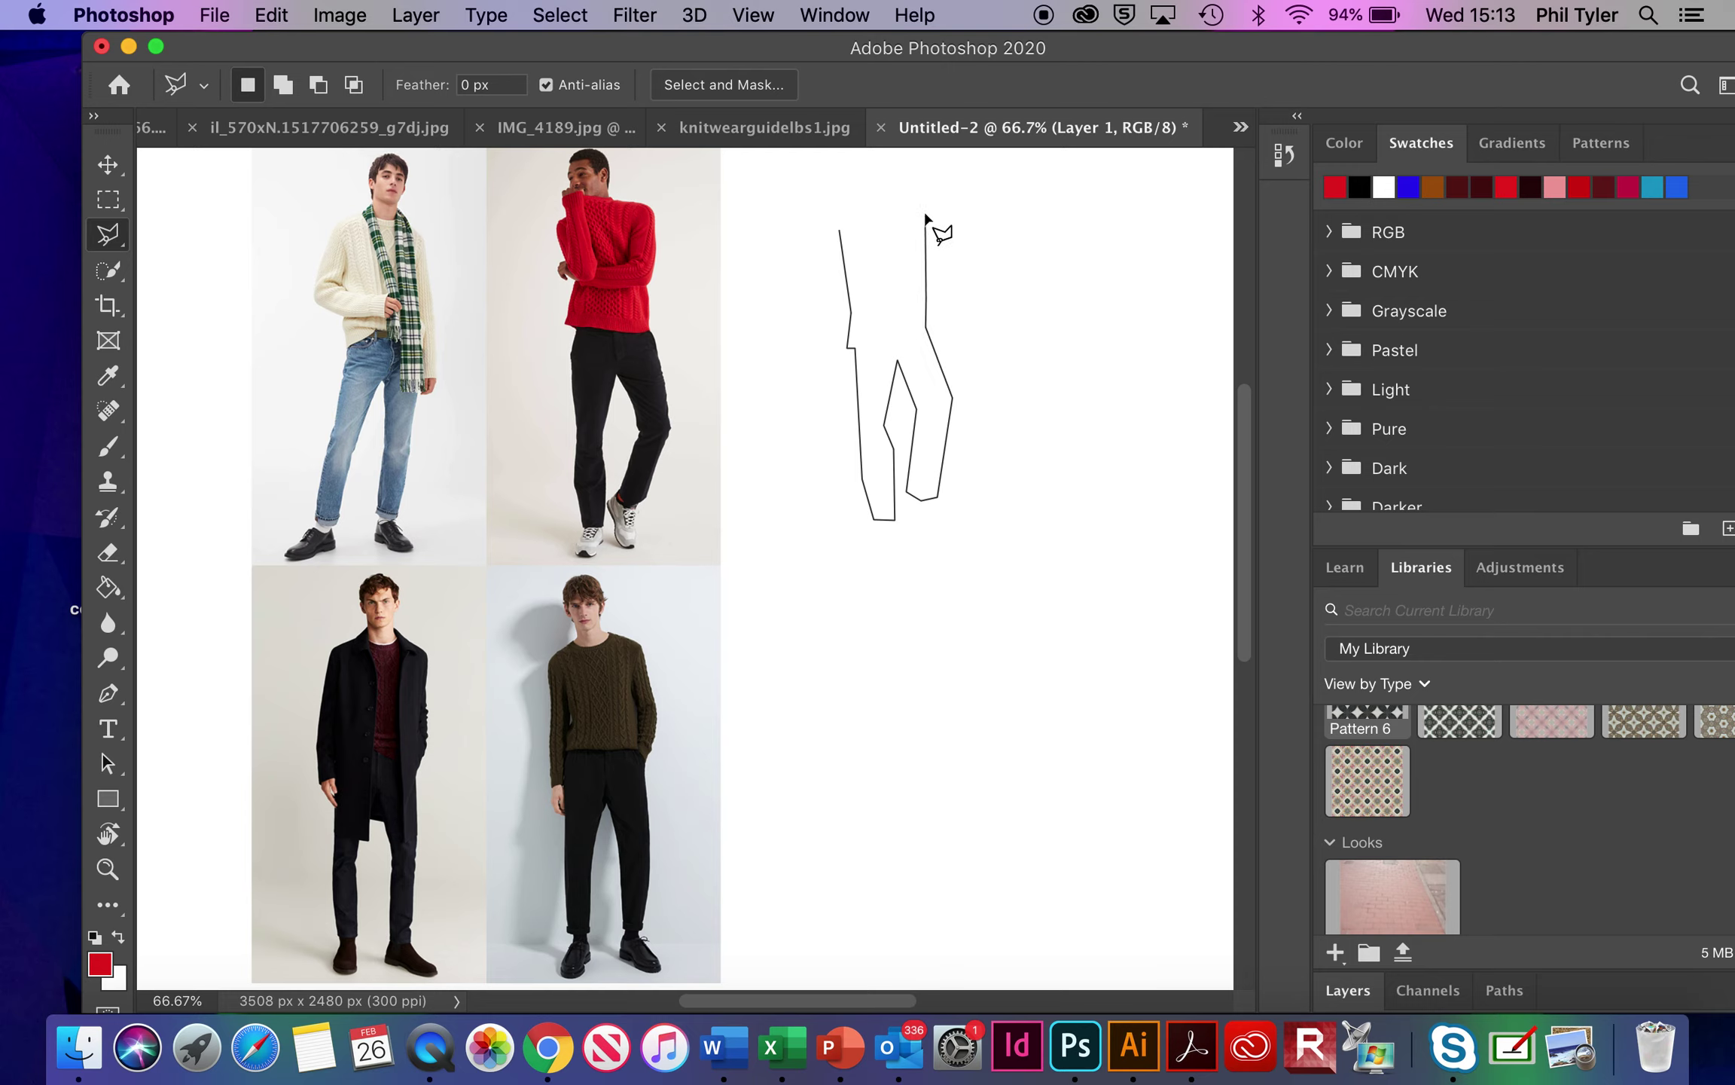
click(882, 196)
click(865, 211)
click(840, 227)
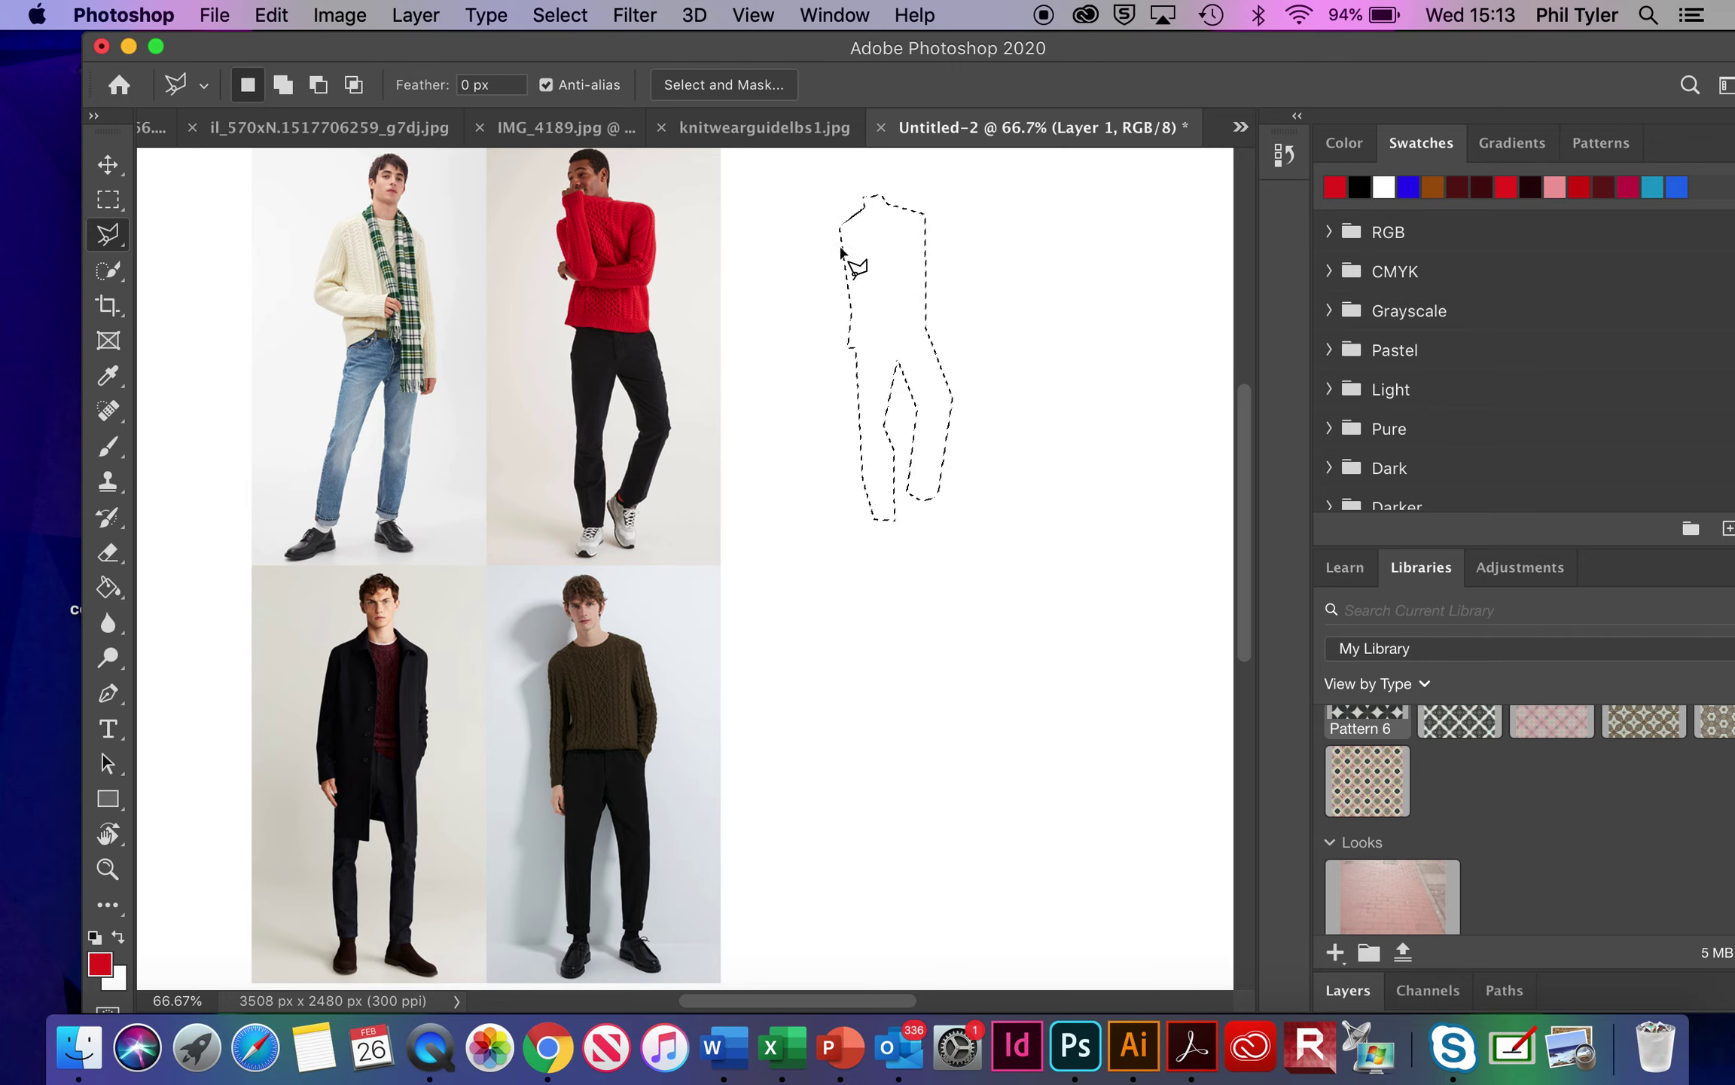
click(108, 587)
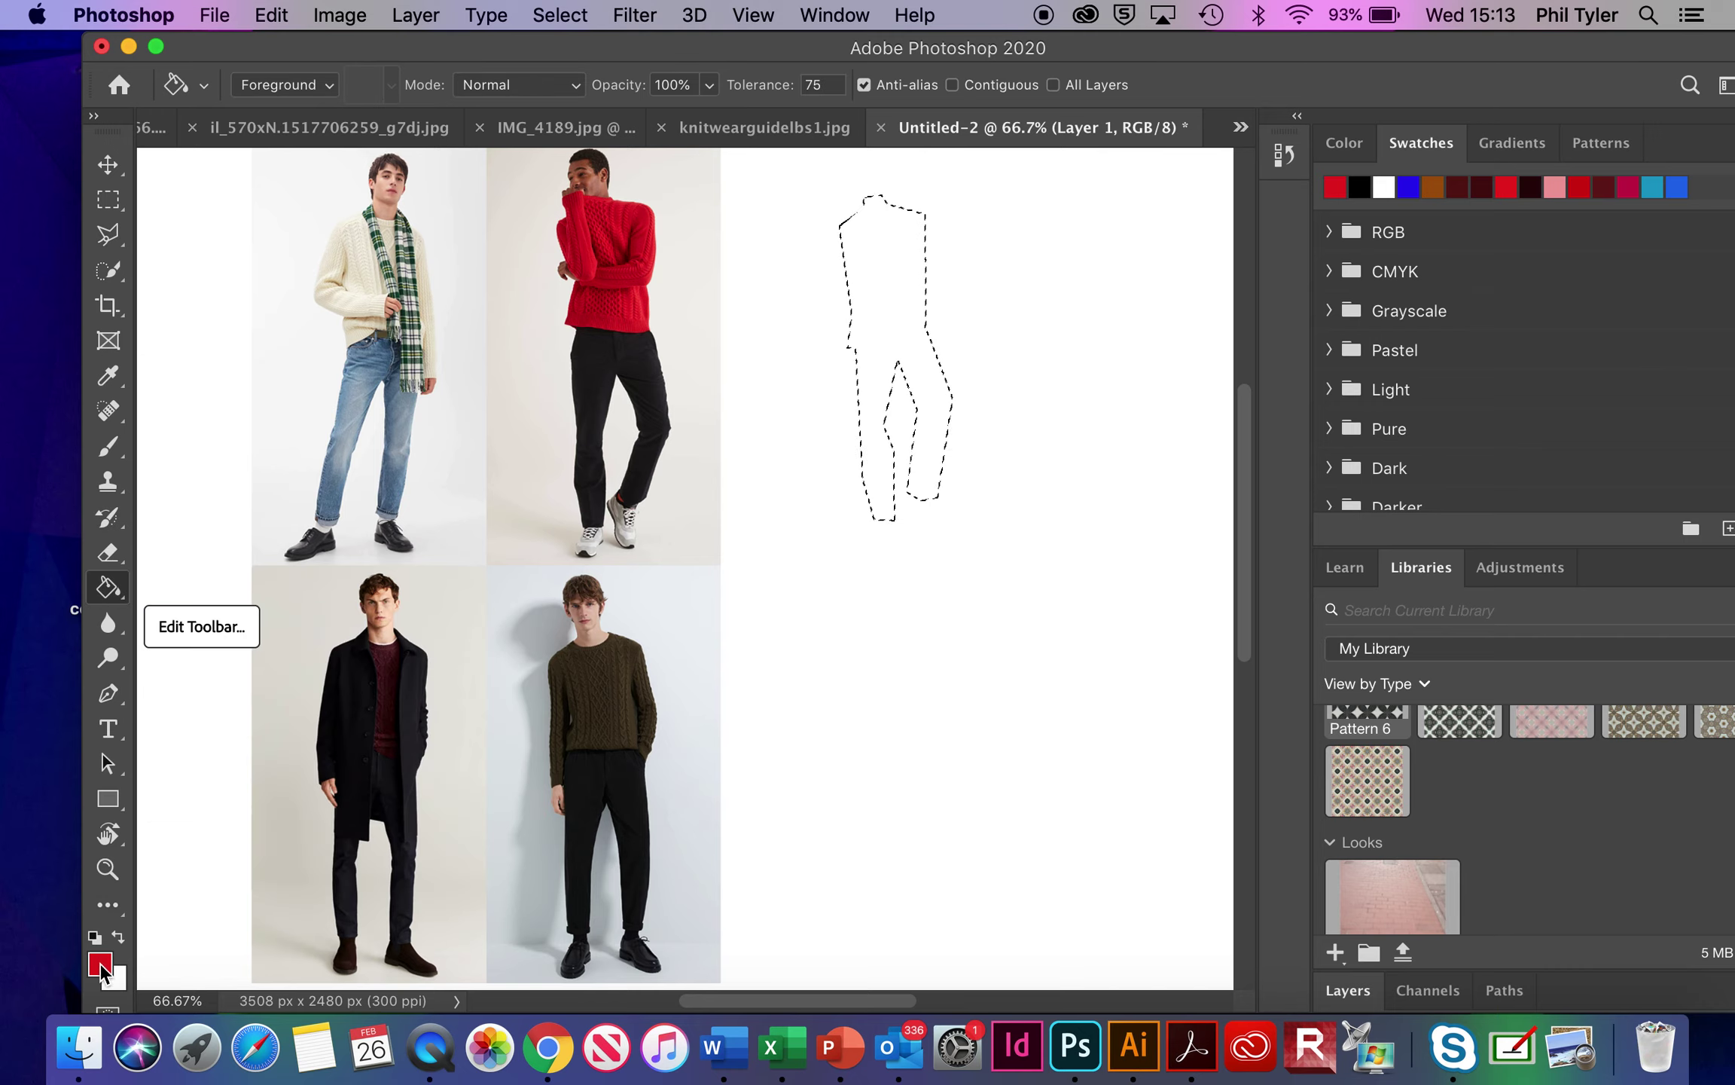
Fill the figure silhouette selection with the red foreground colour e61f1f
click(880, 274)
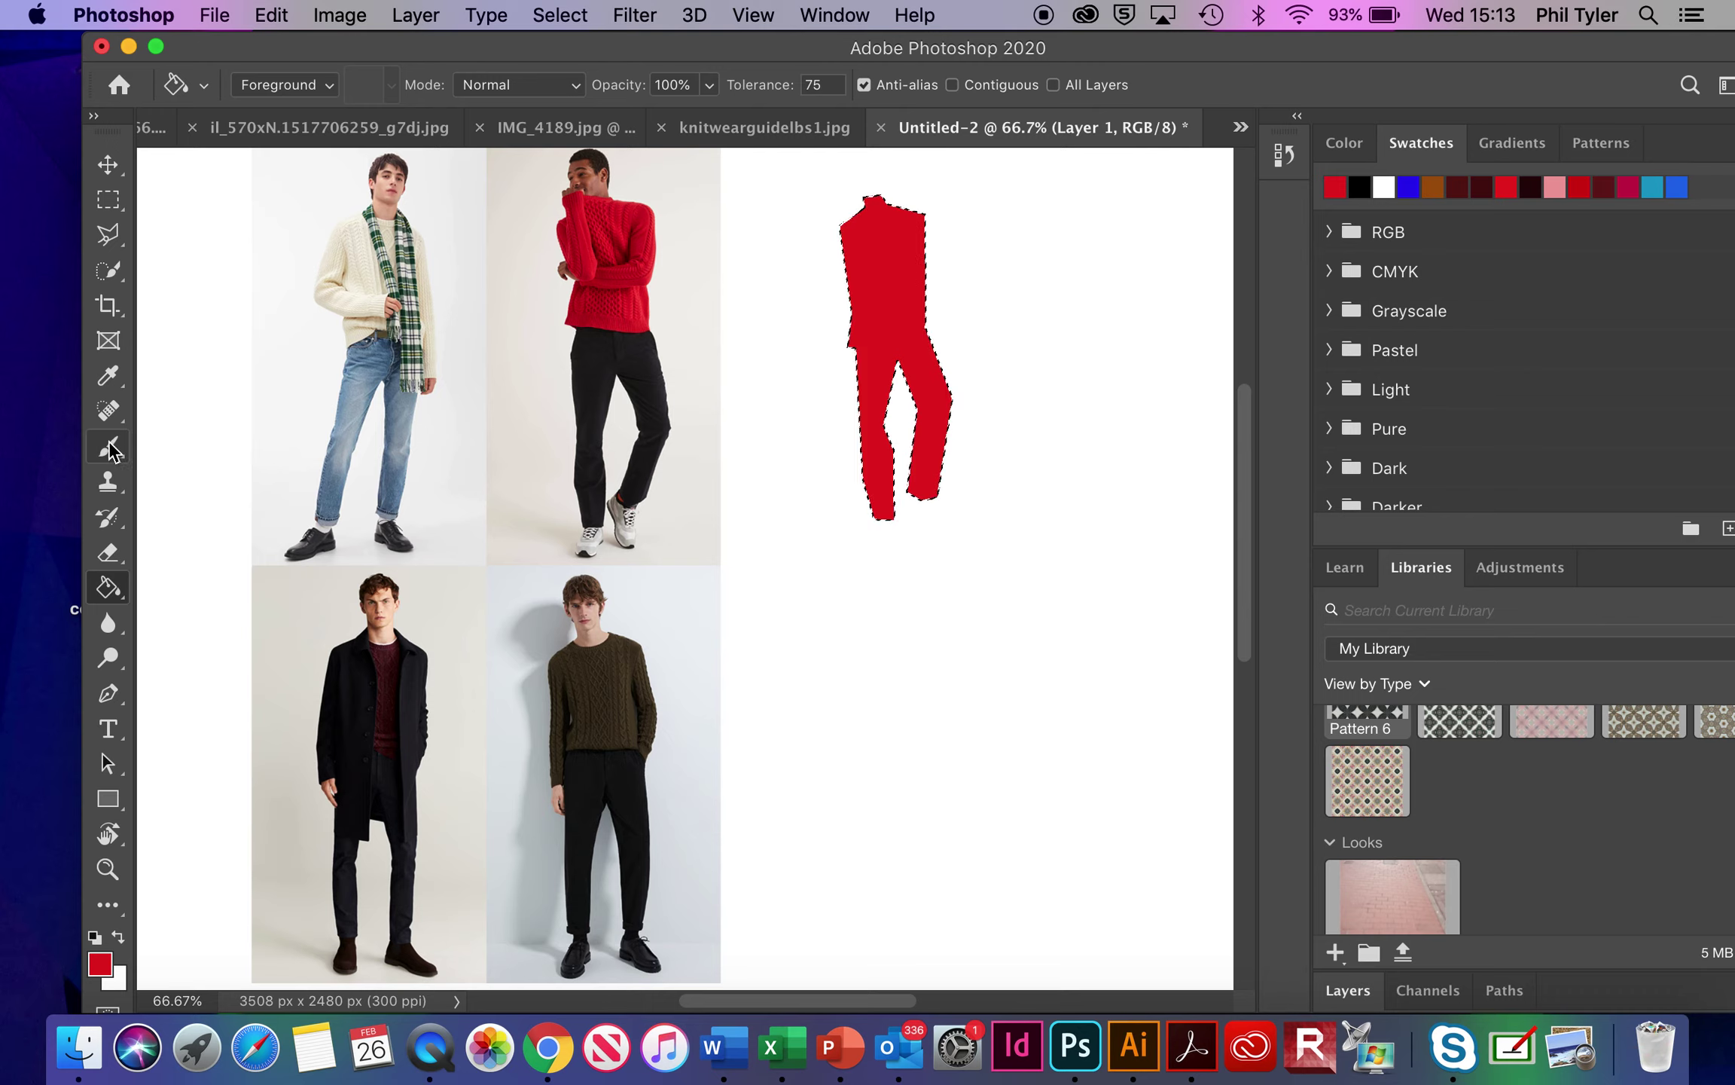
click(108, 447)
With foreground 270707 and the 75 px leaf brush, paint the waist and legs dark
click(102, 964)
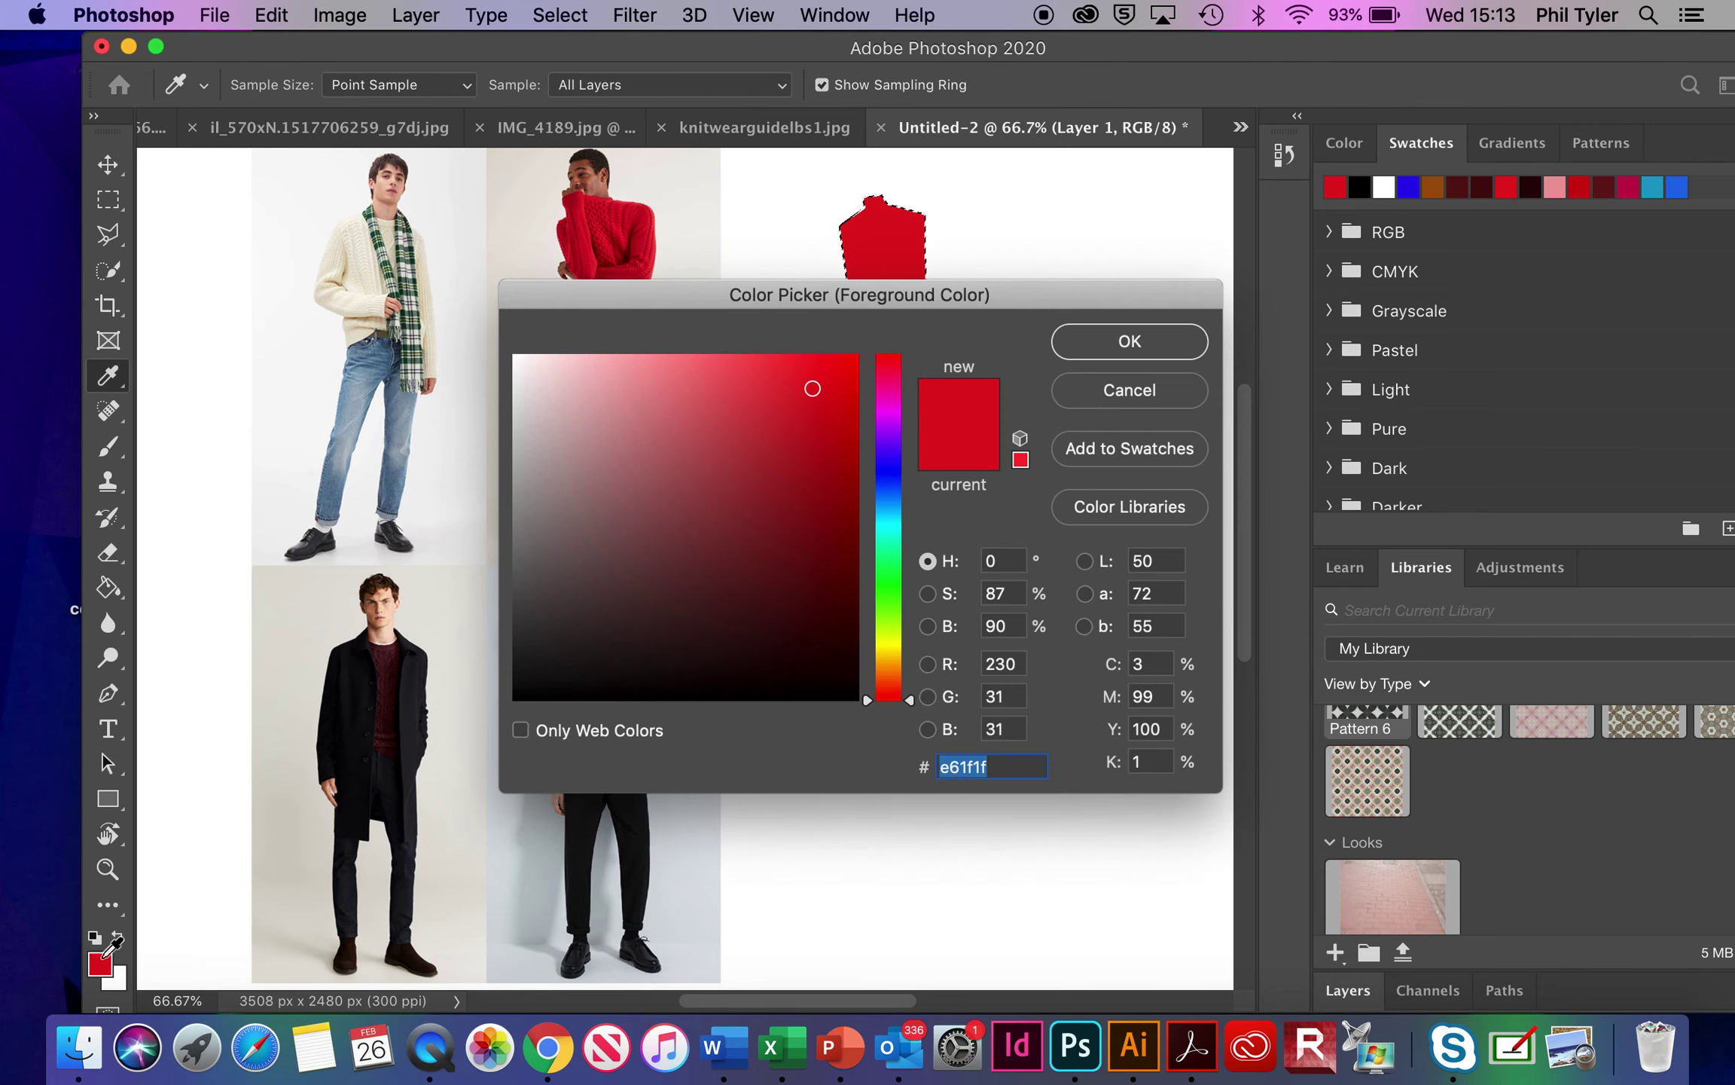
click(793, 647)
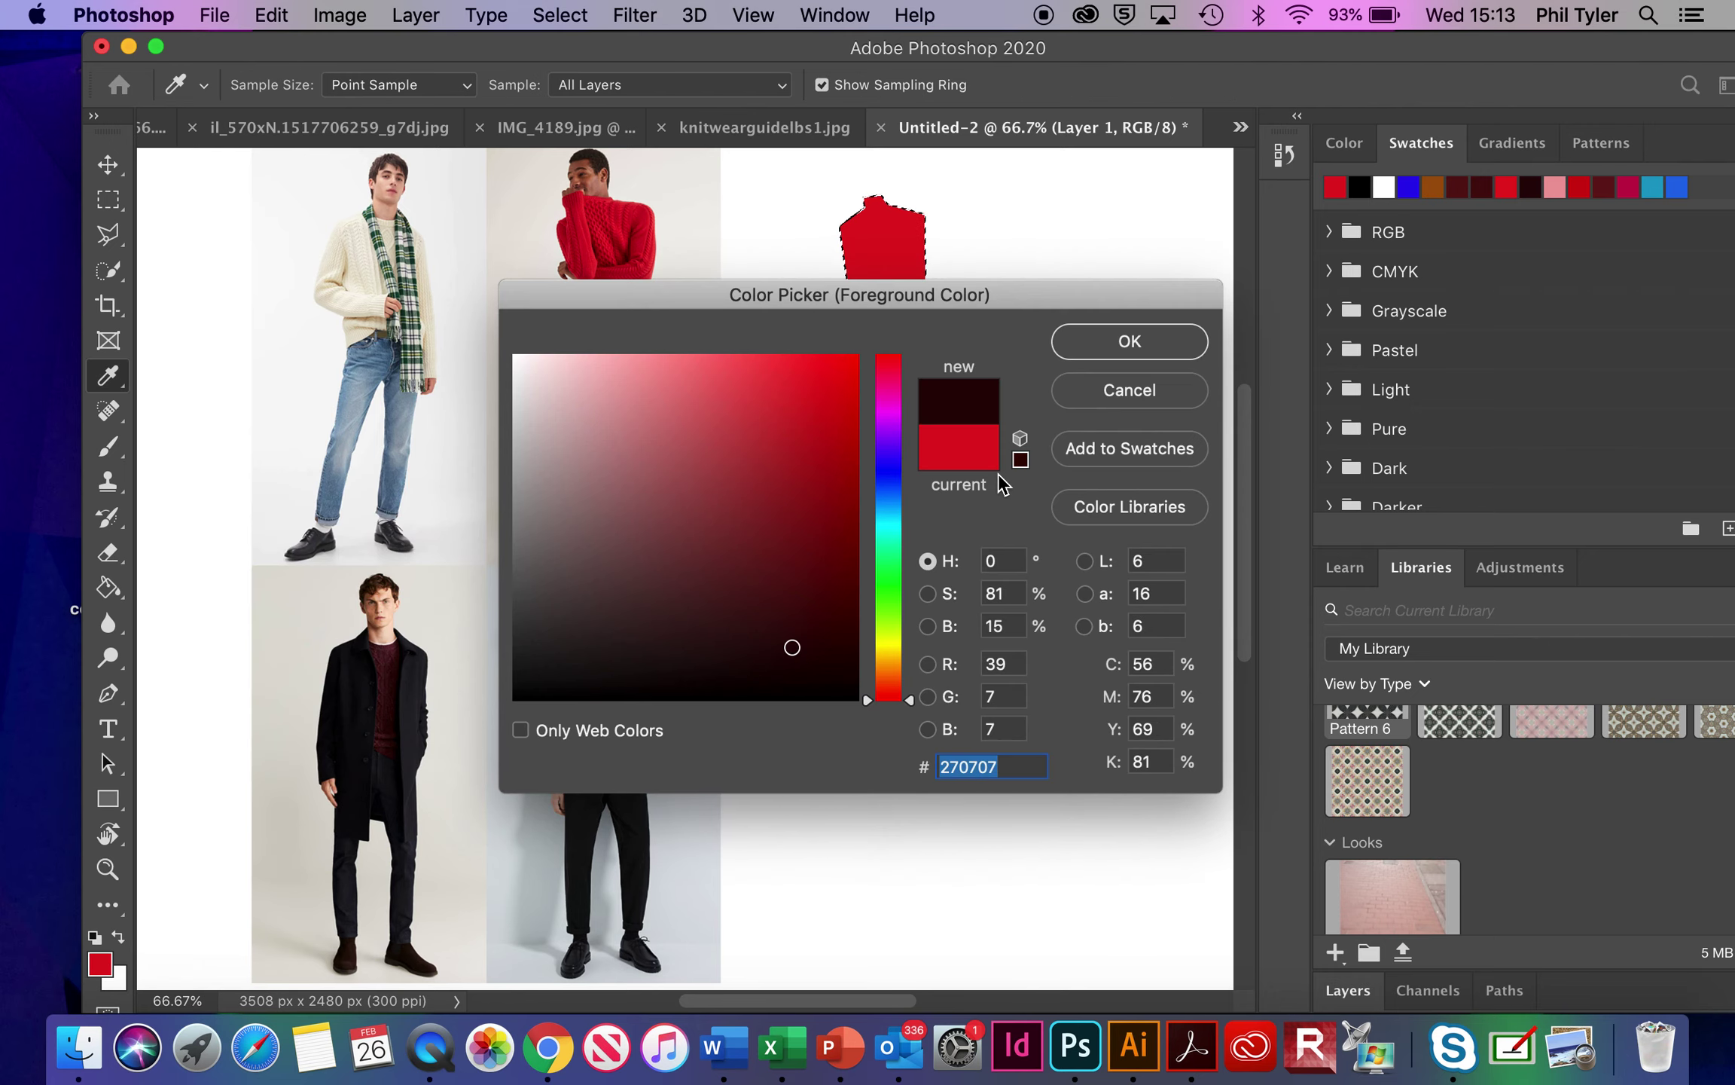
click(1130, 340)
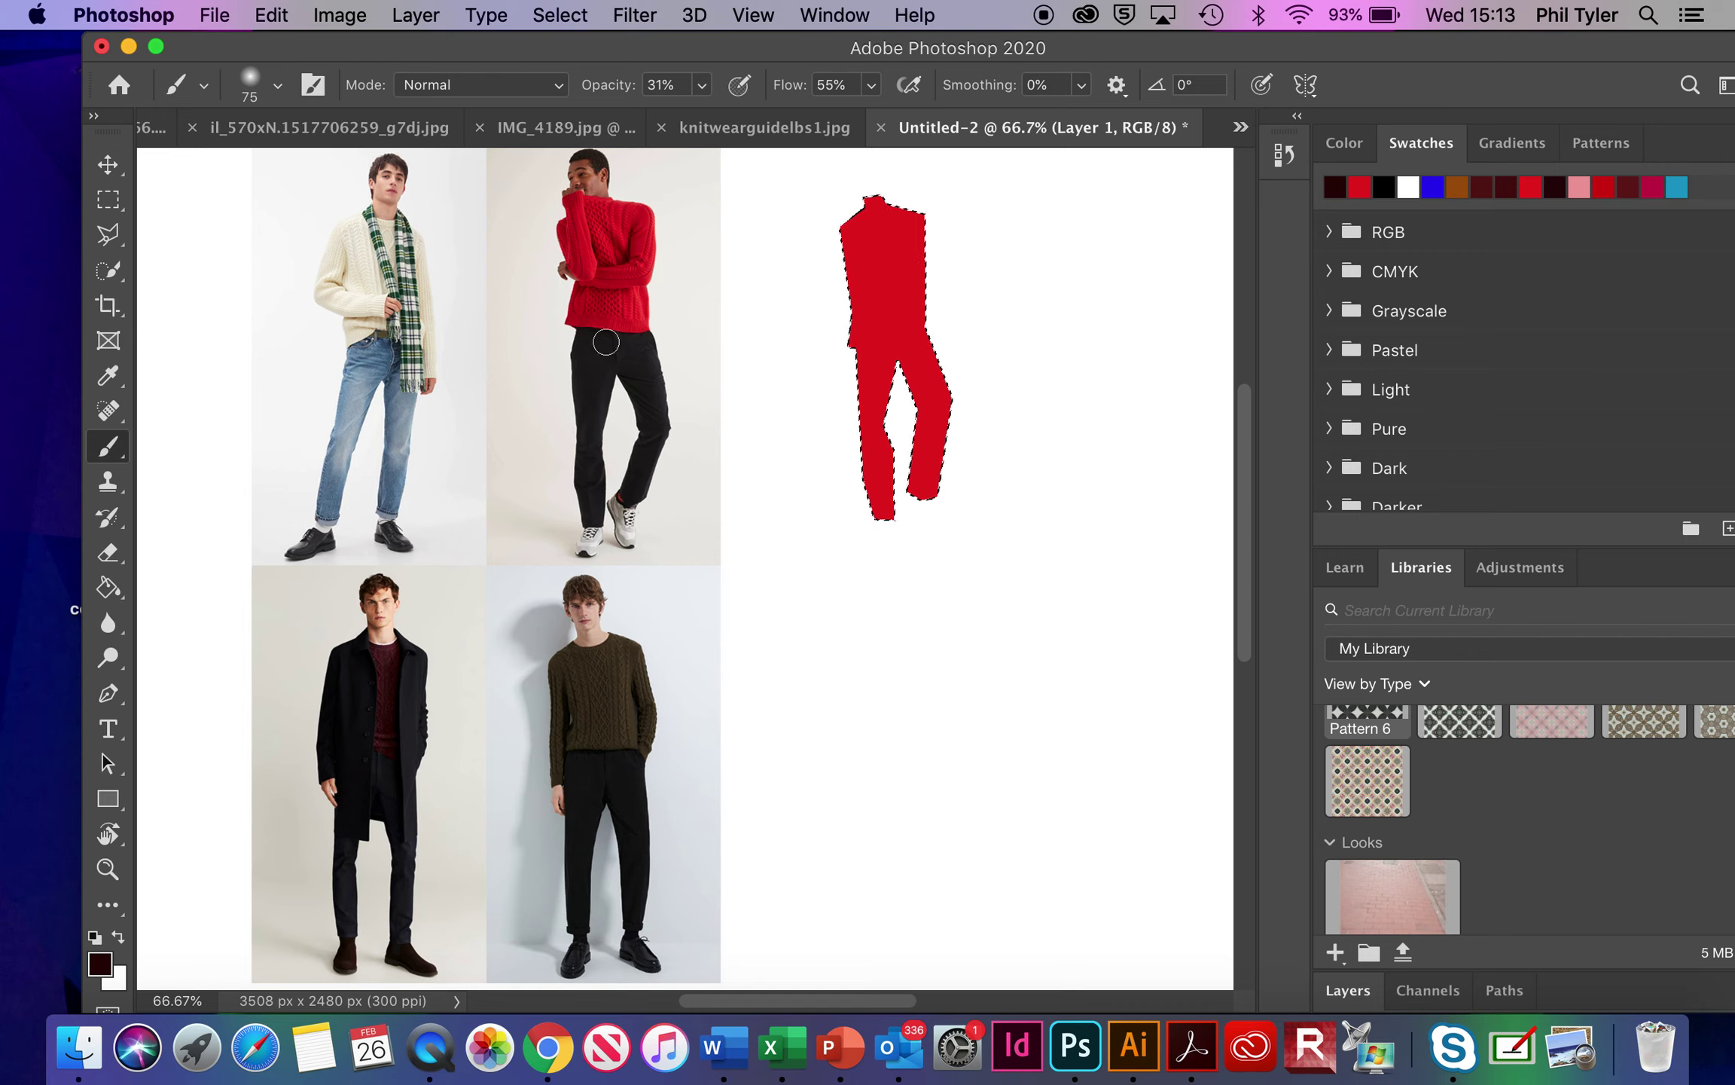
click(278, 86)
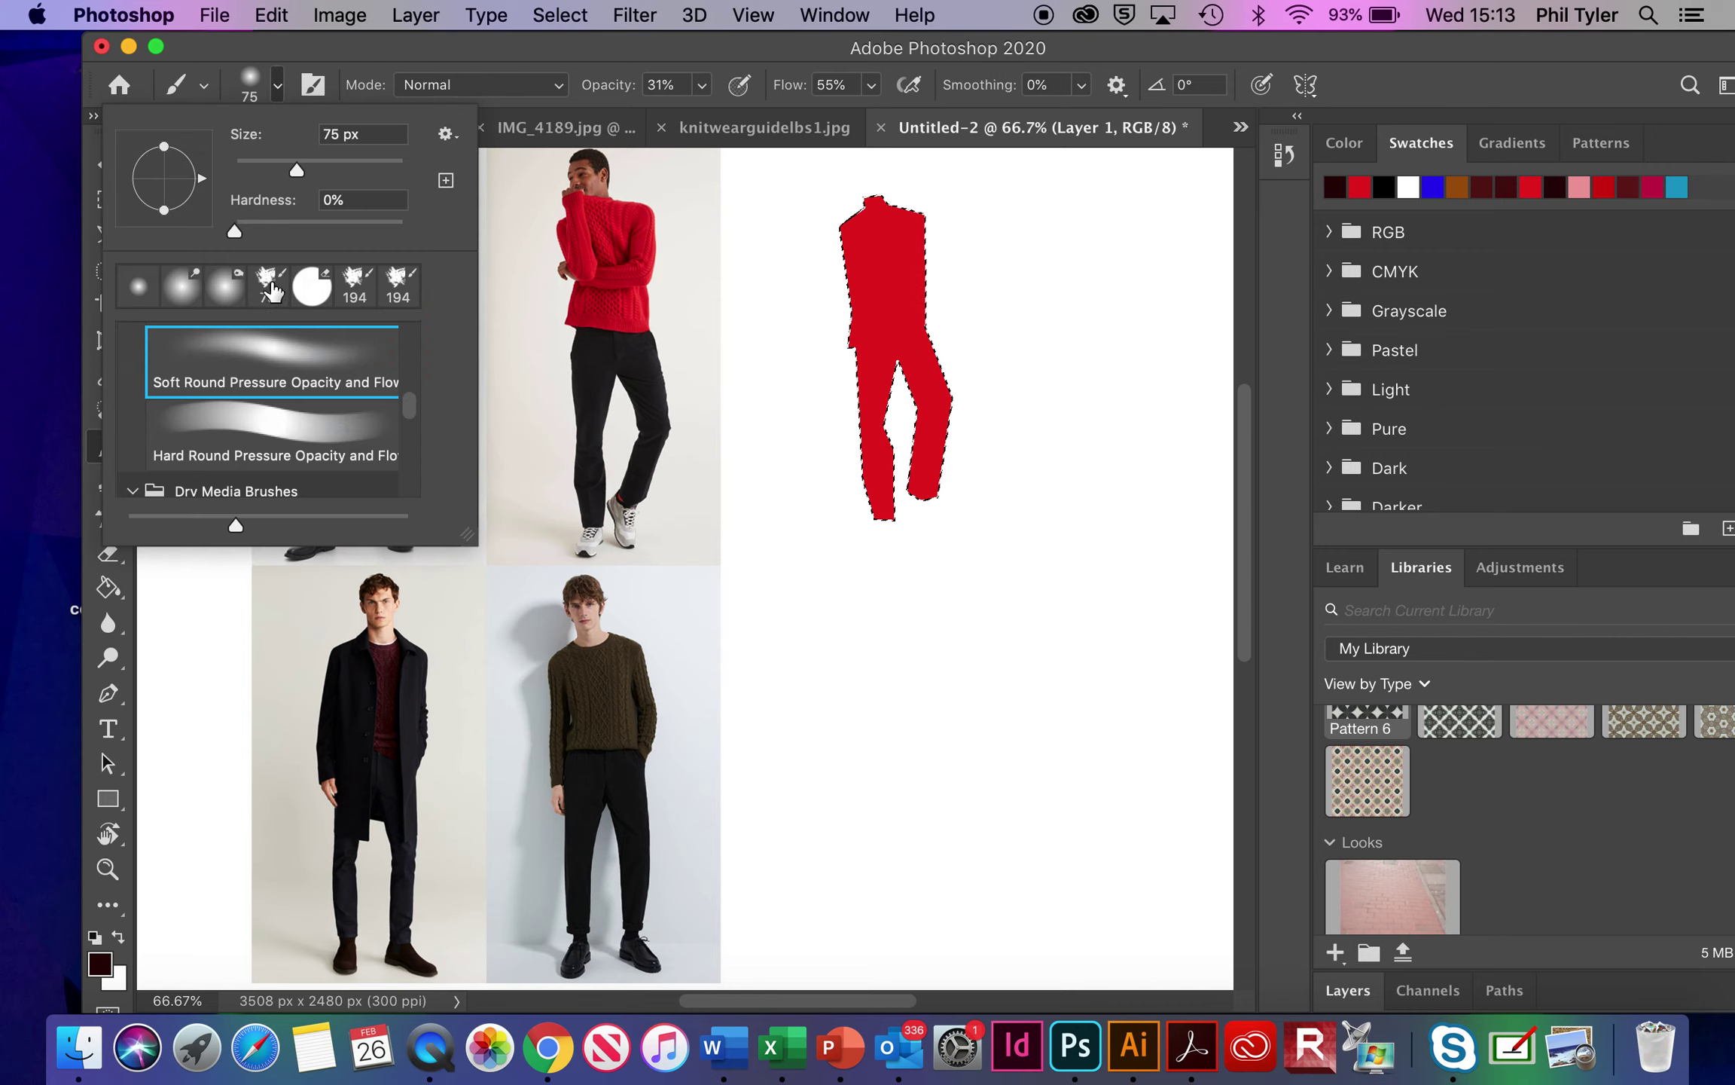
click(273, 290)
drag(938, 336, 849, 335)
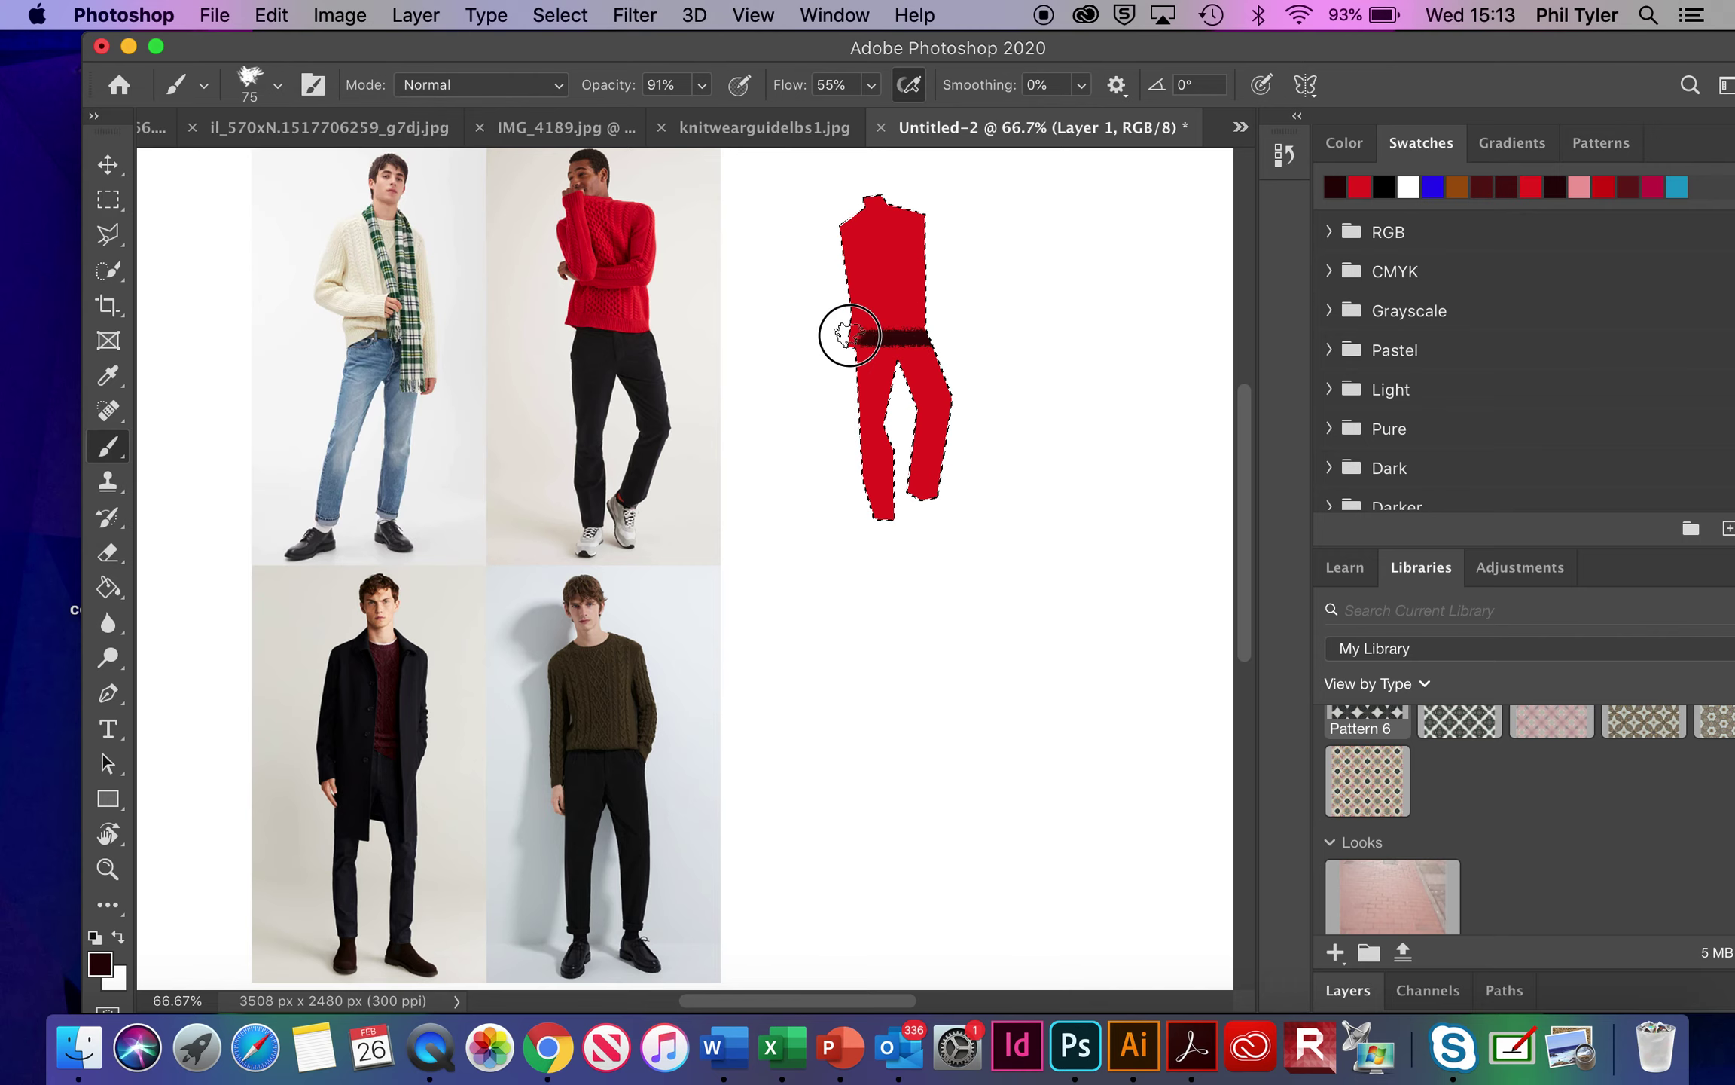
mouse_move(781, 390)
mouse_down()
mouse_move(1017, 429)
mouse_move(759, 459)
mouse_move(977, 415)
mouse_move(832, 491)
mouse_up()
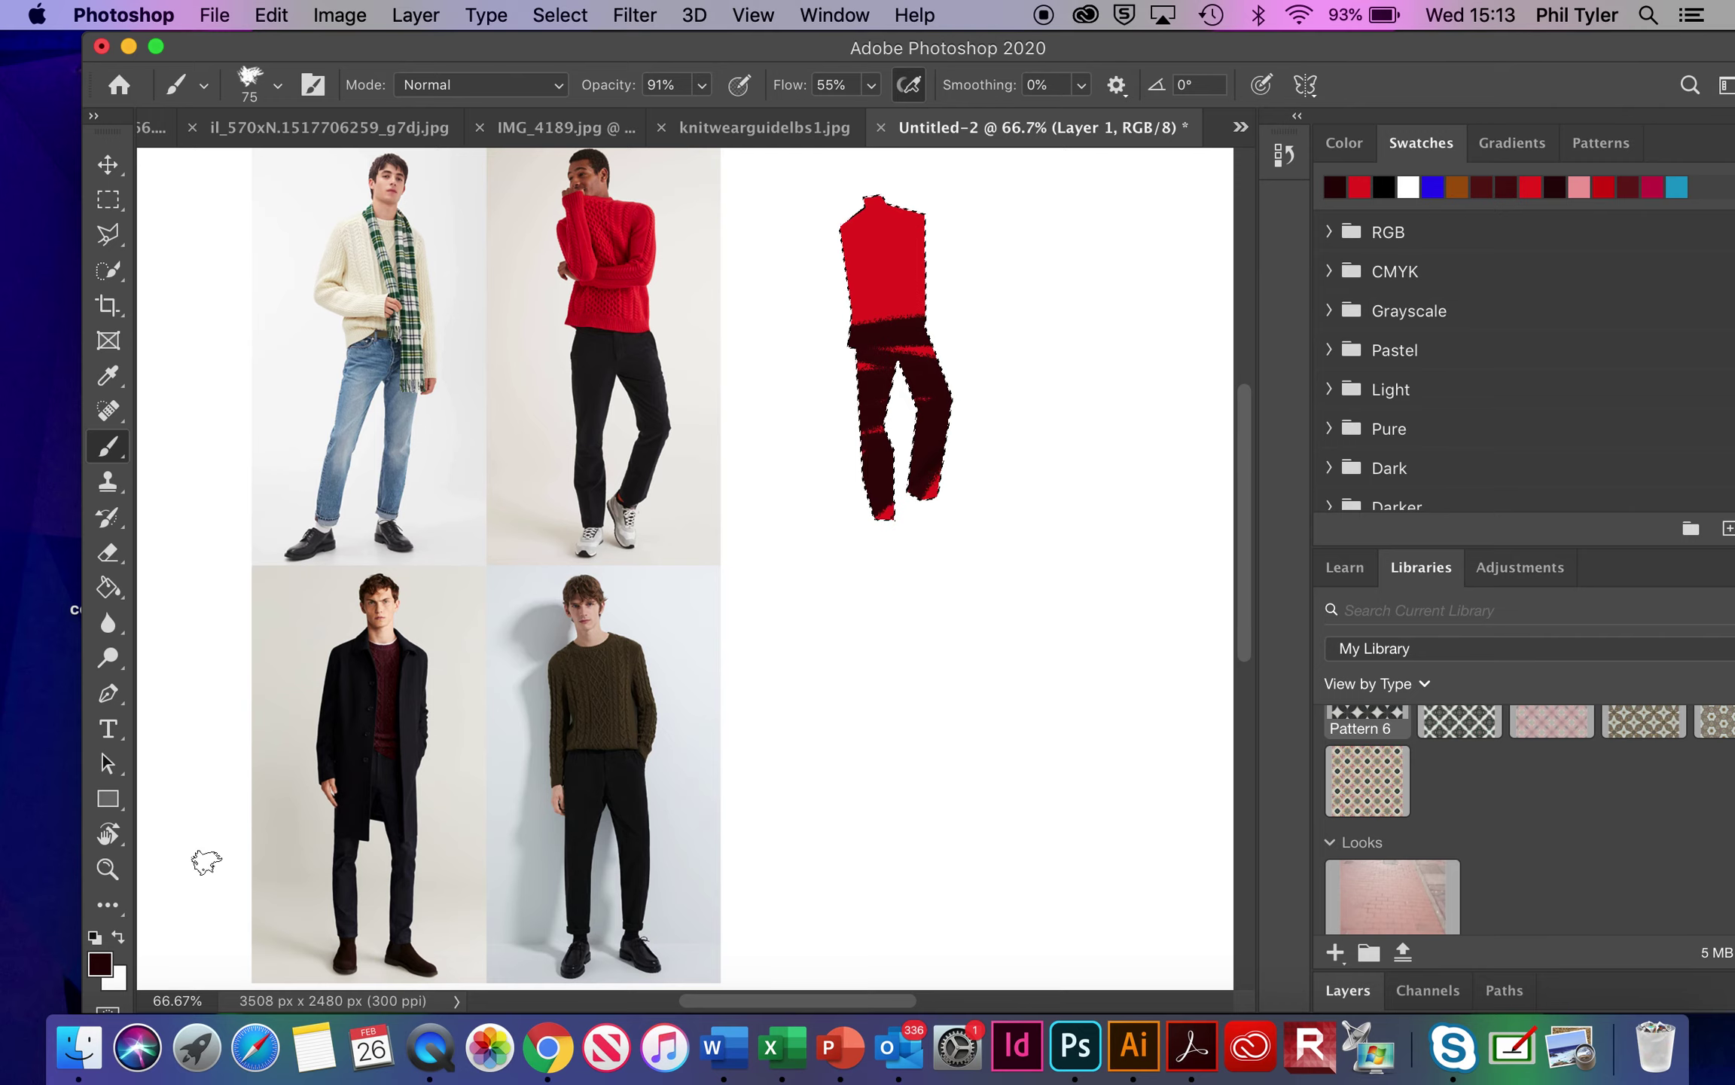
Repaint the top of the right leg in 7d2020
click(100, 963)
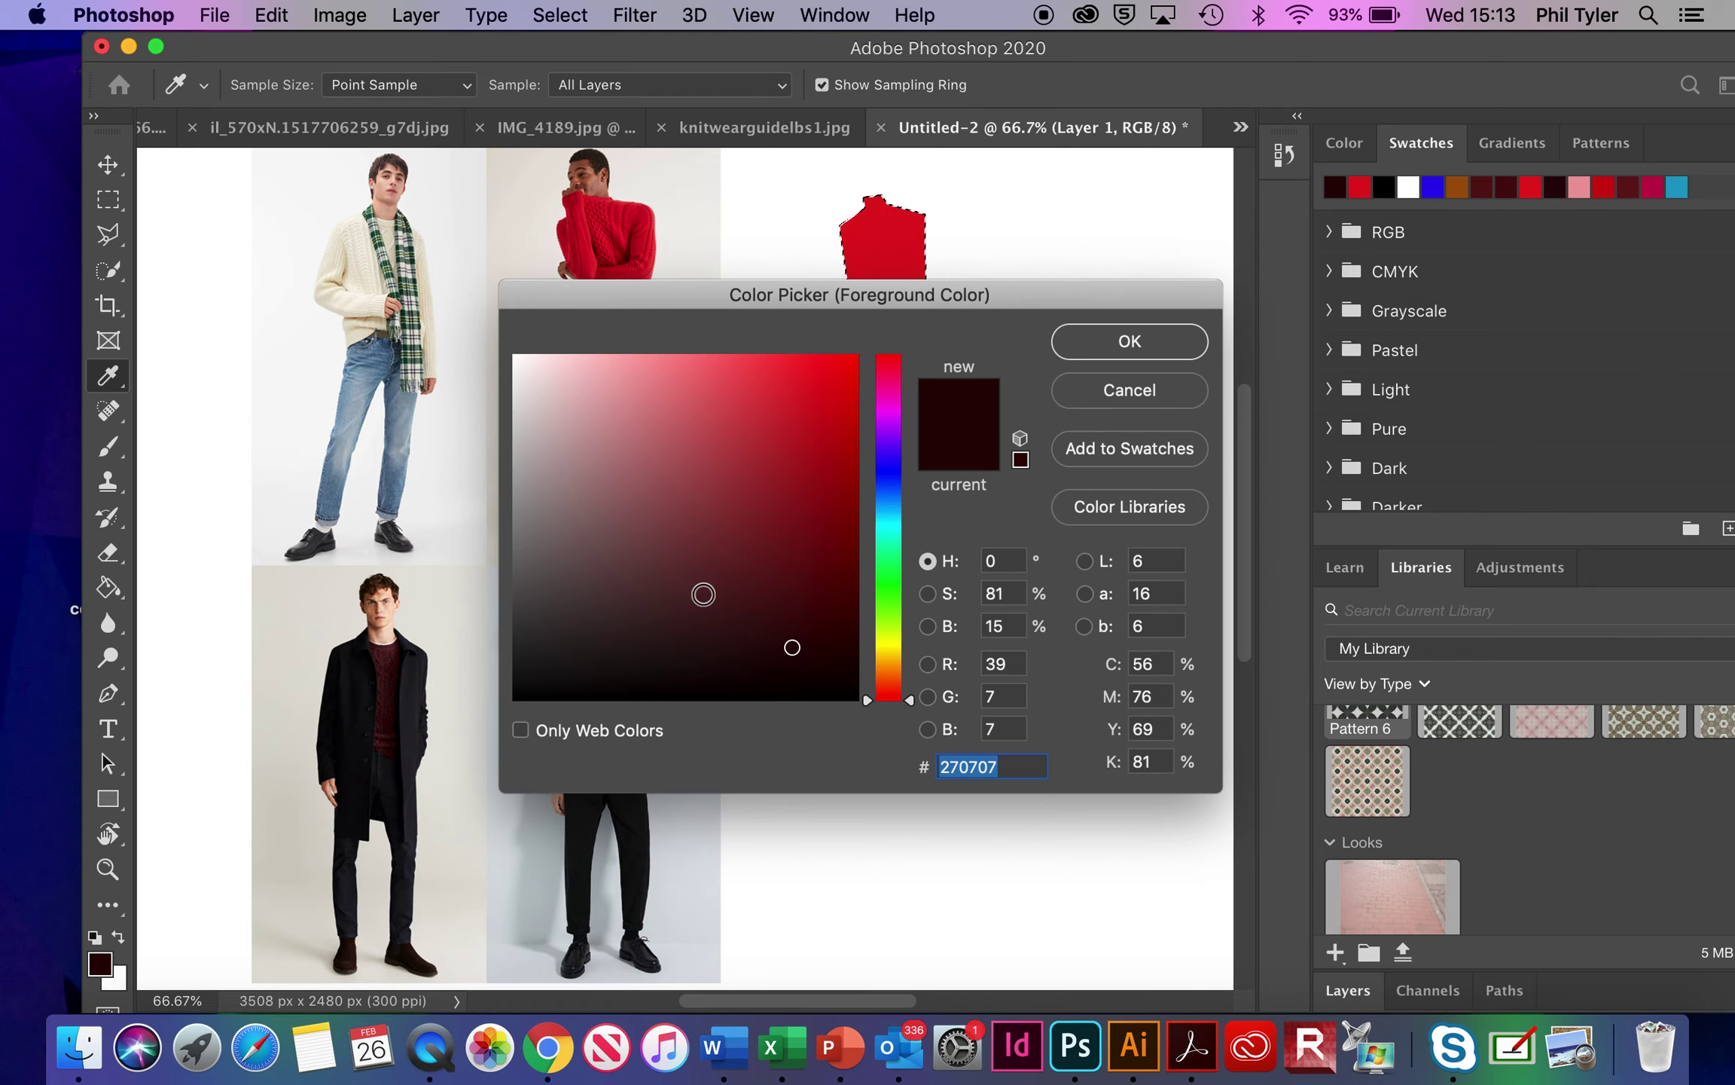
click(769, 529)
click(1123, 345)
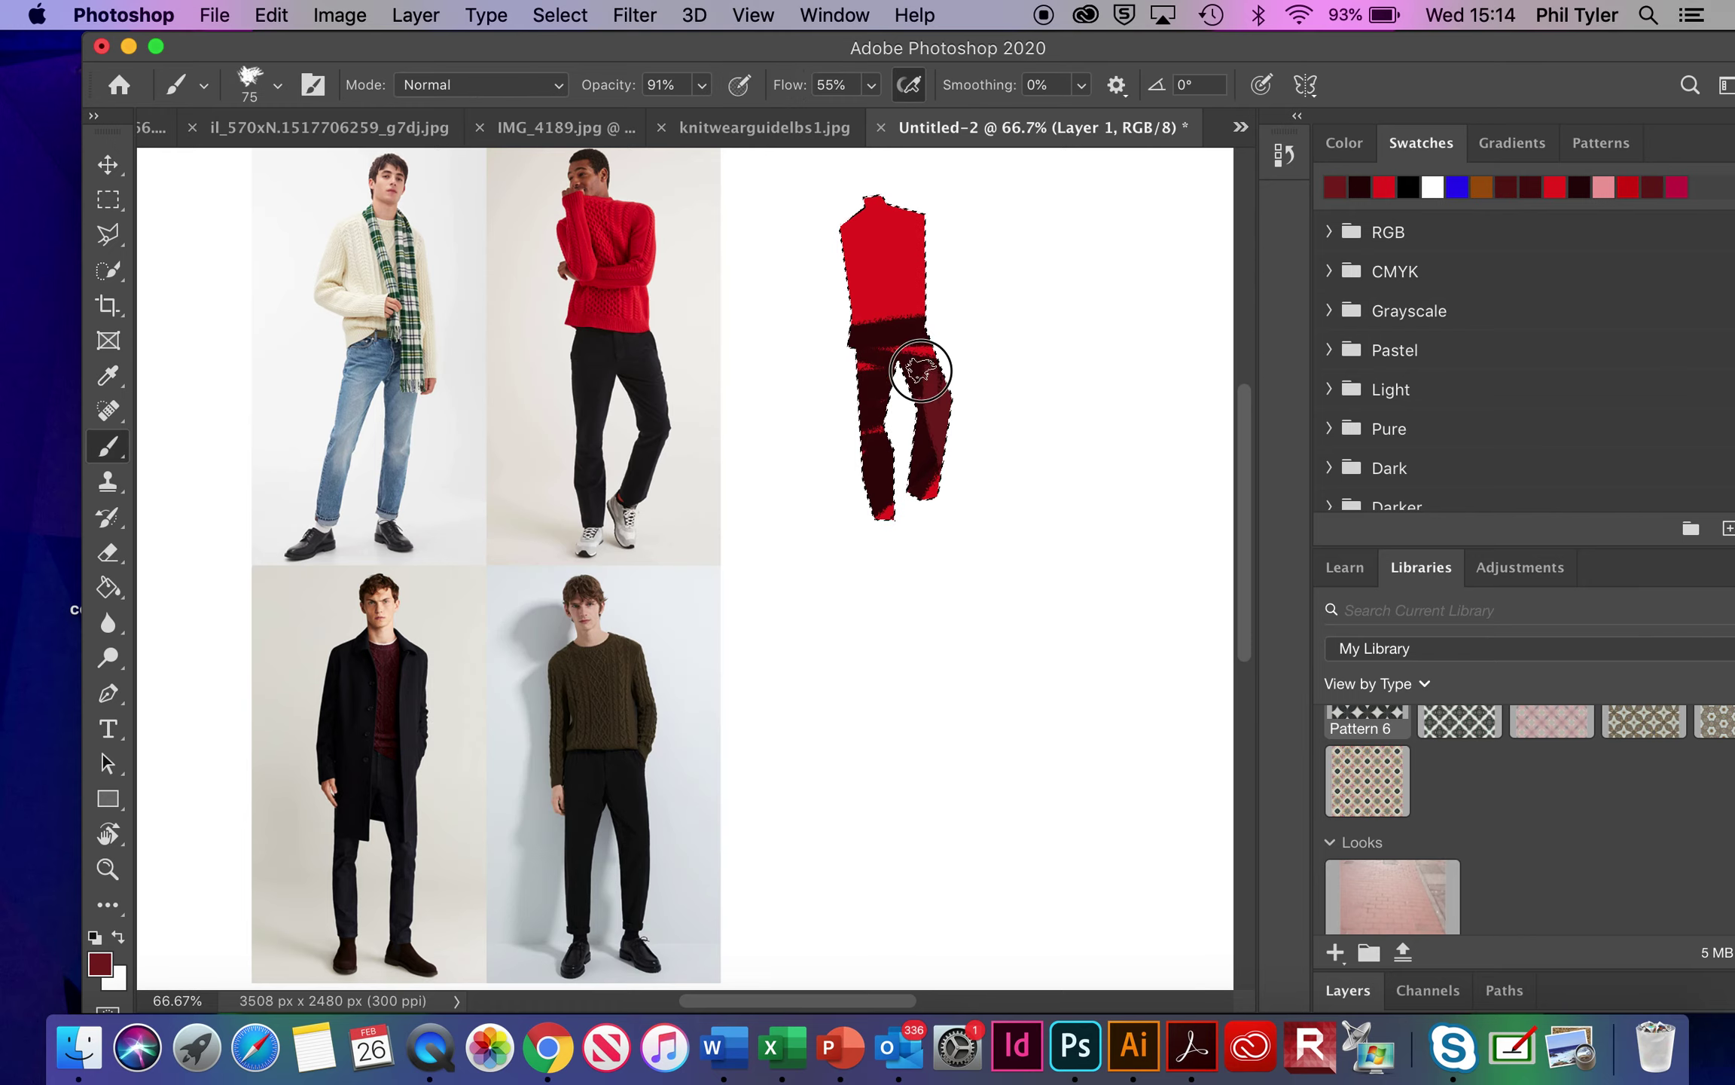
drag(920, 371, 902, 366)
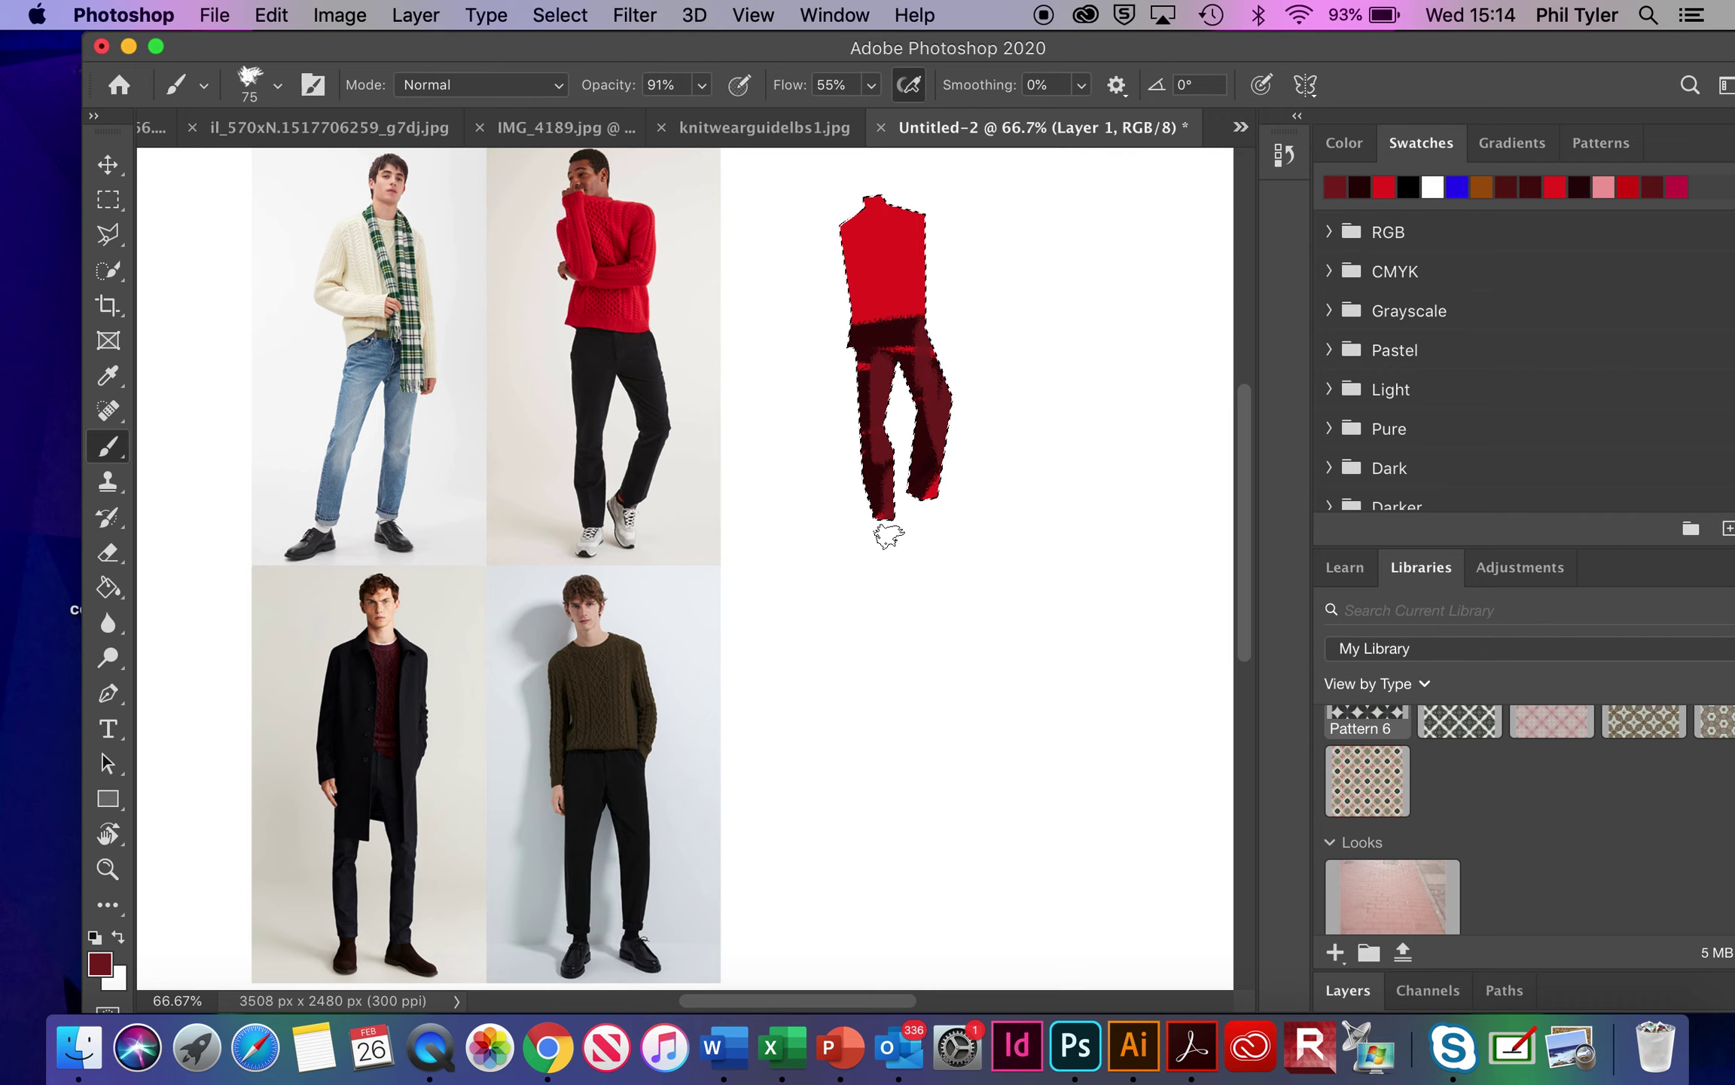
Deselect the figure and paint its head in muted pink 906262
key(super+d)
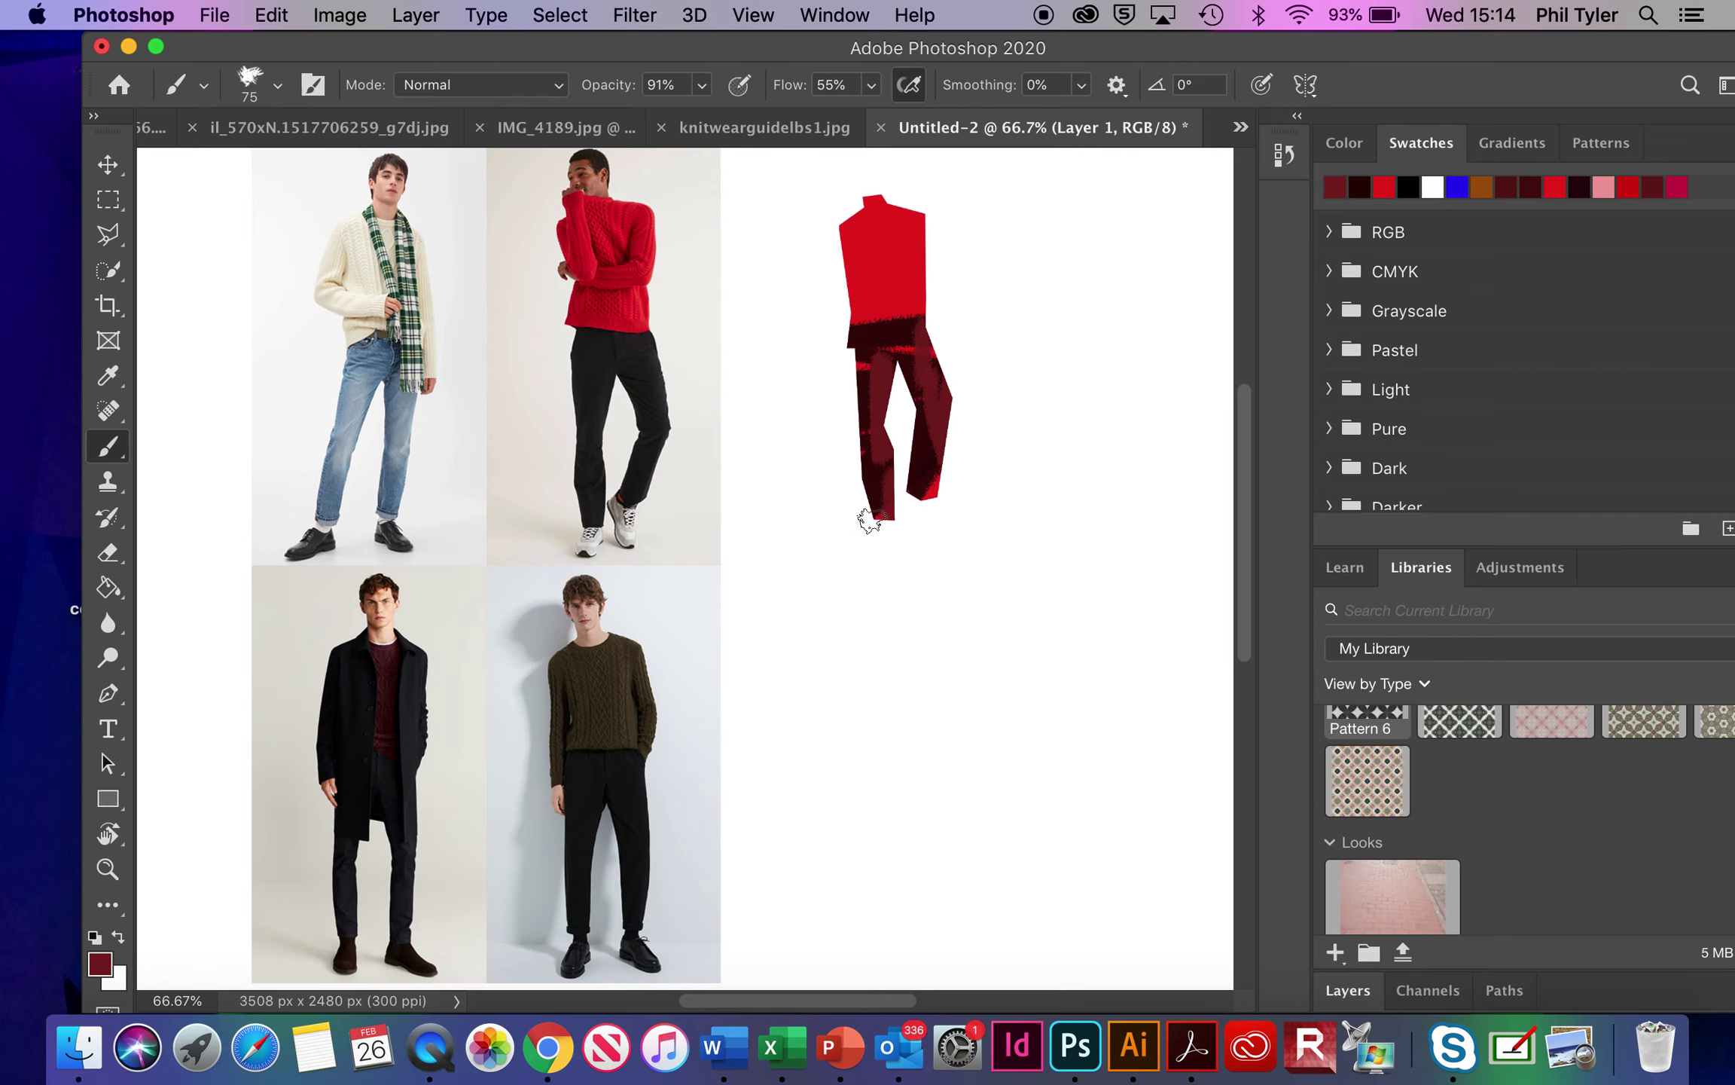
click(101, 964)
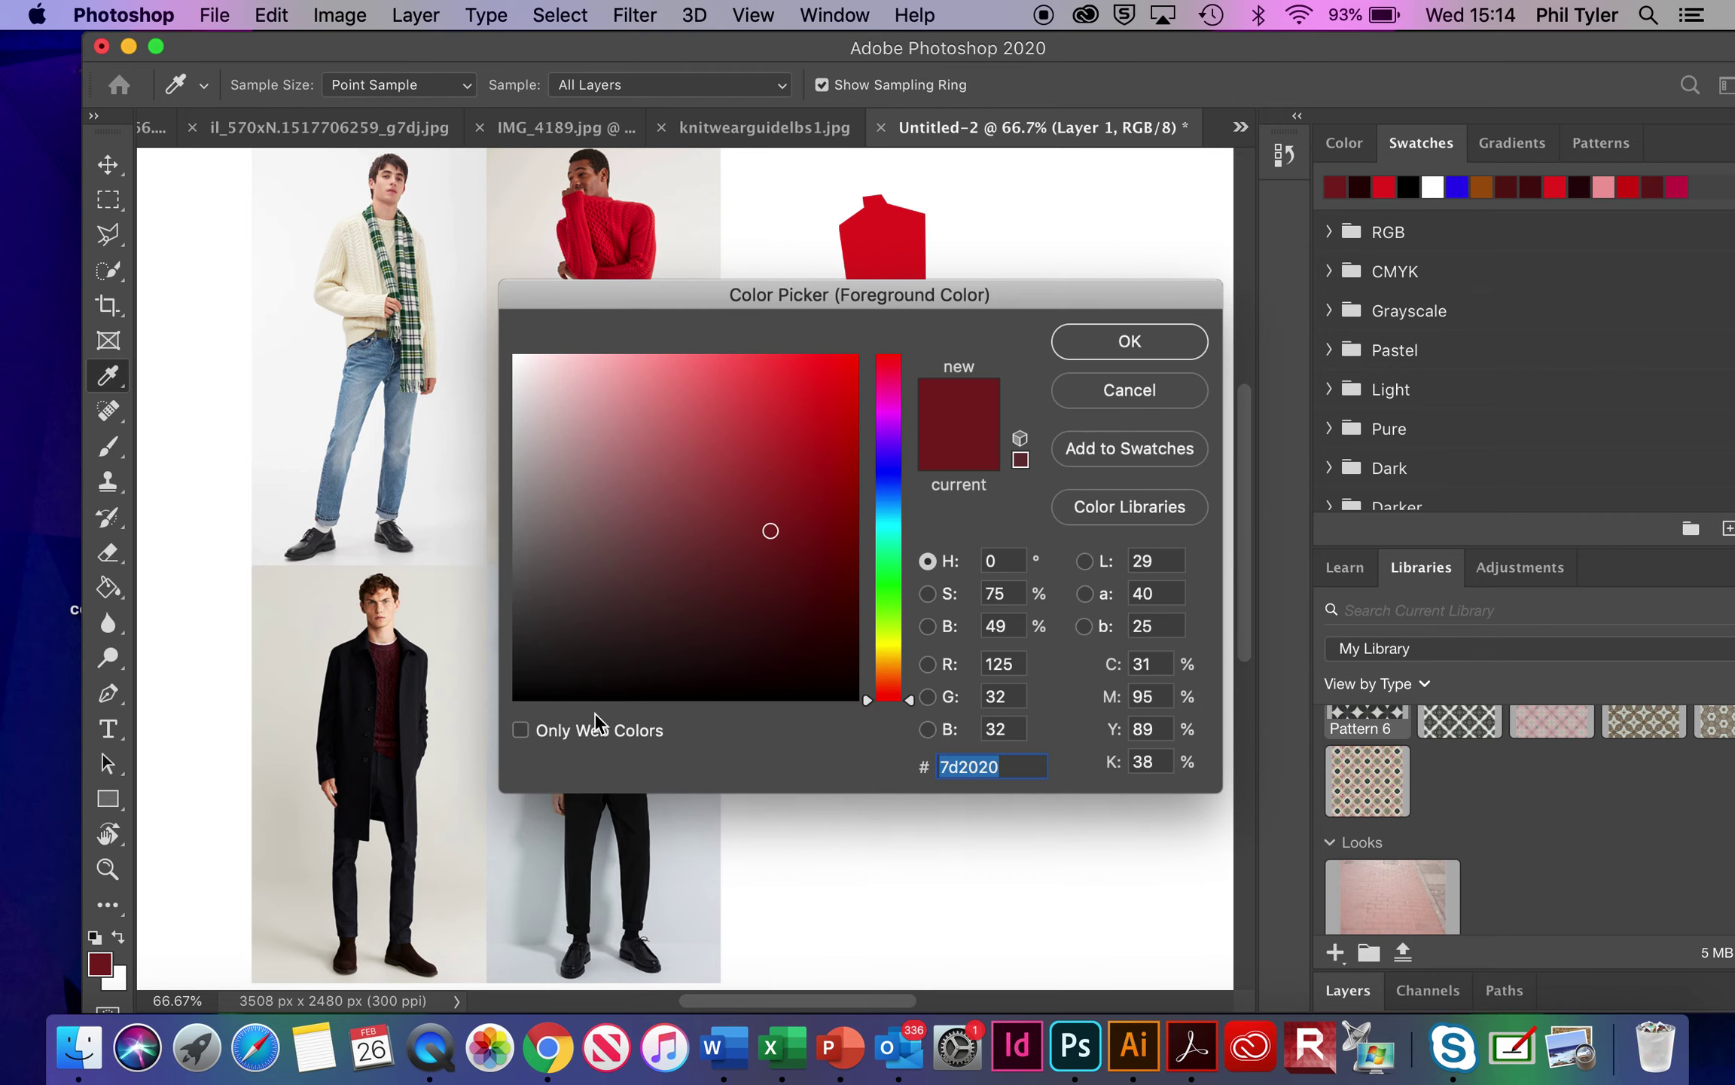
click(622, 504)
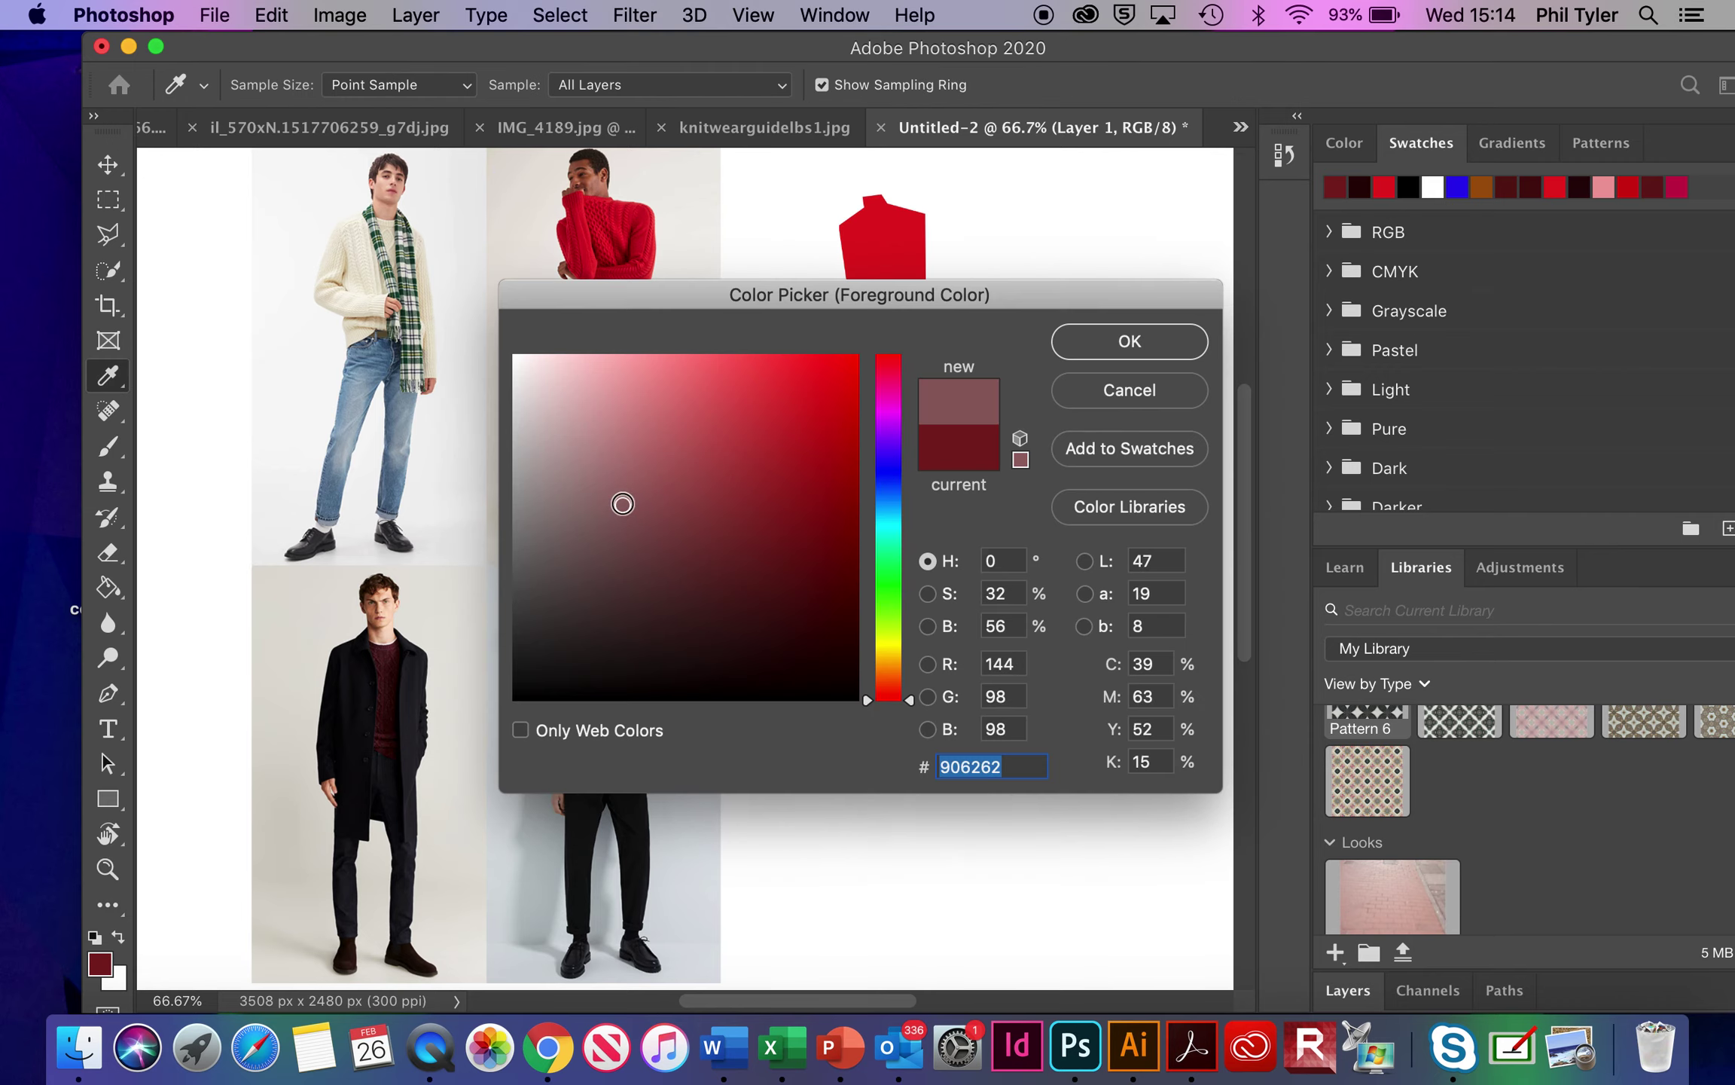
click(1113, 341)
mouse_move(867, 174)
mouse_down()
mouse_move(869, 194)
mouse_move(859, 160)
mouse_move(872, 198)
mouse_up()
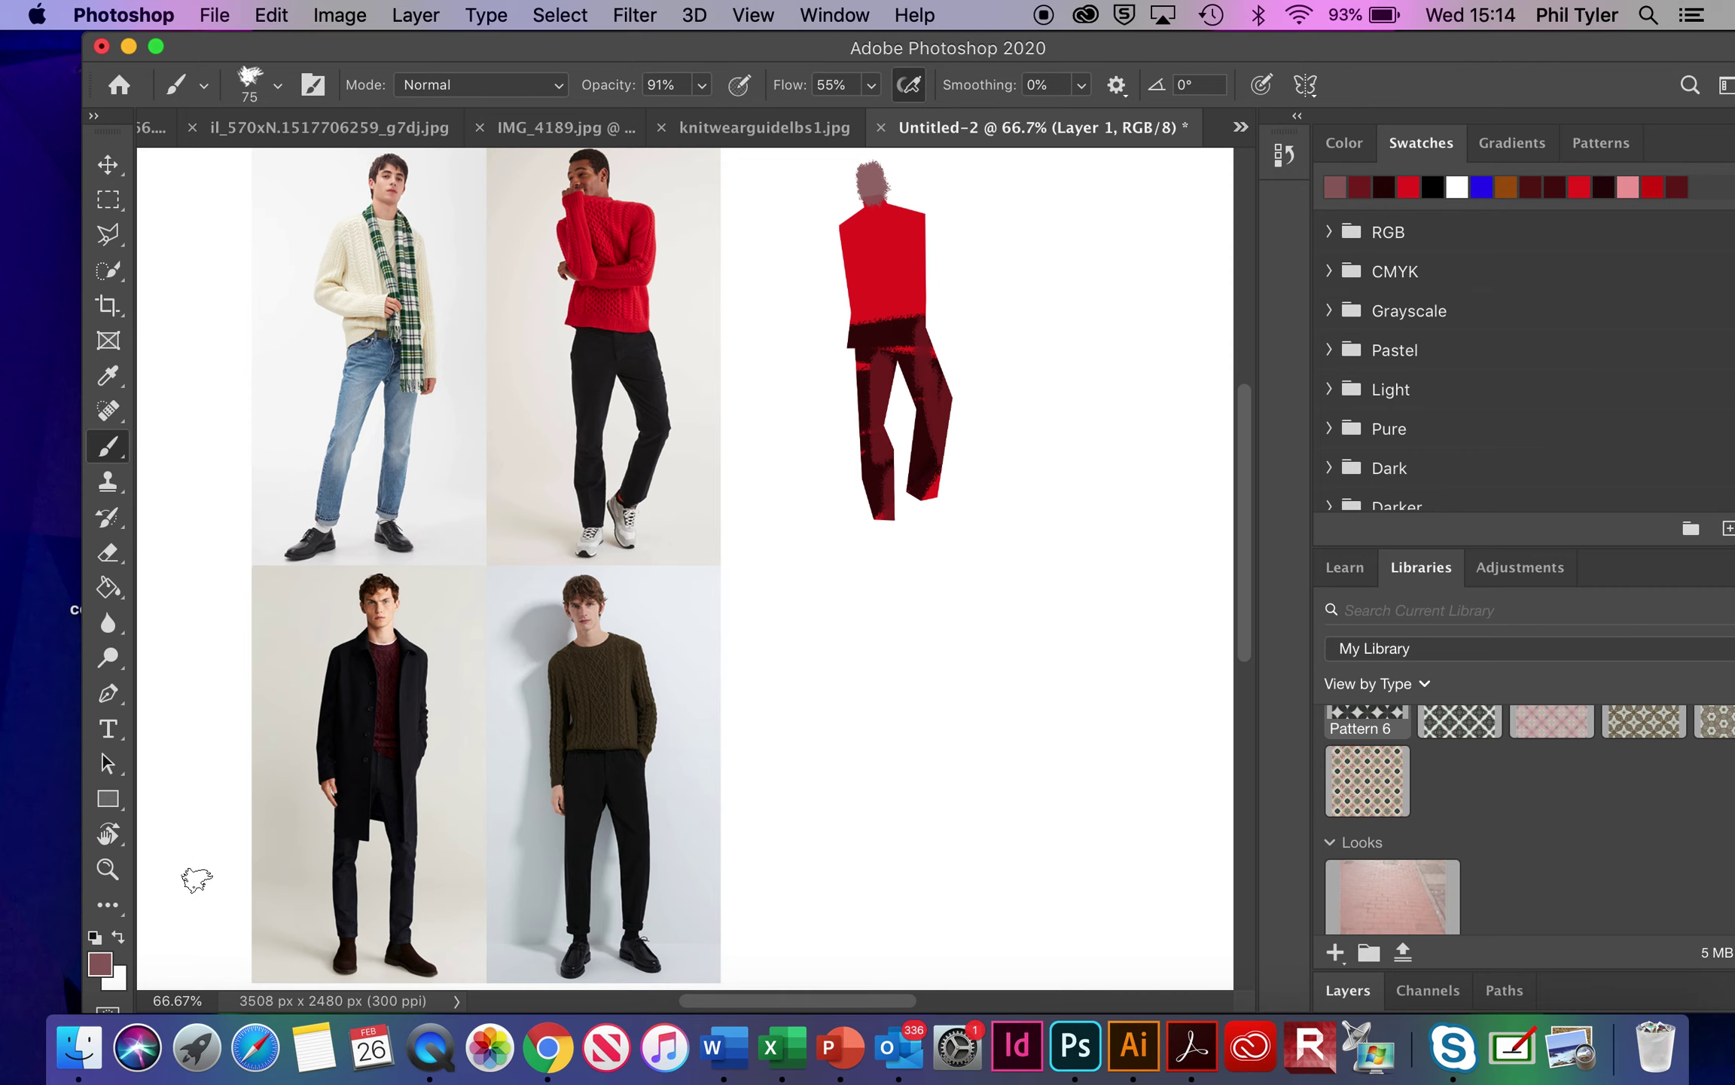
Paint light pink e7bdbd shoes at the figure's feet
click(96, 967)
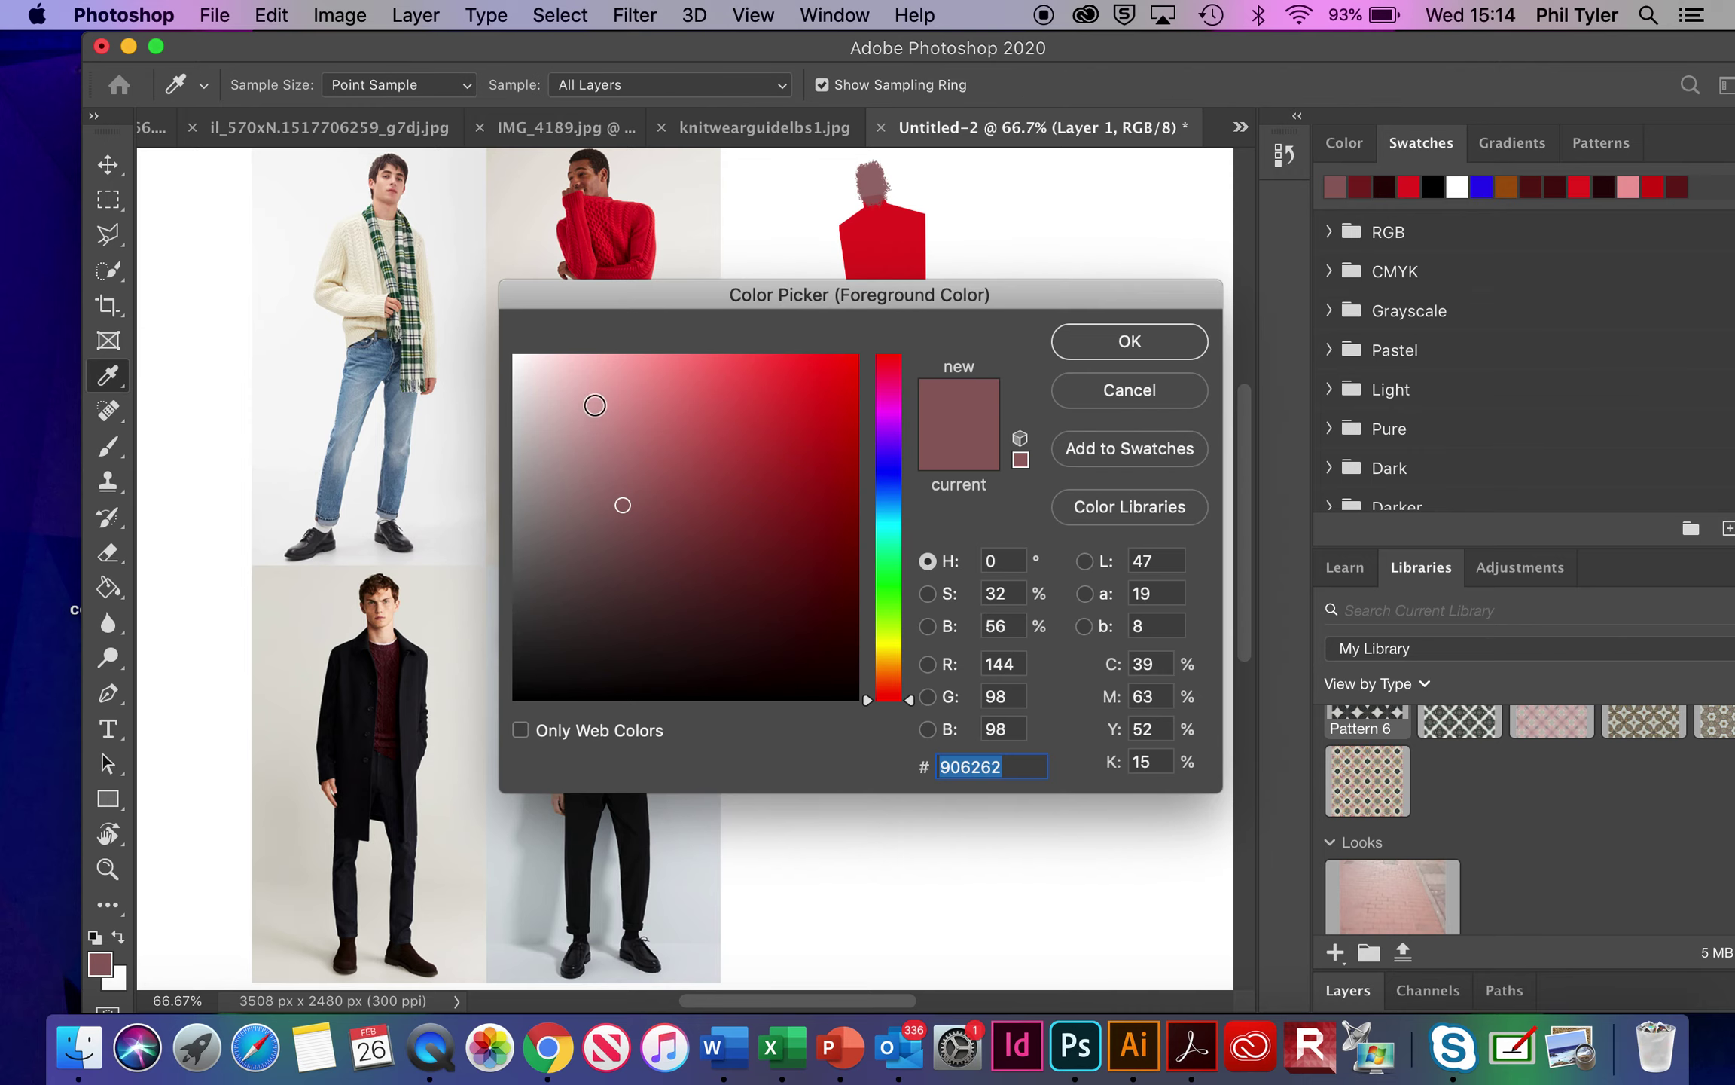
click(575, 385)
click(1129, 341)
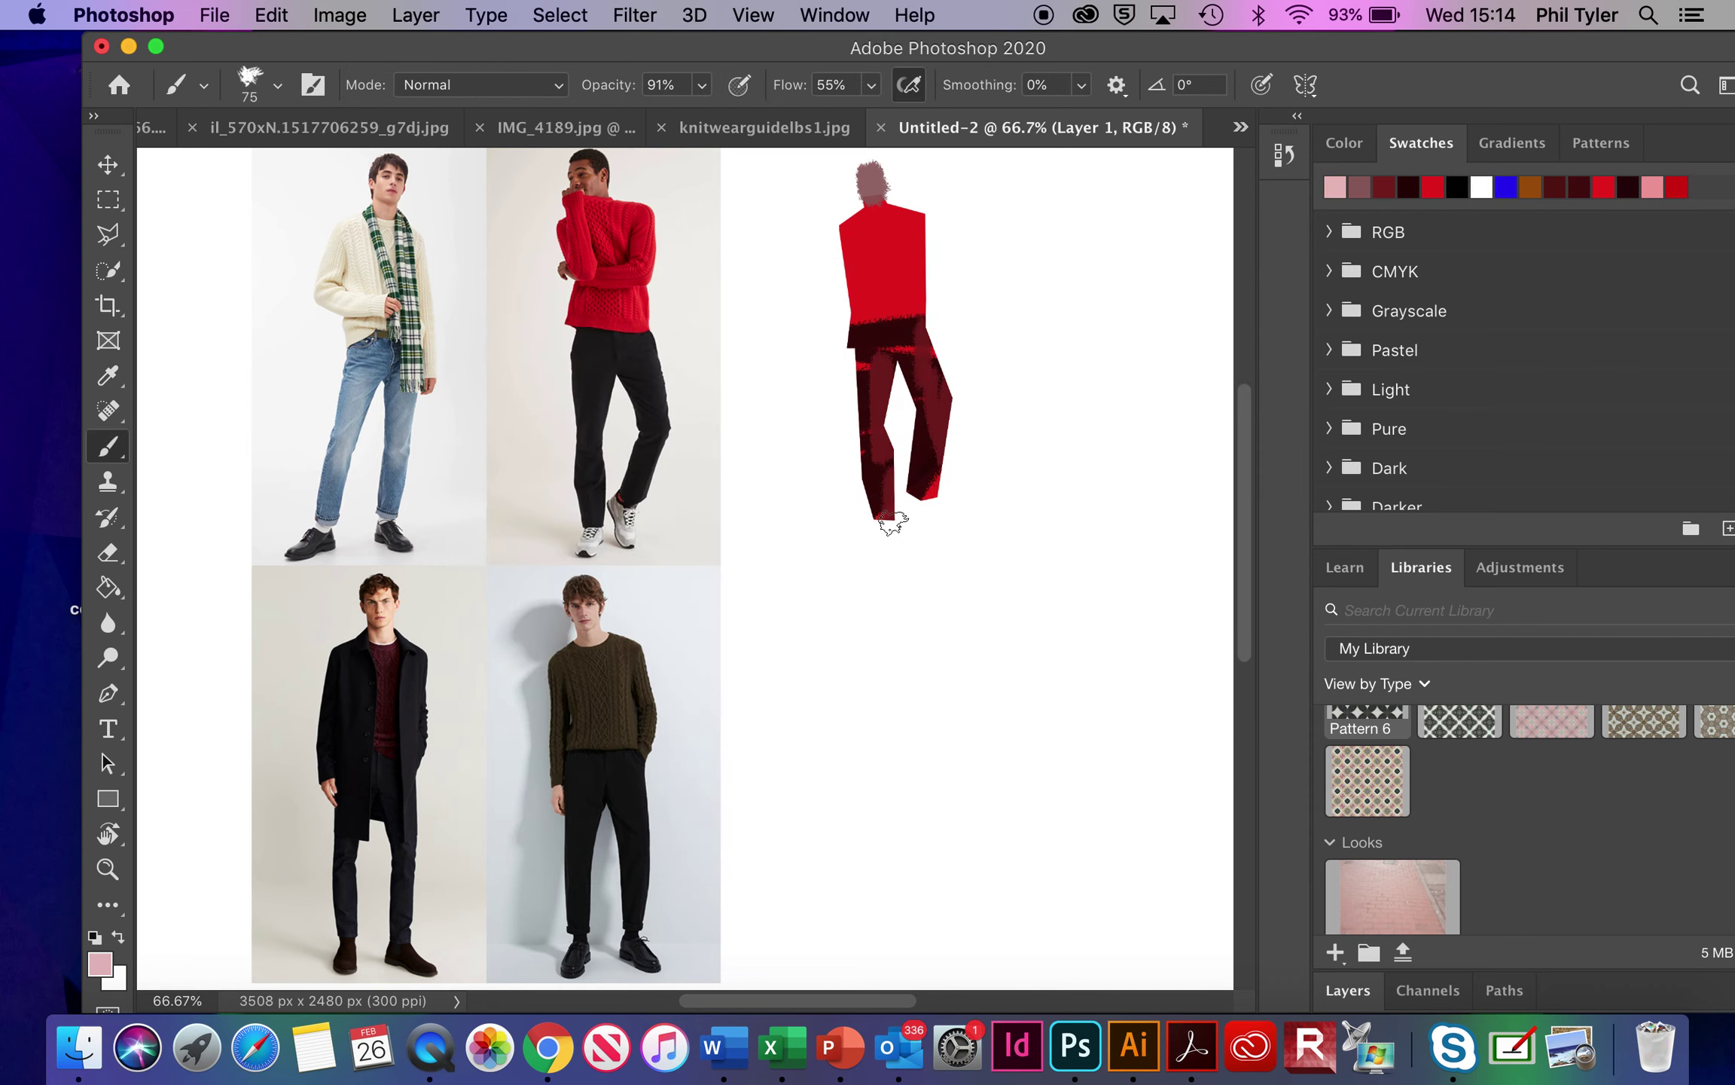
mouse_move(890, 515)
mouse_down()
mouse_move(876, 534)
mouse_move(929, 515)
mouse_move(868, 546)
mouse_move(932, 515)
mouse_up()
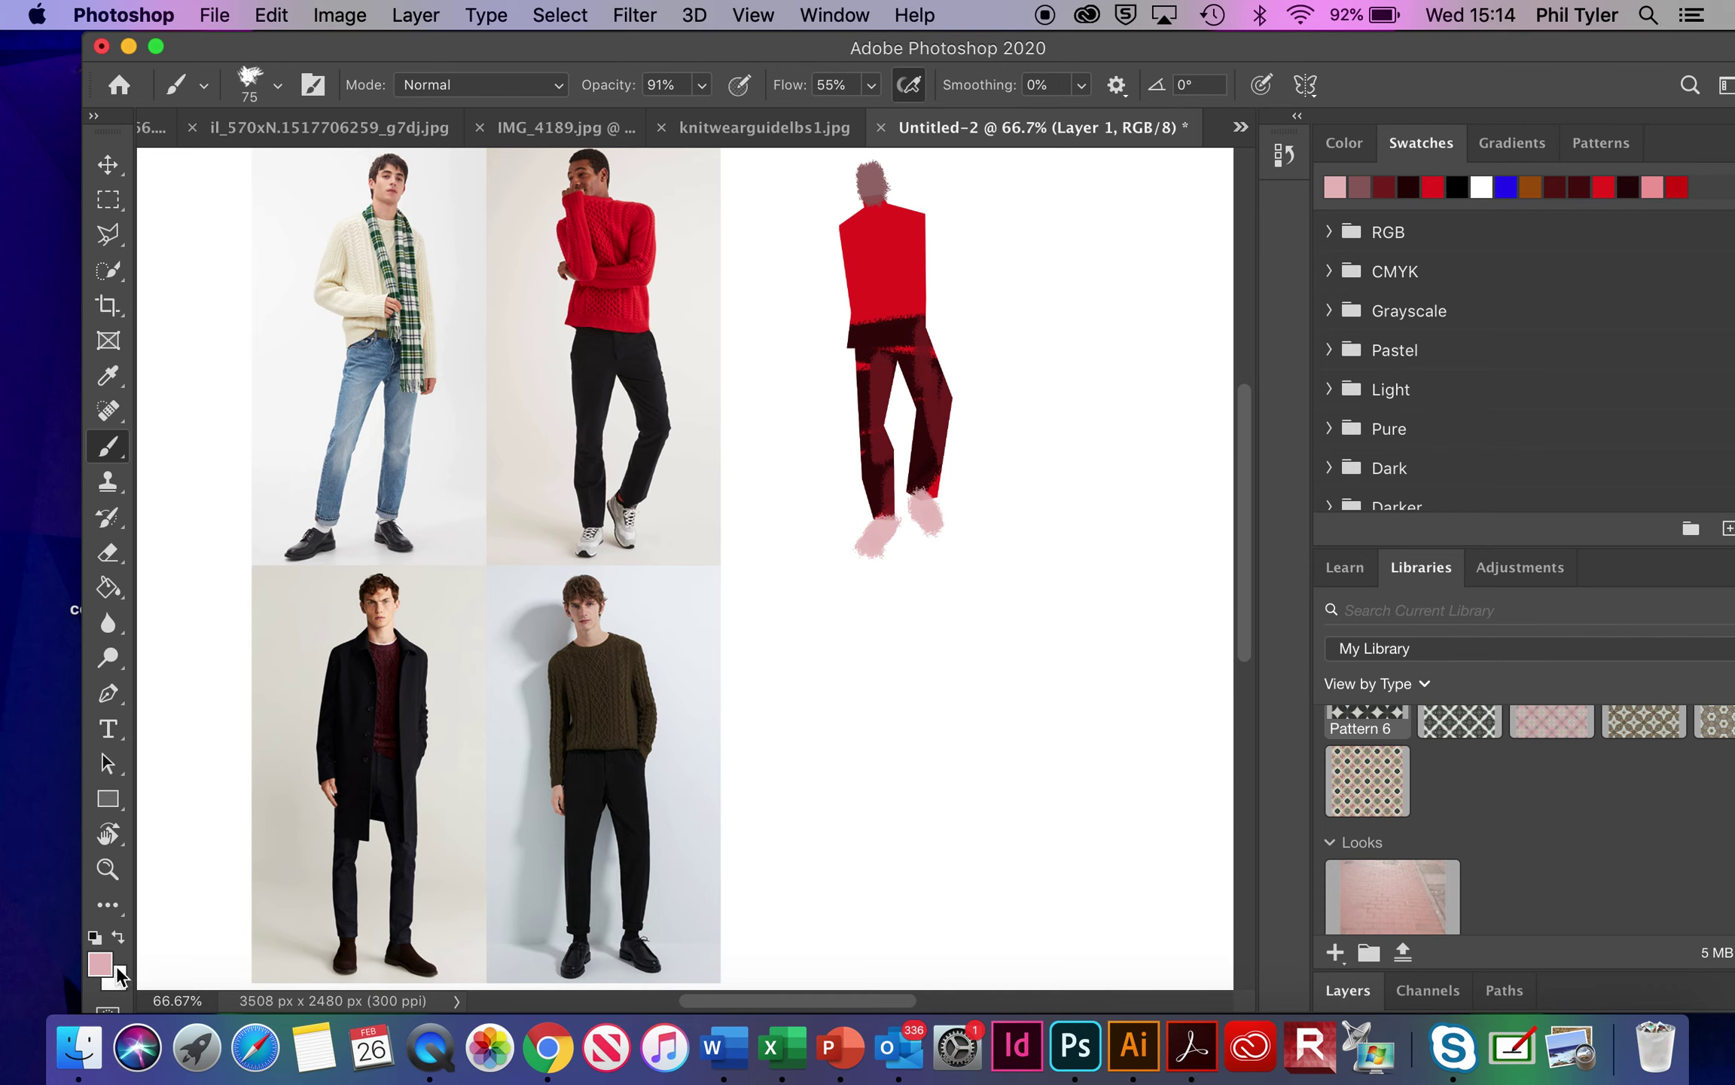
Paint lighter red ef7373 highlights along the sweater's sides and arm
click(113, 970)
click(807, 385)
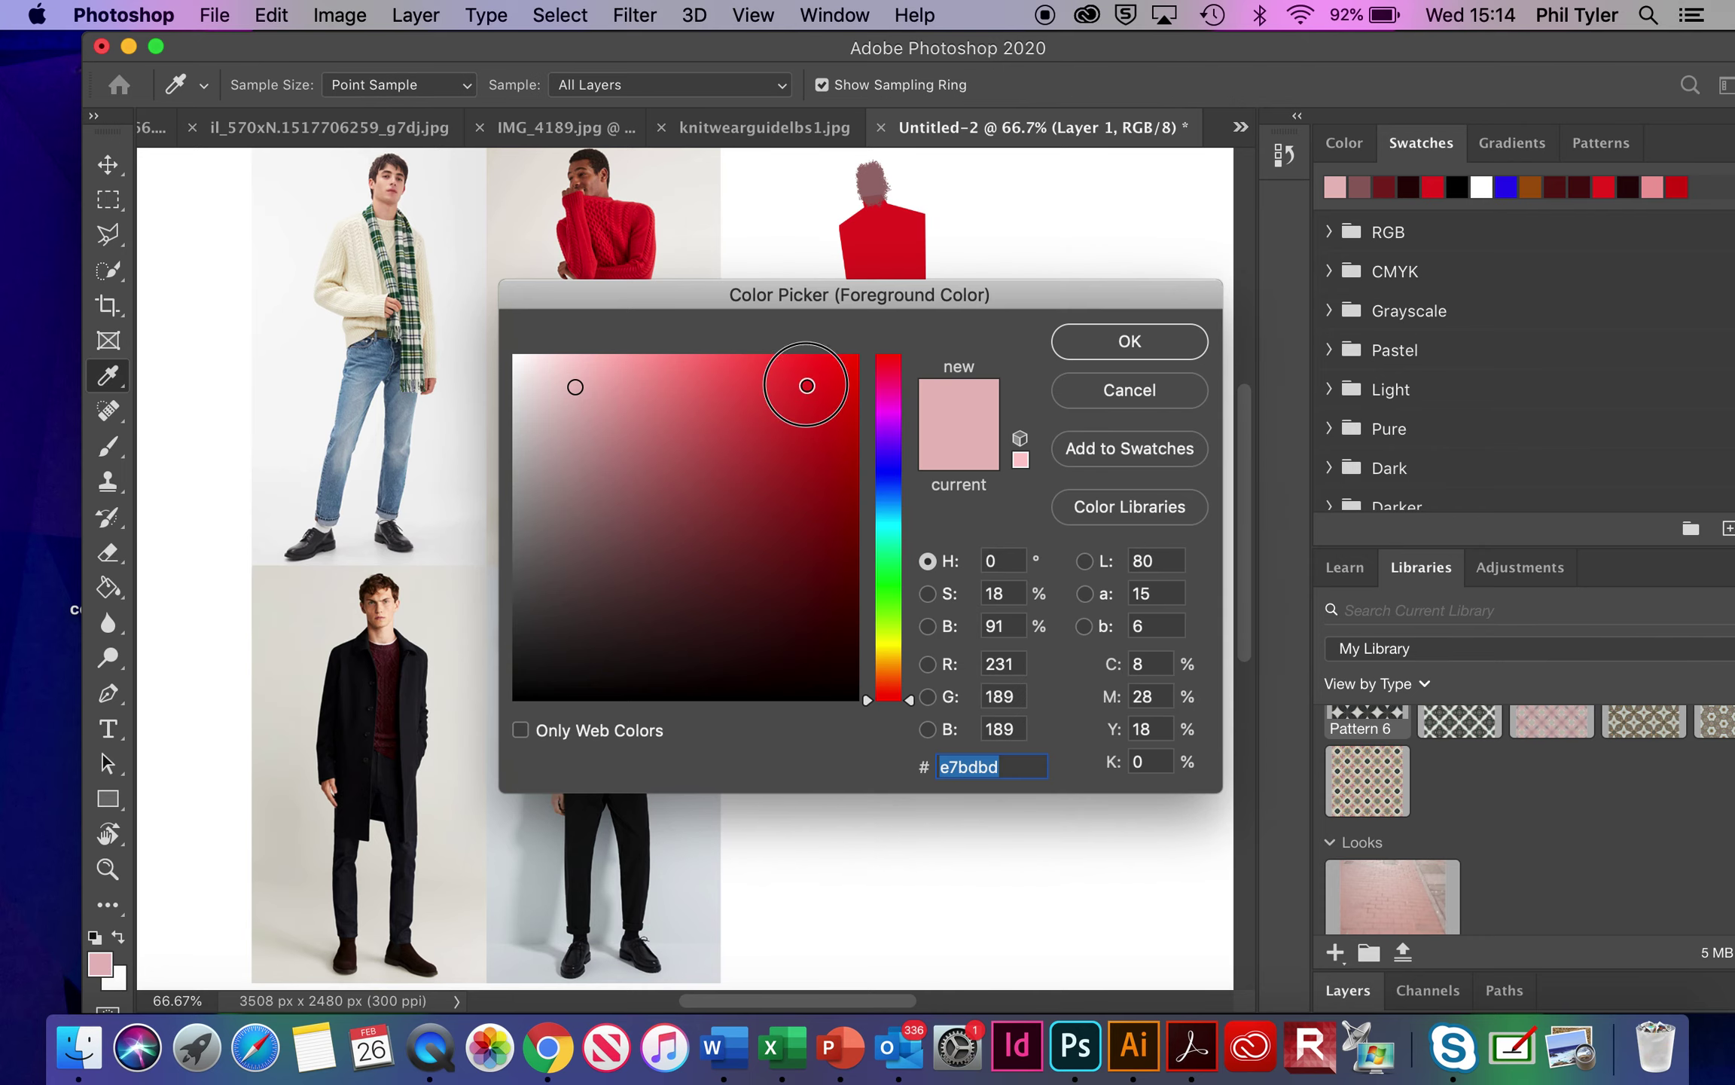
click(1074, 353)
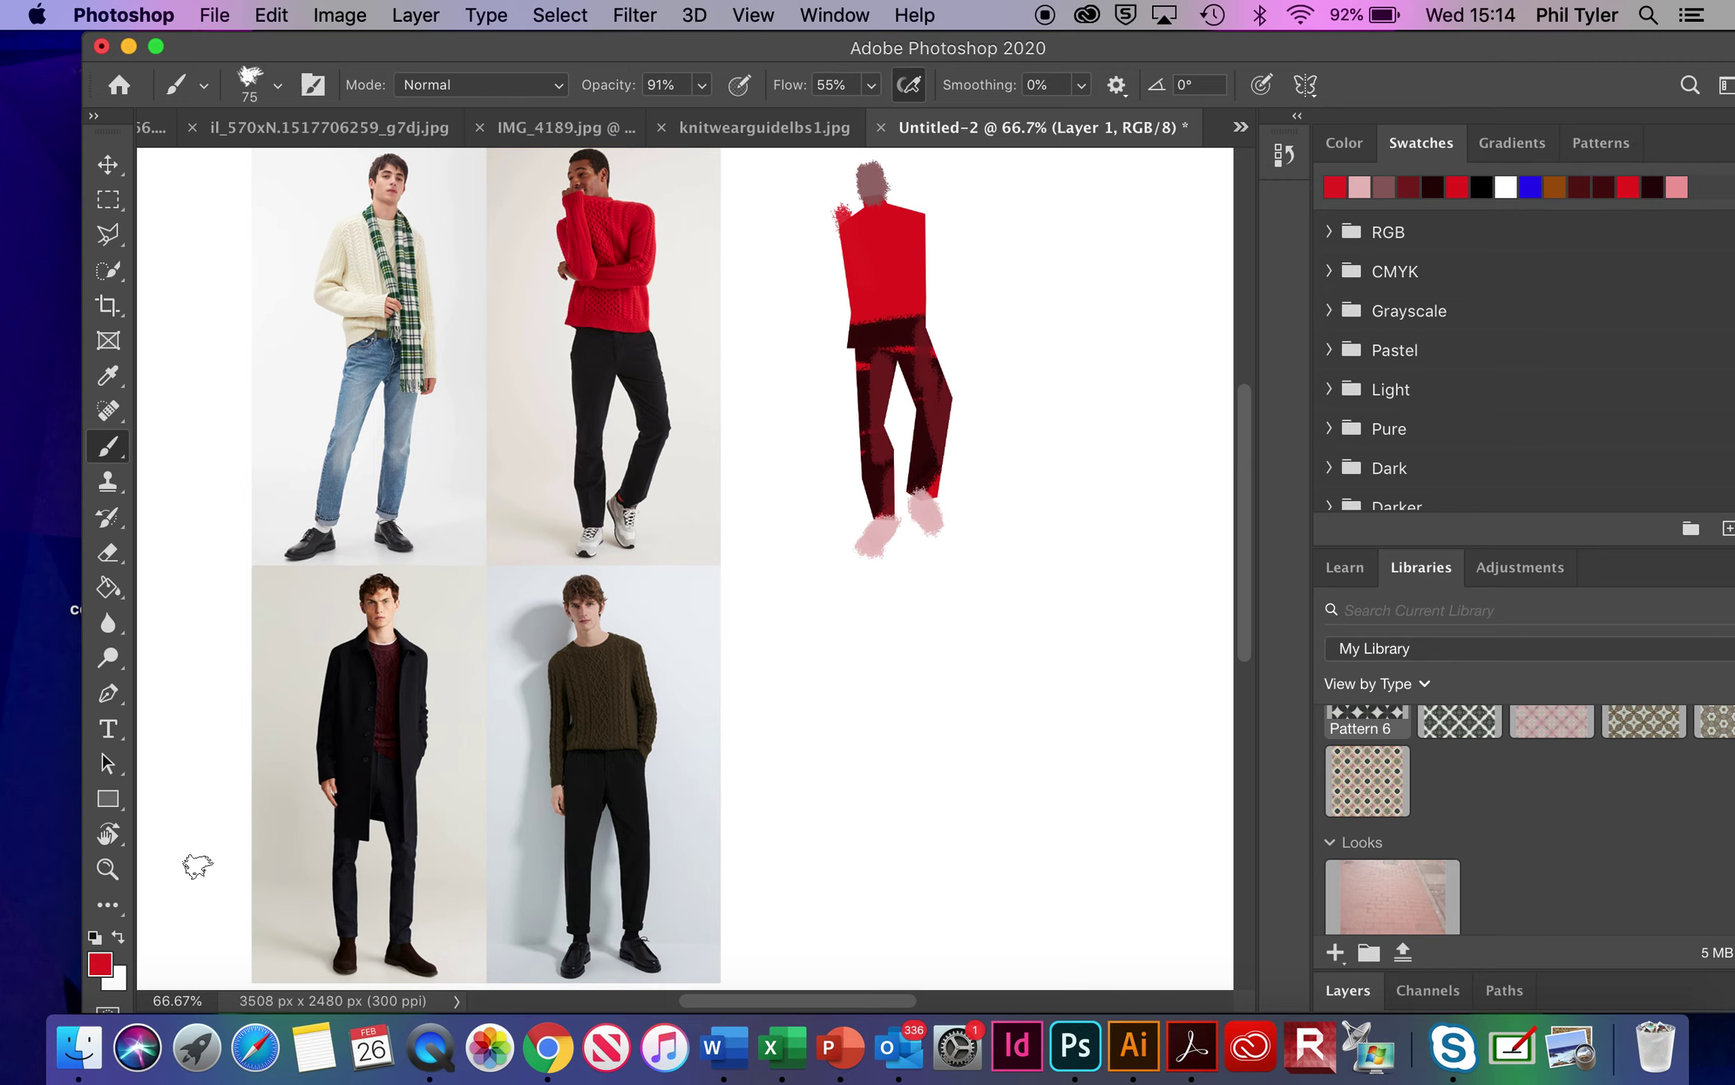
click(100, 964)
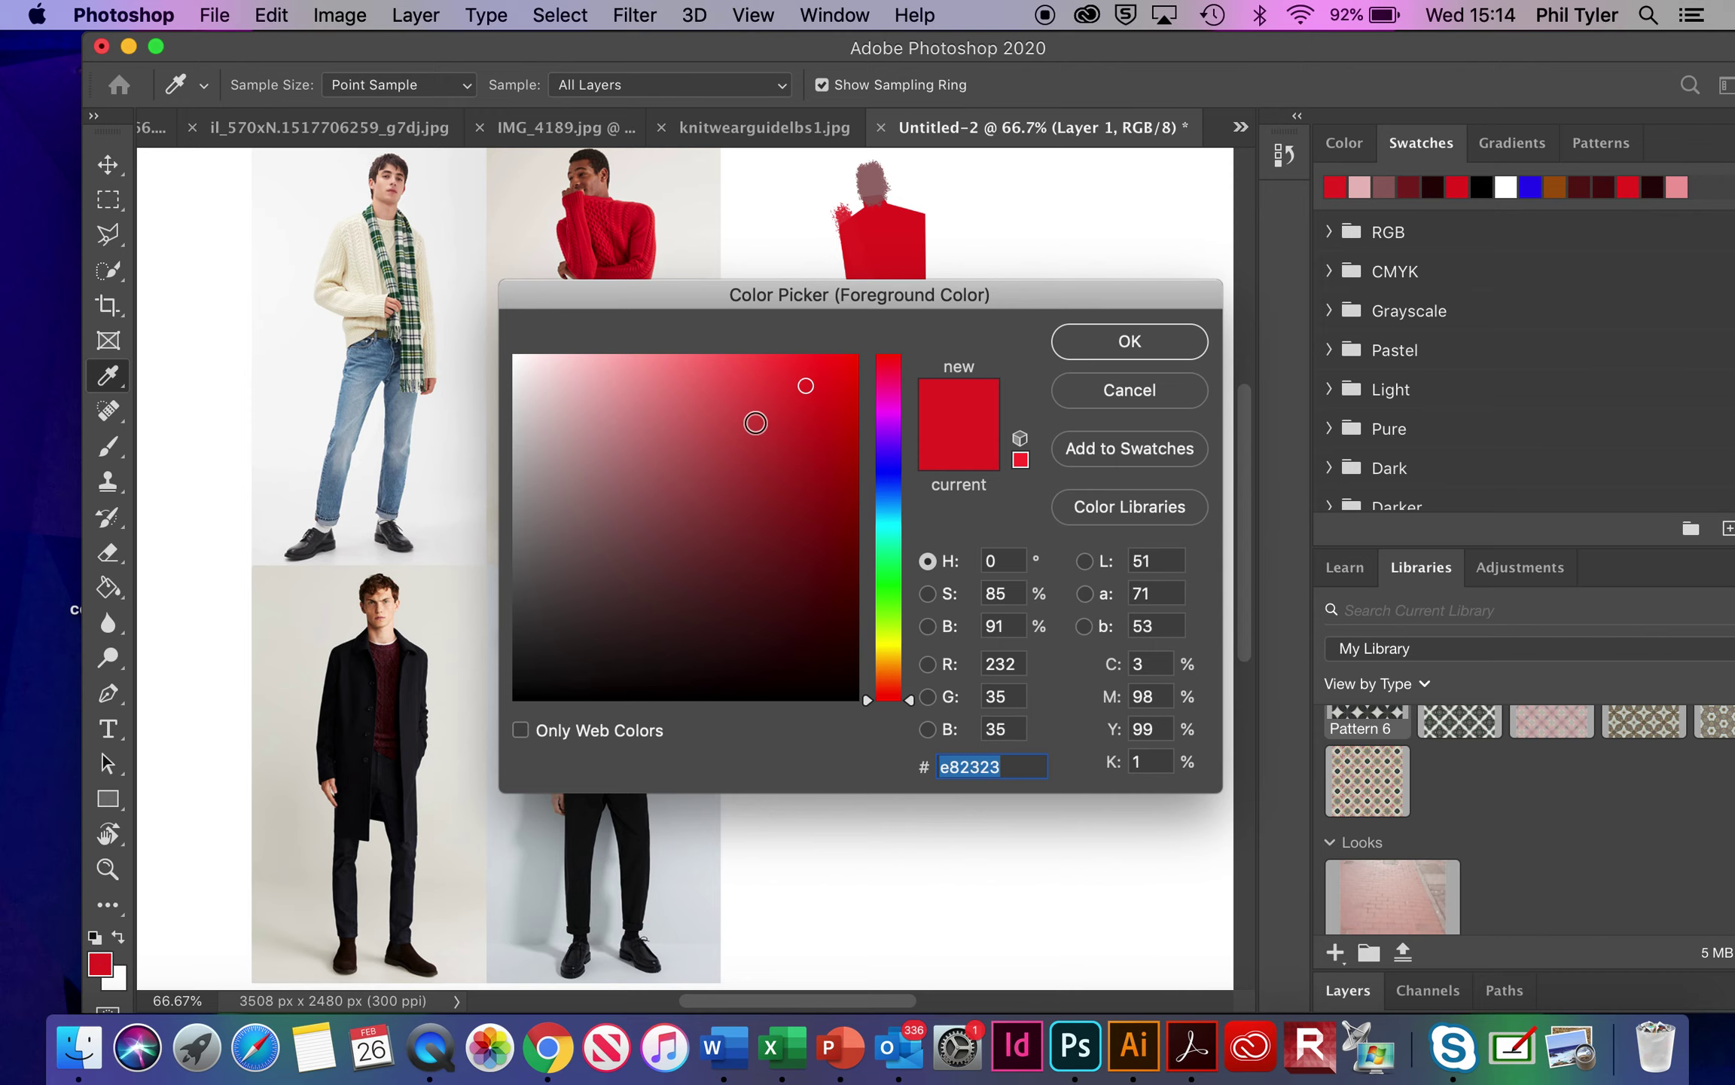
click(691, 374)
click(1079, 339)
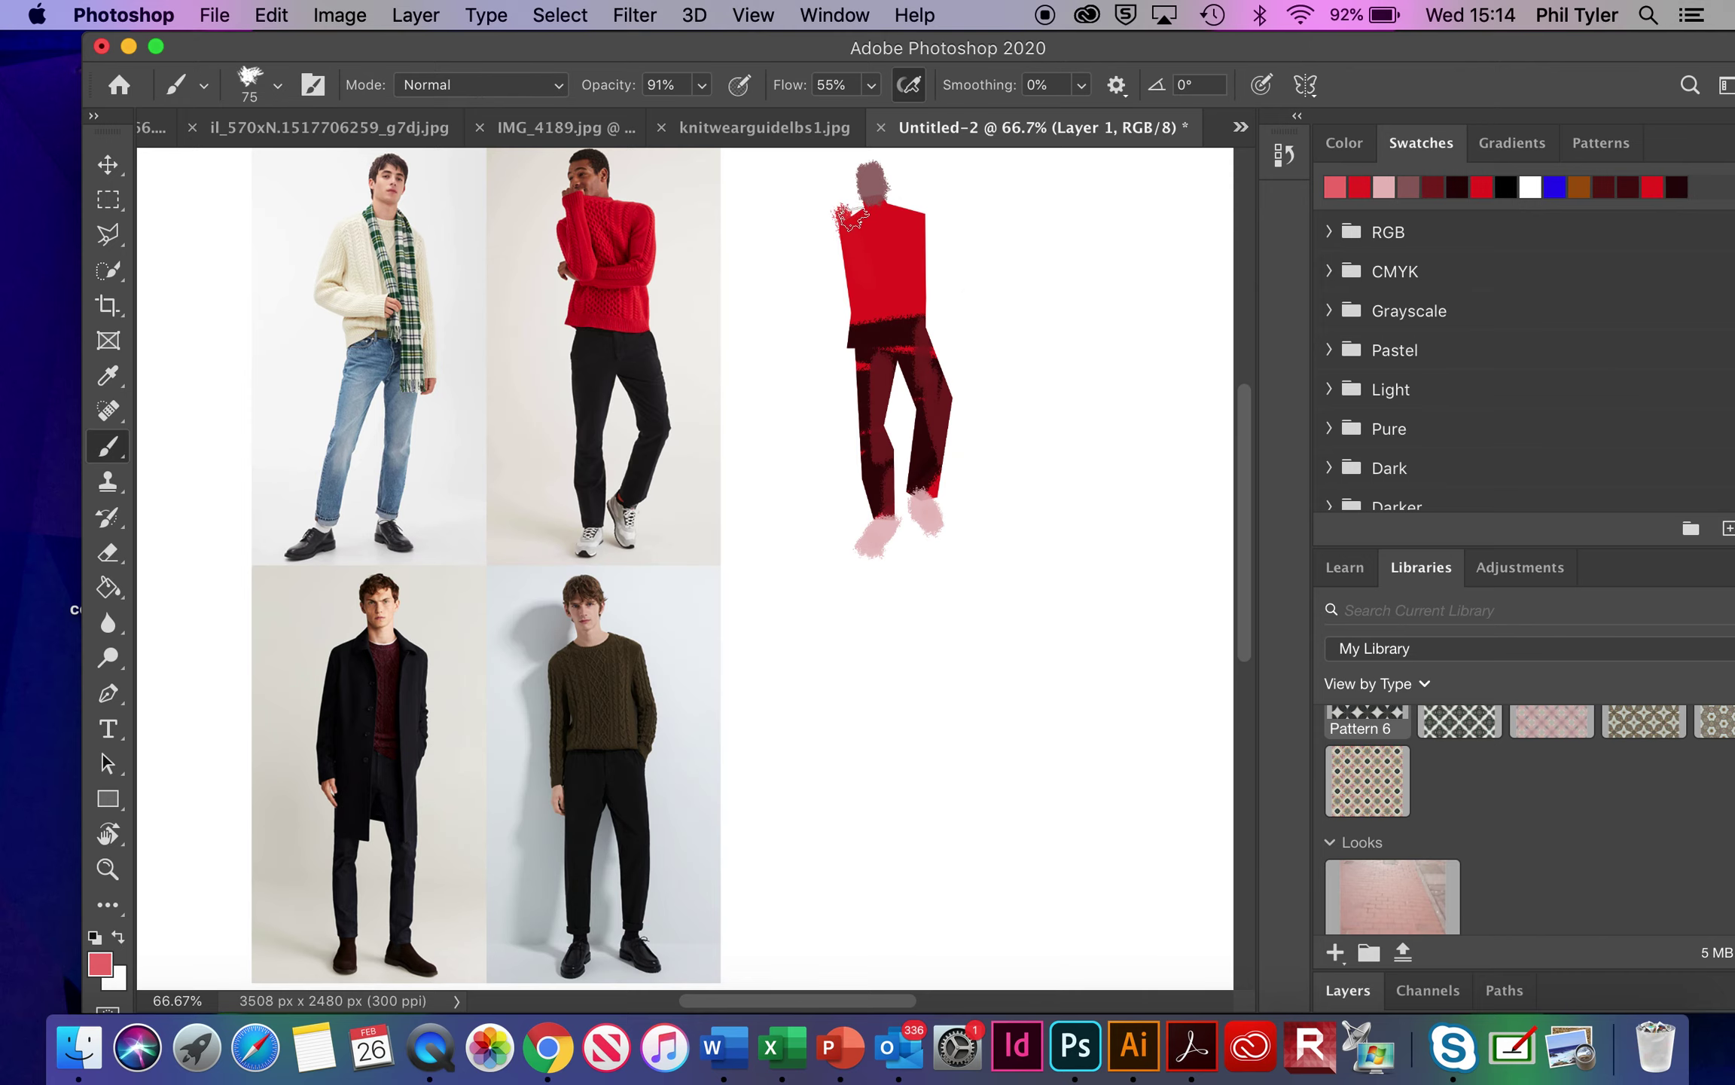
drag(868, 283, 861, 210)
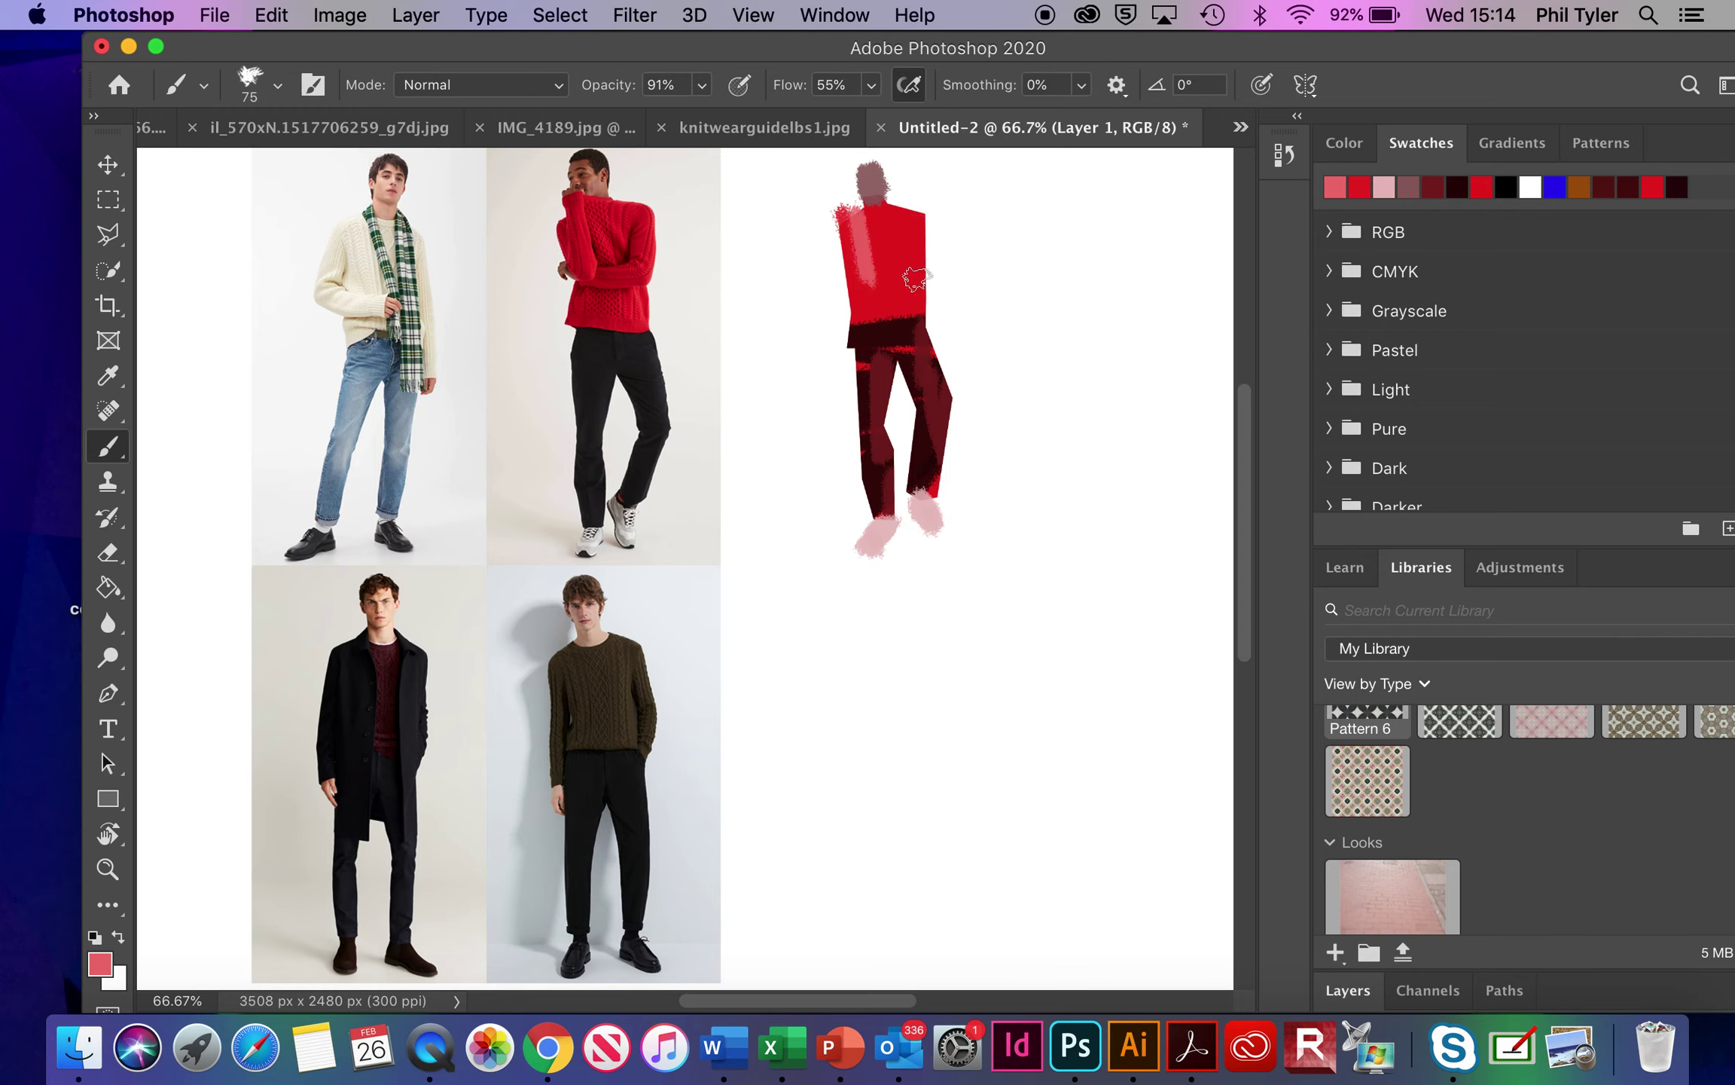
drag(915, 279, 927, 294)
shift+click(840, 293)
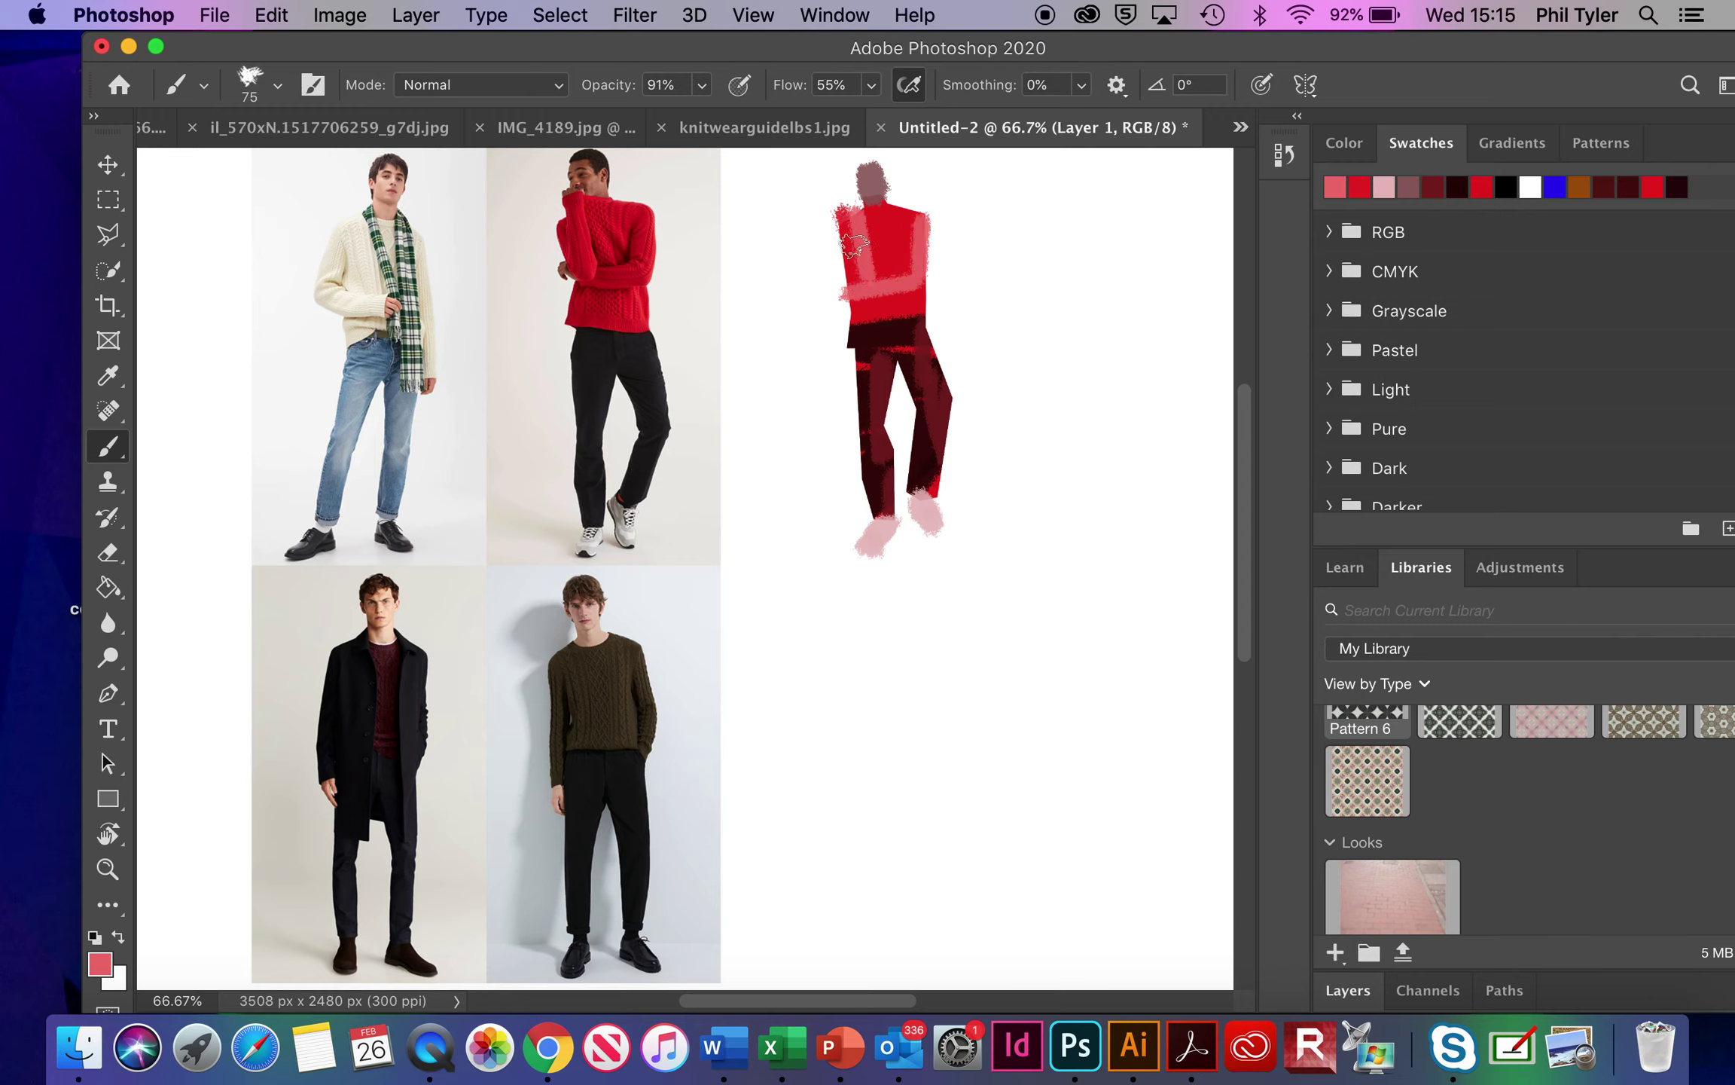
drag(858, 270, 859, 275)
Paint dark red 6d3838 strokes on the sweater's left side
click(98, 964)
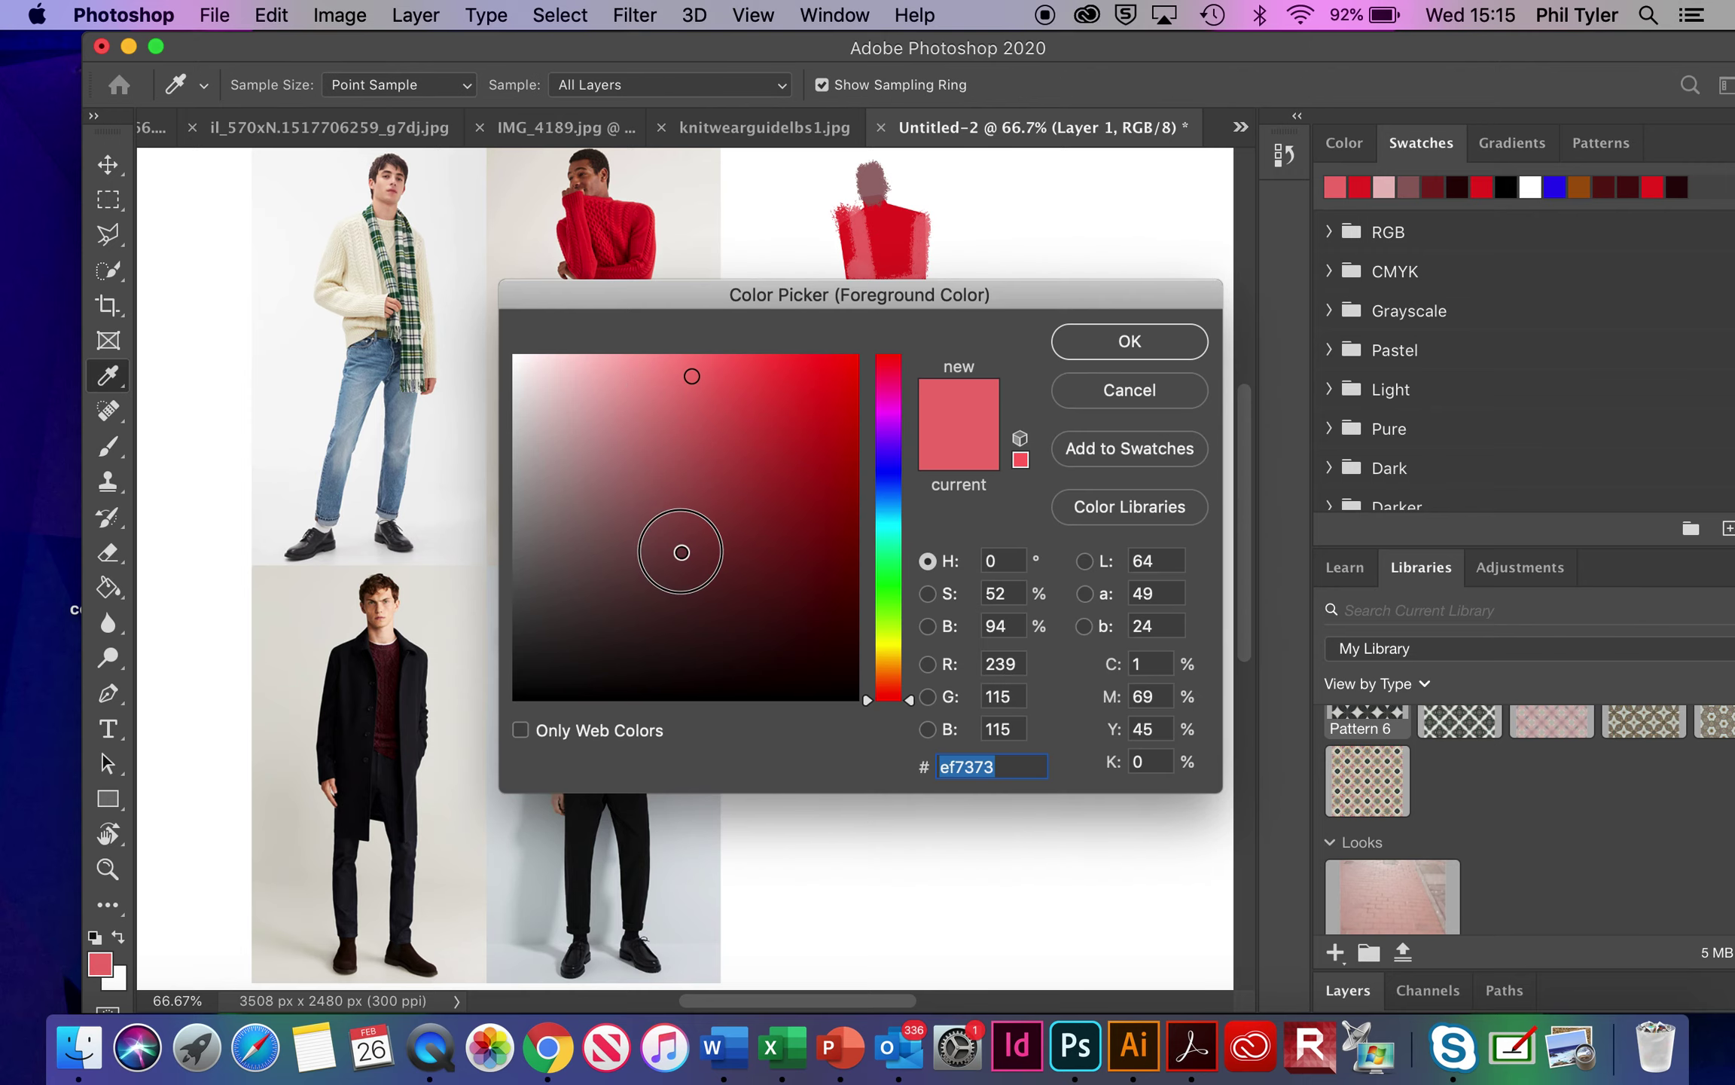
click(681, 552)
click(1087, 340)
mouse_move(857, 245)
mouse_down()
mouse_move(856, 225)
mouse_move(856, 256)
mouse_move(913, 267)
mouse_move(864, 285)
mouse_move(882, 290)
mouse_up()
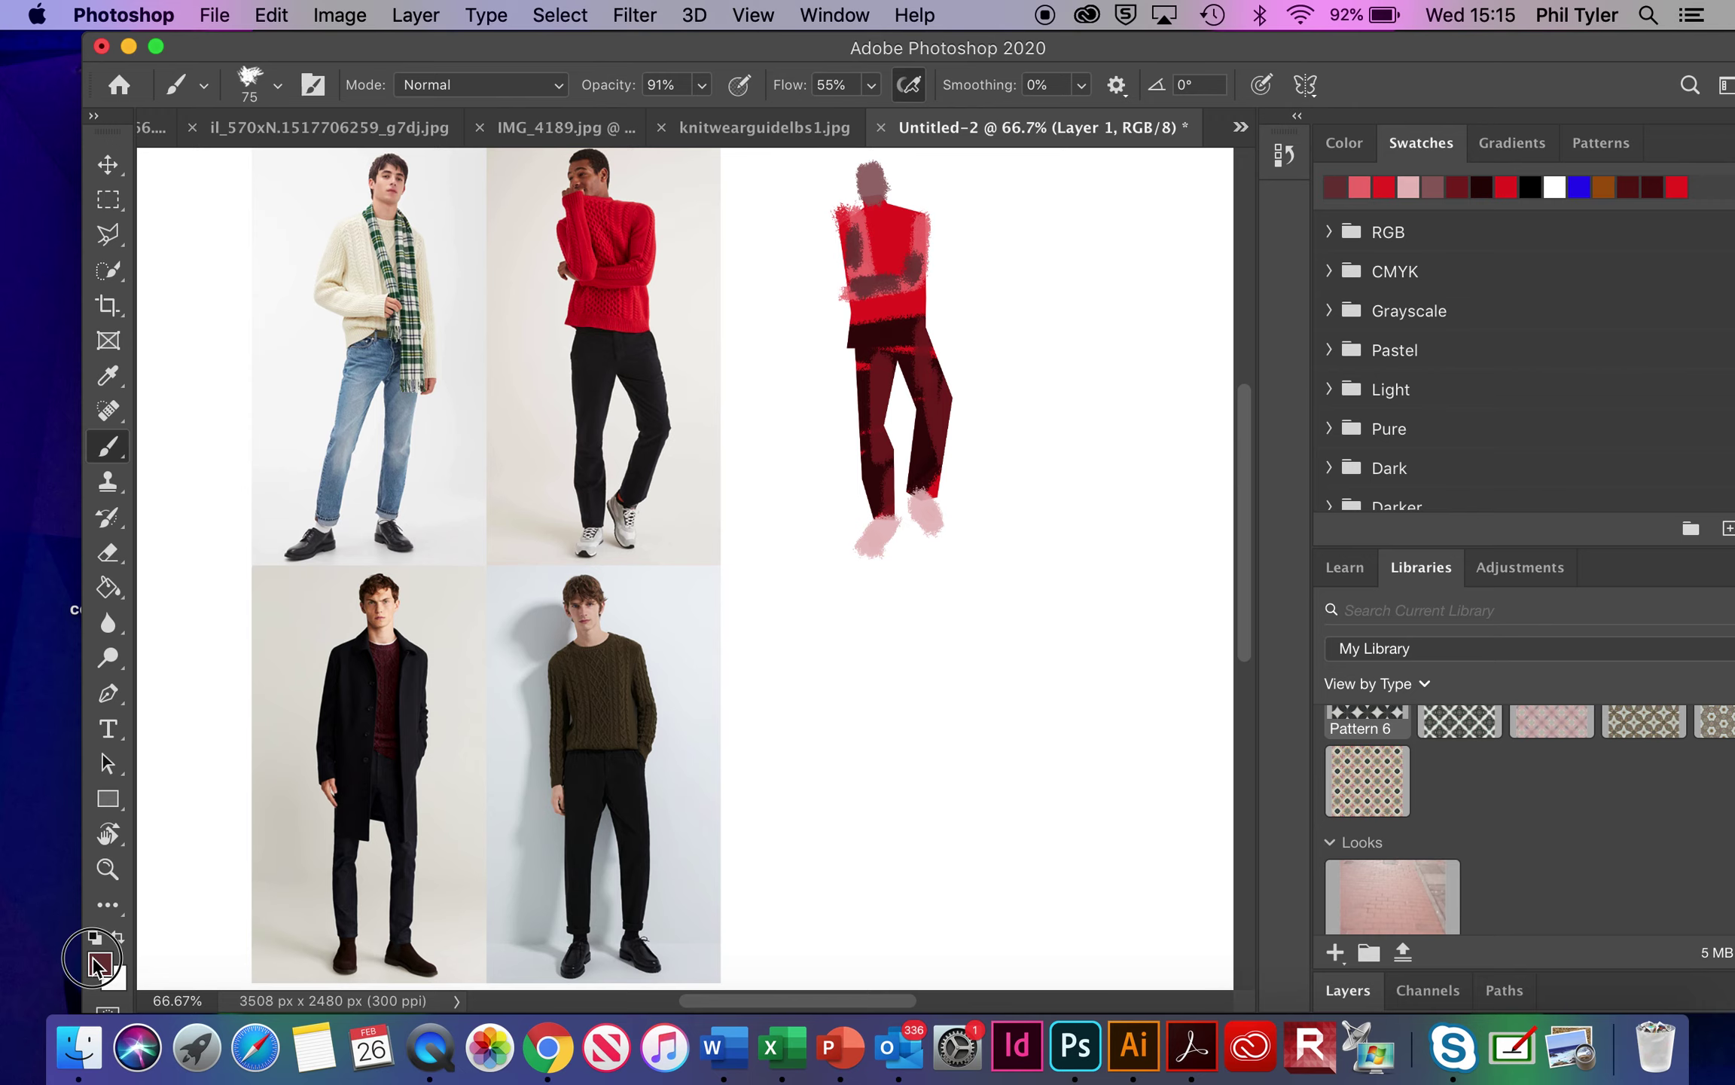
Set the foreground colour to pale yellow e3e47f
click(98, 964)
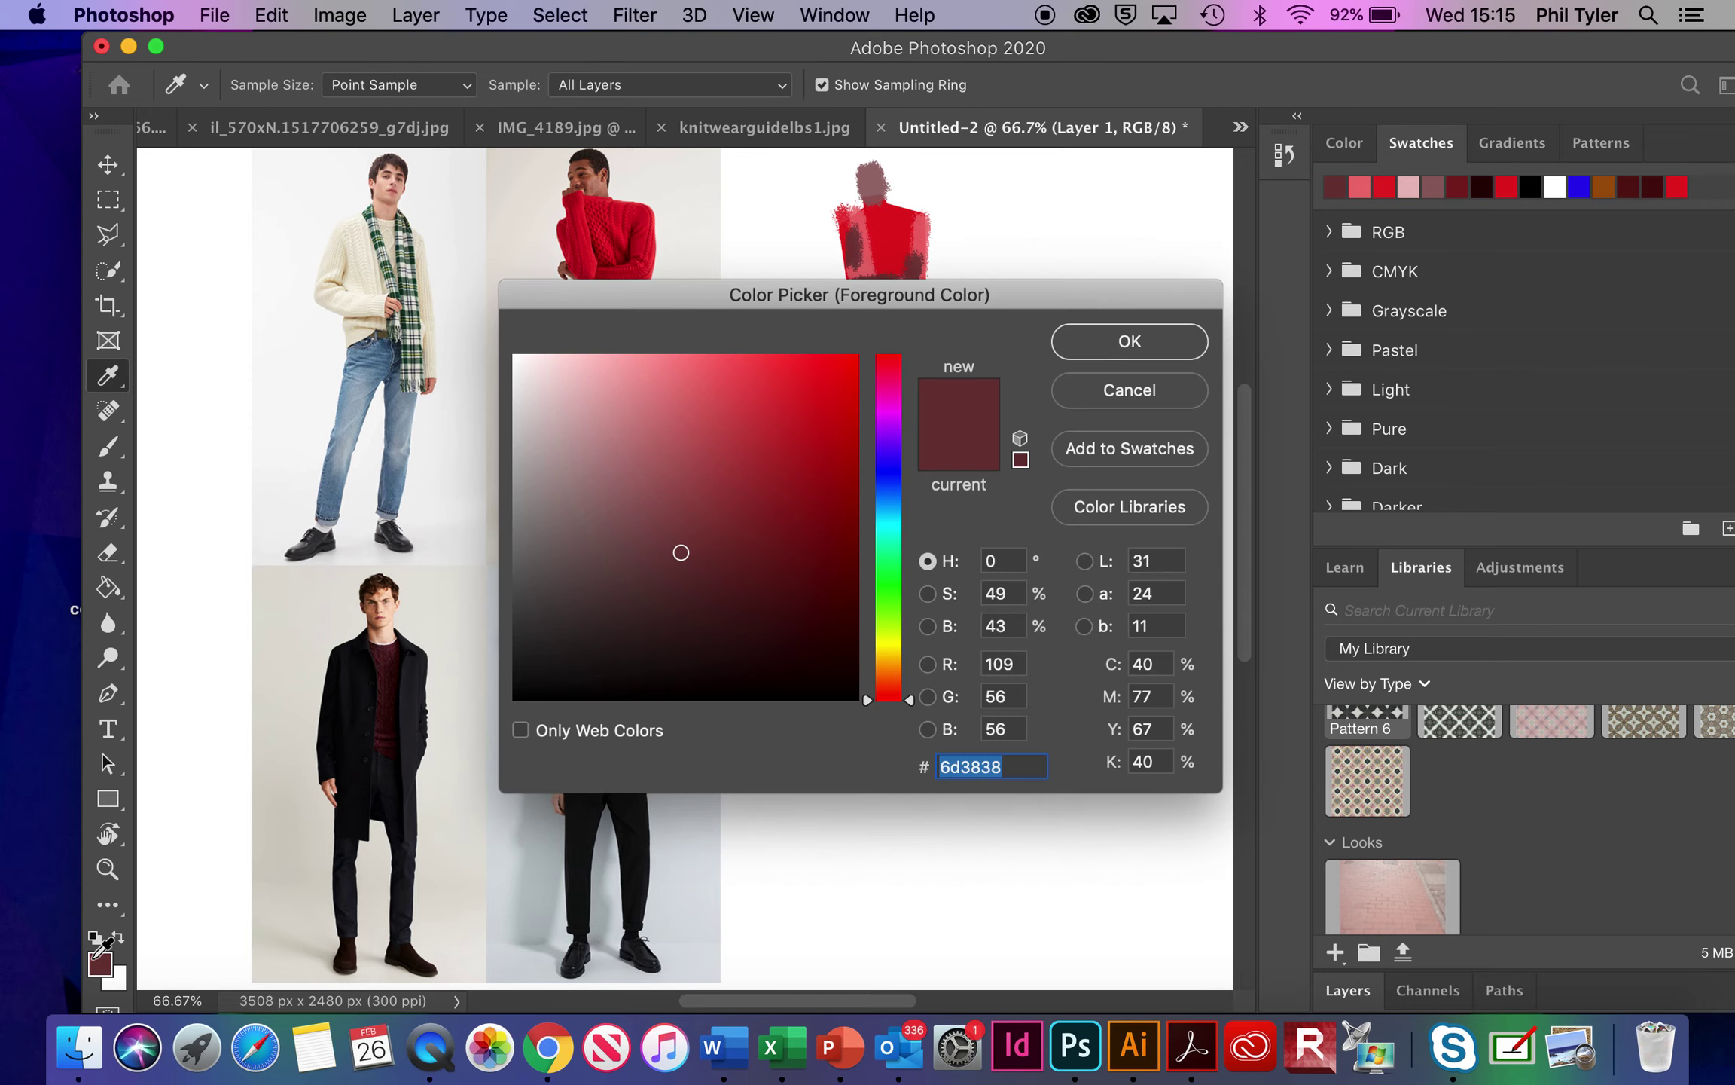
click(891, 639)
click(666, 391)
click(1080, 339)
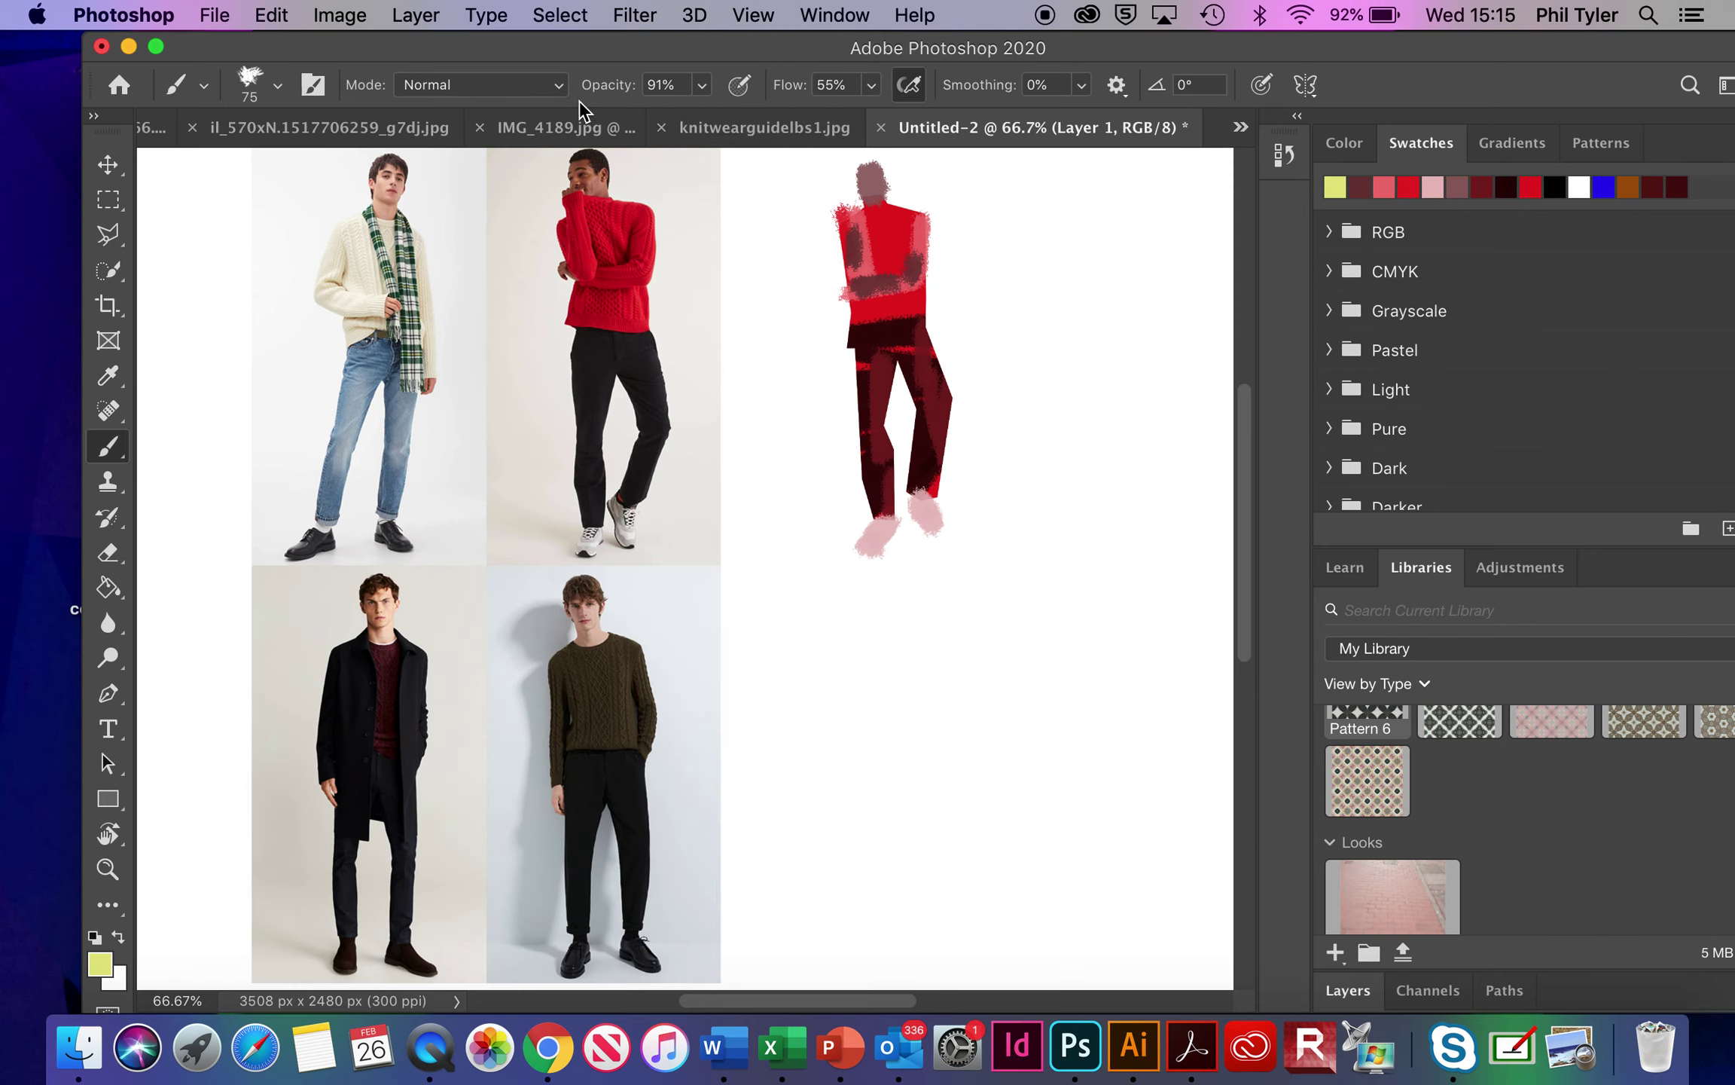
Set brush opacity to 39% and size to 43 px, then paint pale yellow down the torso
click(702, 85)
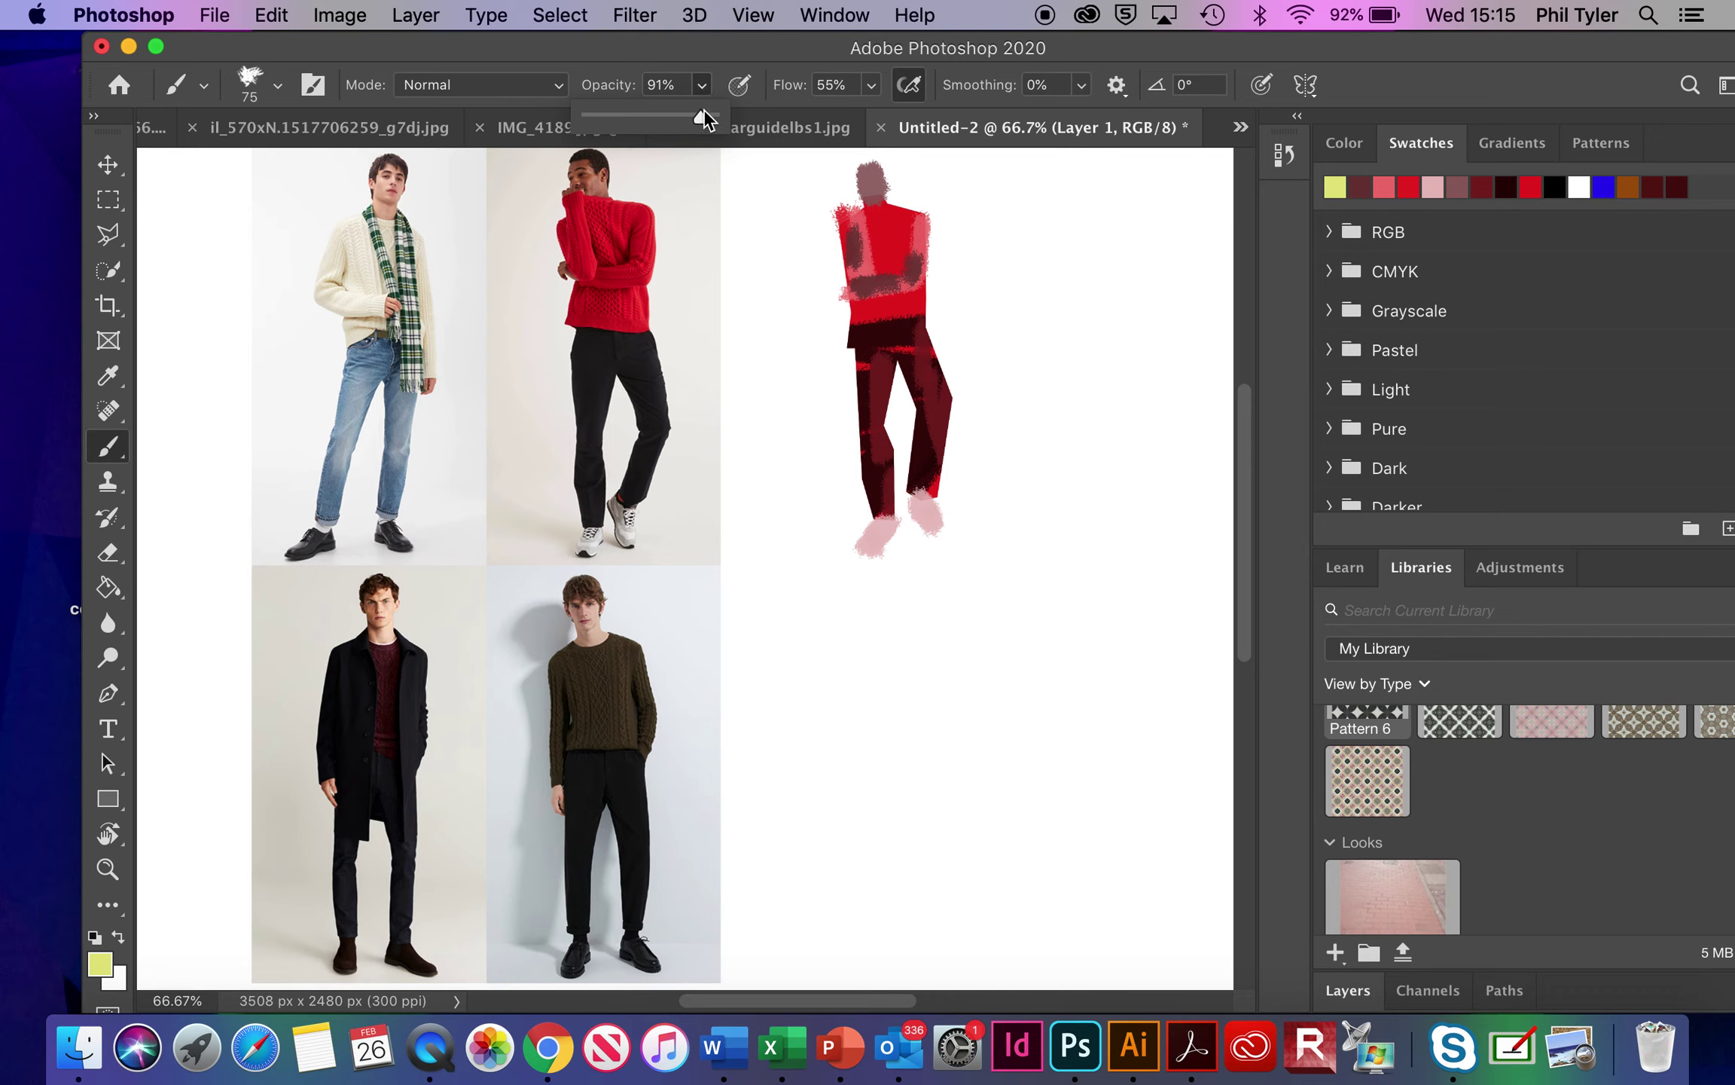
drag(689, 121, 639, 124)
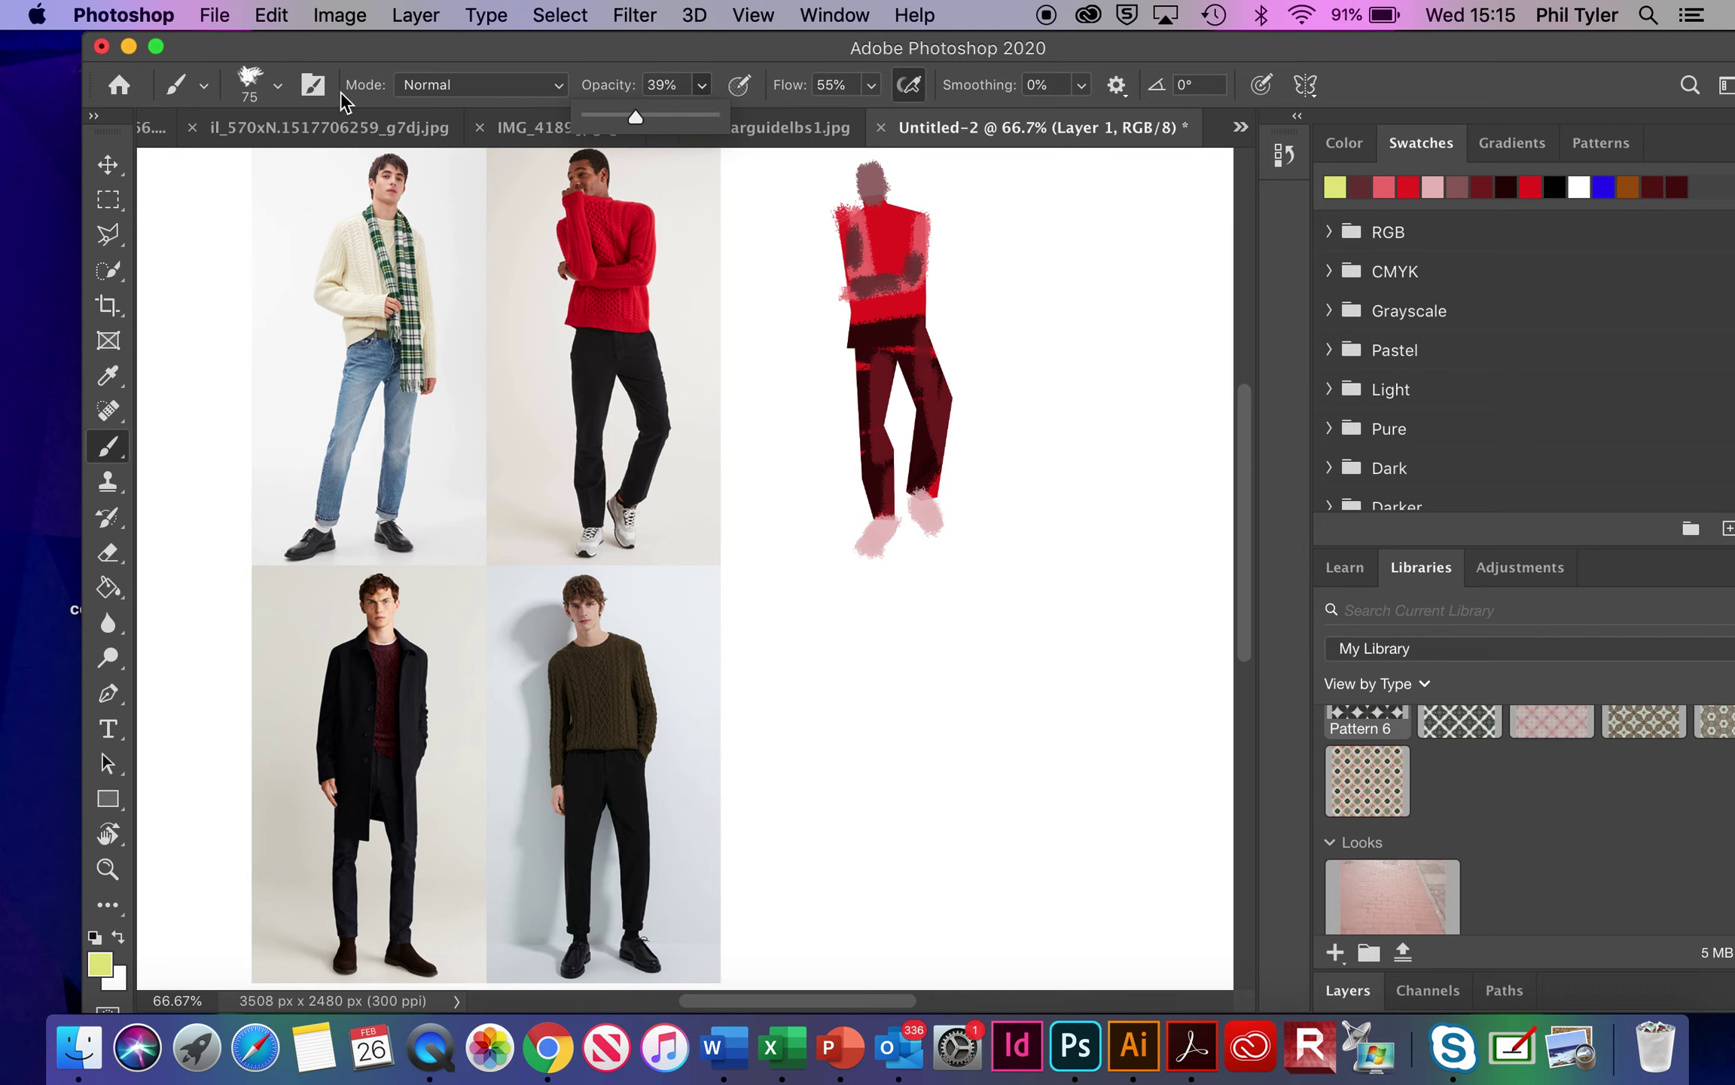
click(278, 85)
drag(302, 173, 269, 172)
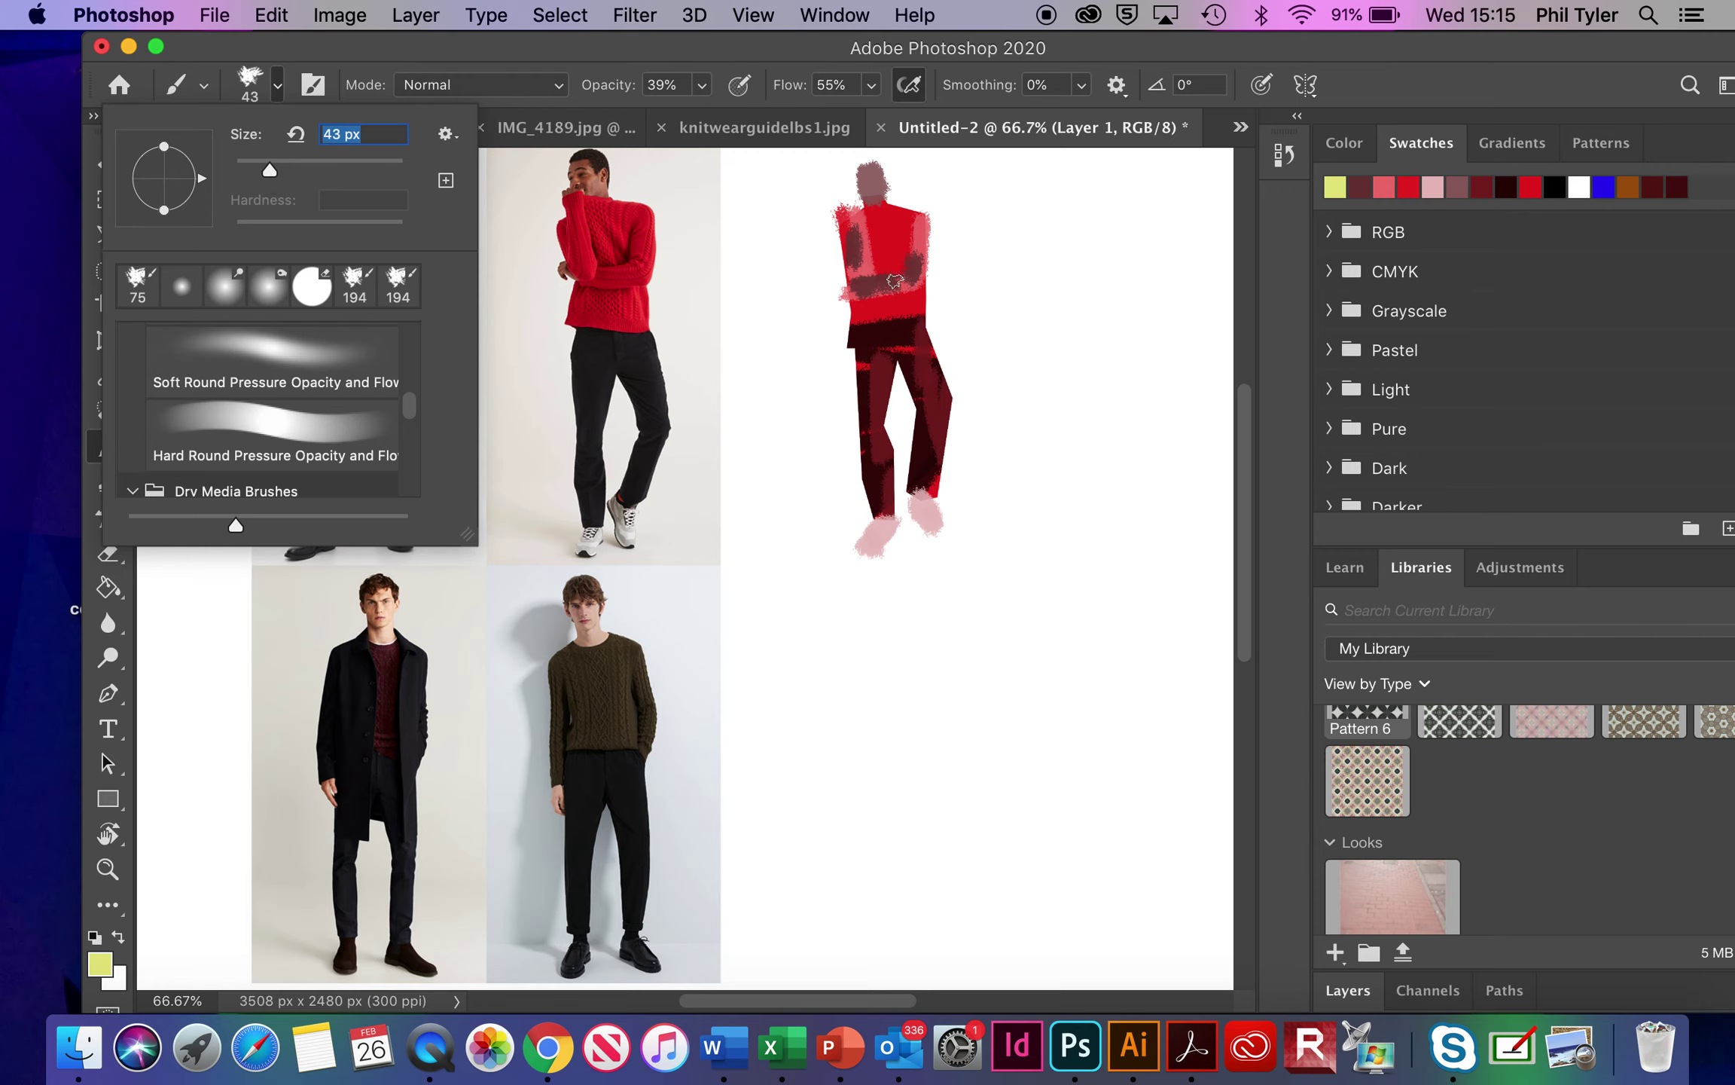
mouse_move(862, 271)
mouse_down()
mouse_move(860, 212)
mouse_move(910, 217)
mouse_move(881, 330)
mouse_move(909, 326)
mouse_move(841, 332)
mouse_move(911, 319)
mouse_up()
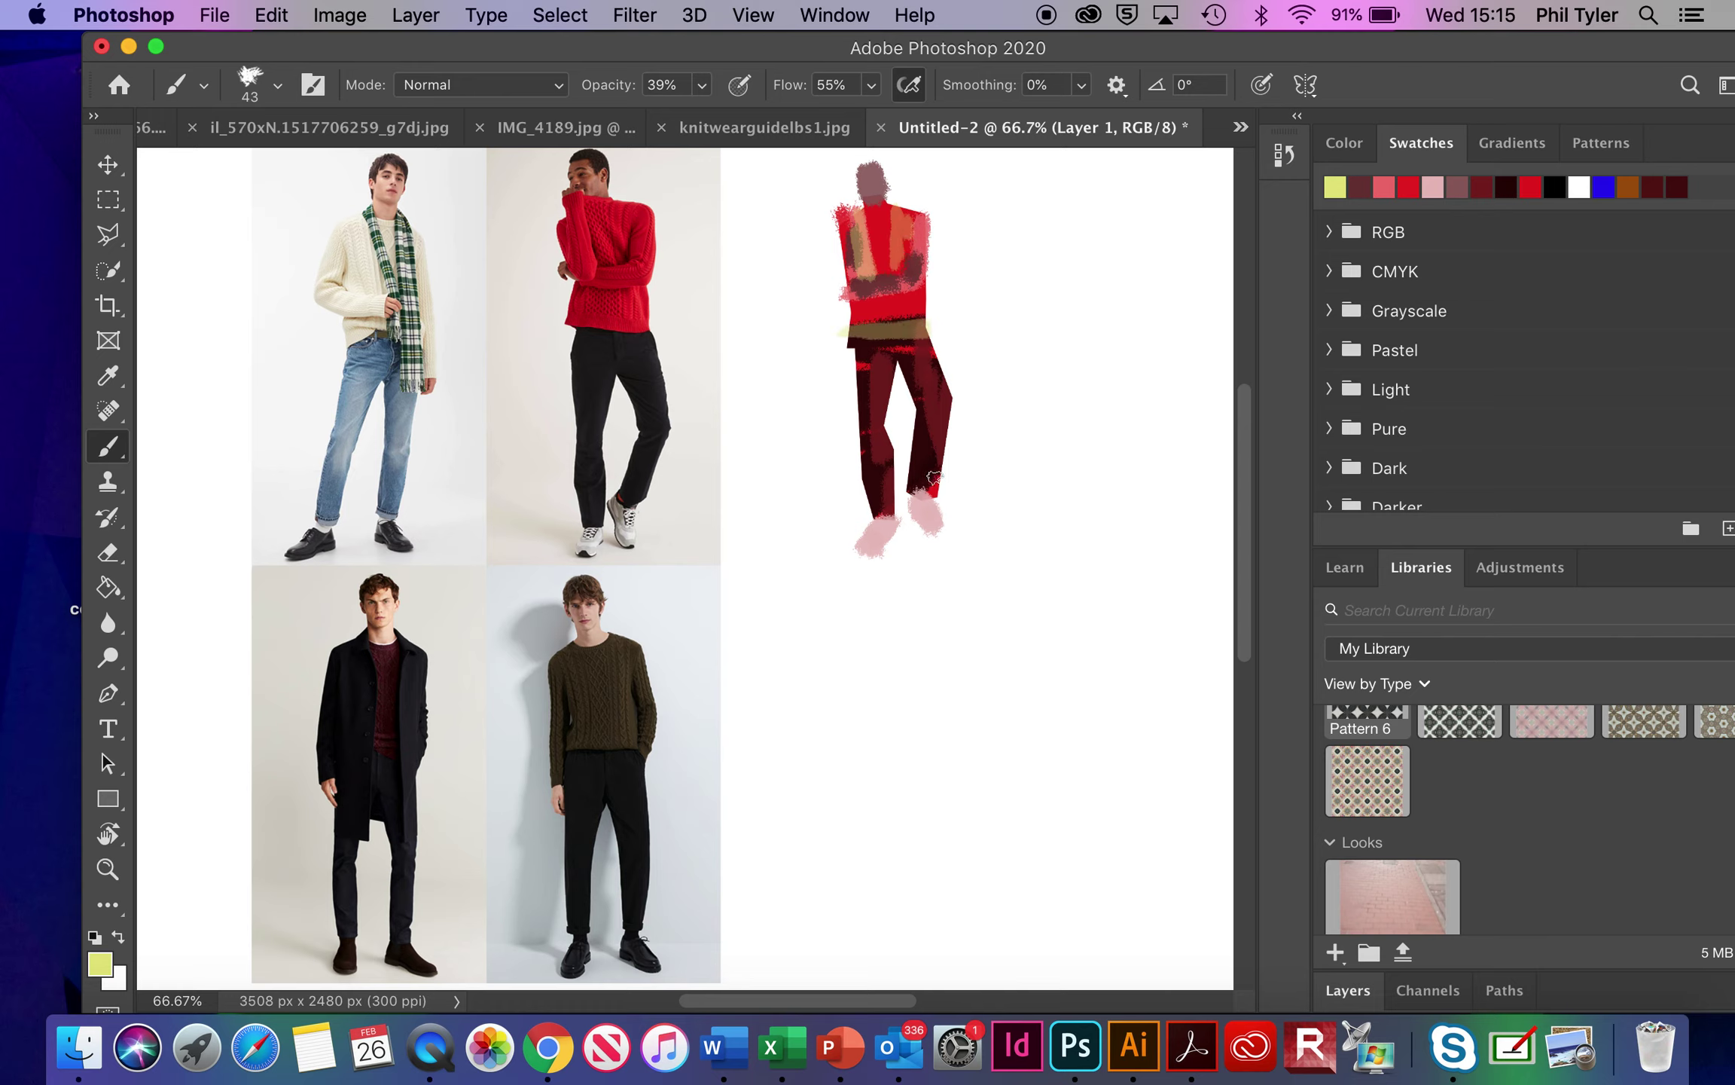
Paint dark olive 505026 beneath the figure's shoes
click(97, 964)
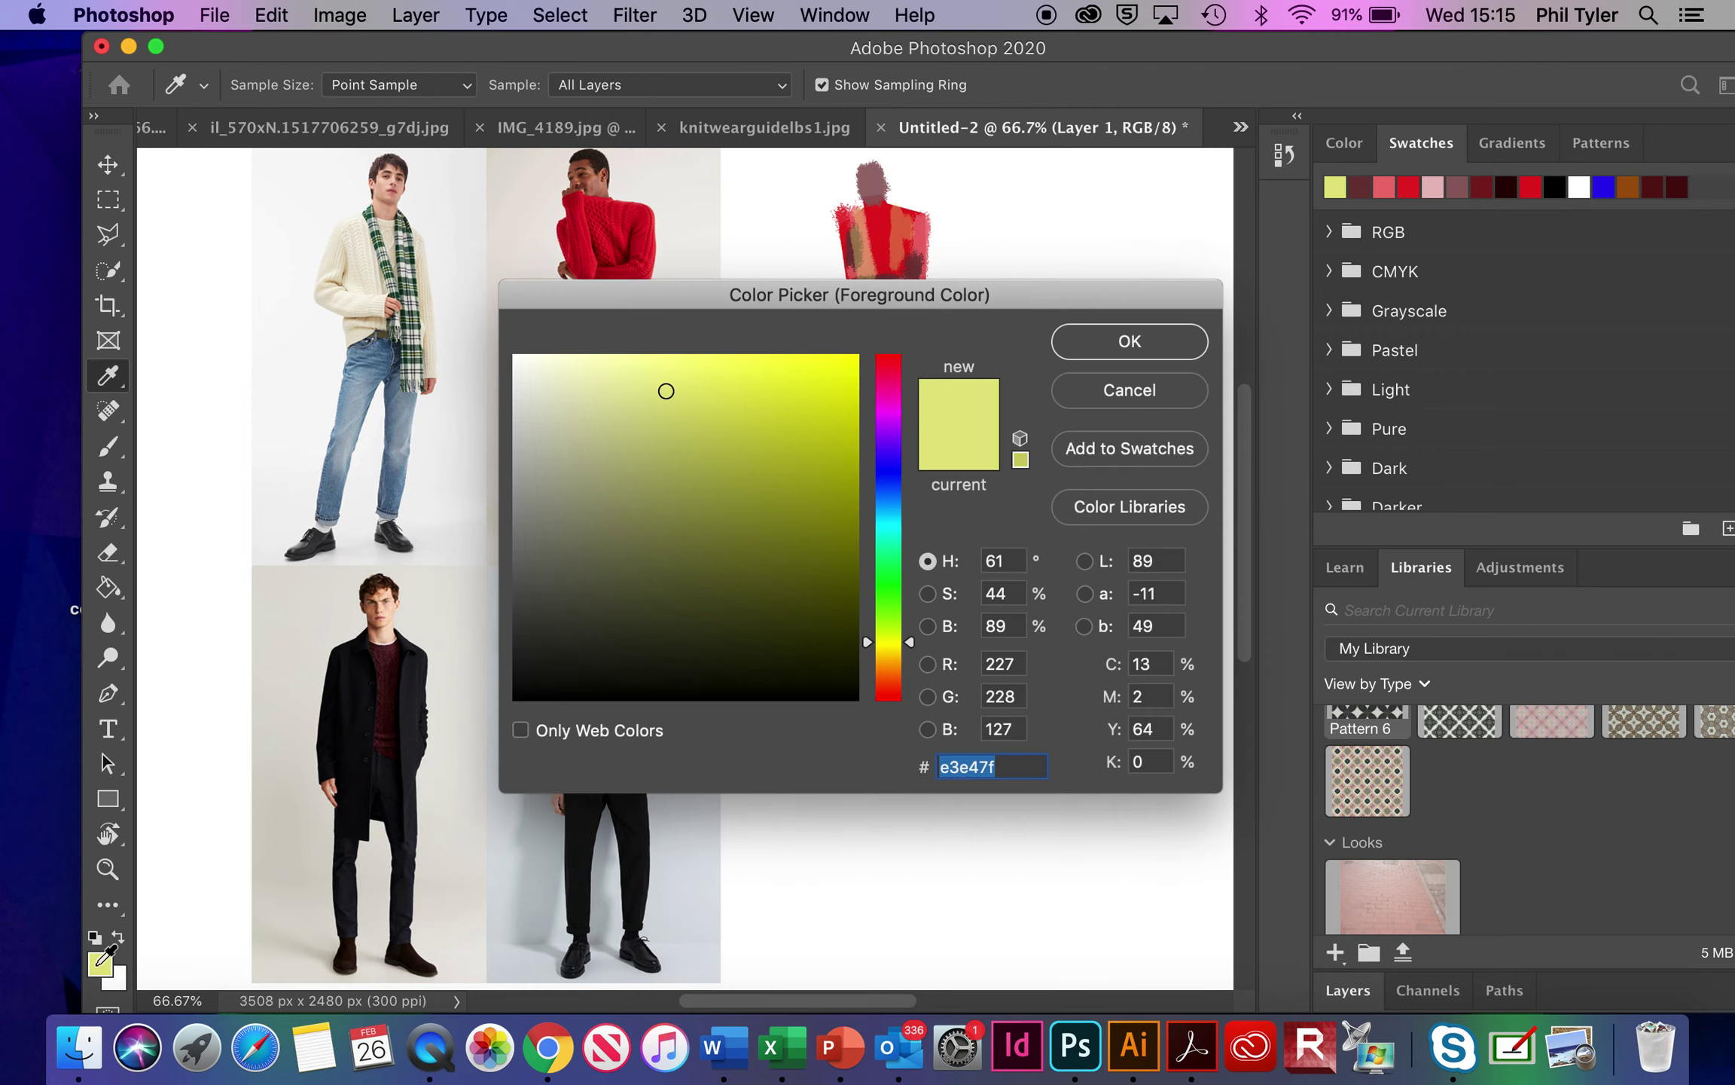
click(696, 592)
click(1109, 334)
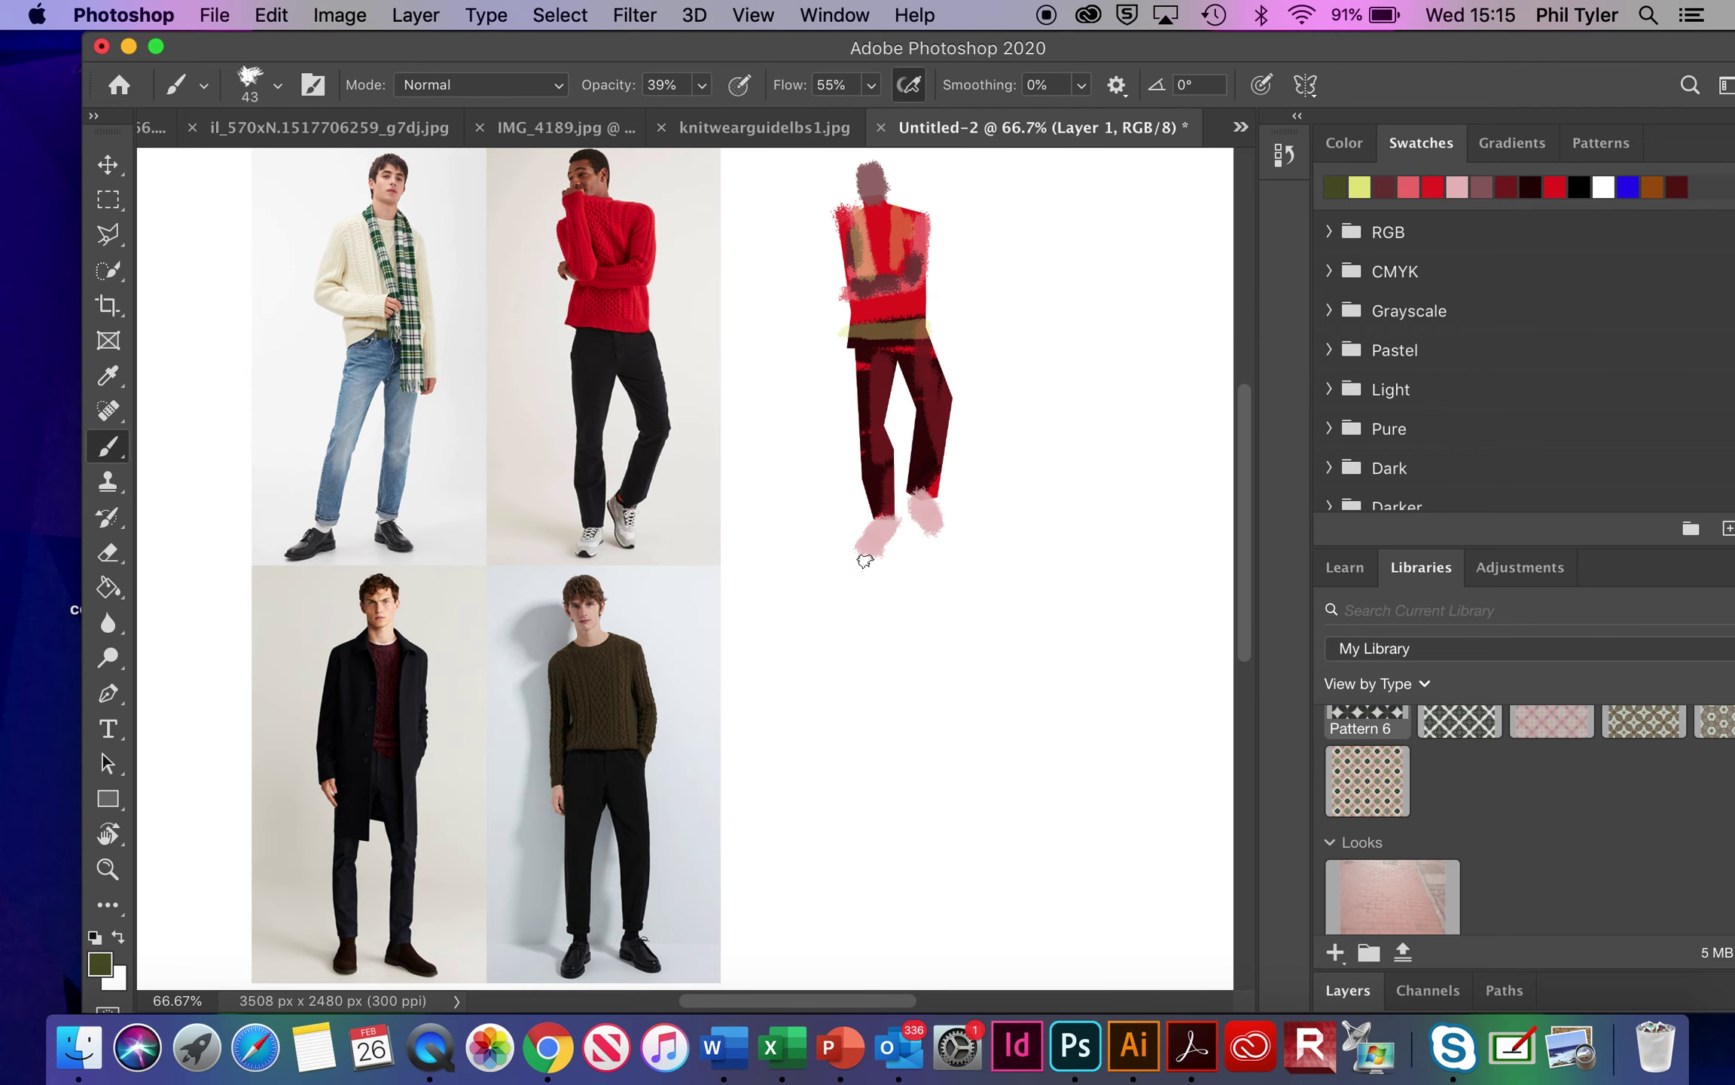
drag(865, 561, 937, 534)
With the Polygonal Lasso, trace a new figure's neck, back, left leg and left foot below the painted one
click(108, 235)
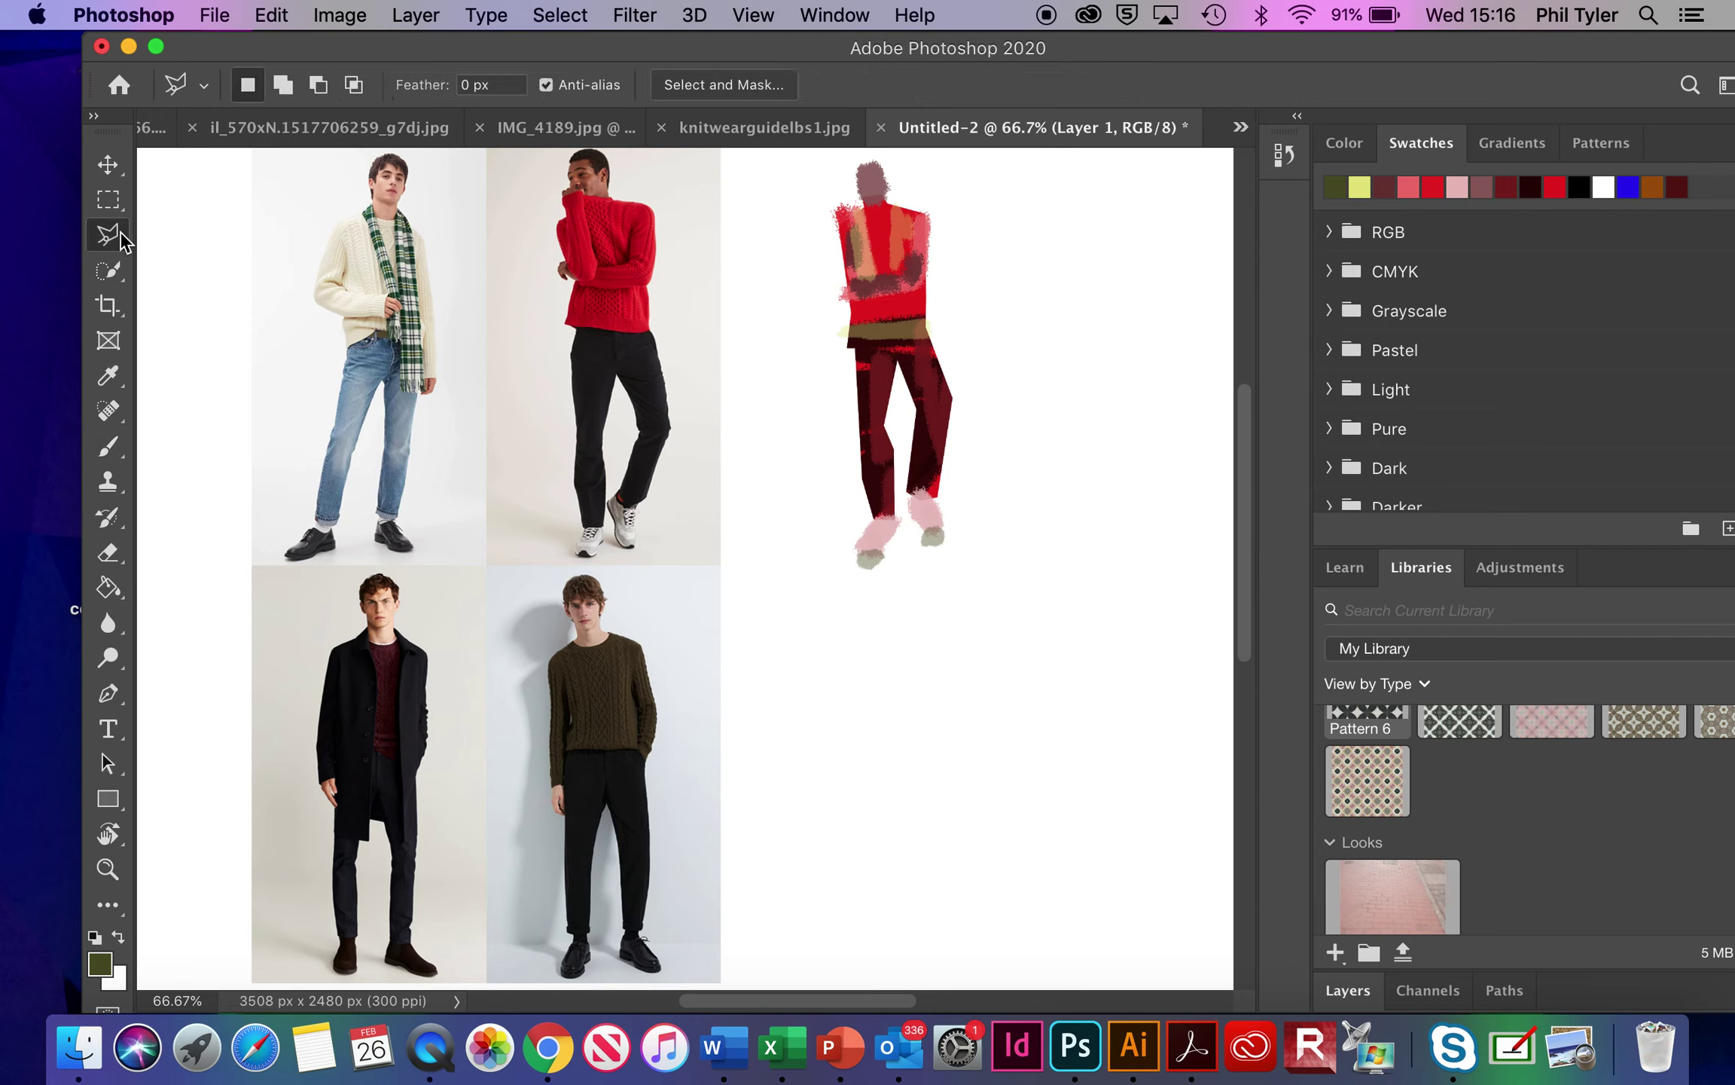
click(868, 605)
click(870, 635)
click(874, 637)
click(855, 645)
click(850, 673)
click(857, 718)
click(857, 784)
click(876, 934)
click(885, 939)
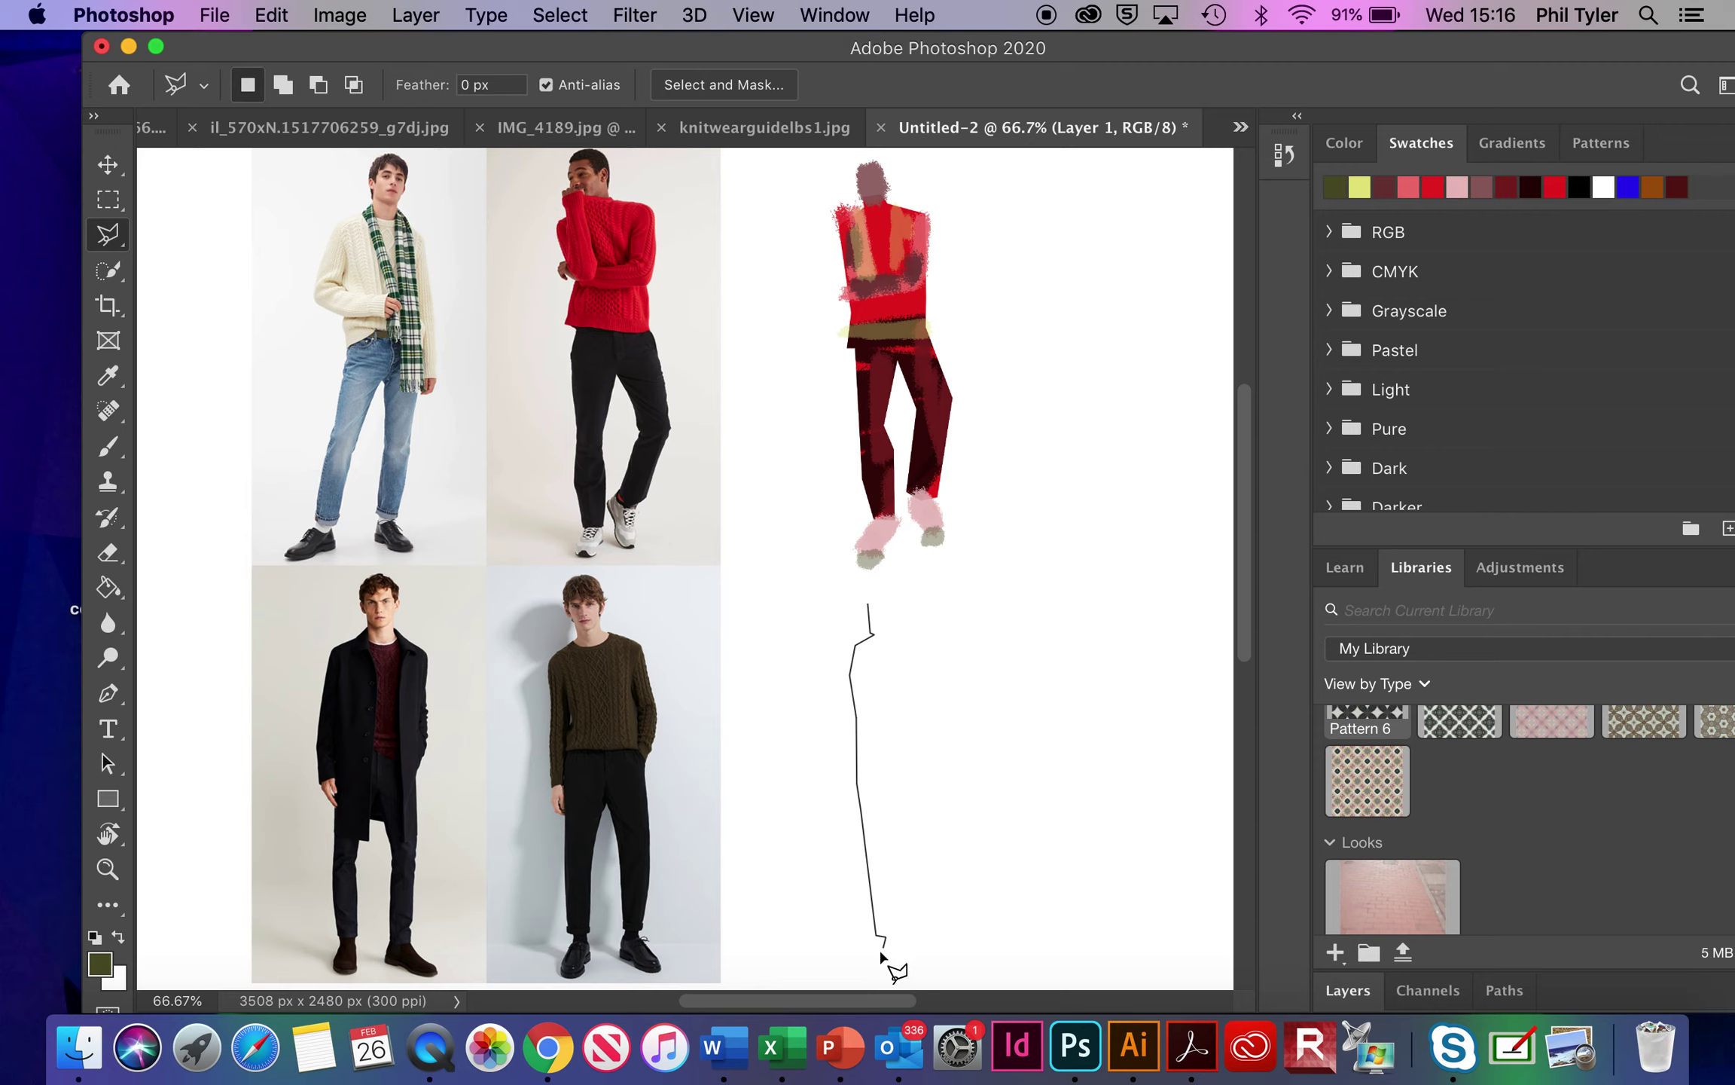
click(869, 966)
click(878, 977)
click(891, 976)
click(896, 965)
Trace up the inner left leg, then down the right leg to the right toe
click(891, 934)
click(891, 836)
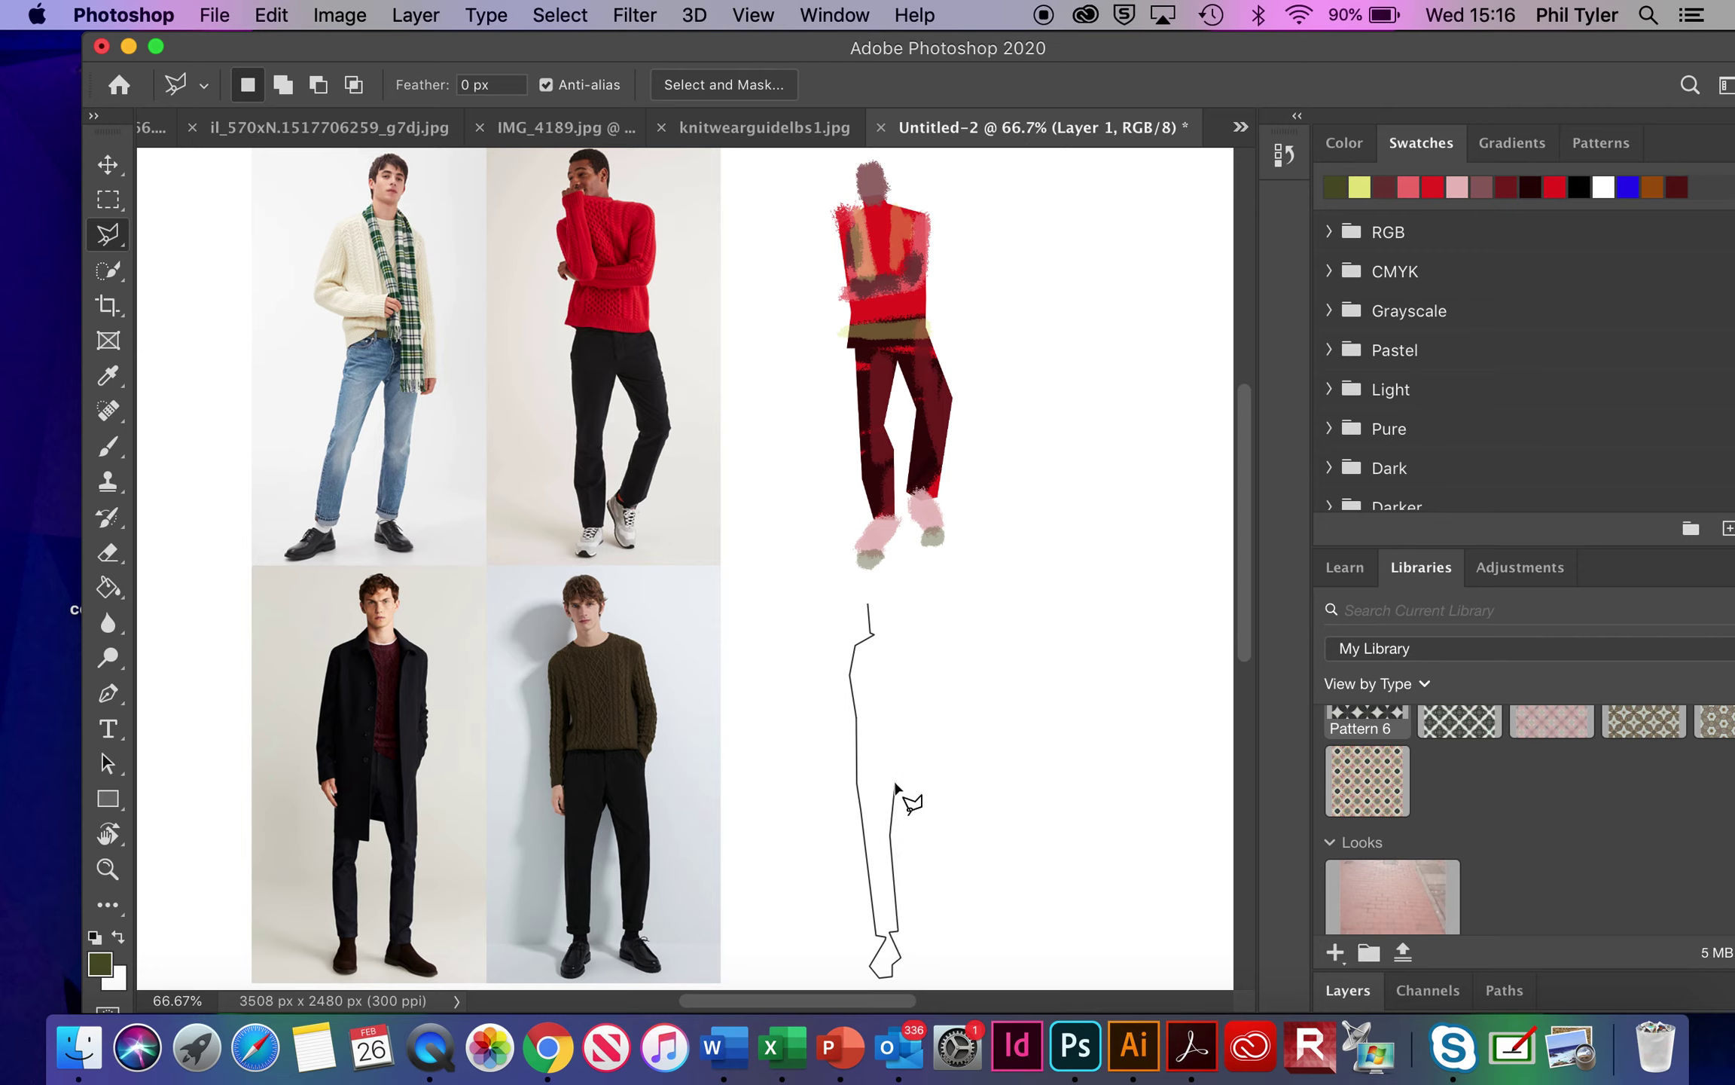
click(895, 784)
click(910, 833)
click(917, 922)
click(926, 927)
click(924, 949)
click(950, 963)
click(978, 964)
Trace back up the right leg, hip and chest, closing the outline at the neck
click(938, 926)
click(939, 811)
click(923, 742)
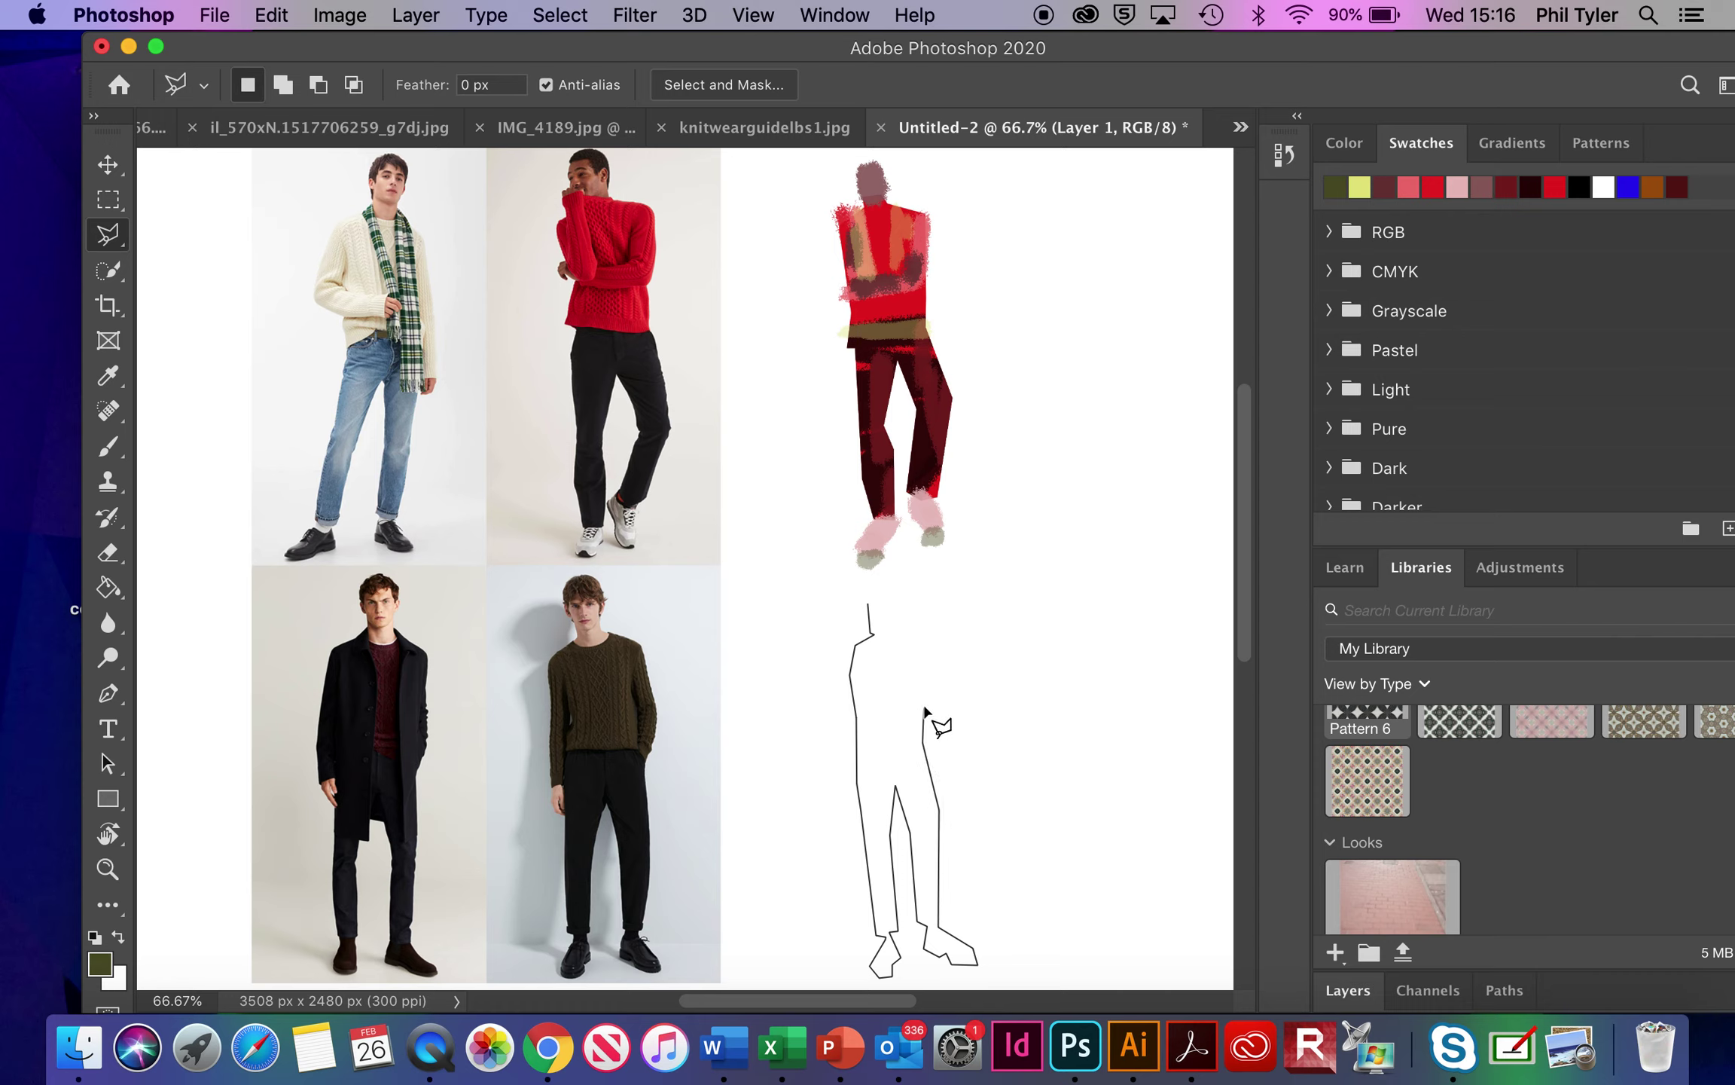
click(931, 687)
click(914, 636)
click(876, 589)
click(873, 611)
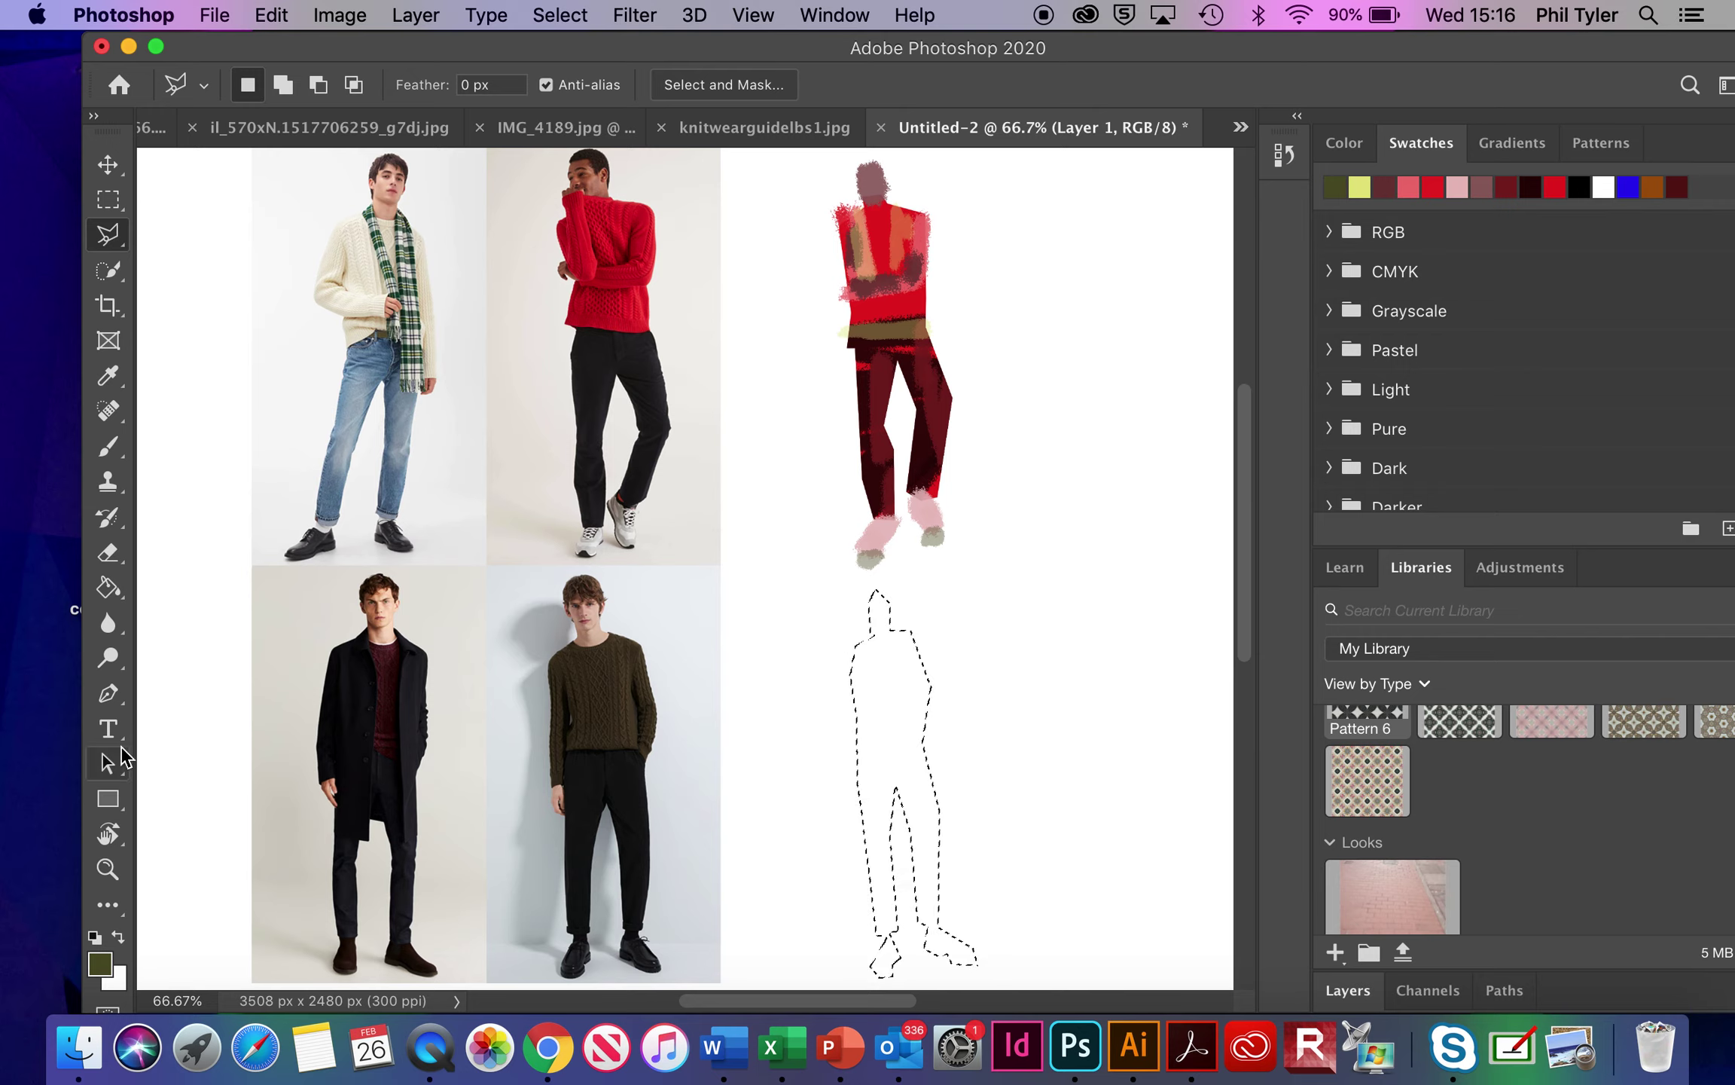
click(106, 963)
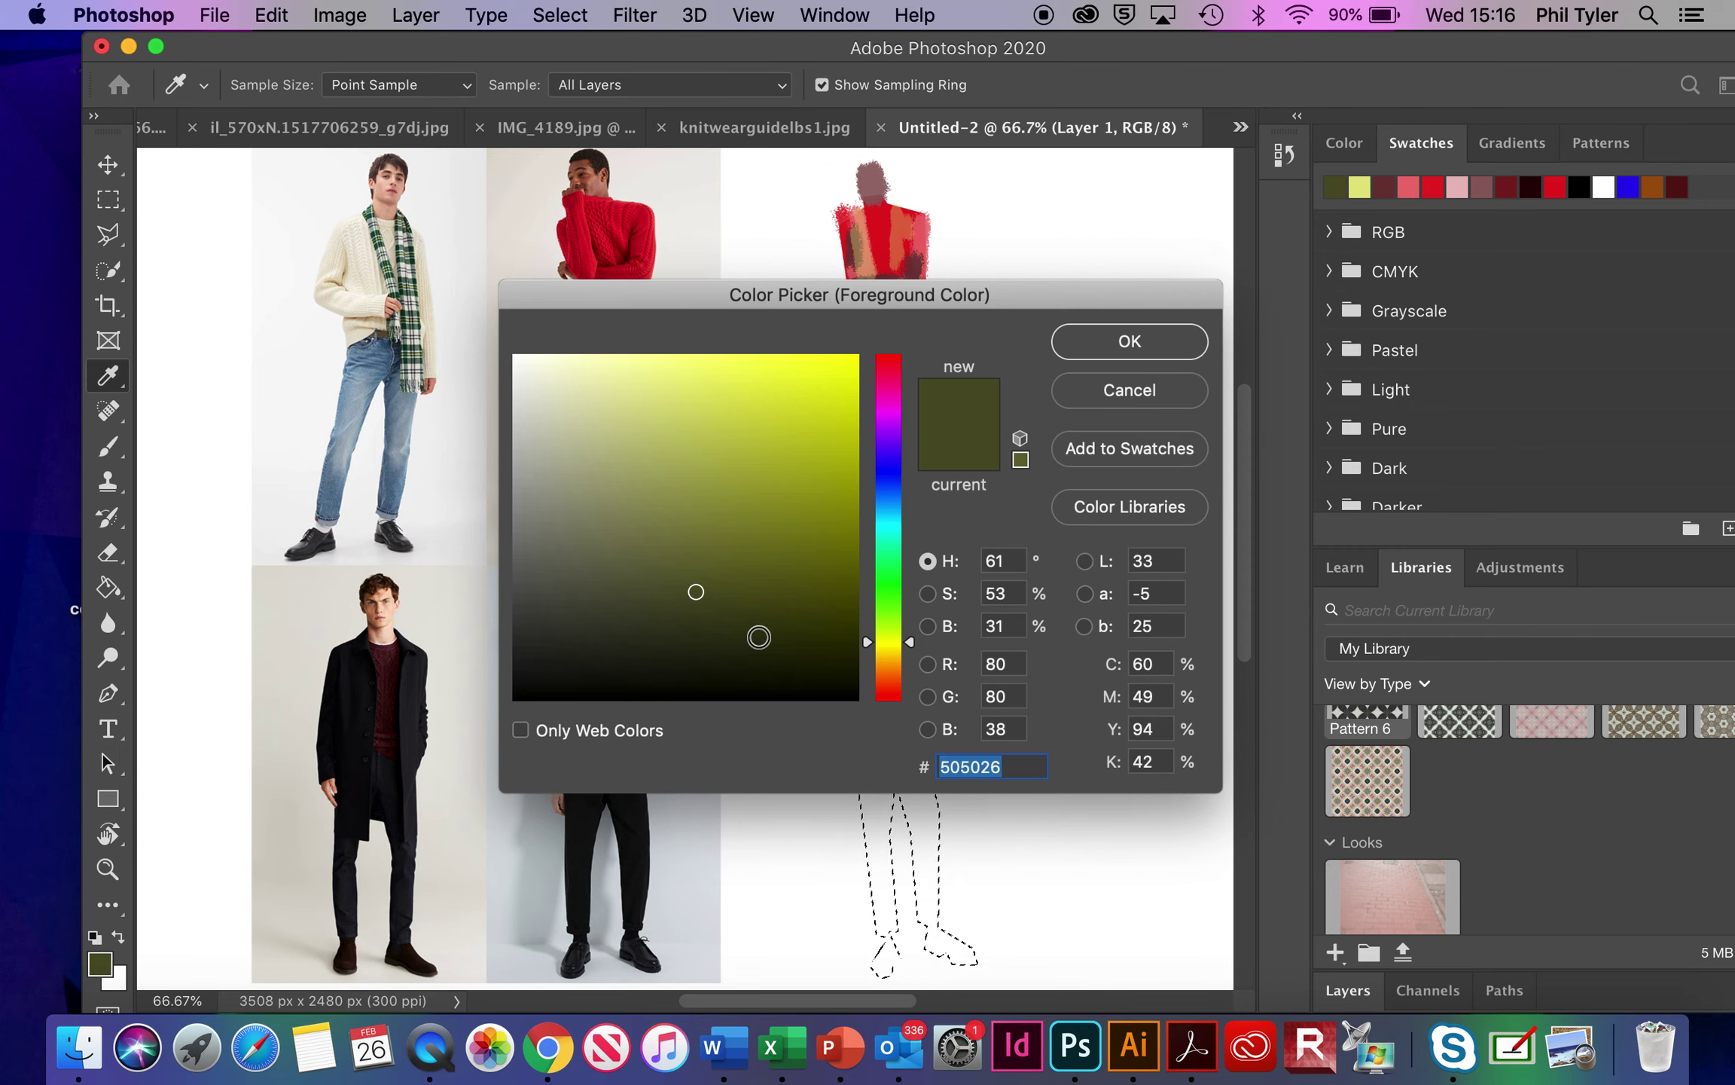
Fill the second figure selection with very dark olive 30300e
click(761, 635)
click(1093, 353)
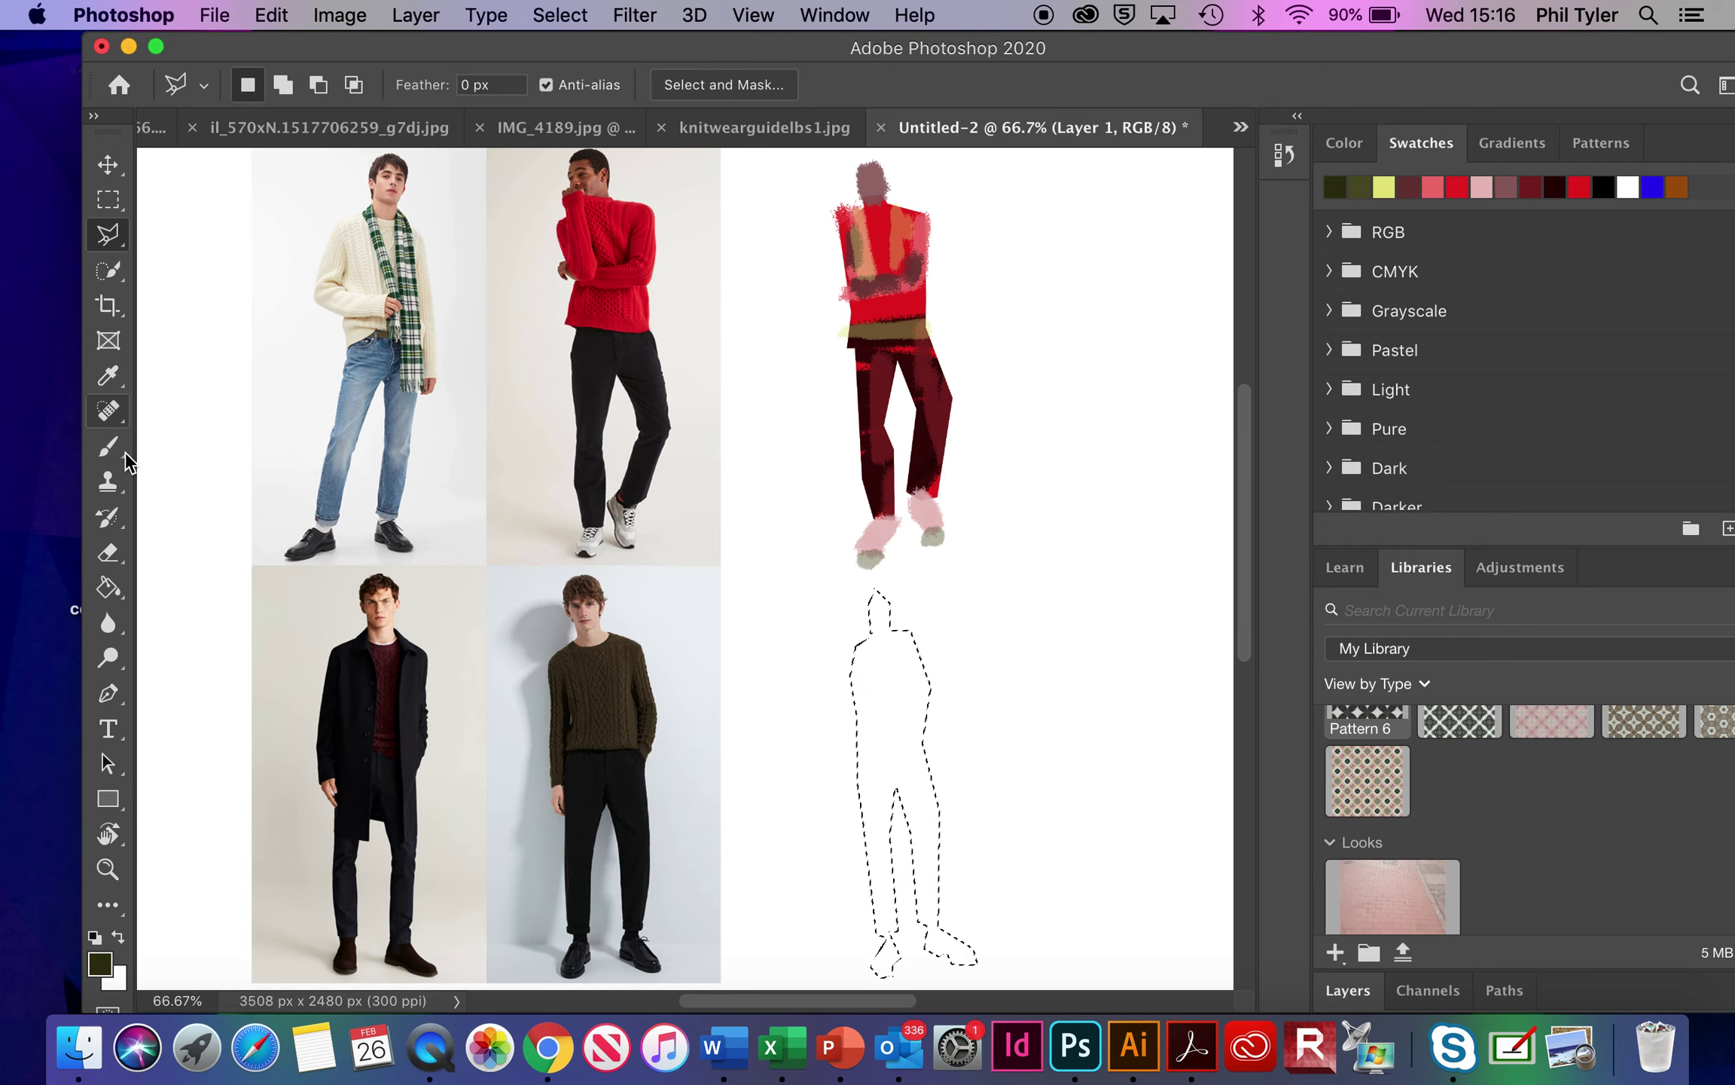
click(109, 587)
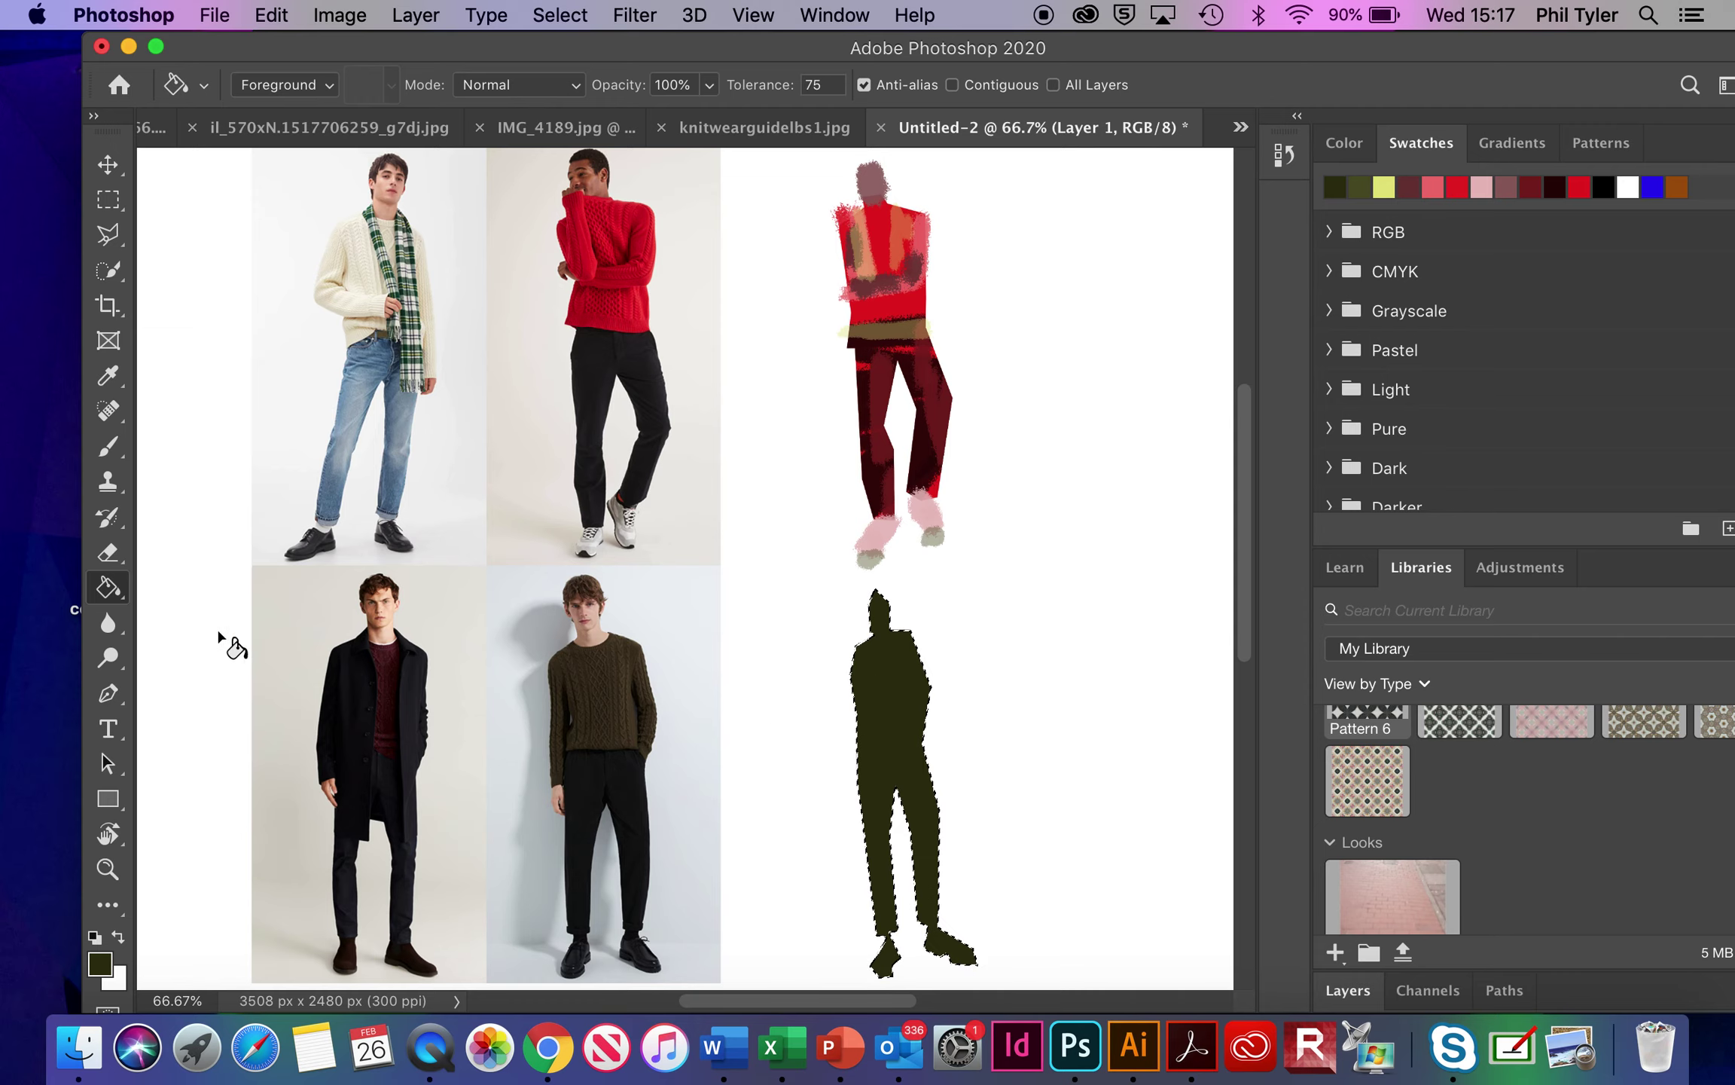
Set the foreground colour to mustard brown 916e22
click(100, 963)
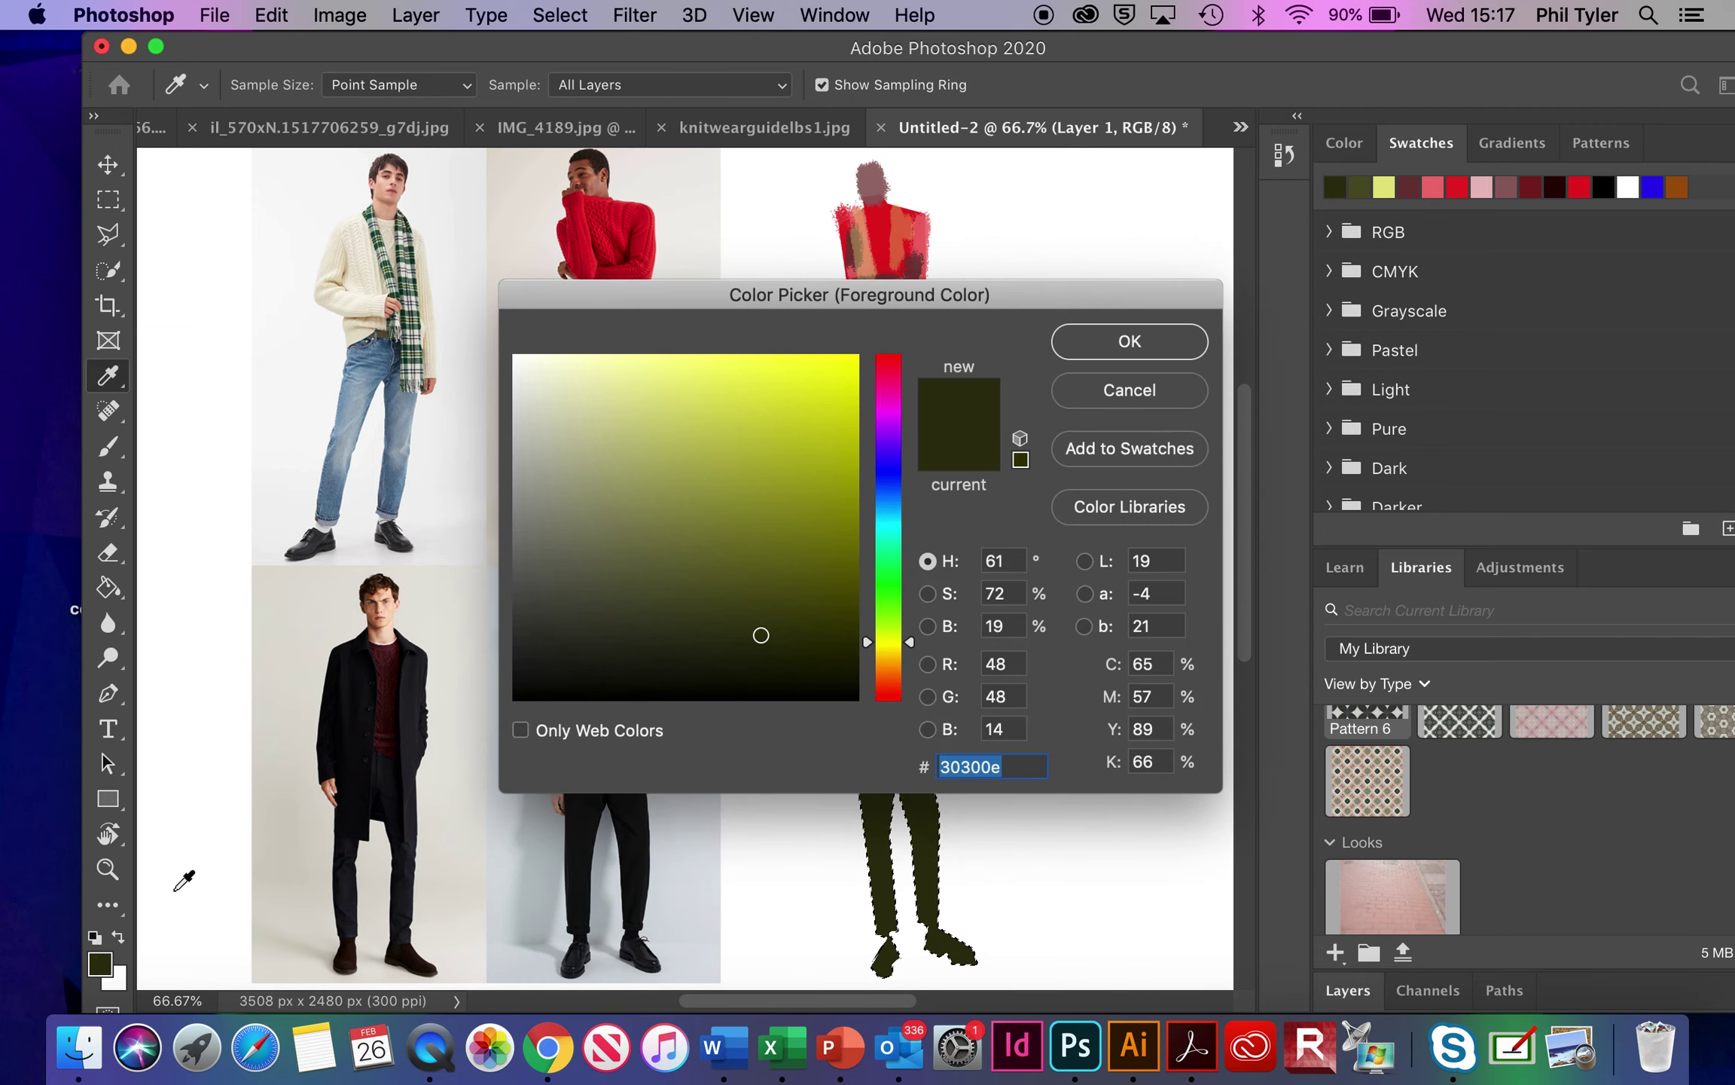
click(889, 661)
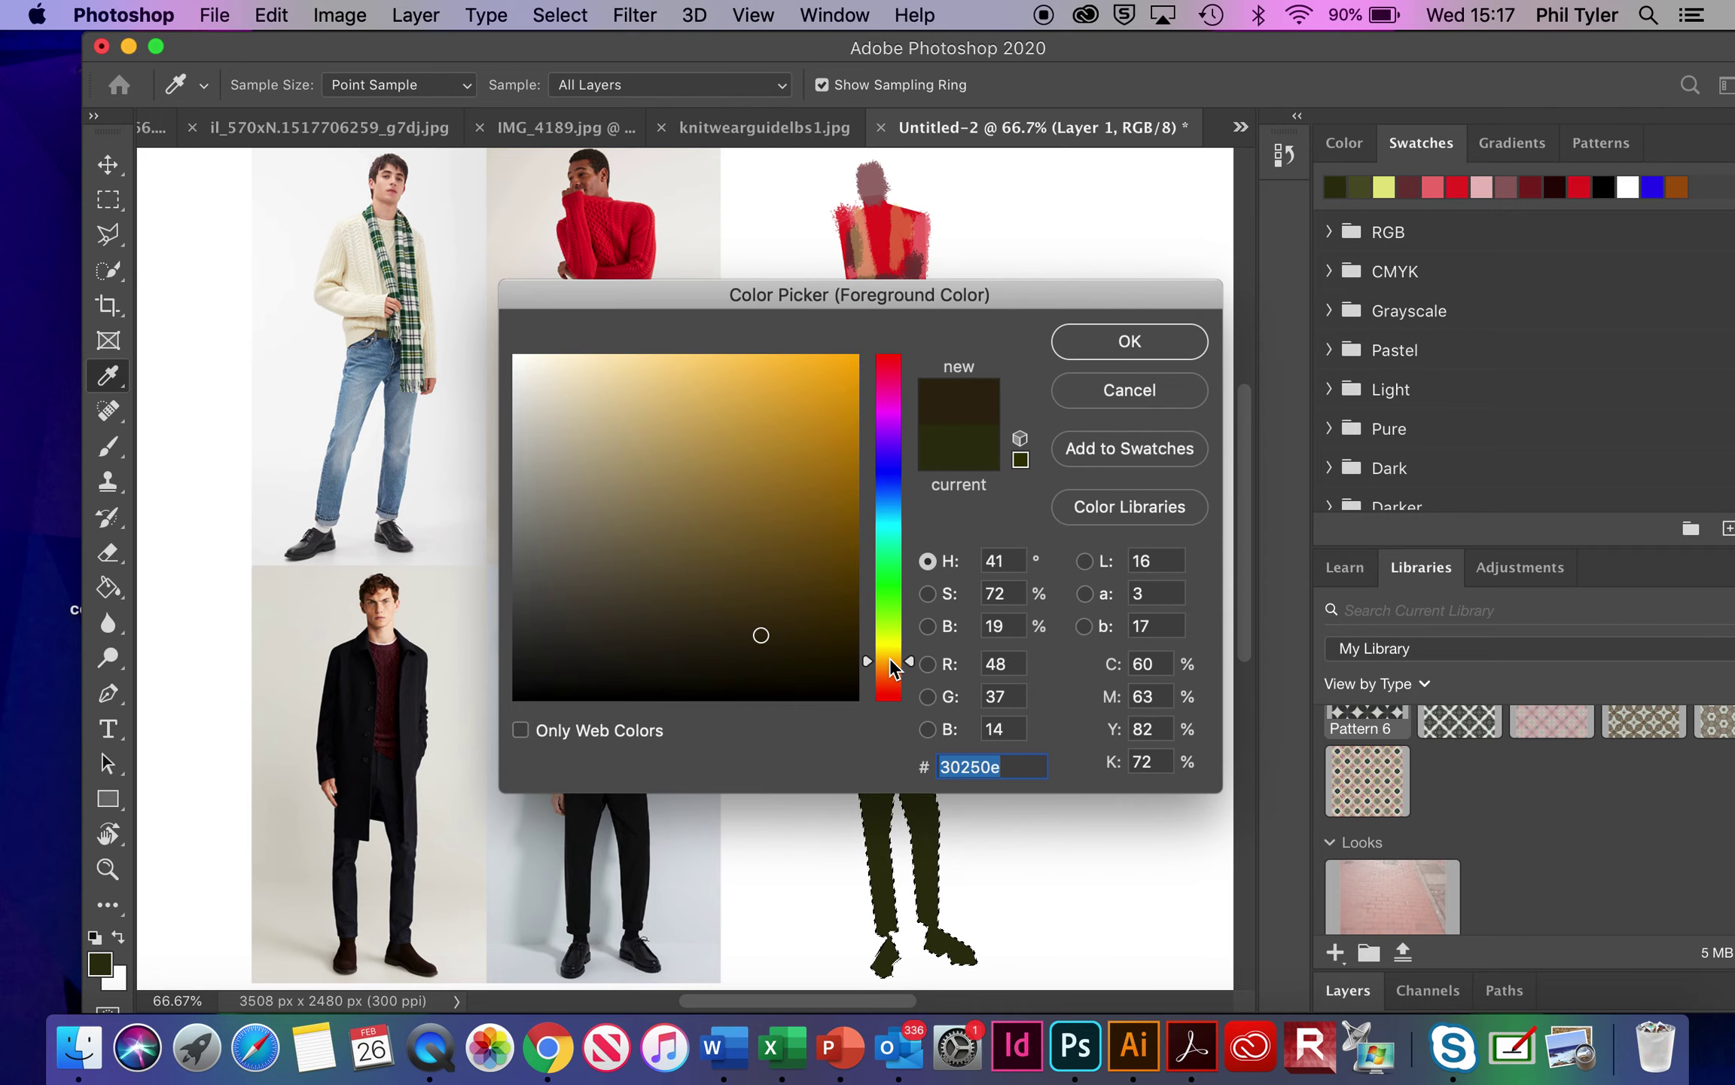
click(778, 504)
click(1097, 354)
key(g)
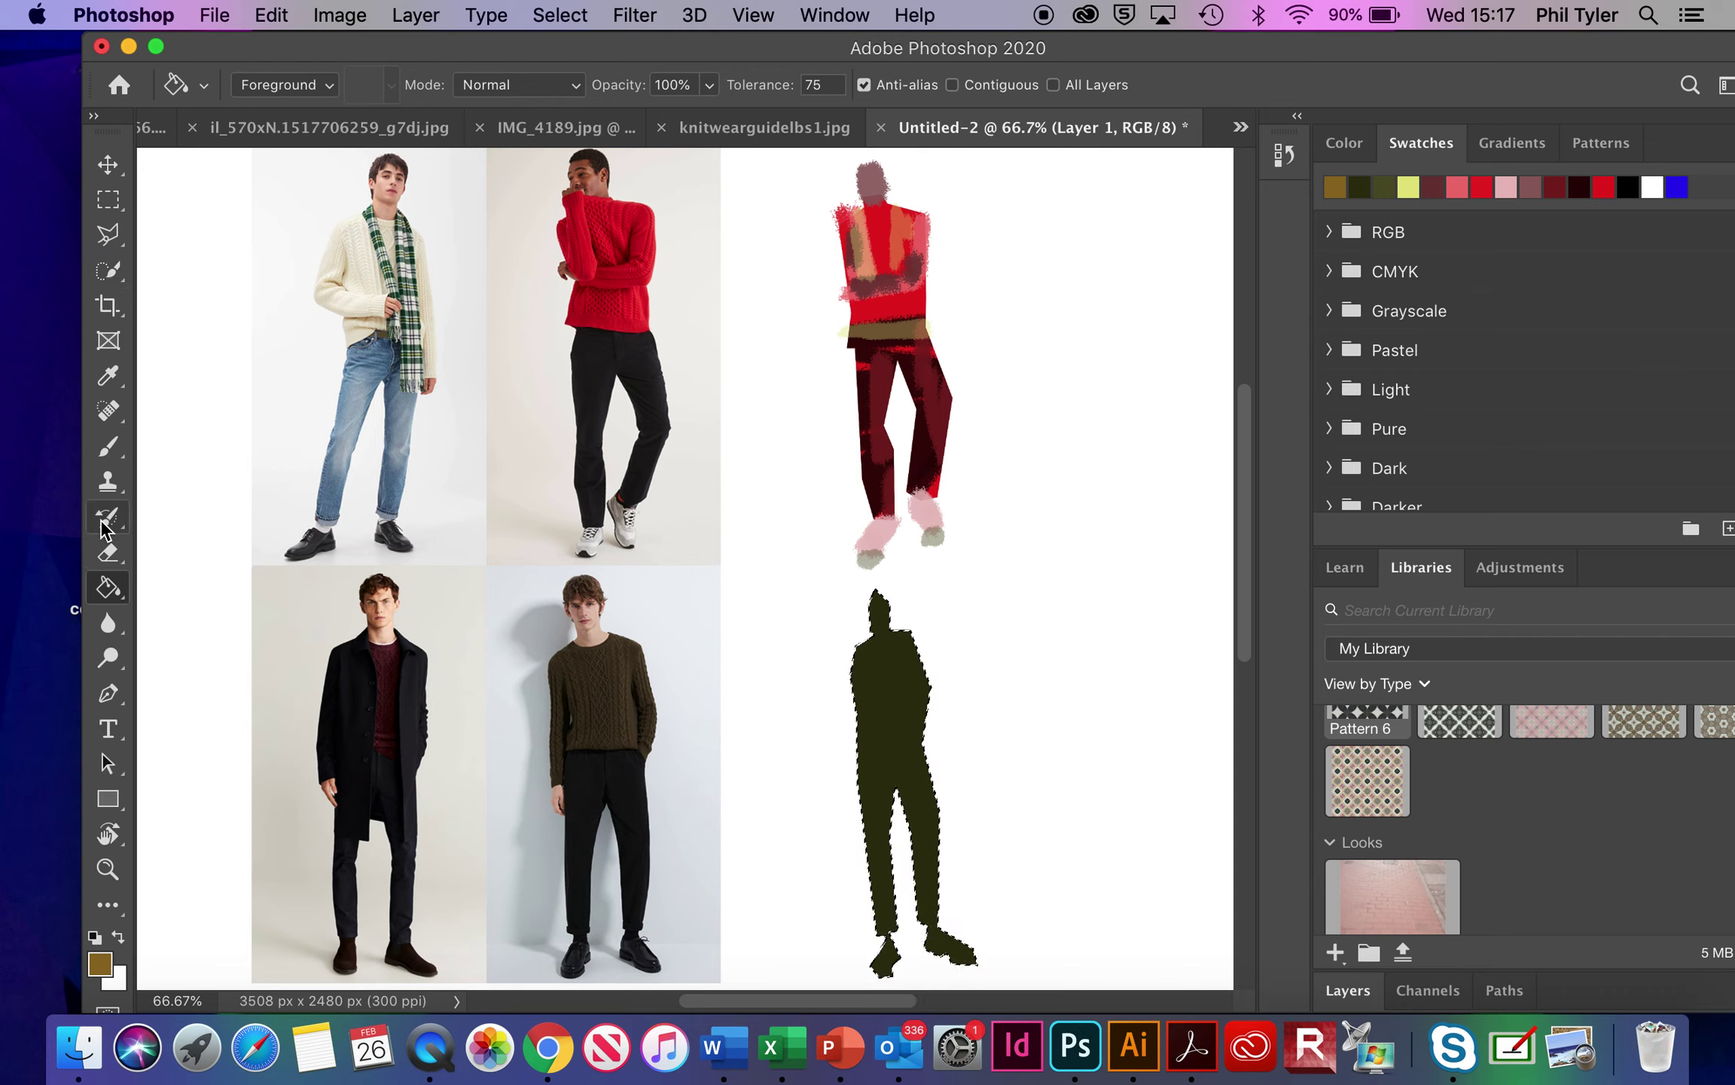
Brush mustard brown over the second figure's torso, then dab light beige on its head and neck
click(114, 450)
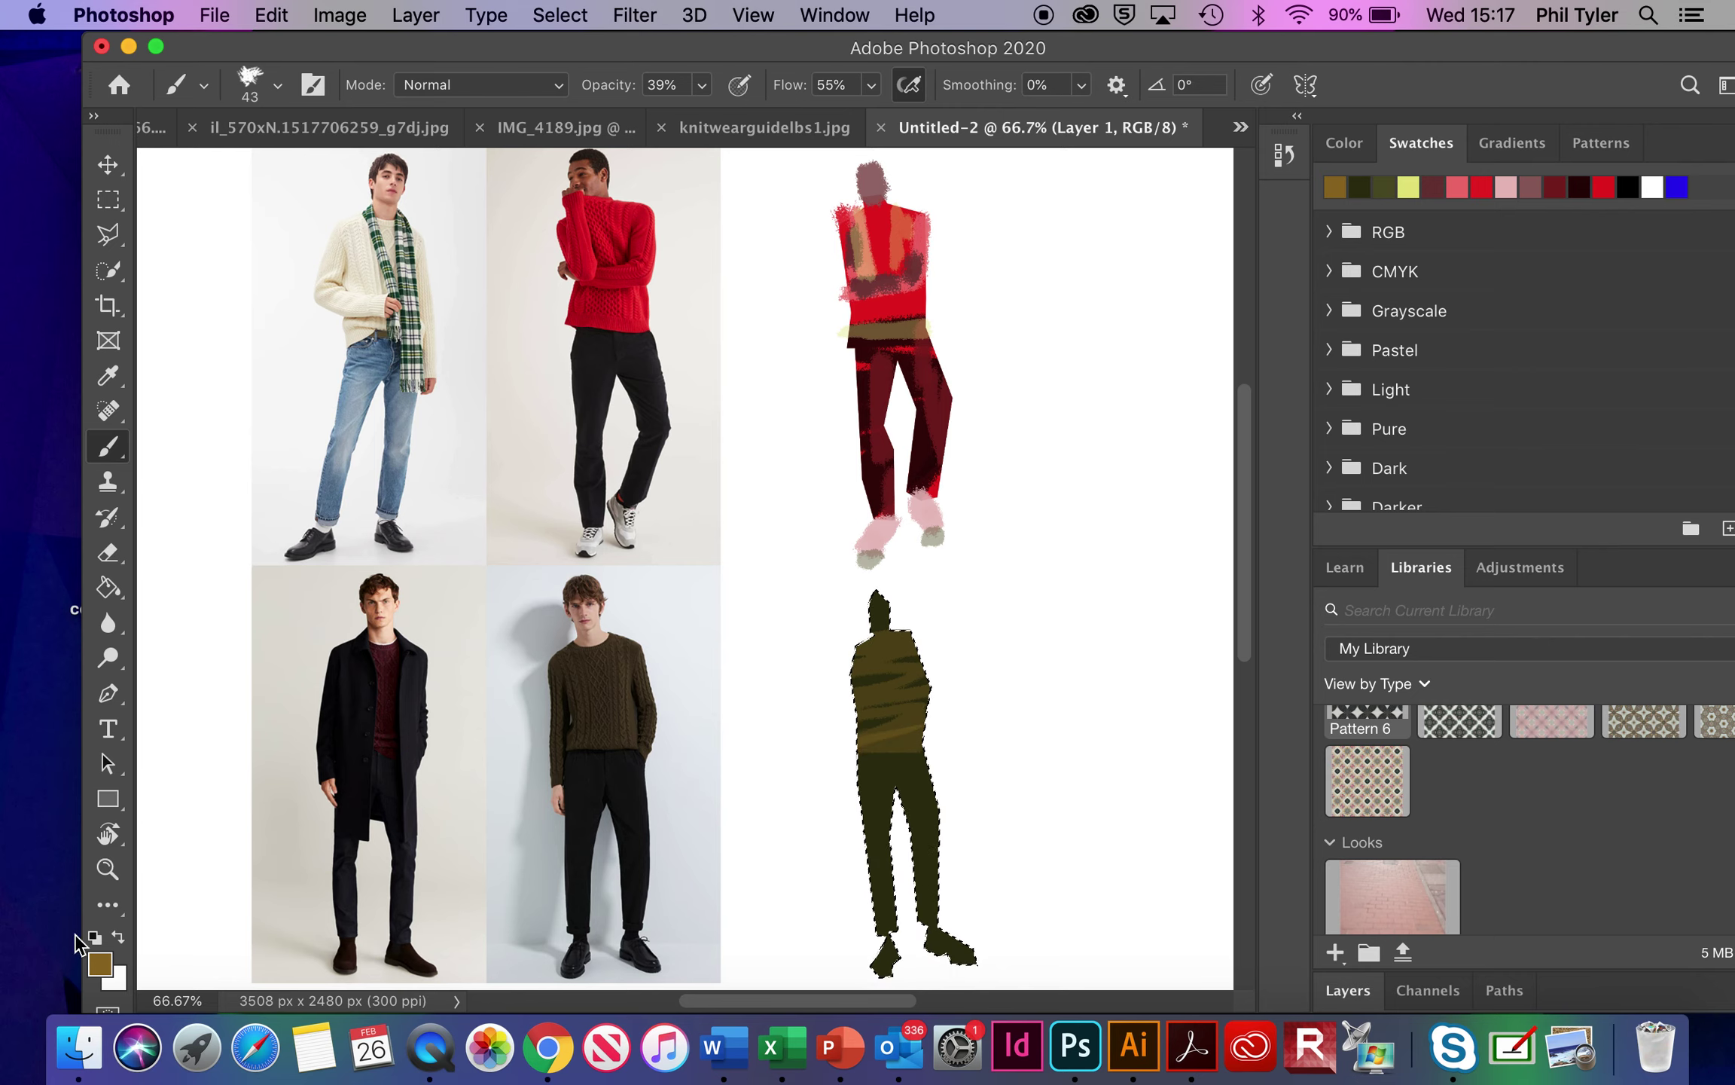
click(101, 968)
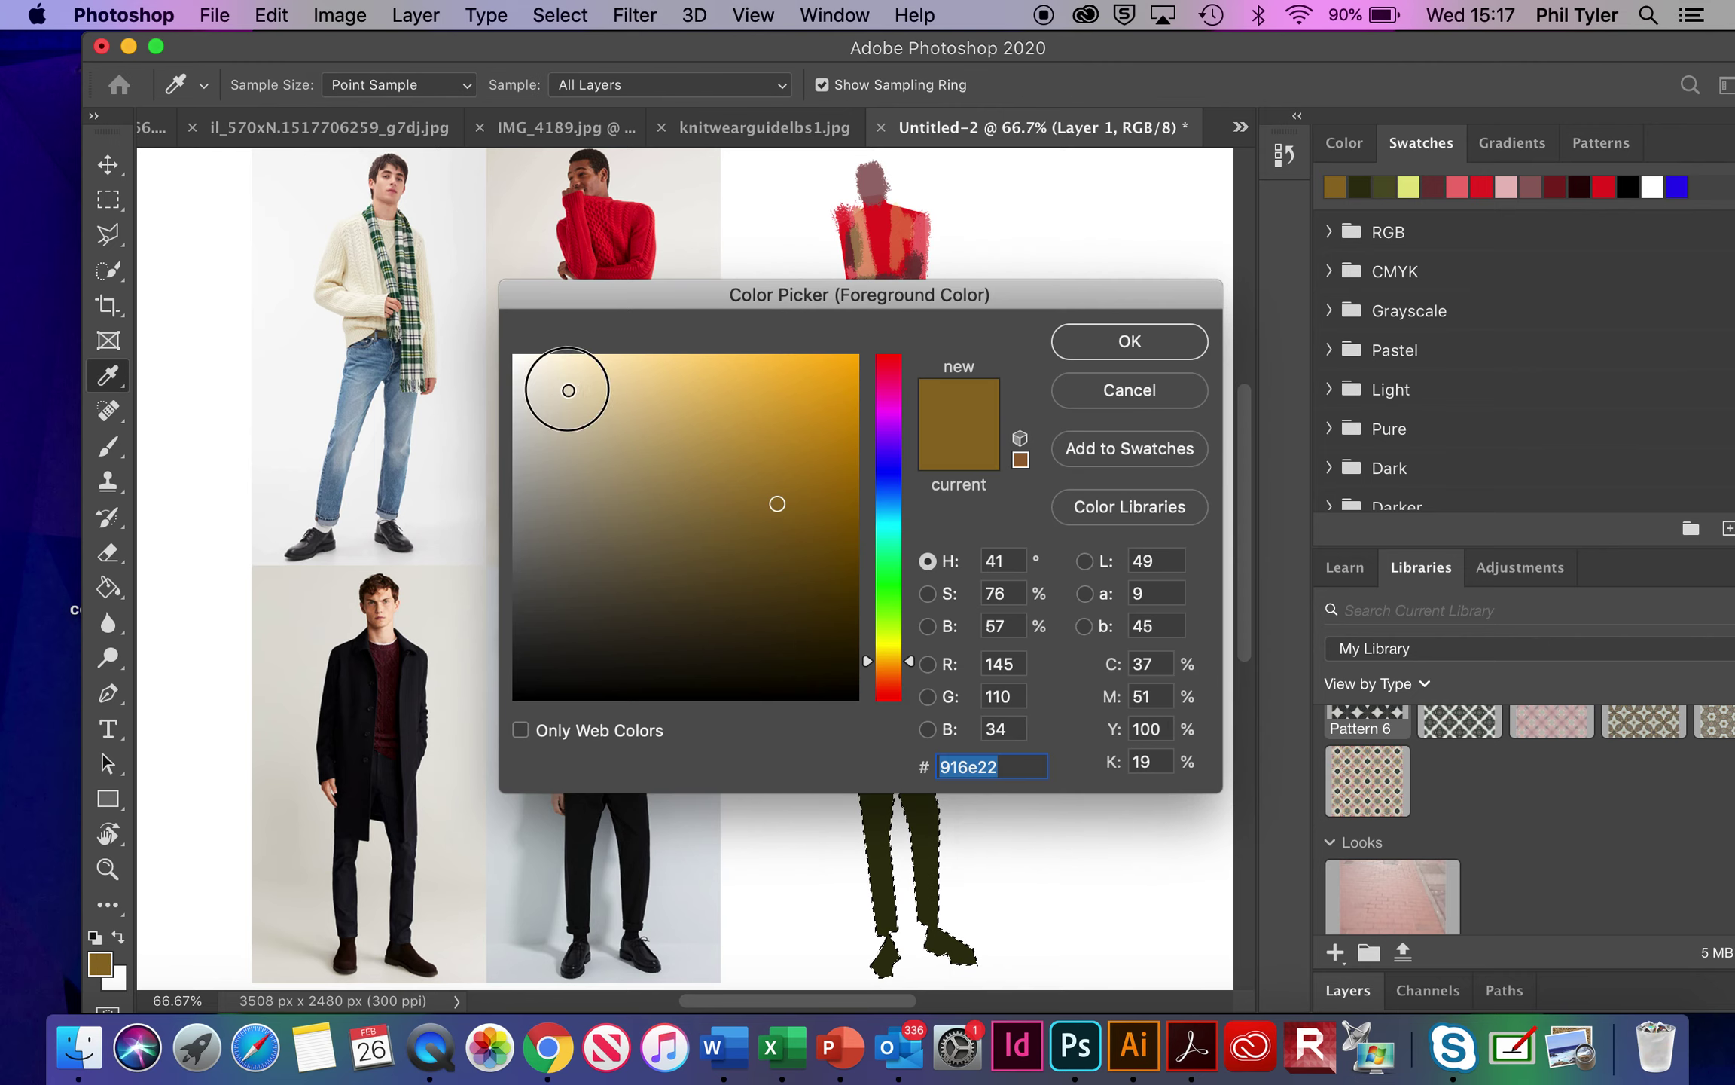
click(568, 390)
click(1160, 340)
key(b)
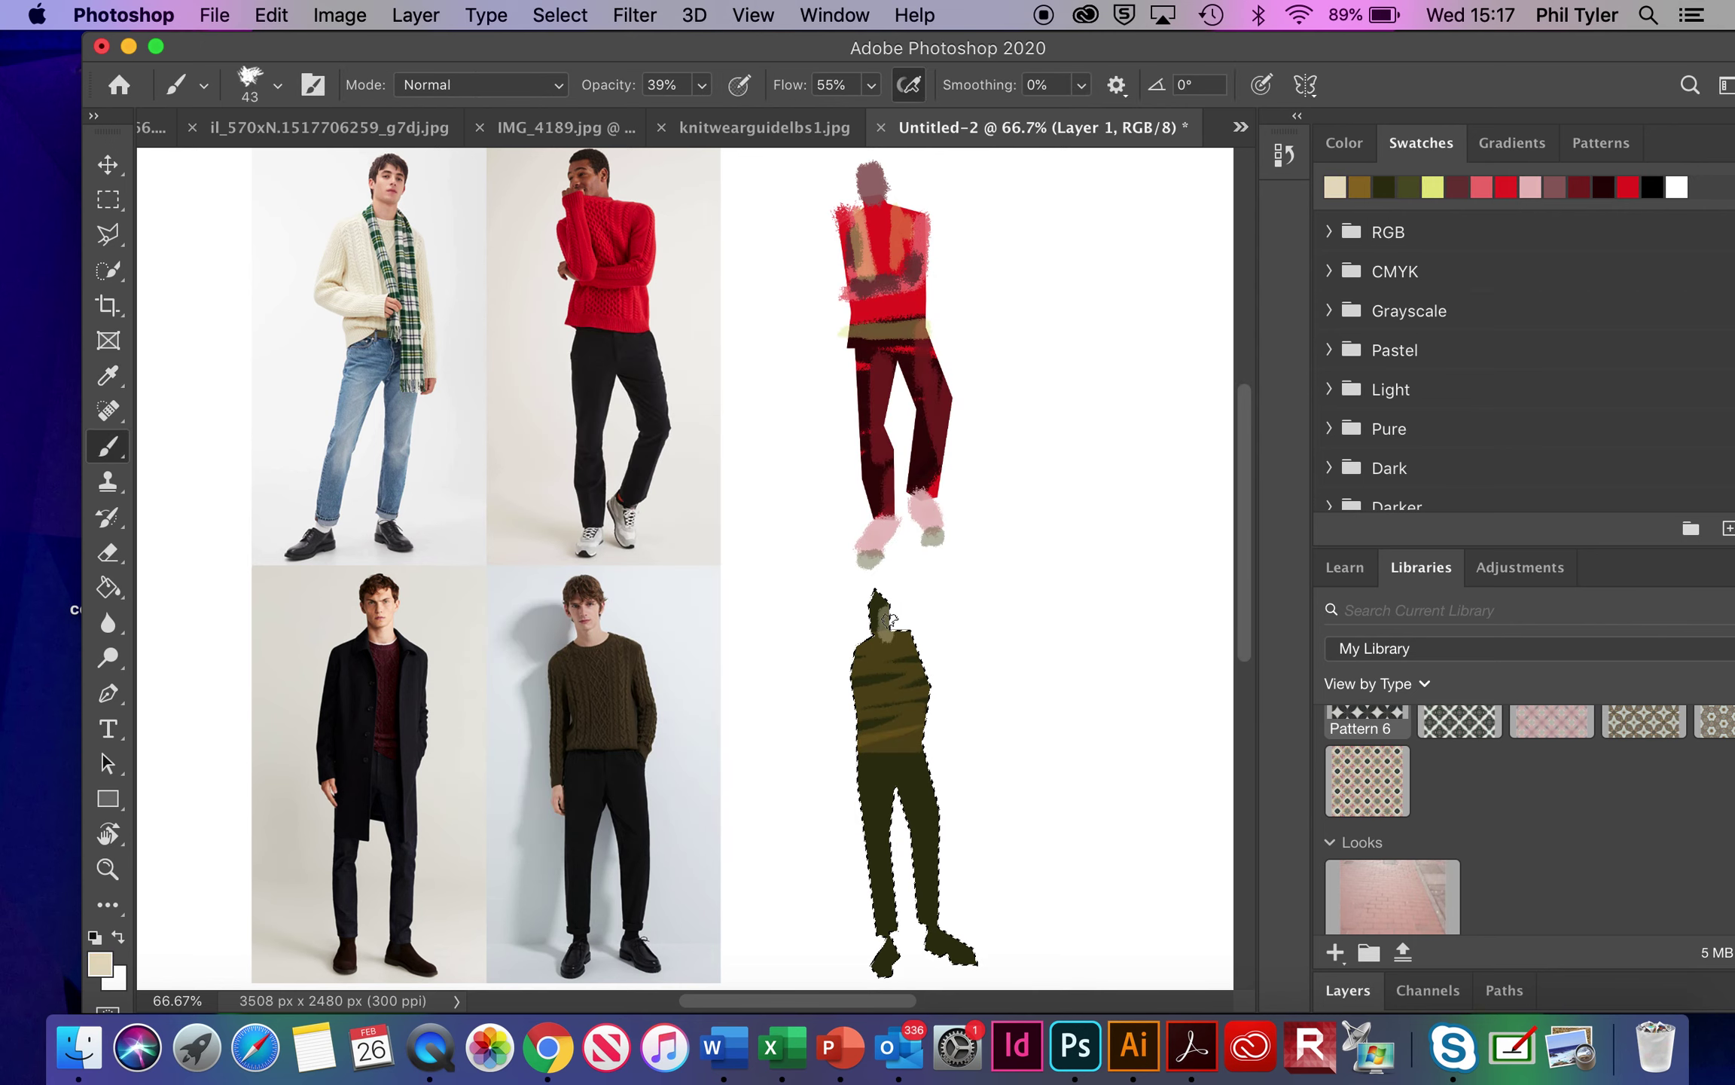
drag(885, 632, 890, 614)
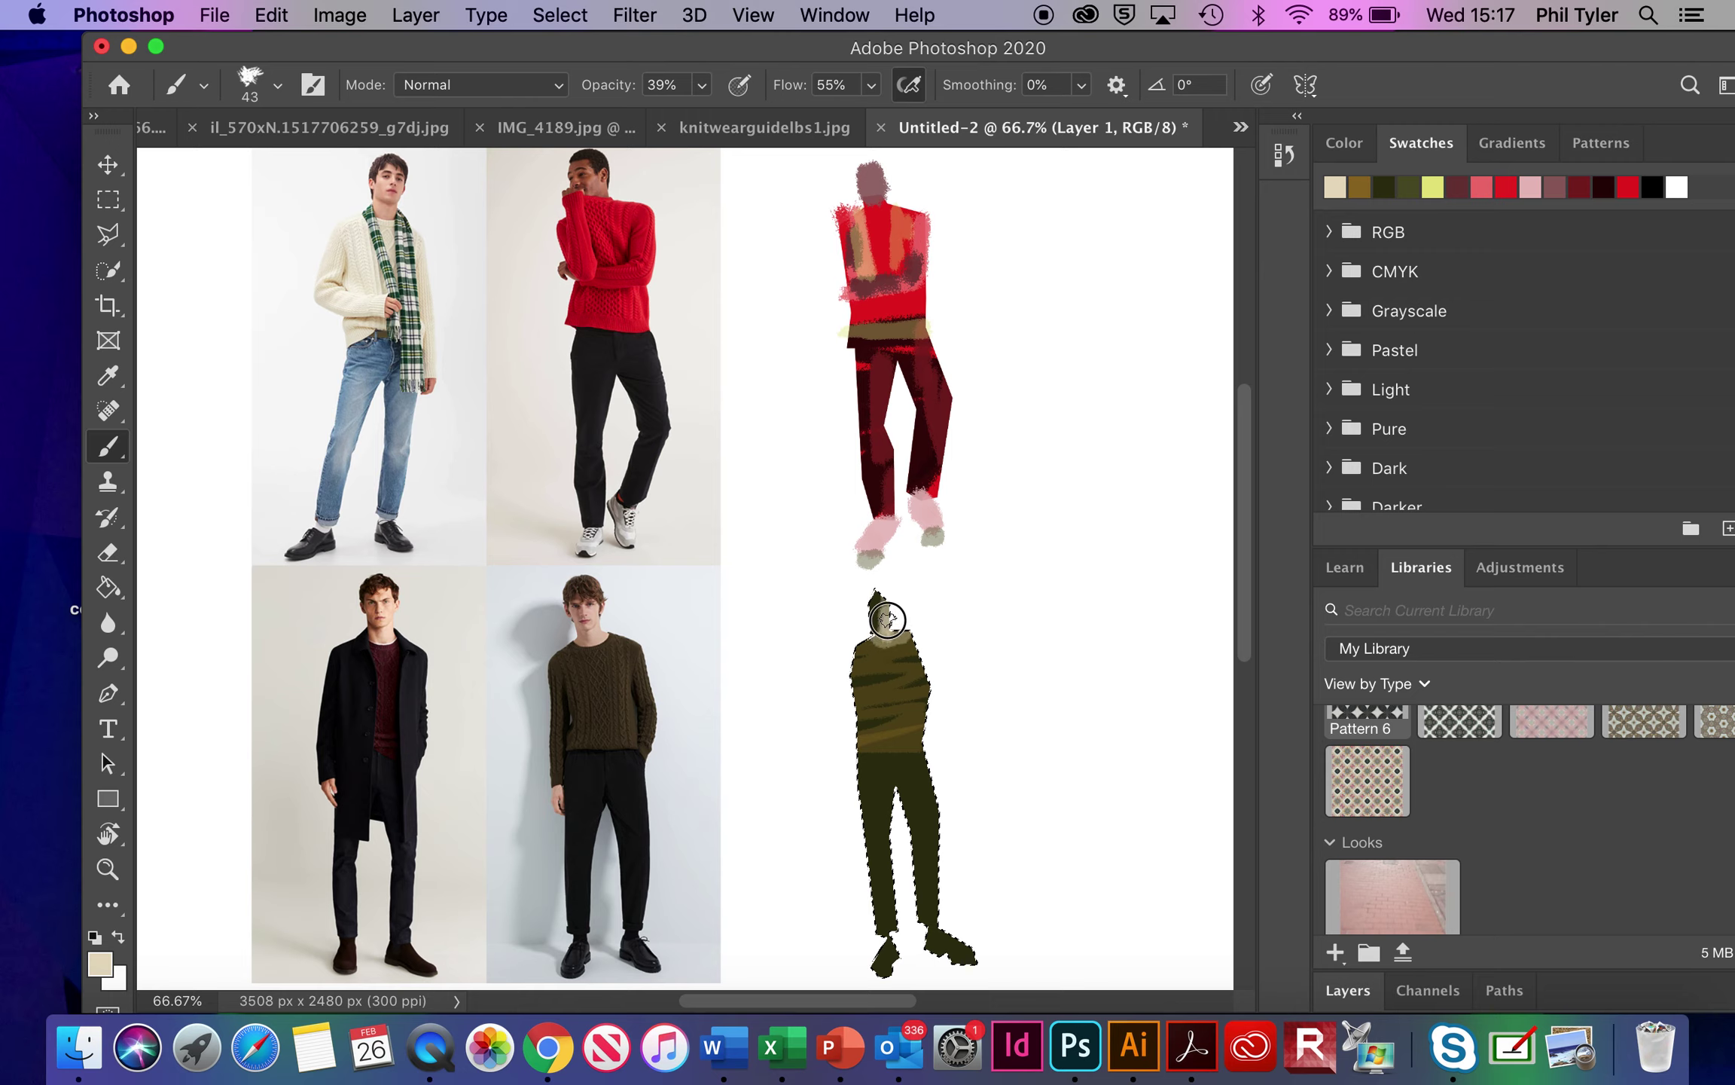
Deselect, raise brush opacity to 100%, and paint cream arms on the olive figure
key(super+d)
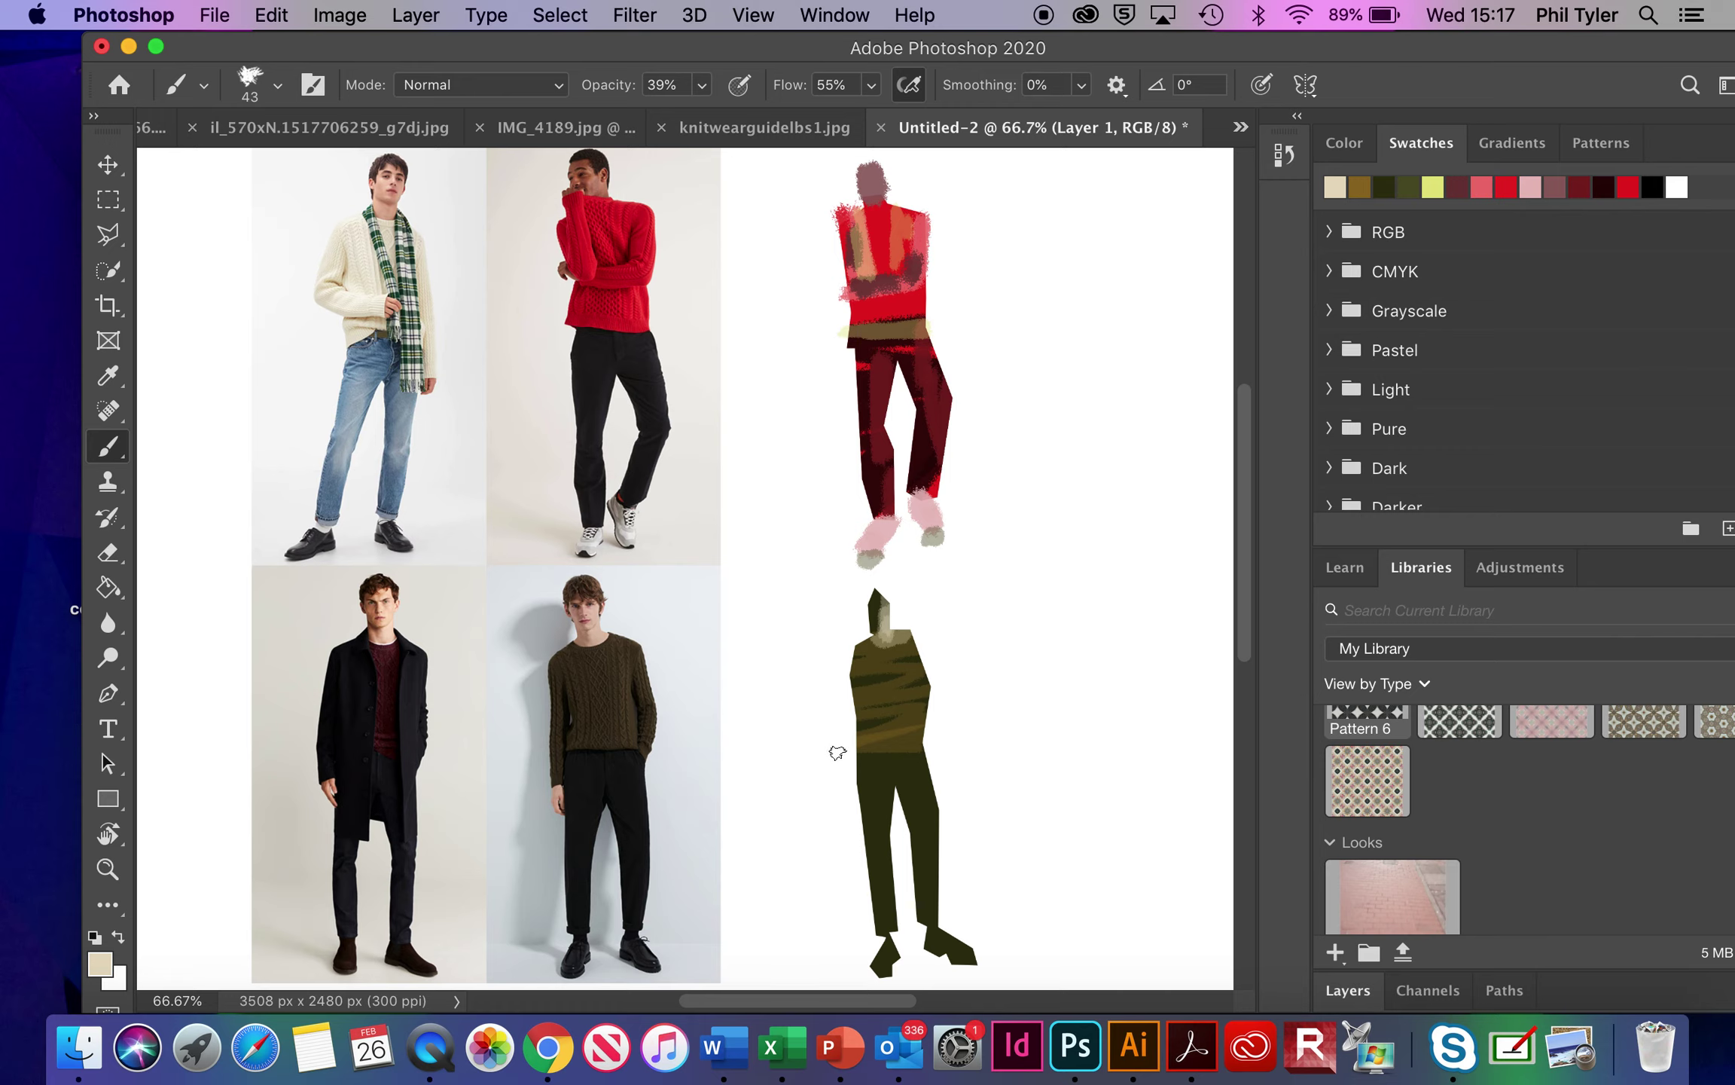
mouse_move(851, 683)
mouse_down()
mouse_move(845, 658)
mouse_move(853, 719)
mouse_up()
click(701, 84)
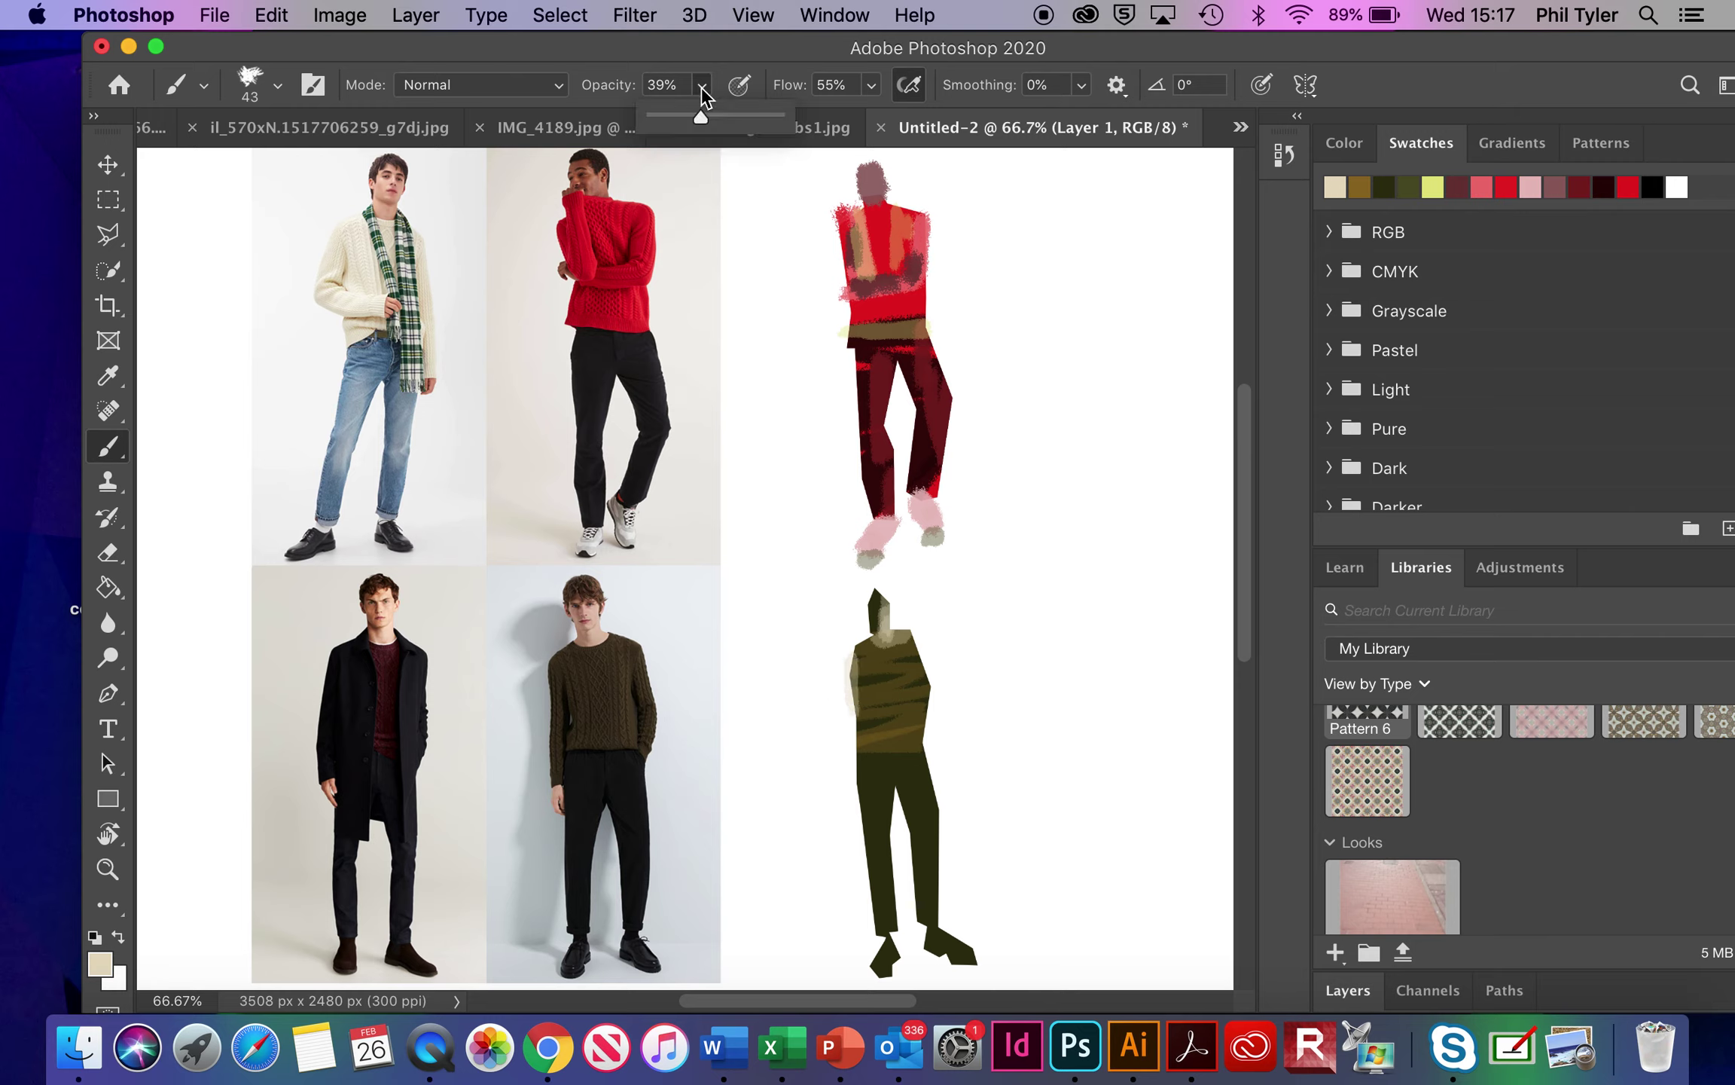
drag(705, 122, 798, 124)
click(848, 649)
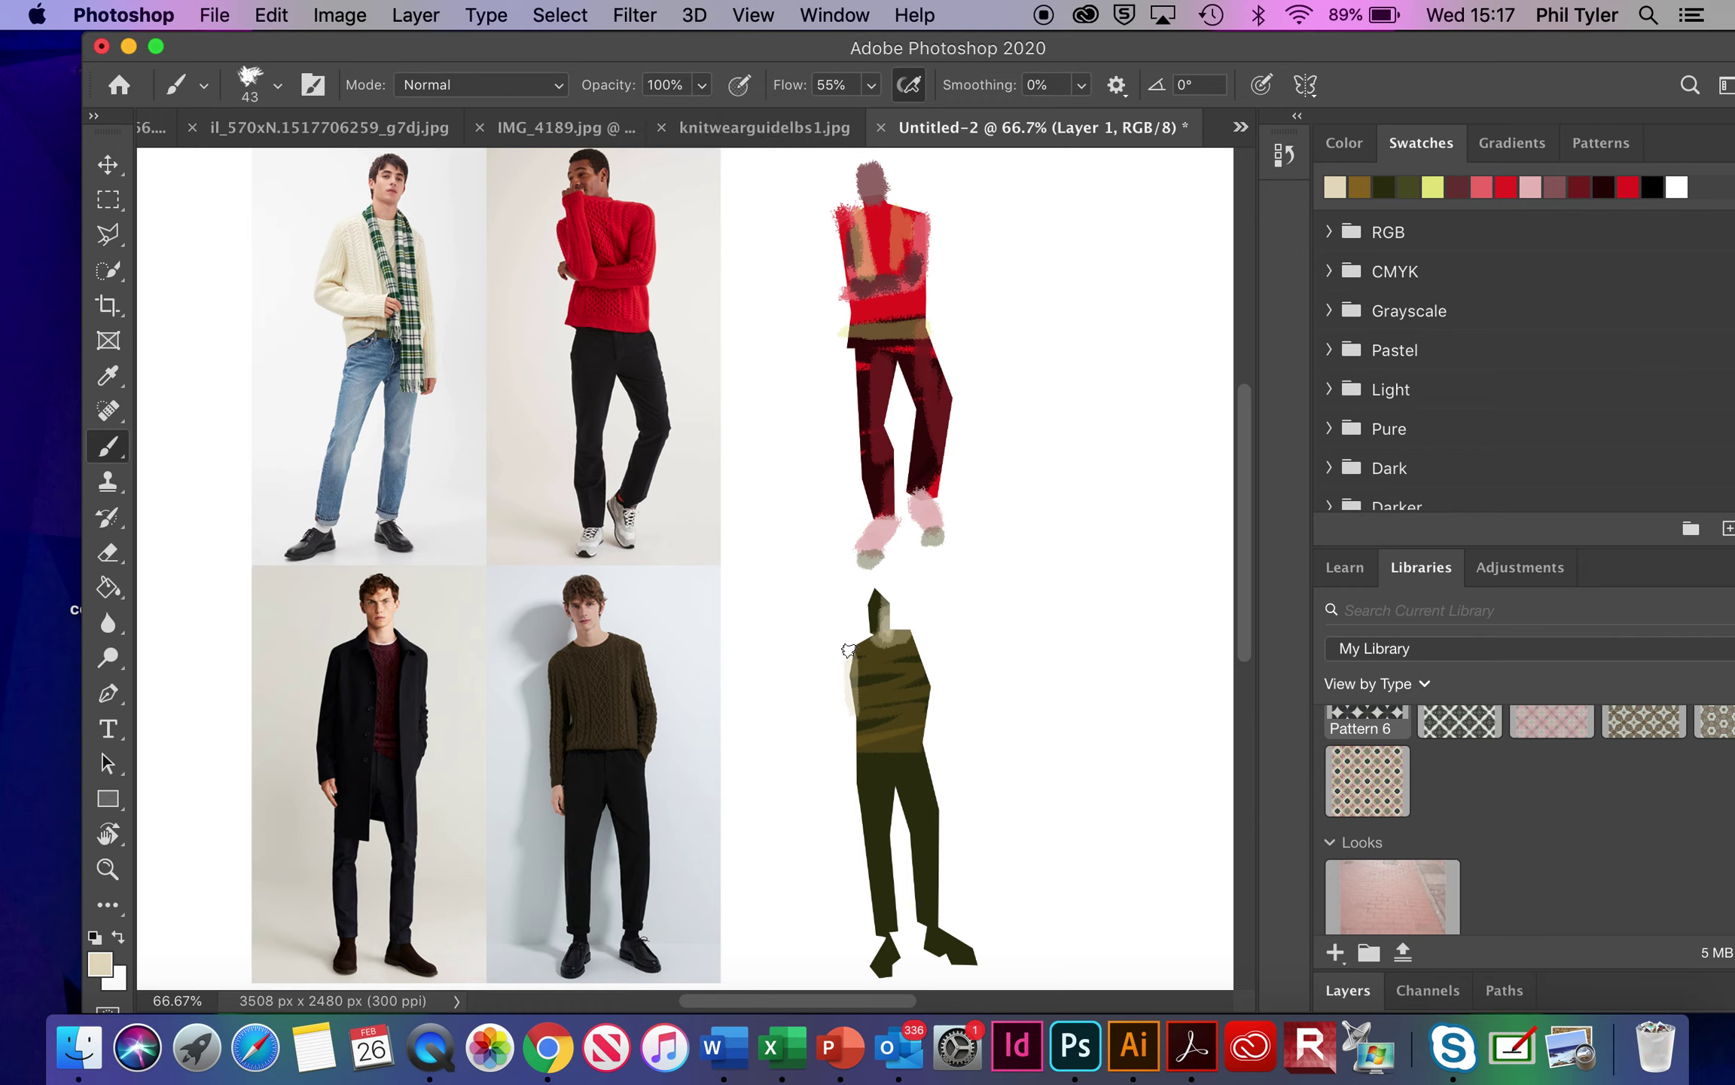
drag(848, 717, 848, 790)
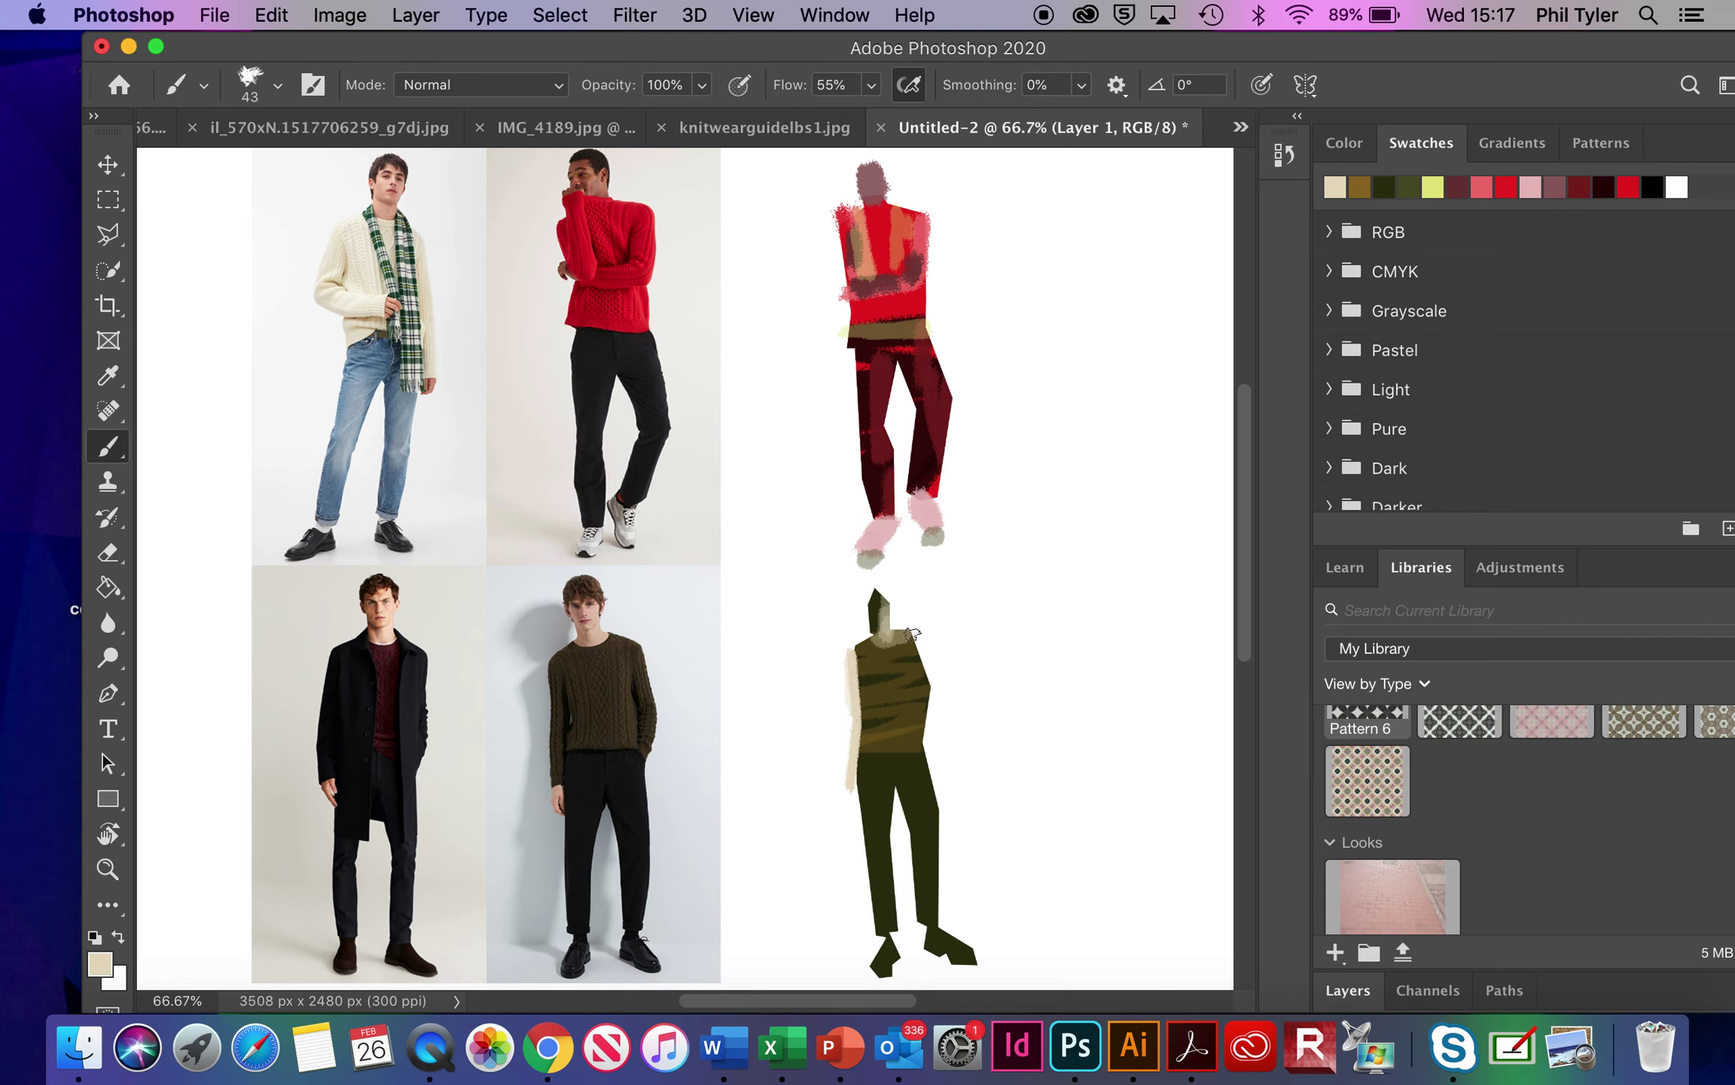
drag(939, 688, 936, 767)
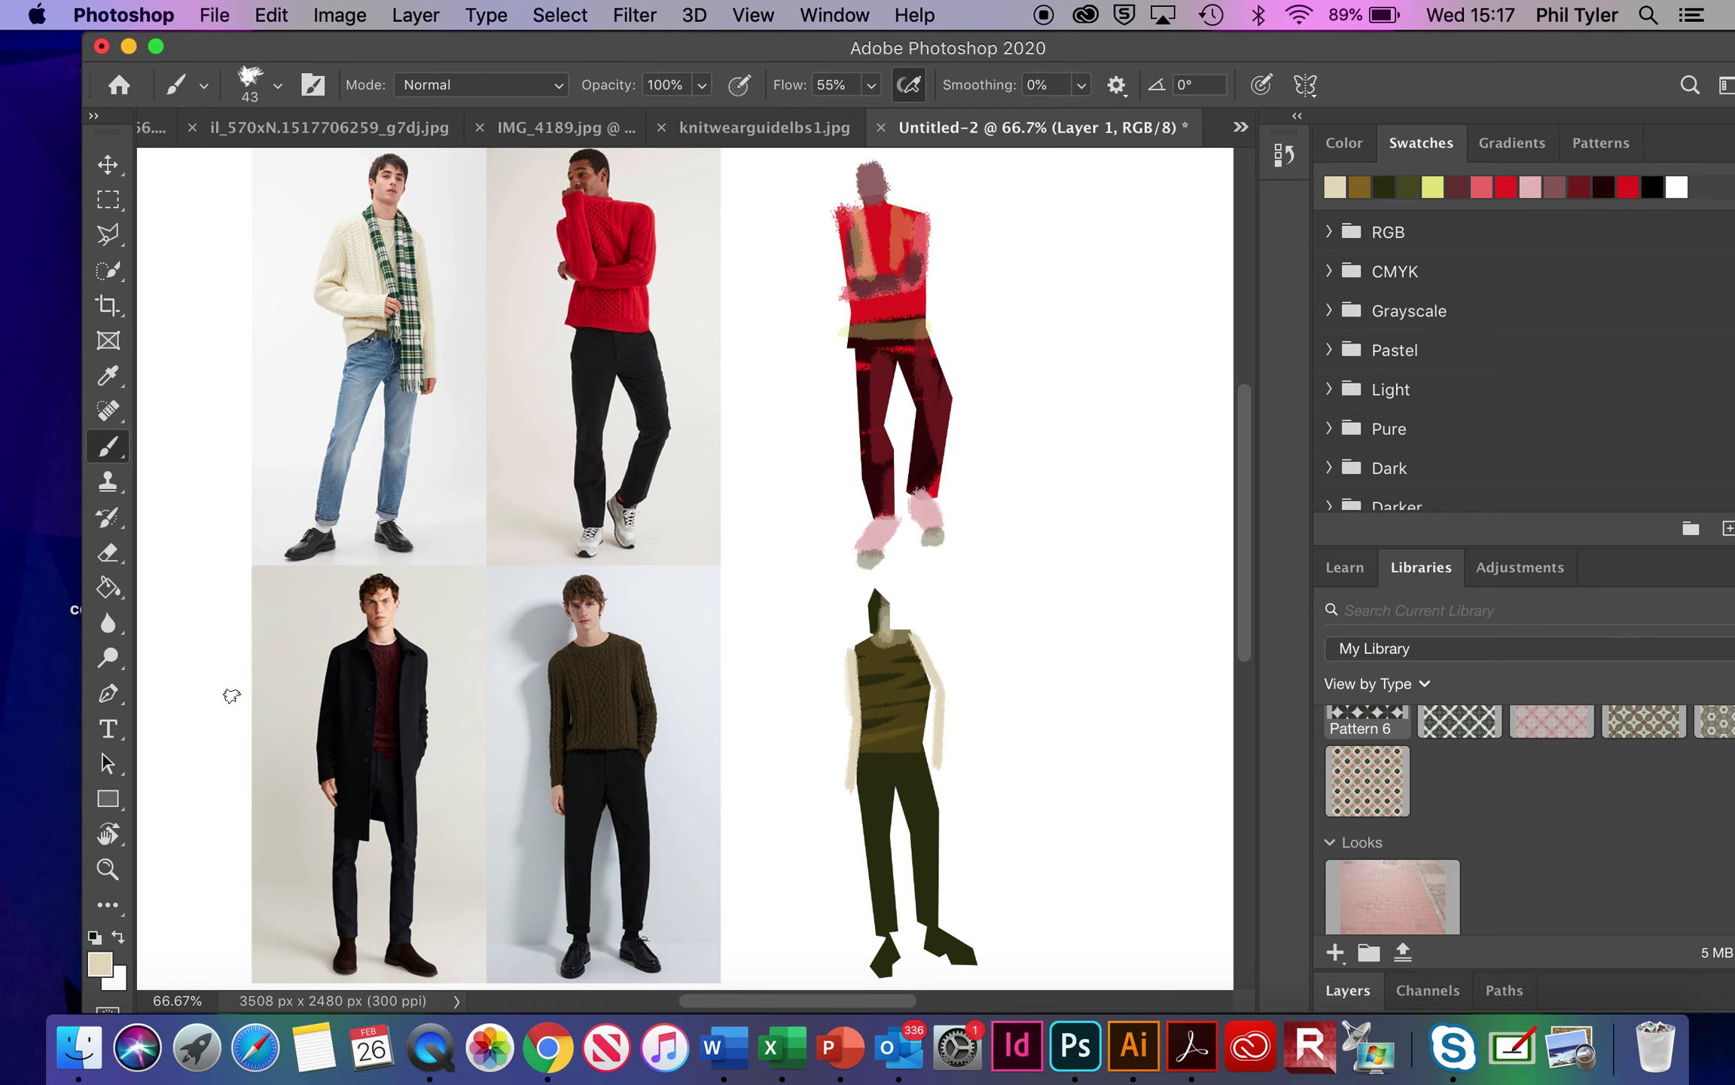
Shade the figure's left arm and shoulder in dark brown
click(101, 963)
click(801, 552)
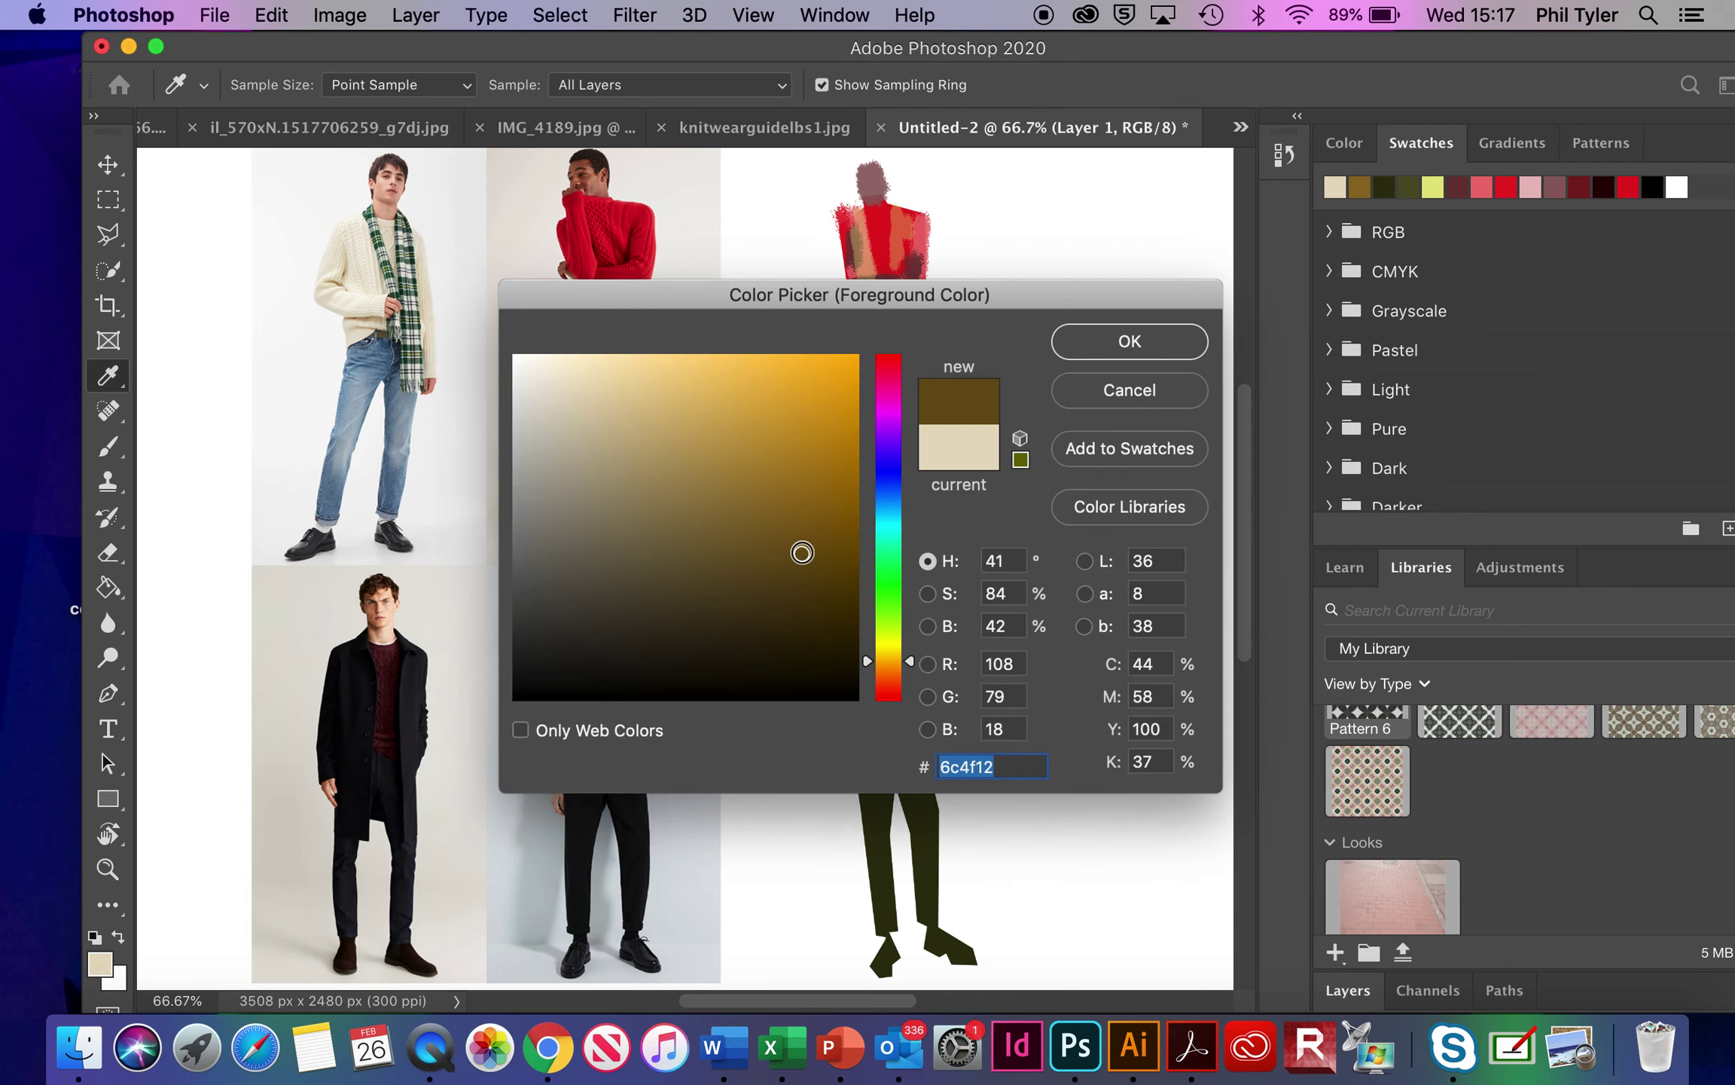
click(1107, 341)
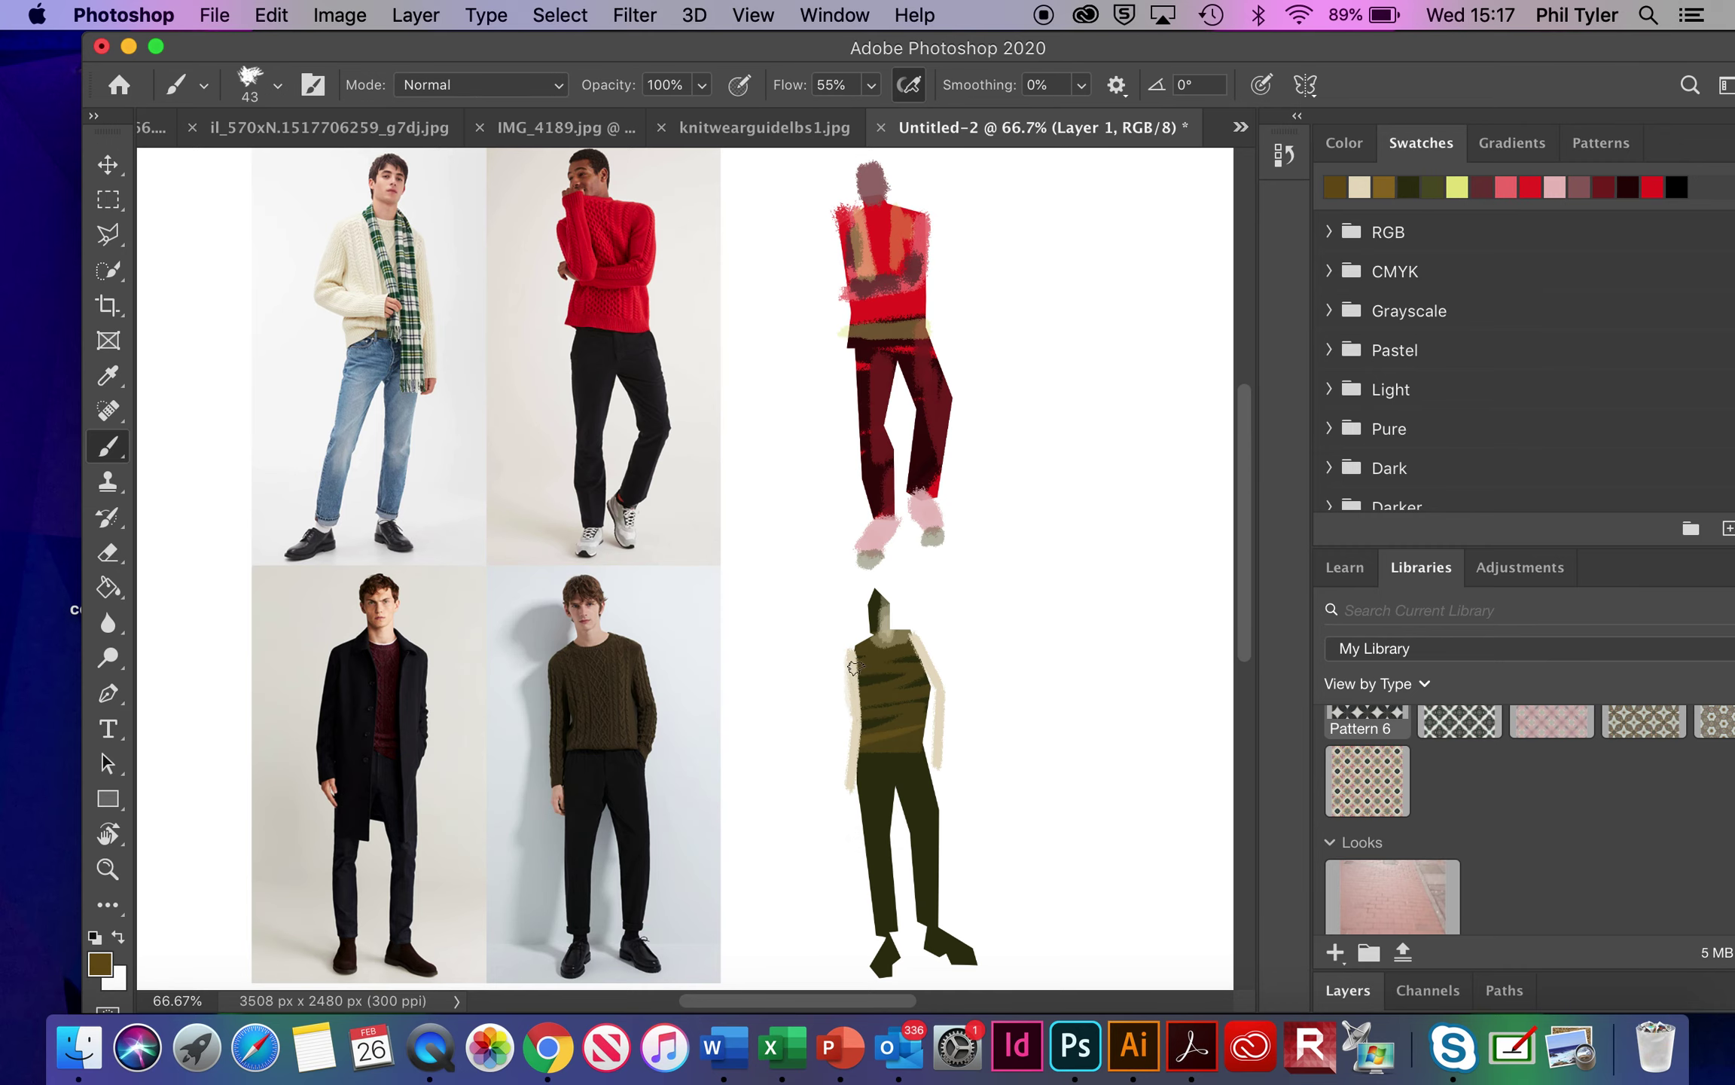
drag(855, 668, 851, 791)
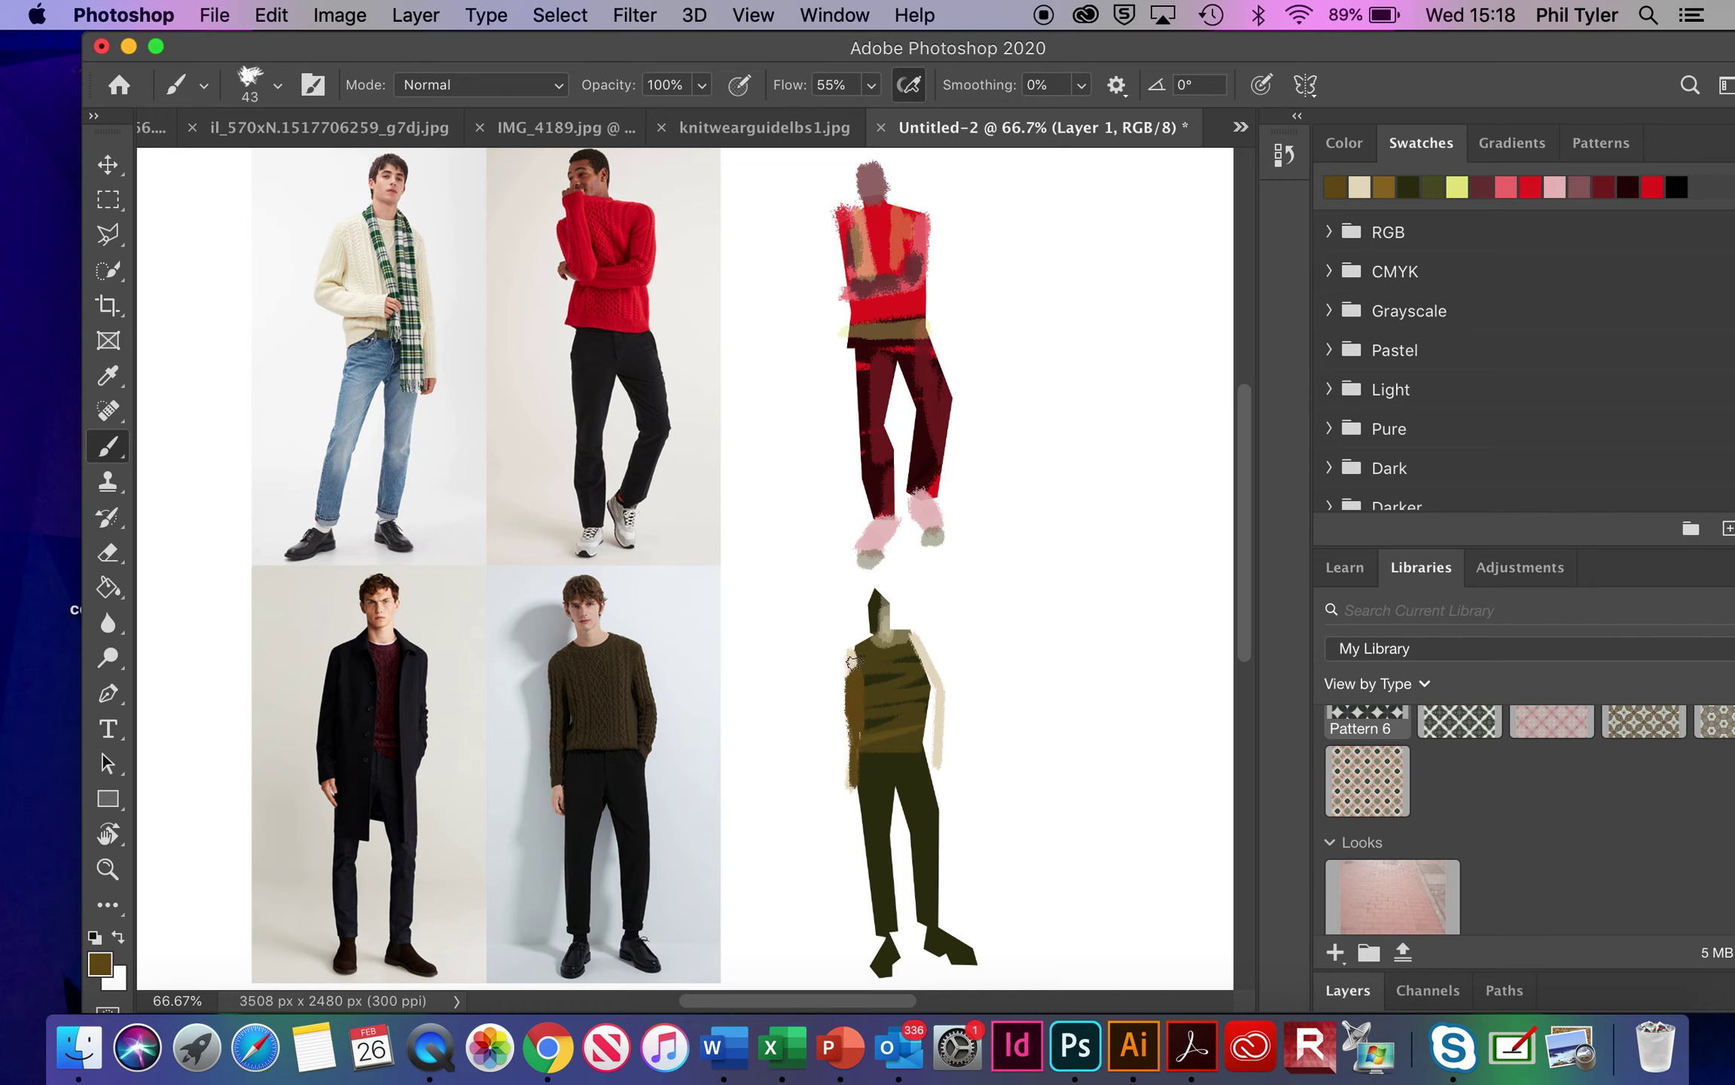
mouse_move(854, 661)
mouse_down()
mouse_move(847, 685)
mouse_move(890, 652)
mouse_move(925, 691)
mouse_move(913, 644)
mouse_move(936, 705)
mouse_move(932, 777)
mouse_up()
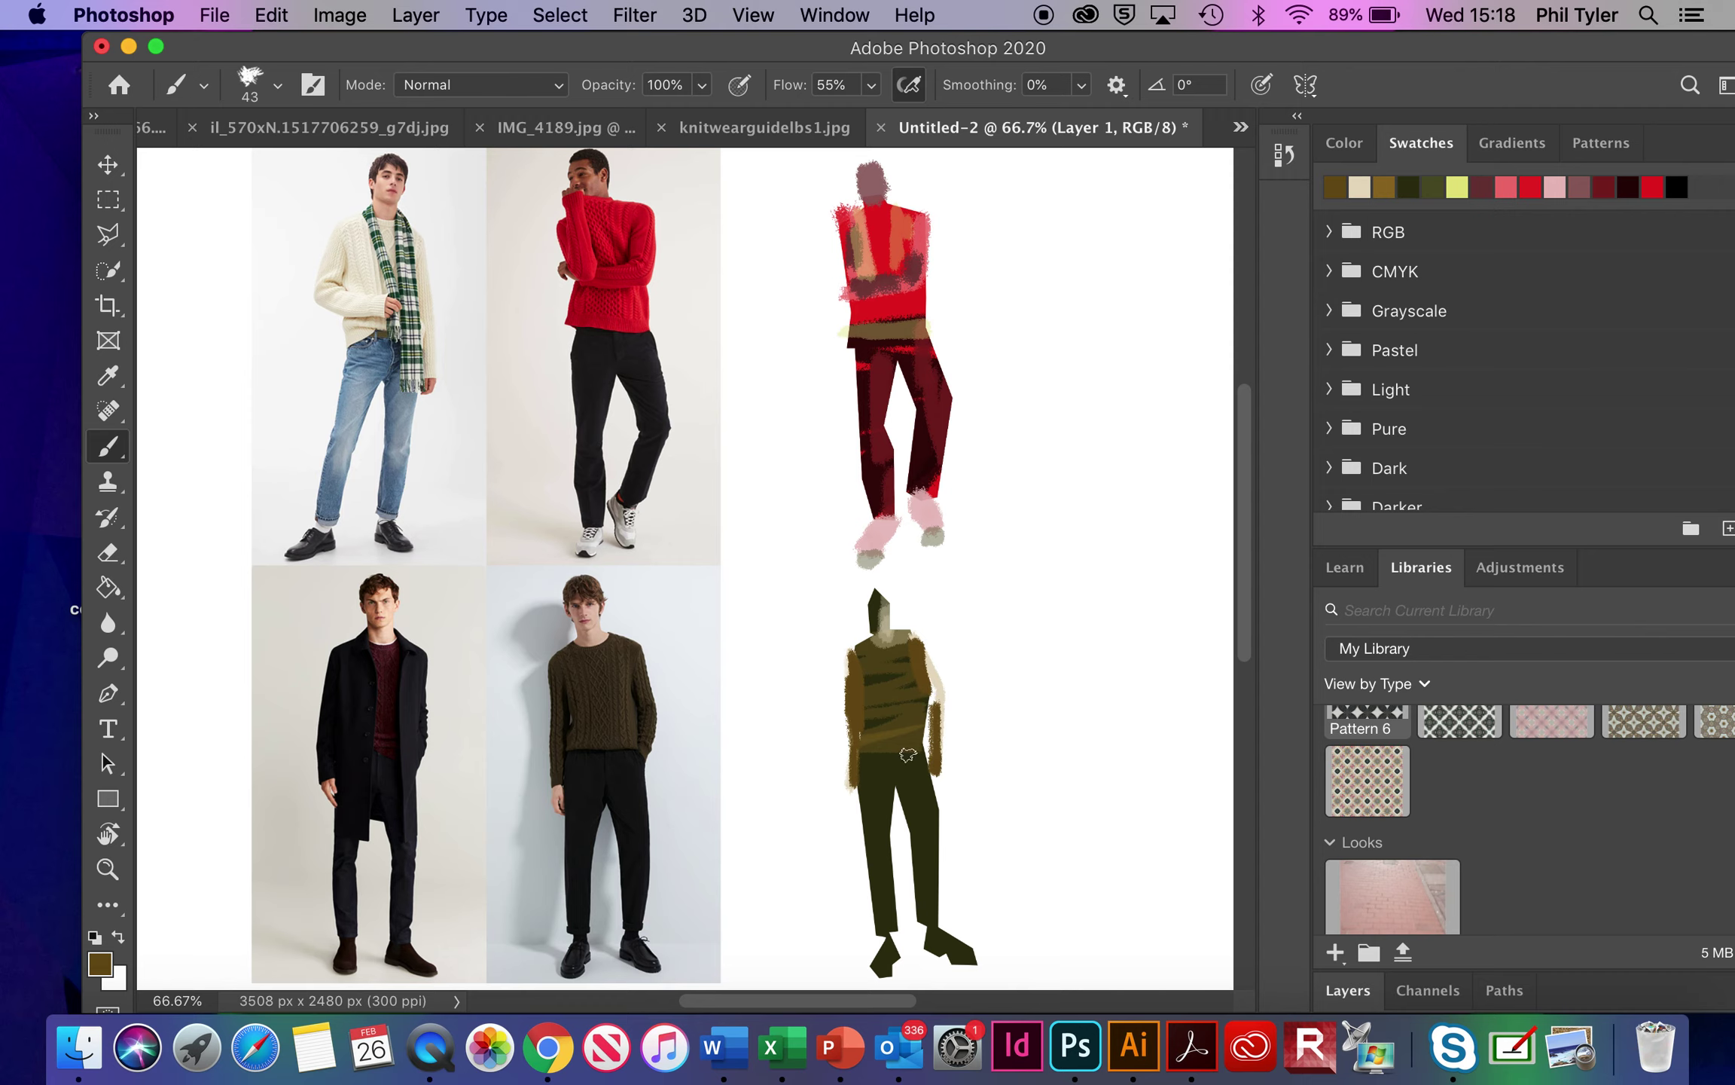
Brush light gold strokes across the figure's shoulder
click(110, 965)
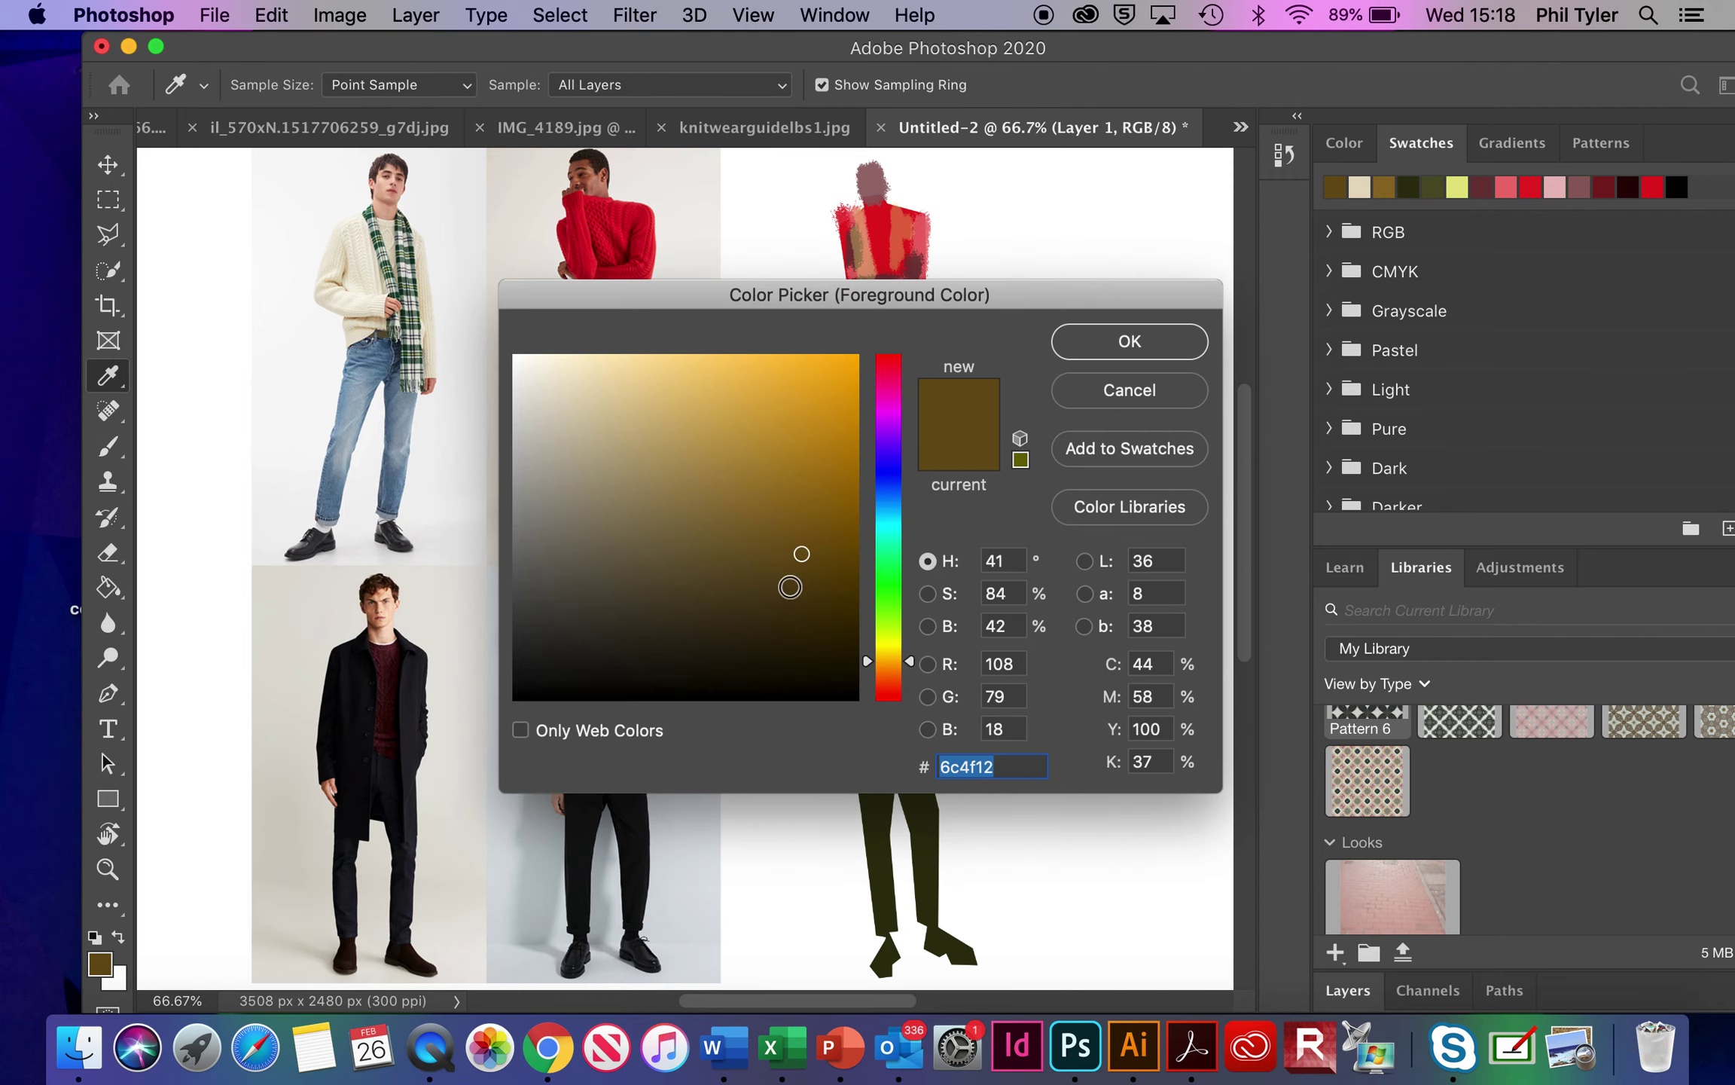
click(733, 457)
click(1123, 341)
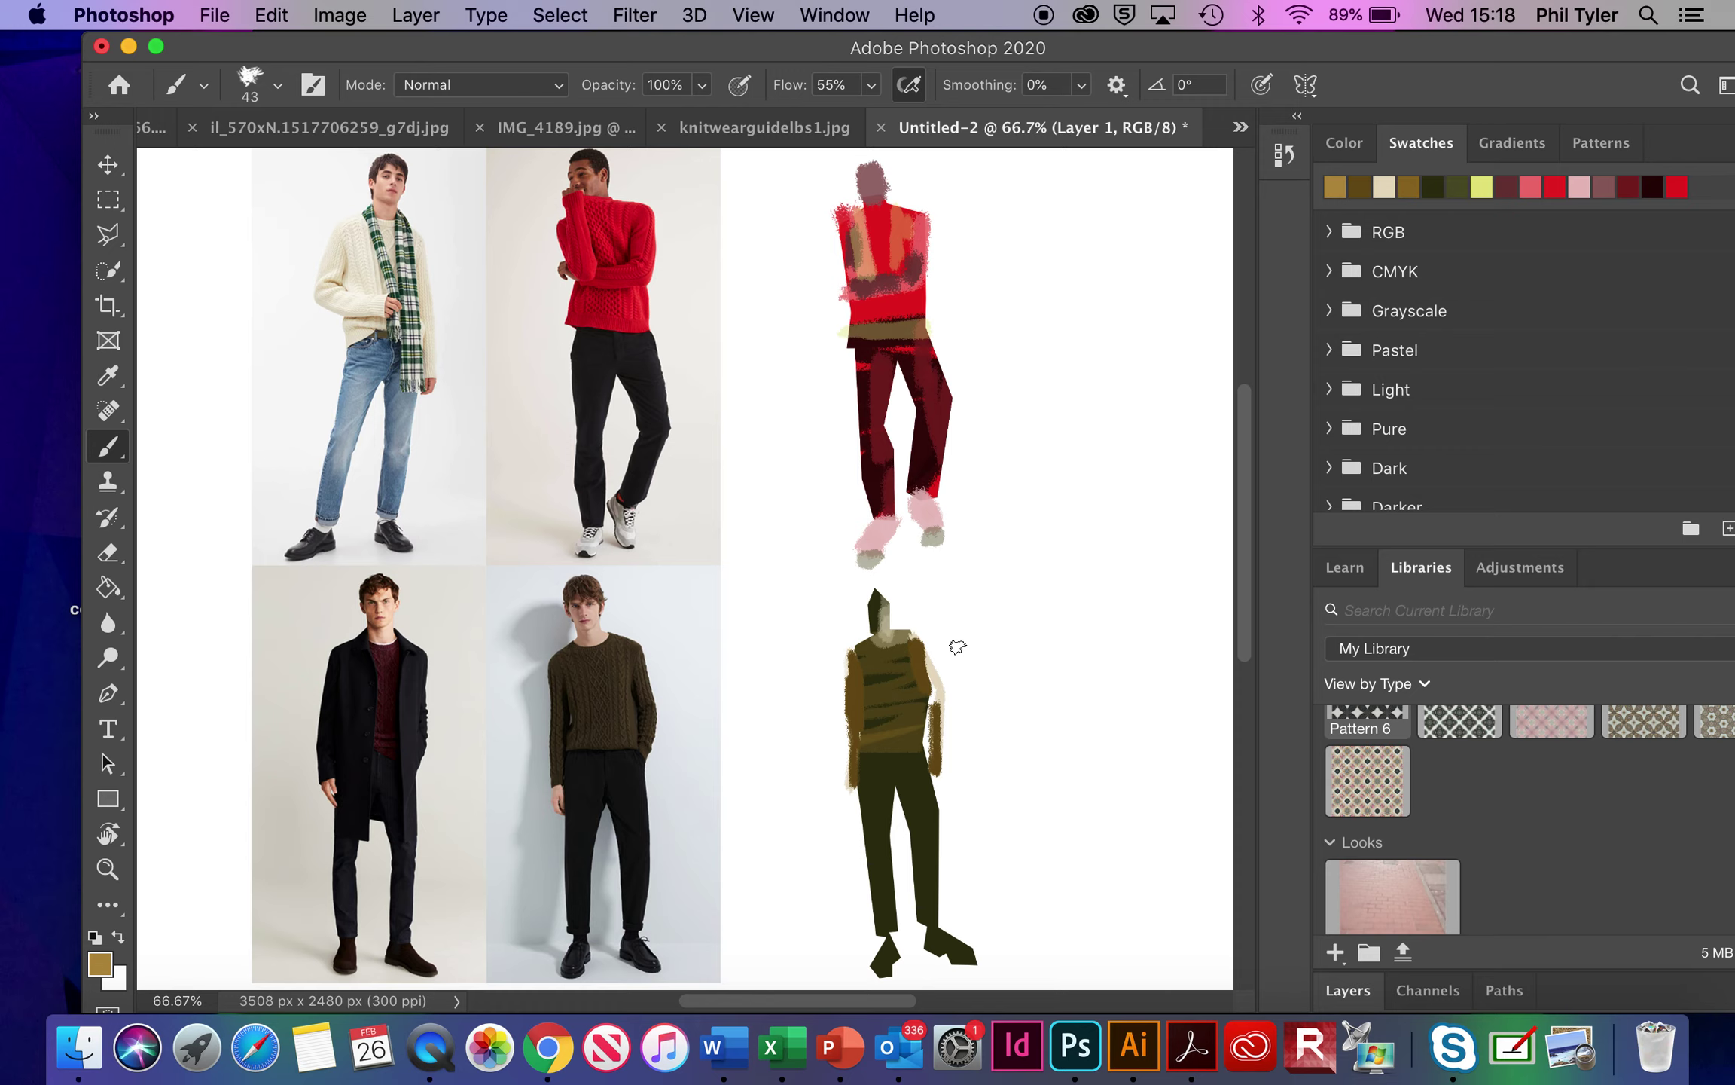
mouse_move(911, 659)
mouse_down()
mouse_move(912, 636)
mouse_move(930, 693)
mouse_move(877, 663)
mouse_move(920, 689)
mouse_move(920, 720)
mouse_up()
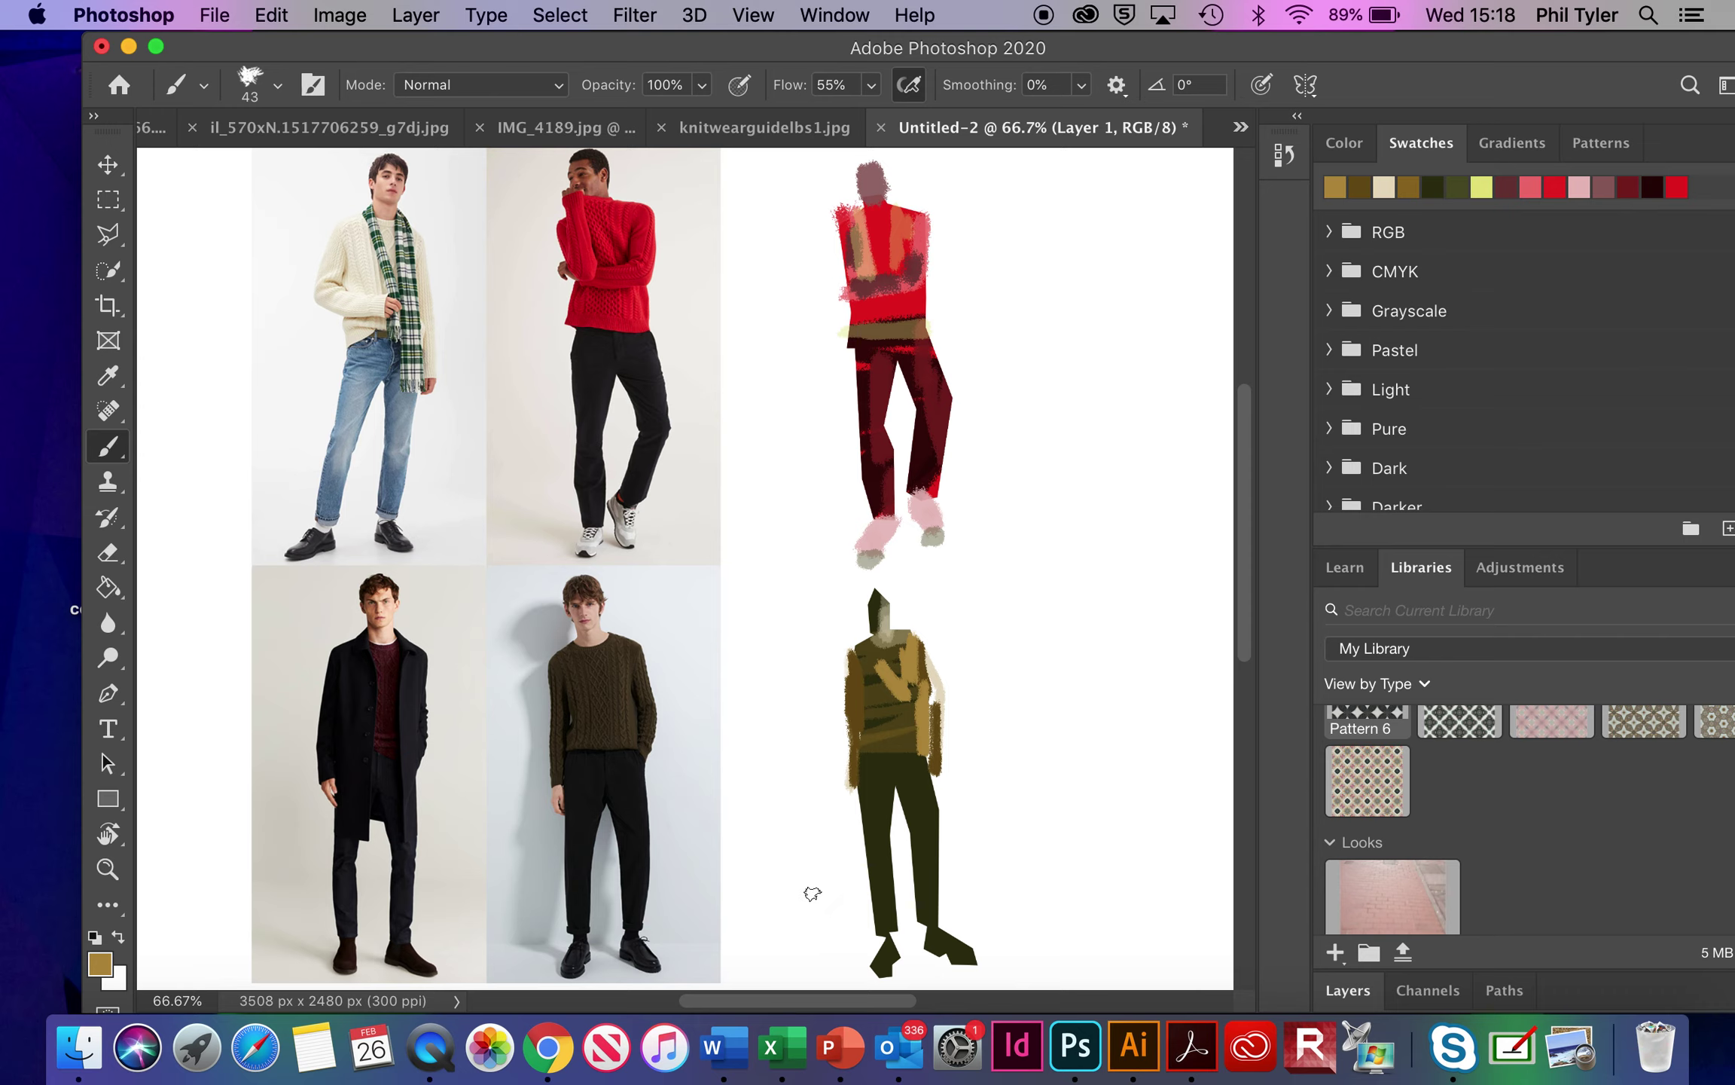
click(108, 164)
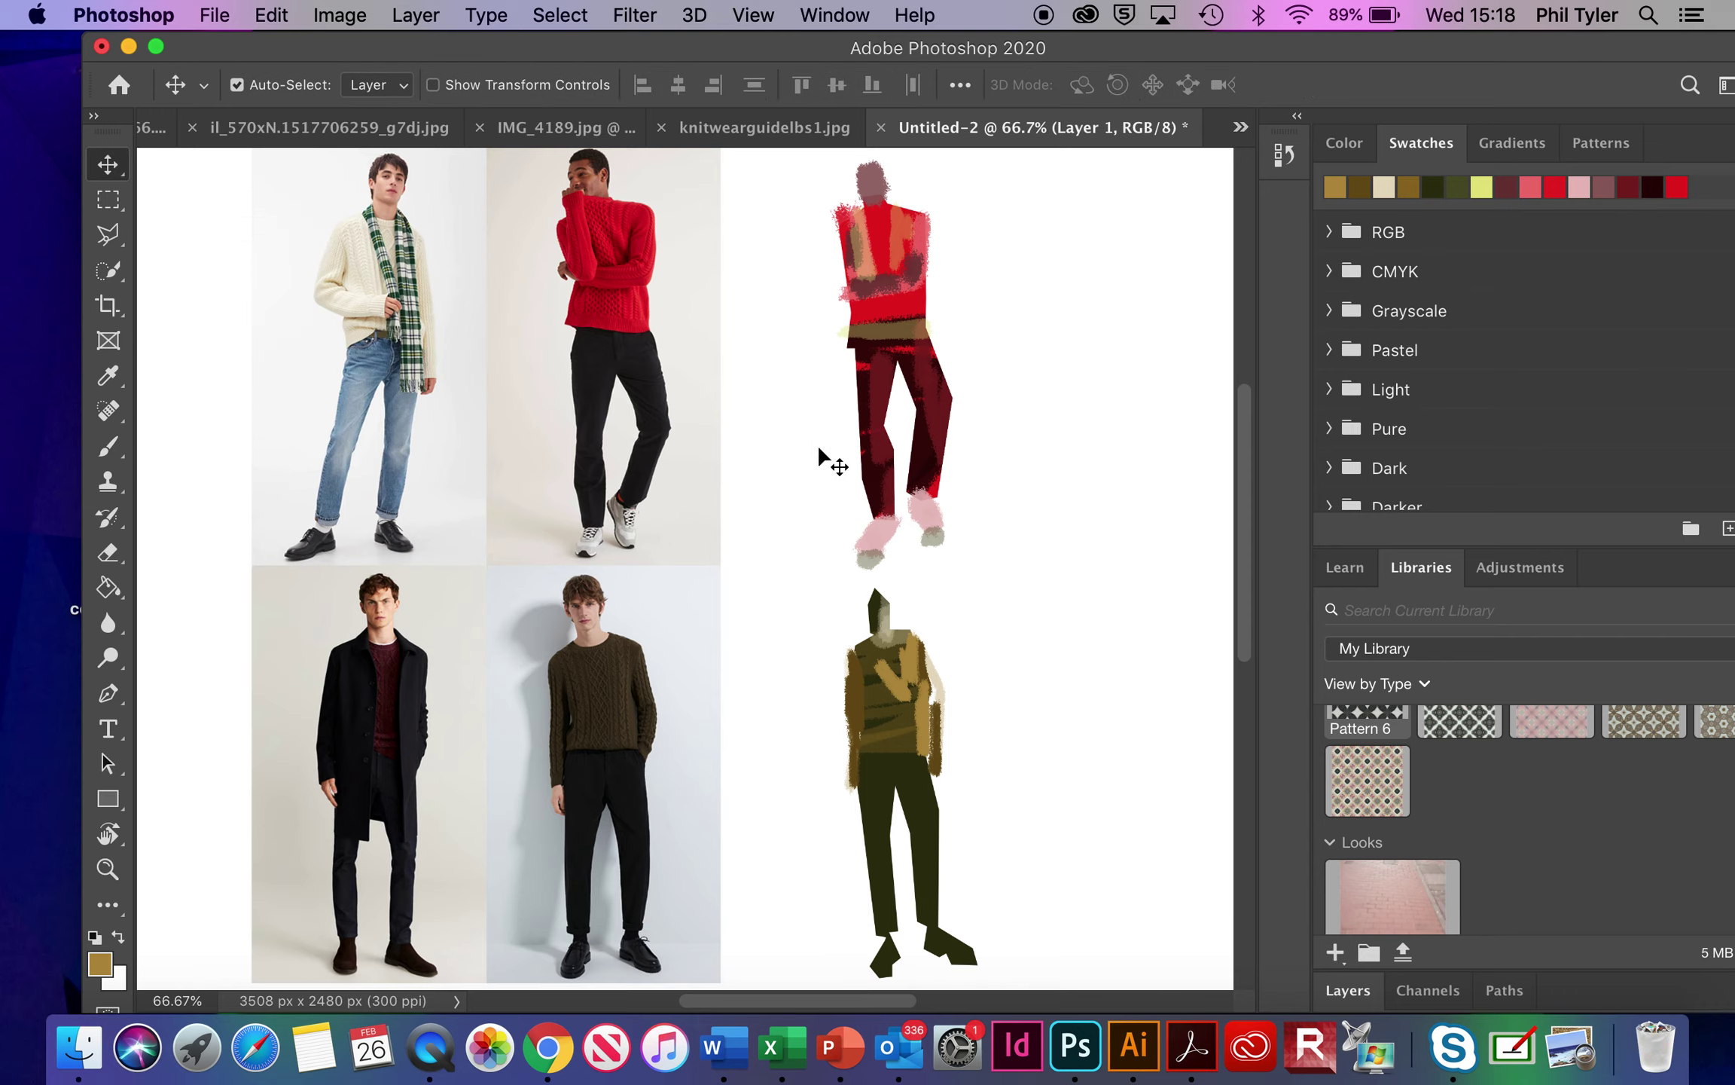
Copy the lower olive figure with a rectangular selection and paste it onto a new layer
click(115, 198)
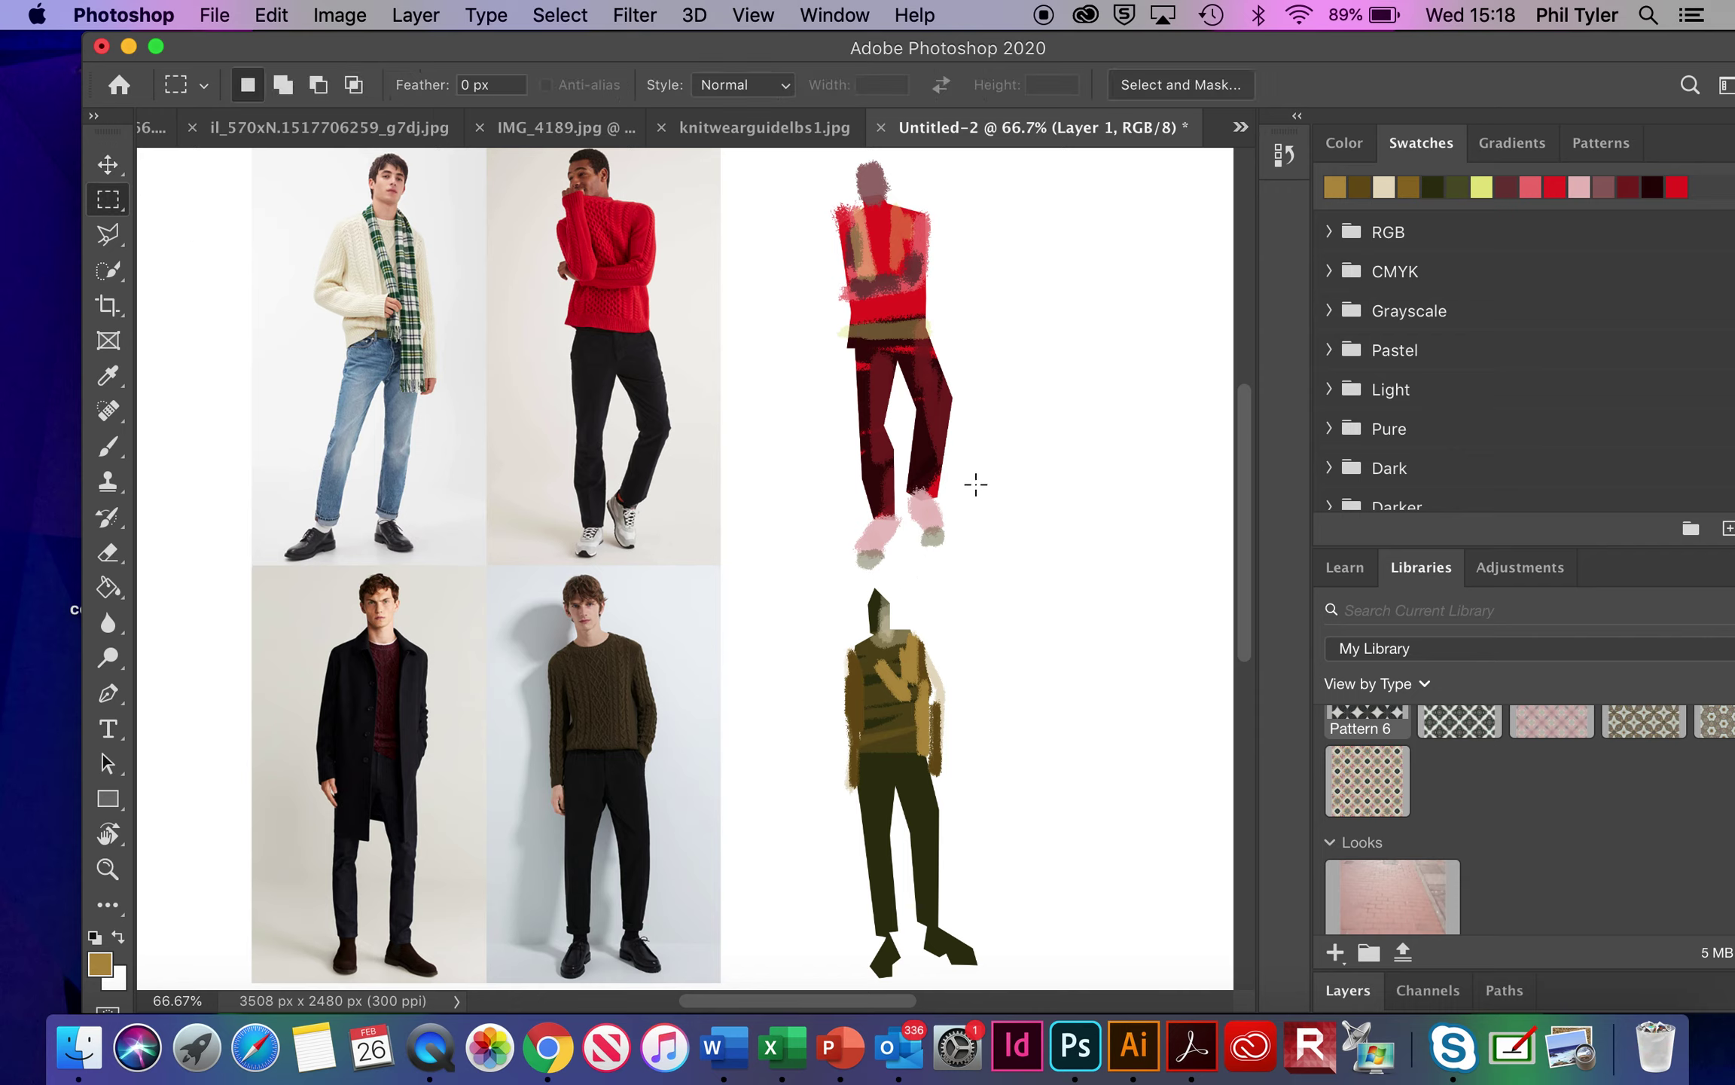
drag(821, 586, 1051, 946)
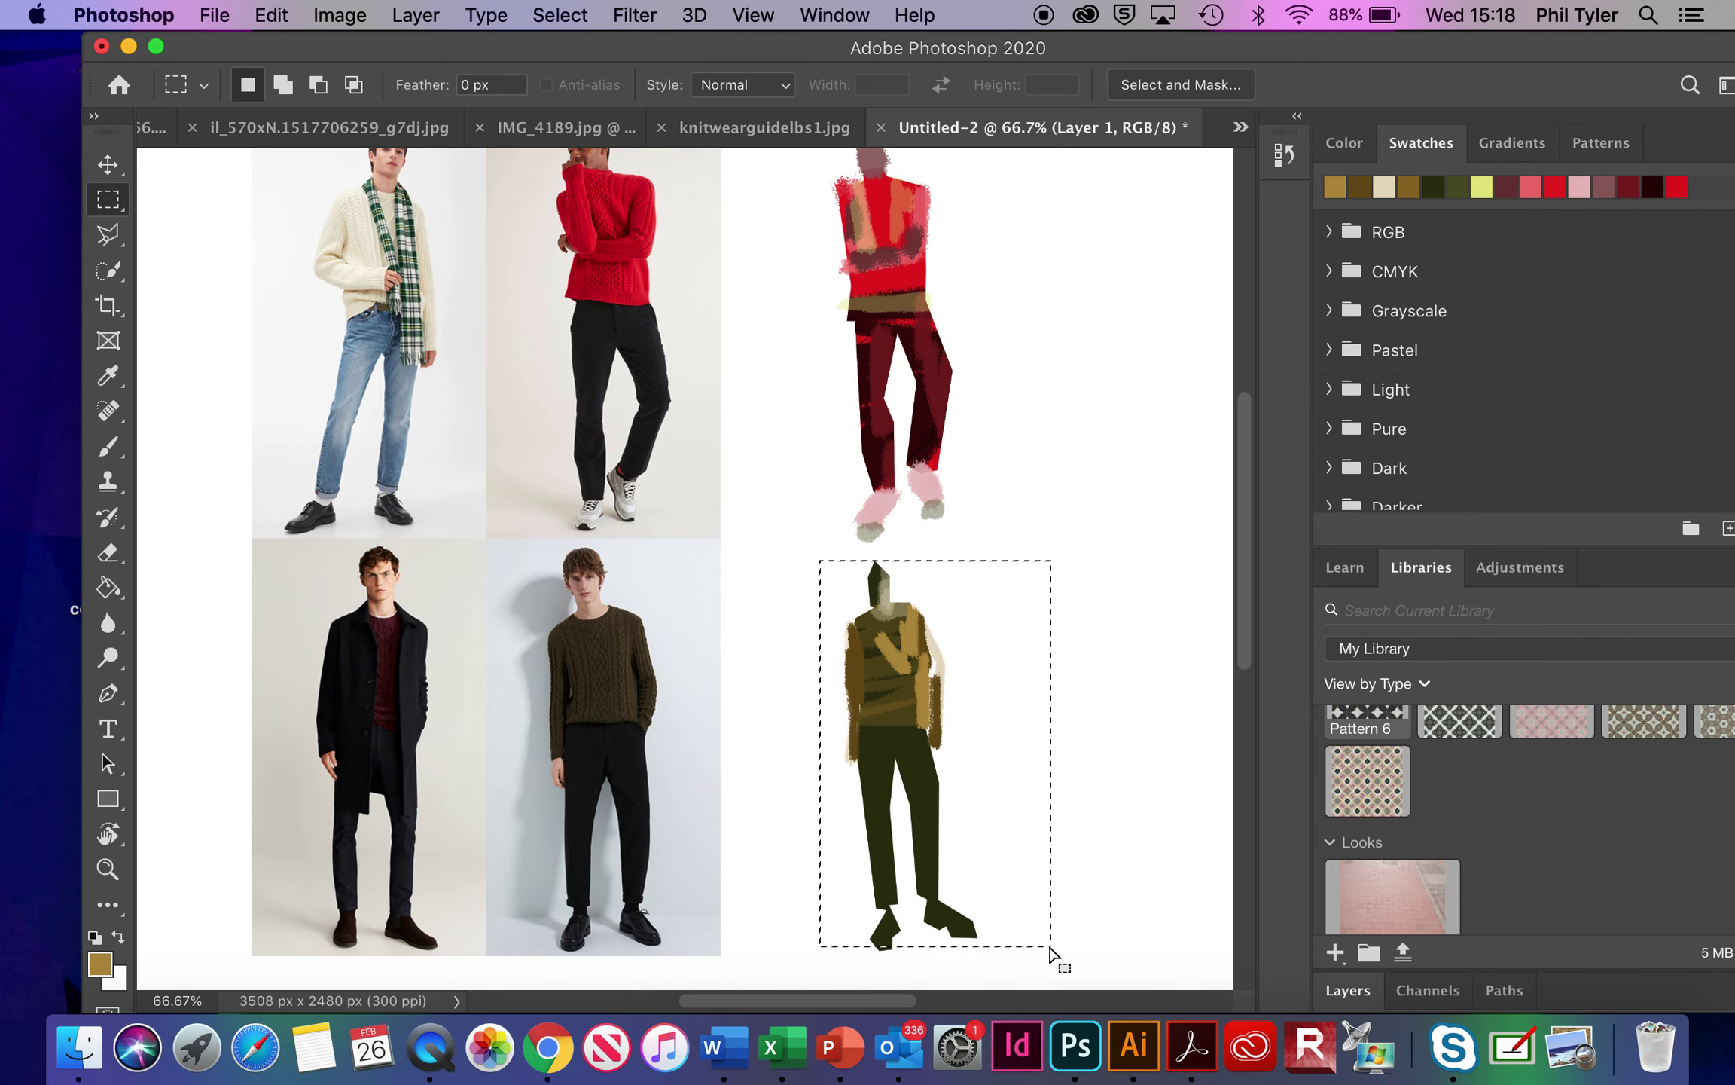
click(838, 632)
drag(803, 557, 1055, 971)
key(super+c)
key(super+v)
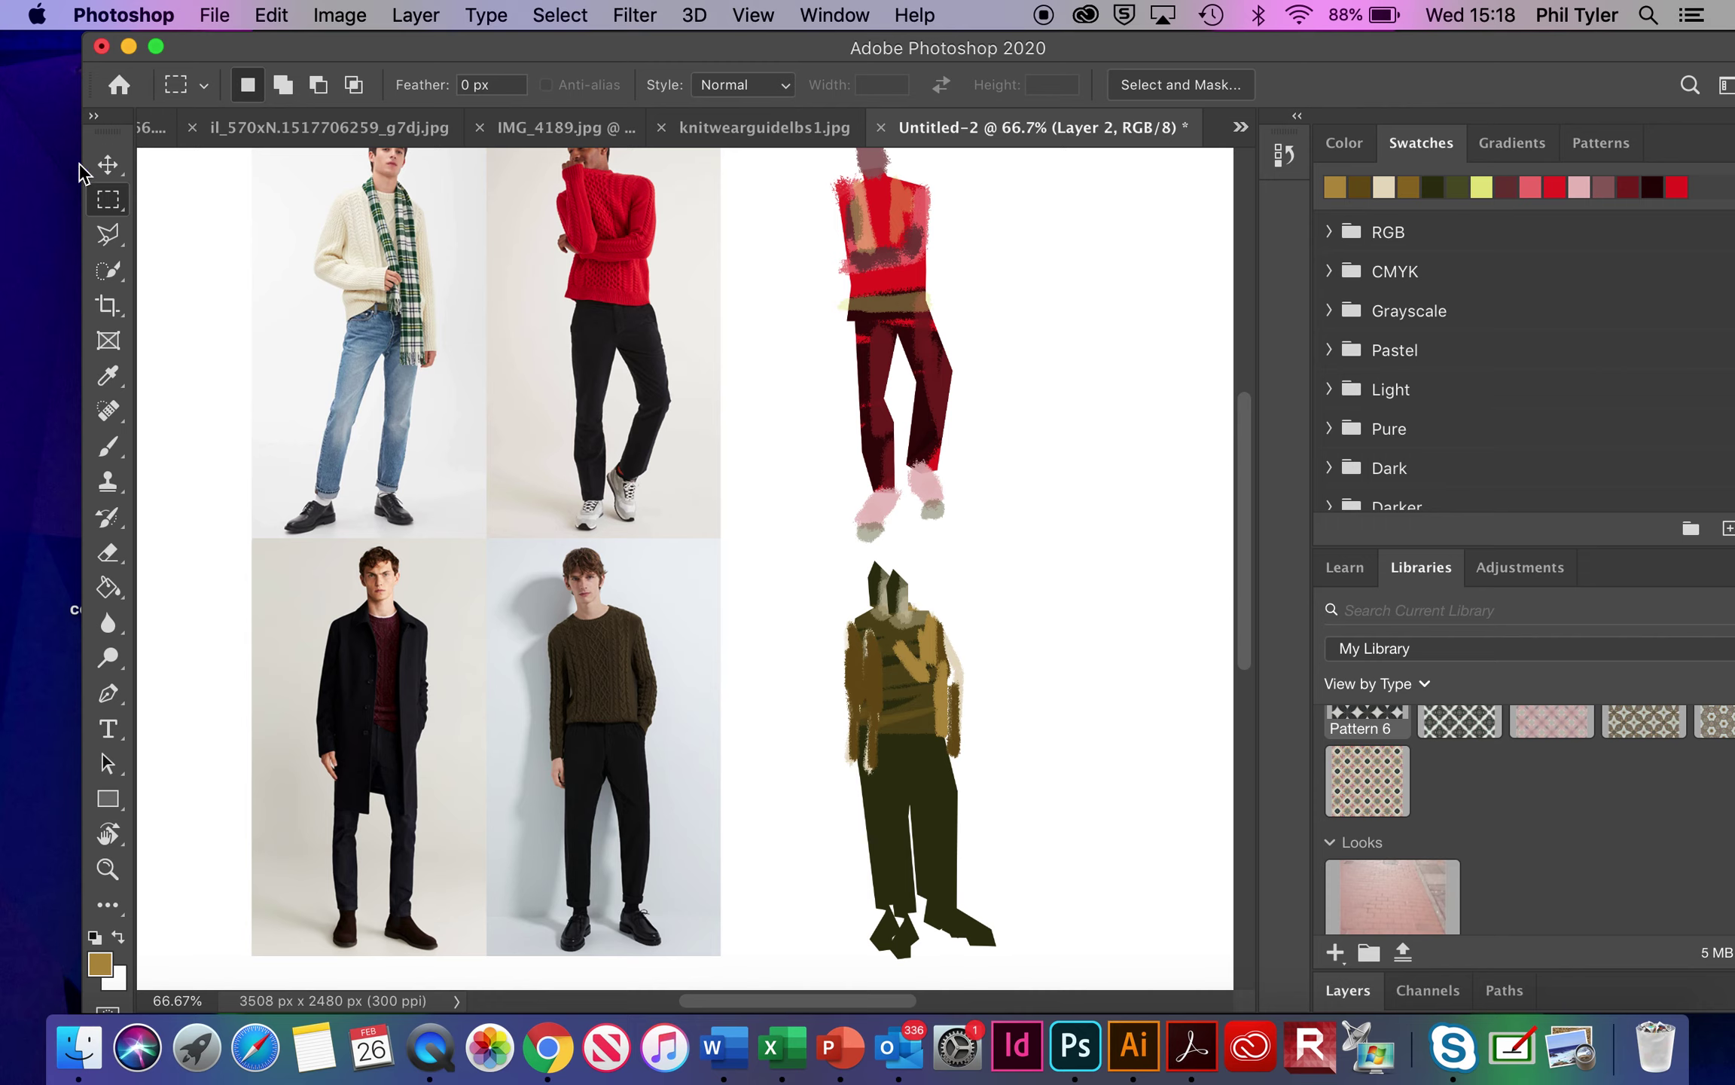
Move the pasted copy up beside the red figure and start Free Transform
click(108, 164)
drag(905, 656, 1056, 323)
key(super+t)
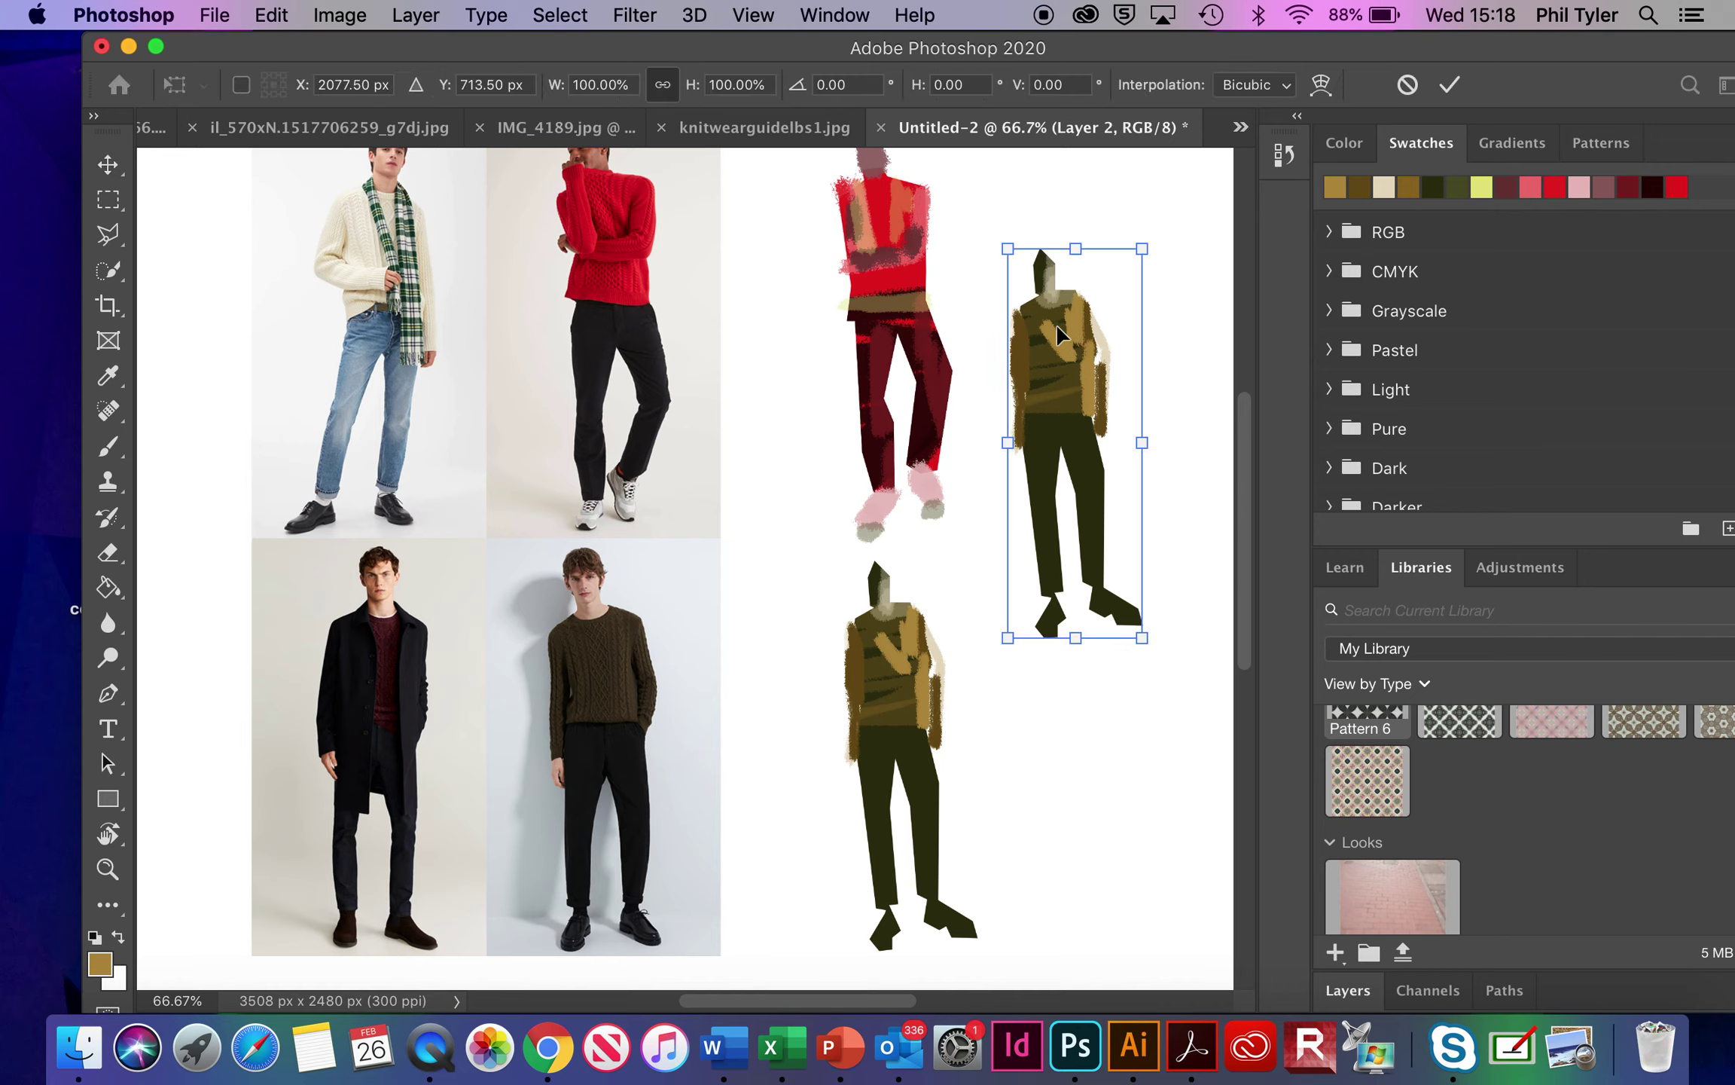
Scale the copied olive figure to about 170% and commit the transform
drag(1009, 638, 914, 911)
drag(1084, 520, 1082, 561)
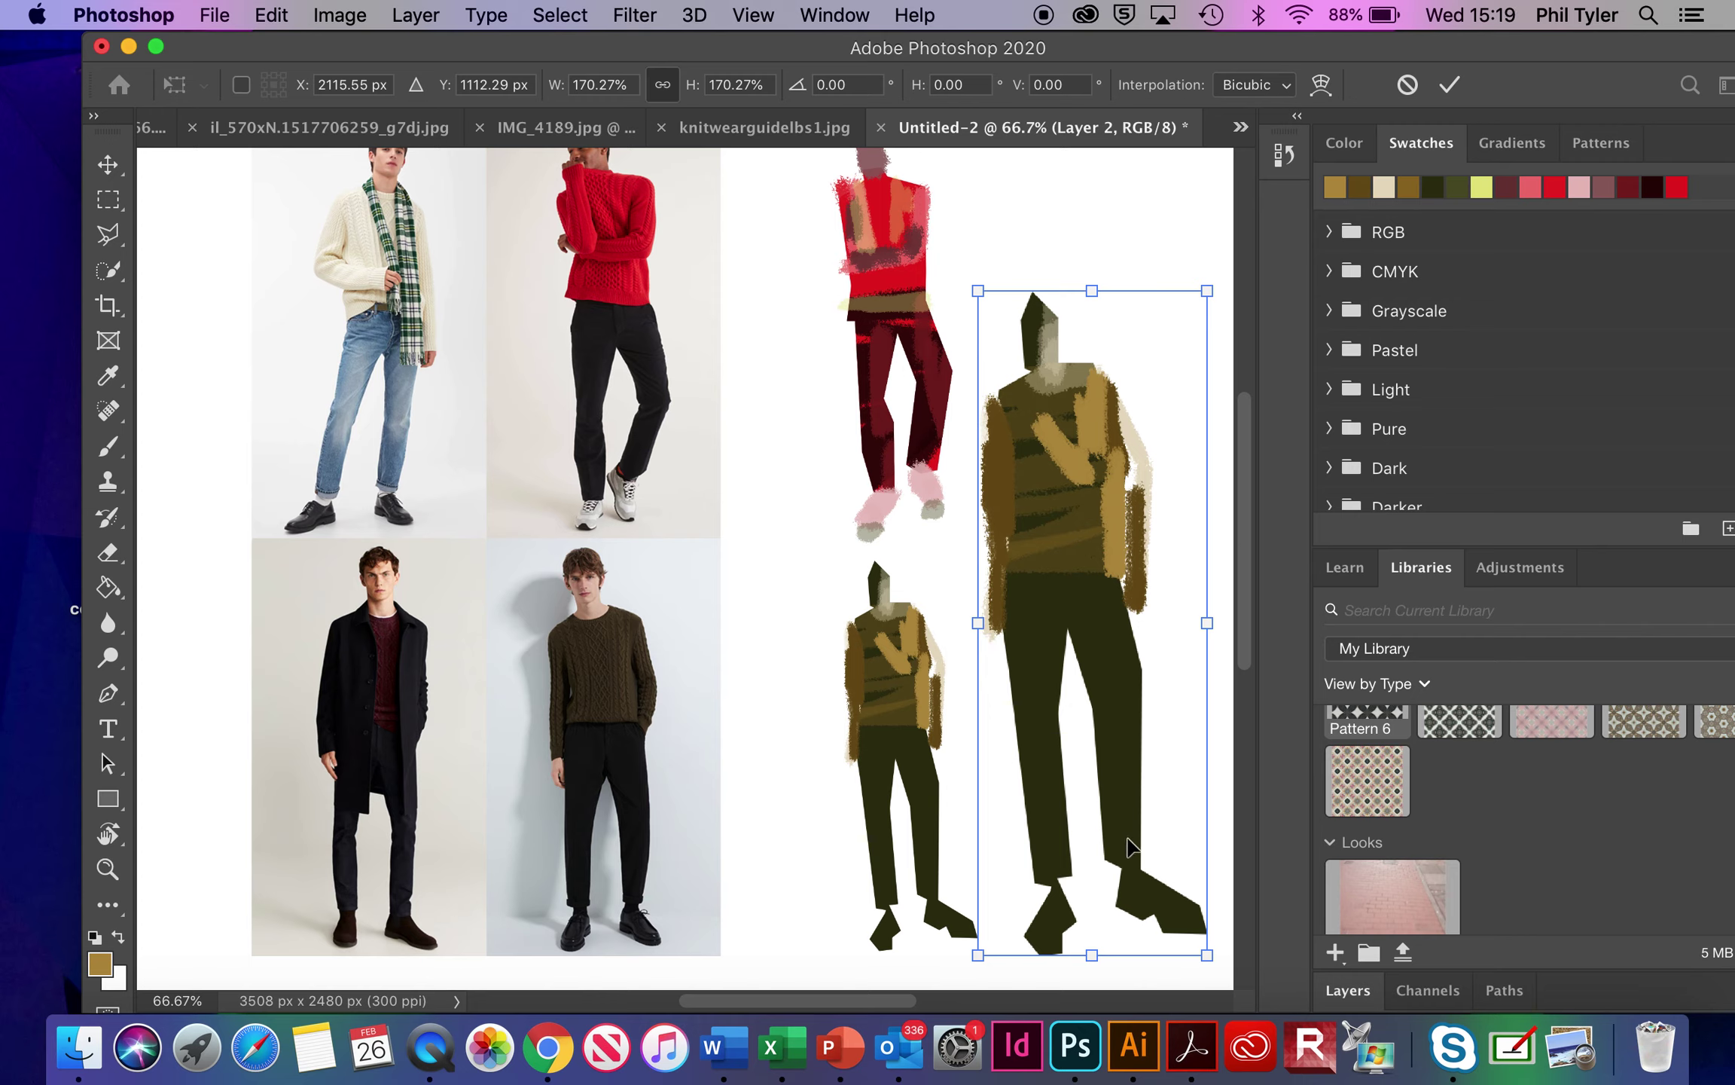
click(108, 164)
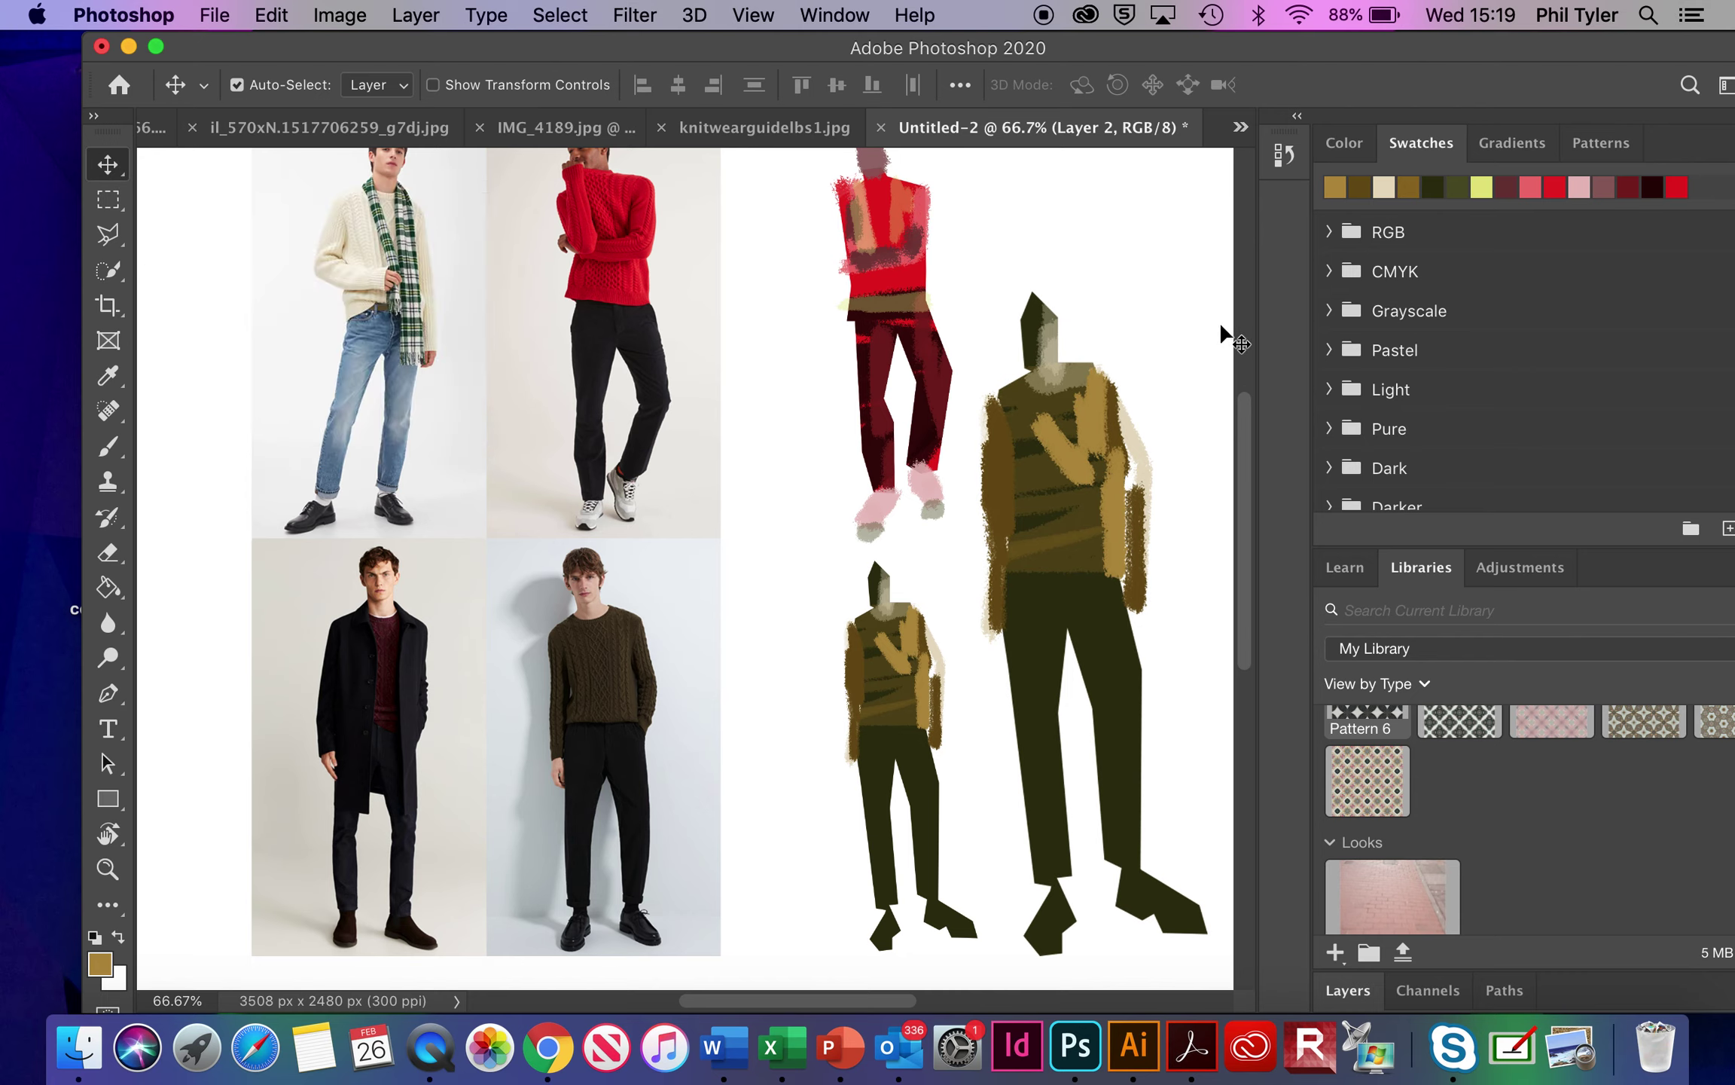
click(835, 15)
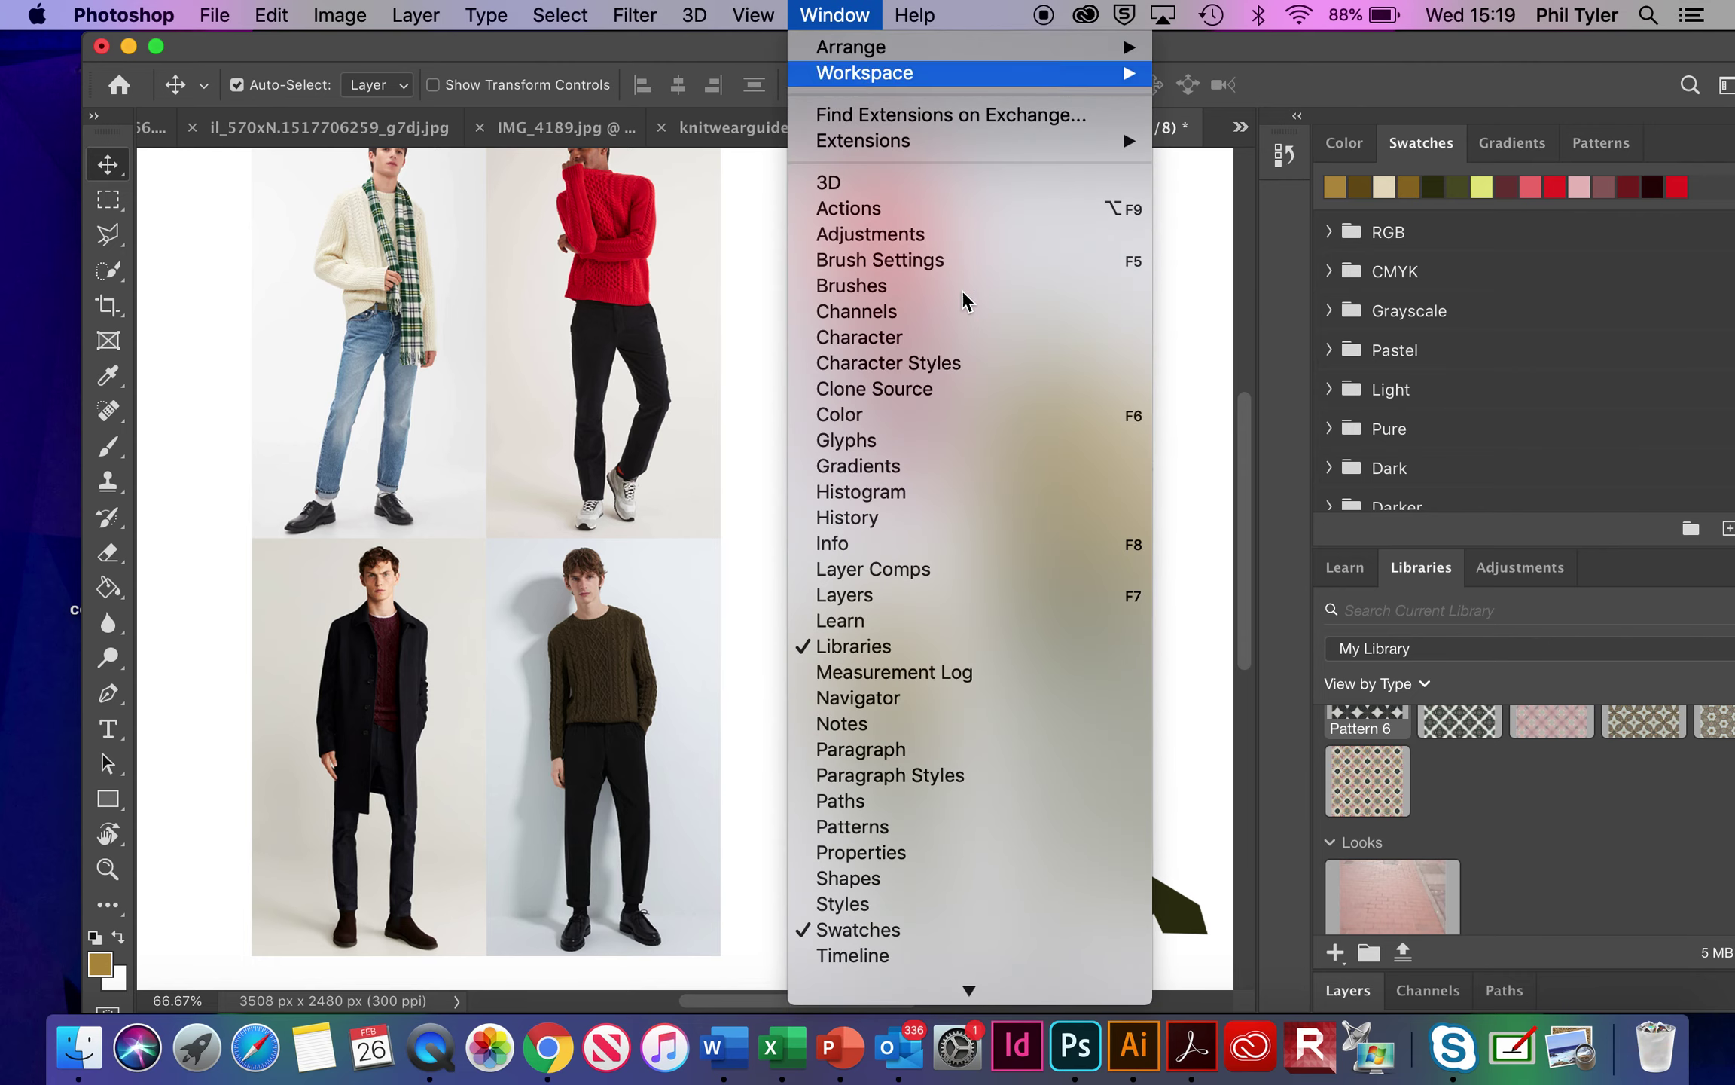
Show the Layers panel, hide Layer 1, and make Layer 2 active
click(984, 595)
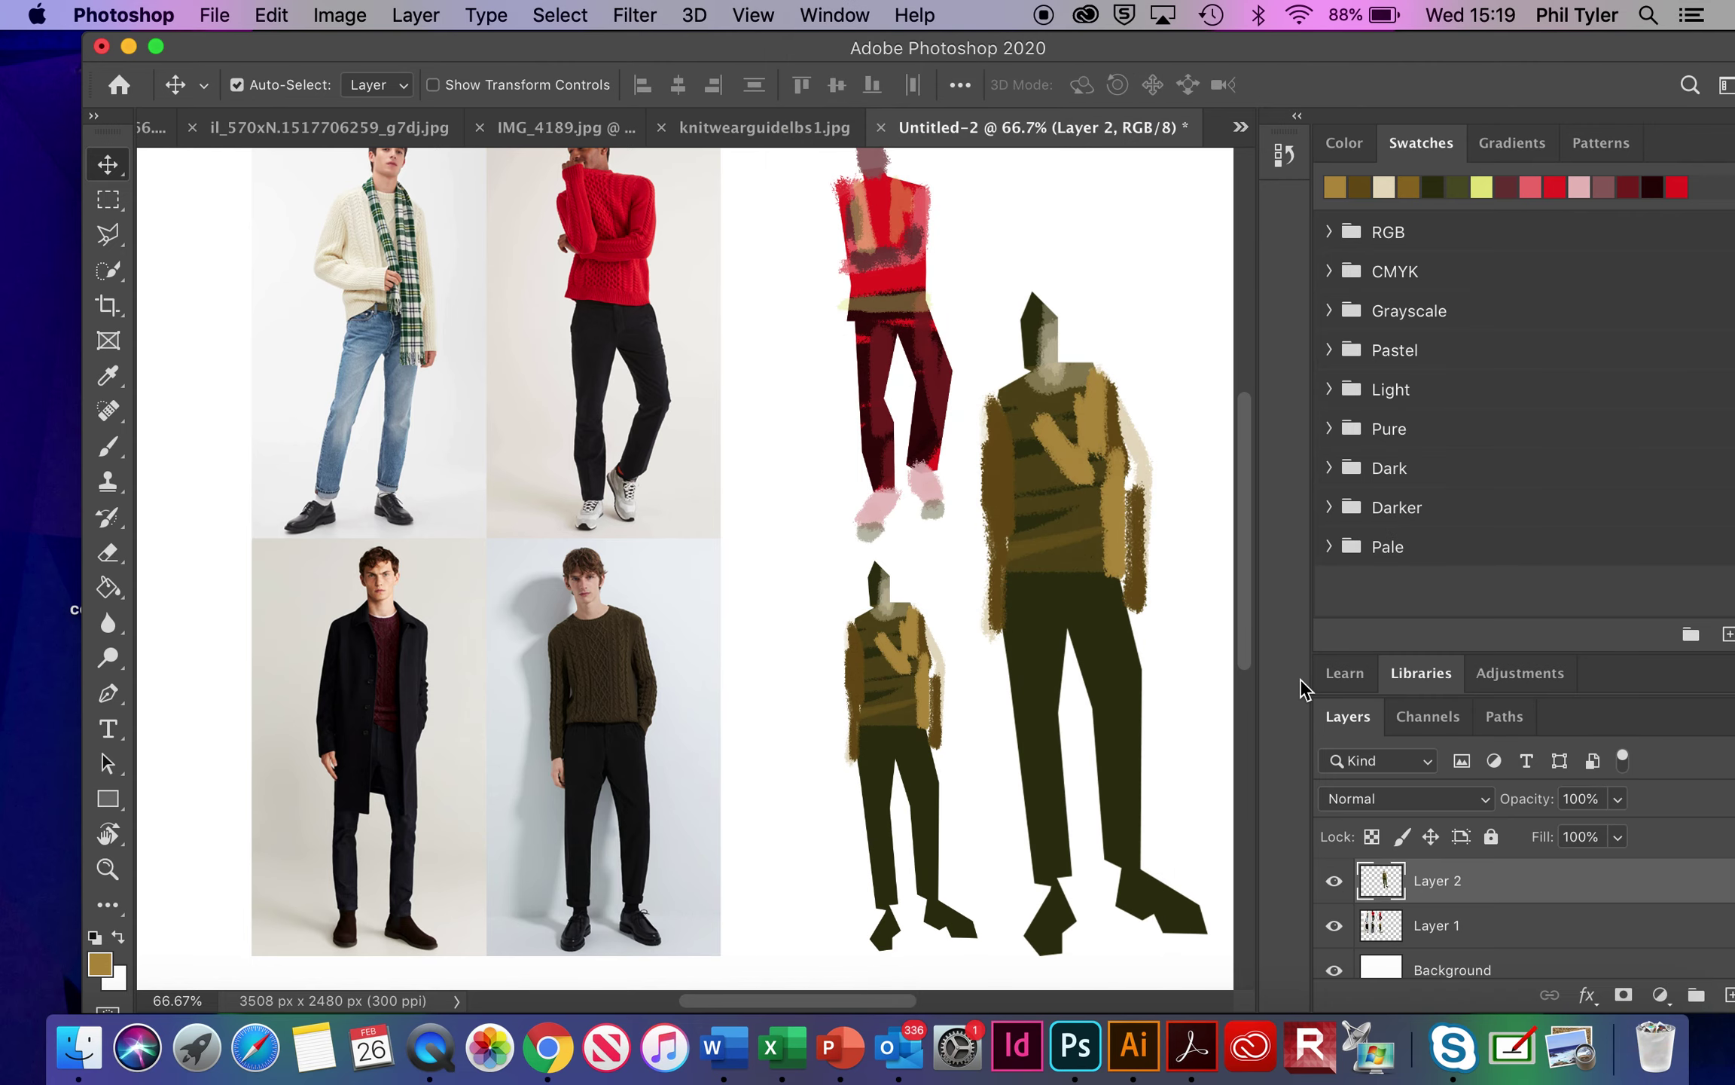
click(1476, 937)
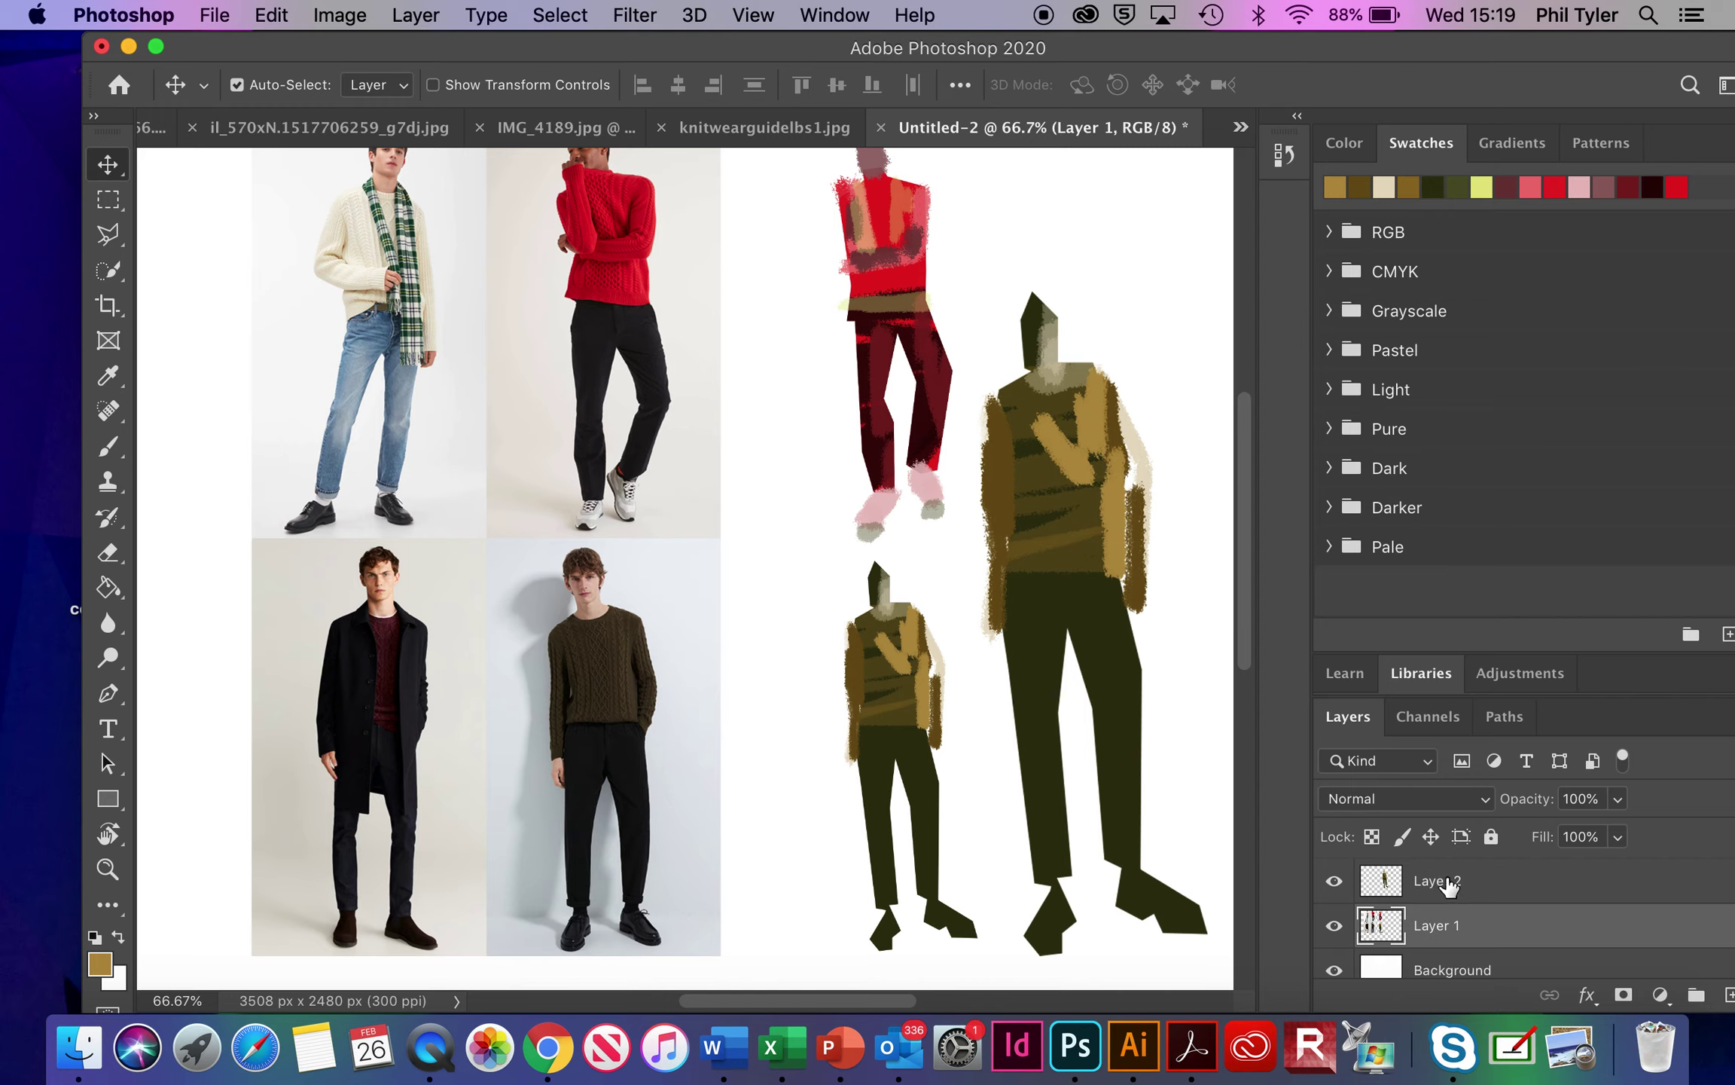
scroll(1169, 489, up, 3)
scroll(1167, 488, down, 3)
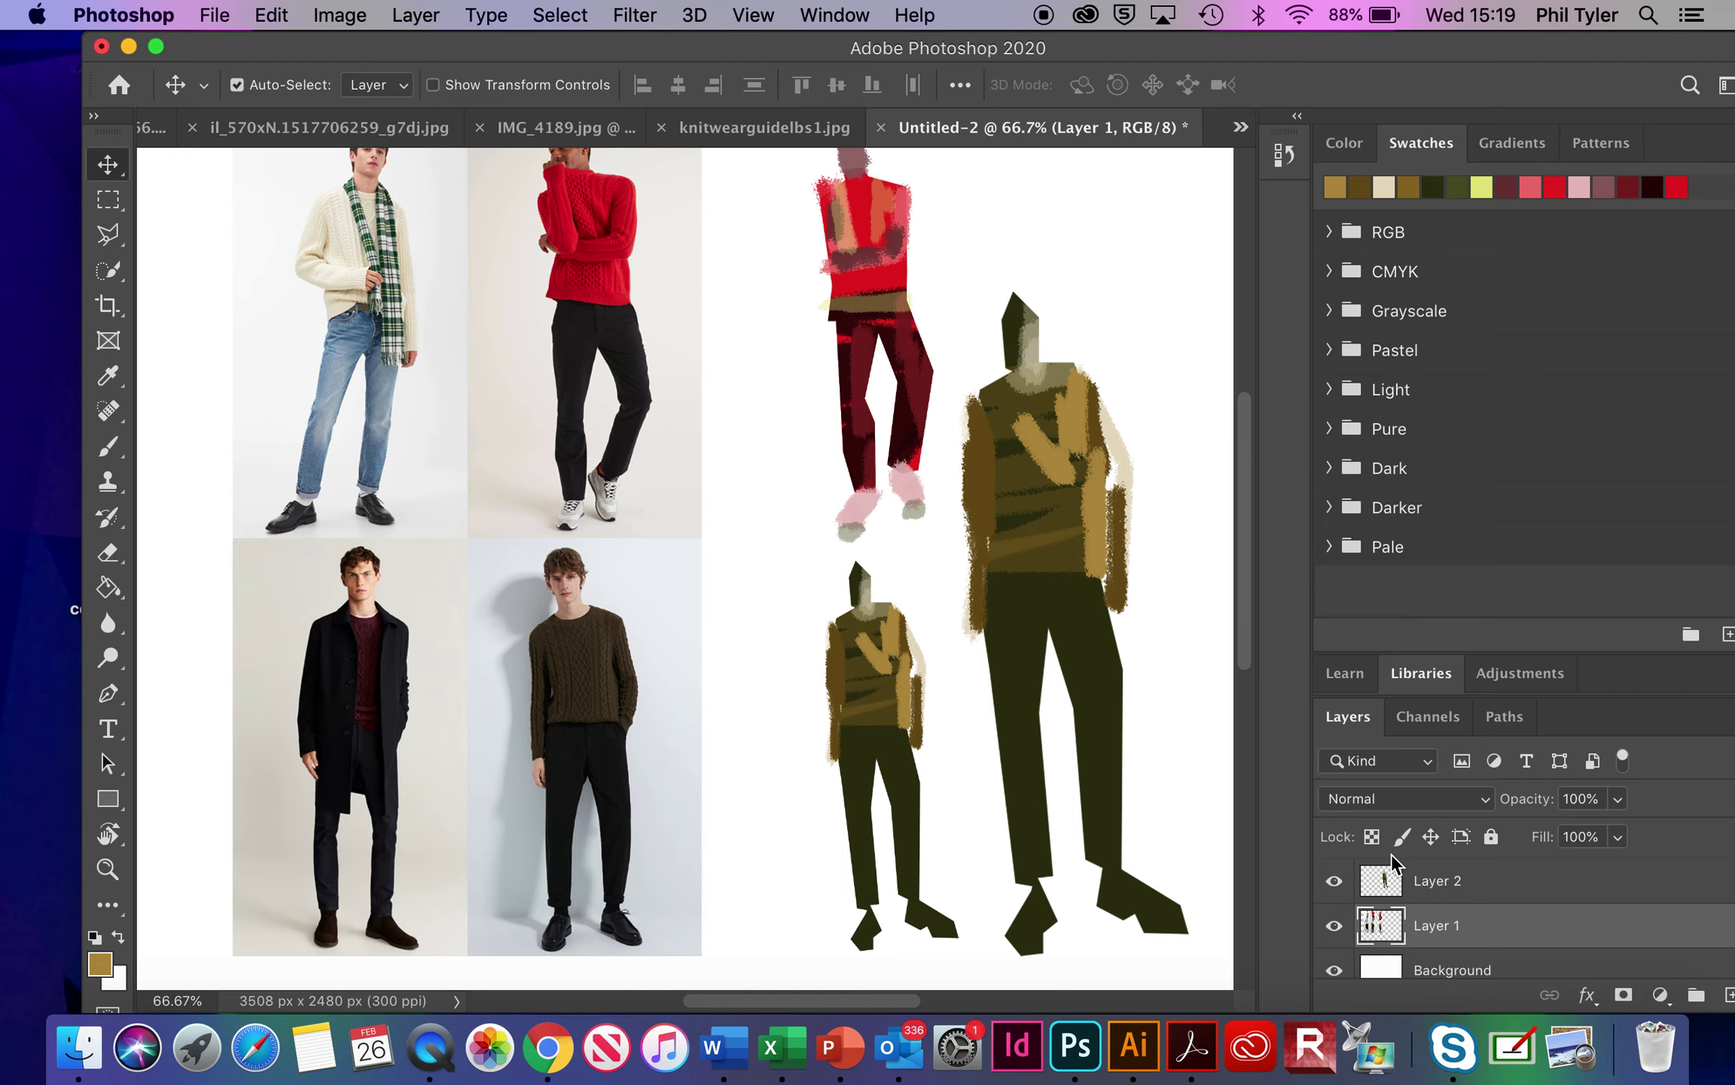
click(1334, 925)
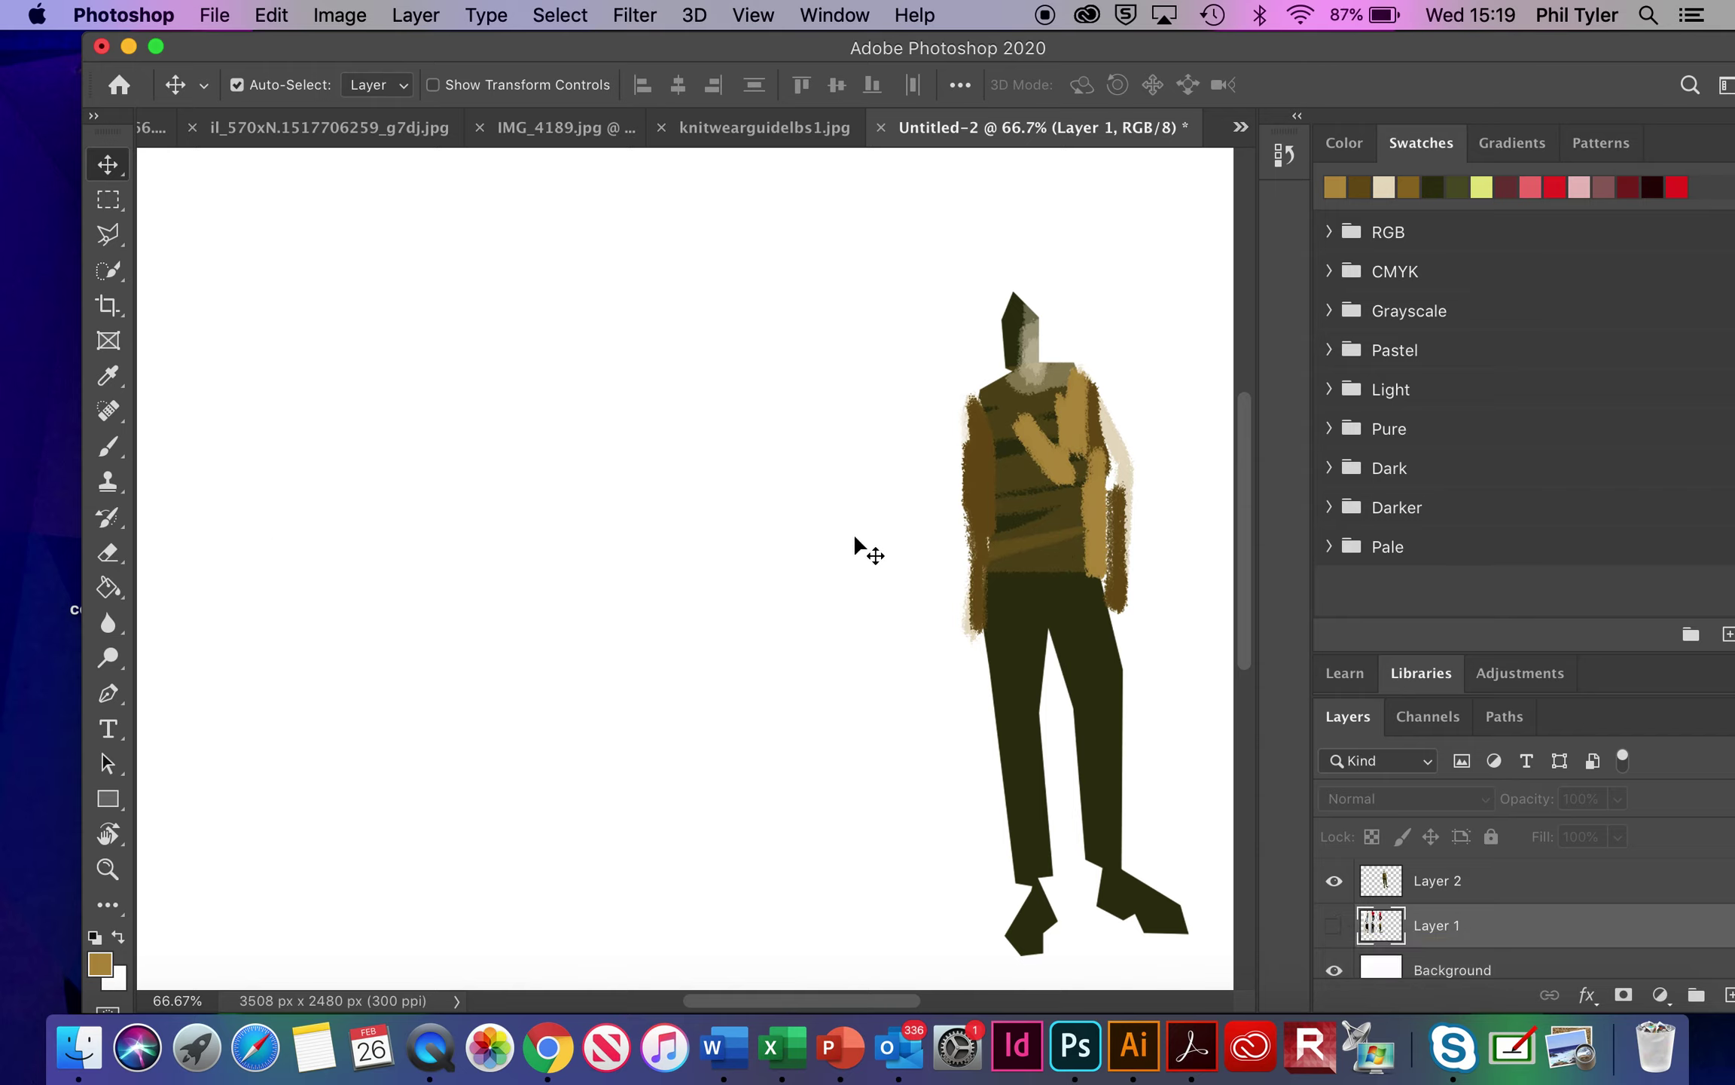
click(1513, 882)
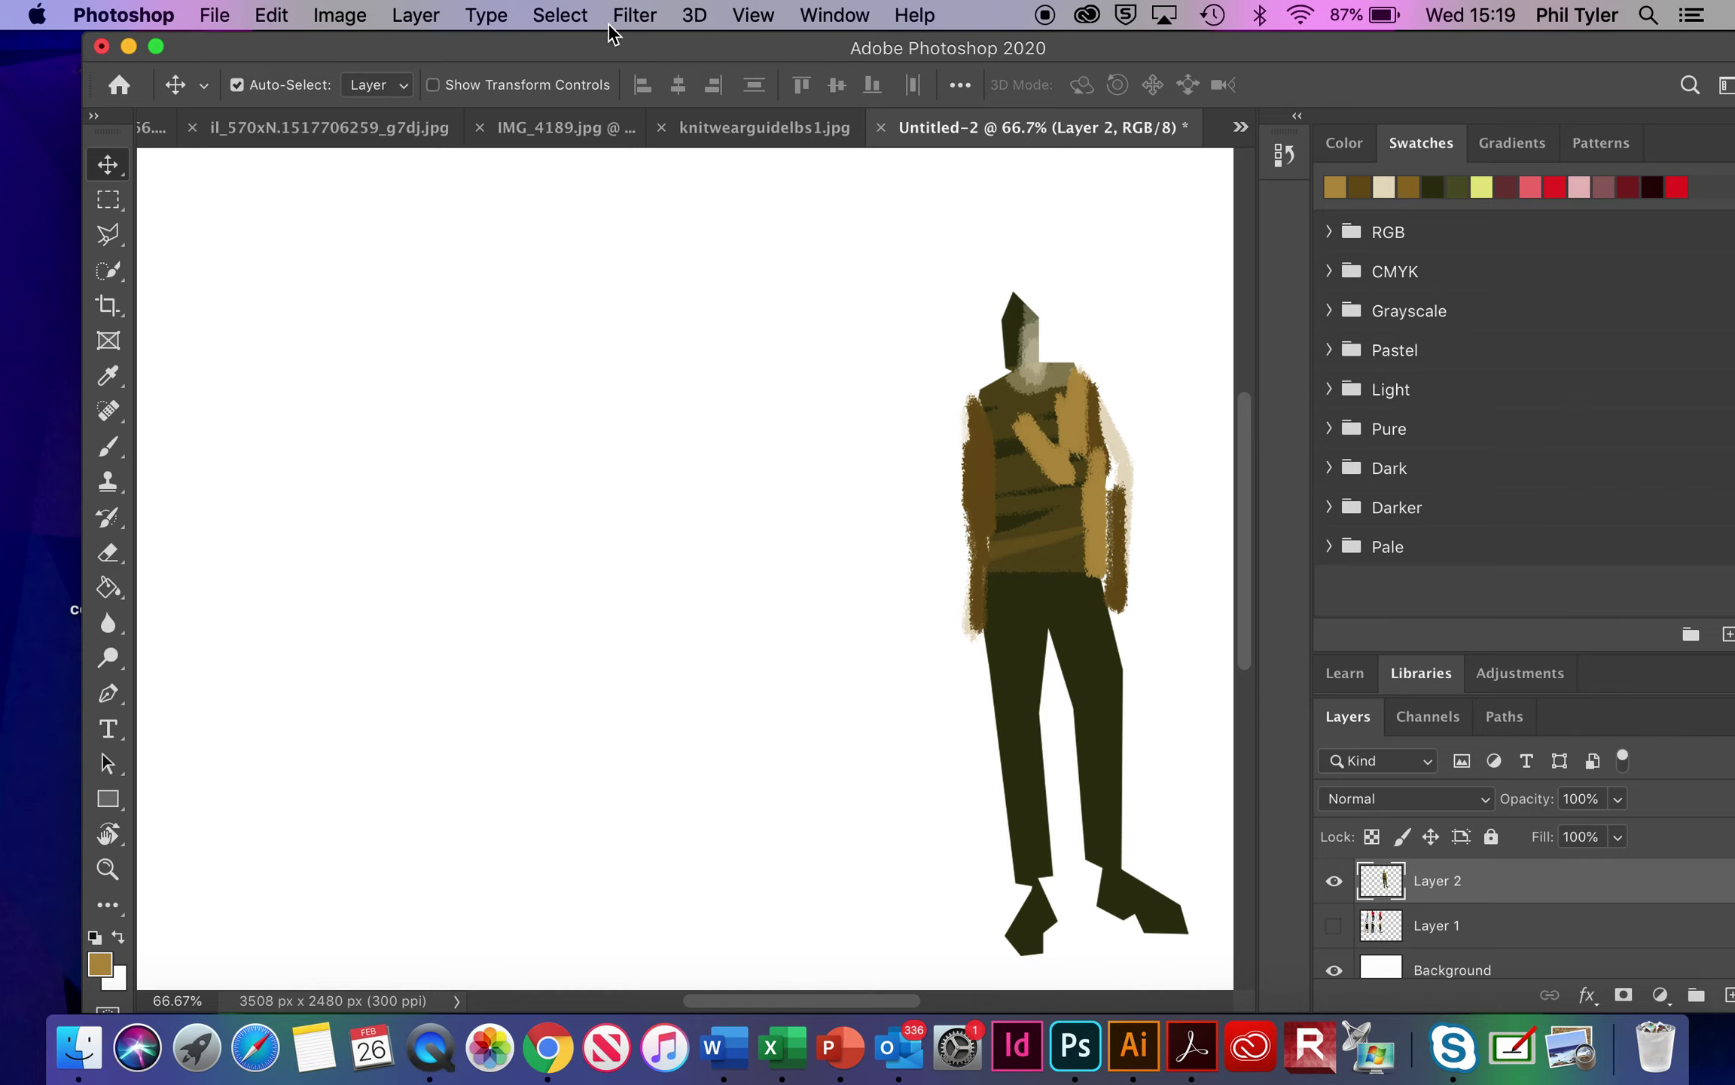
Load Layer 2's transparency as a selection, paste it to Layer 3, and move it left
click(566, 14)
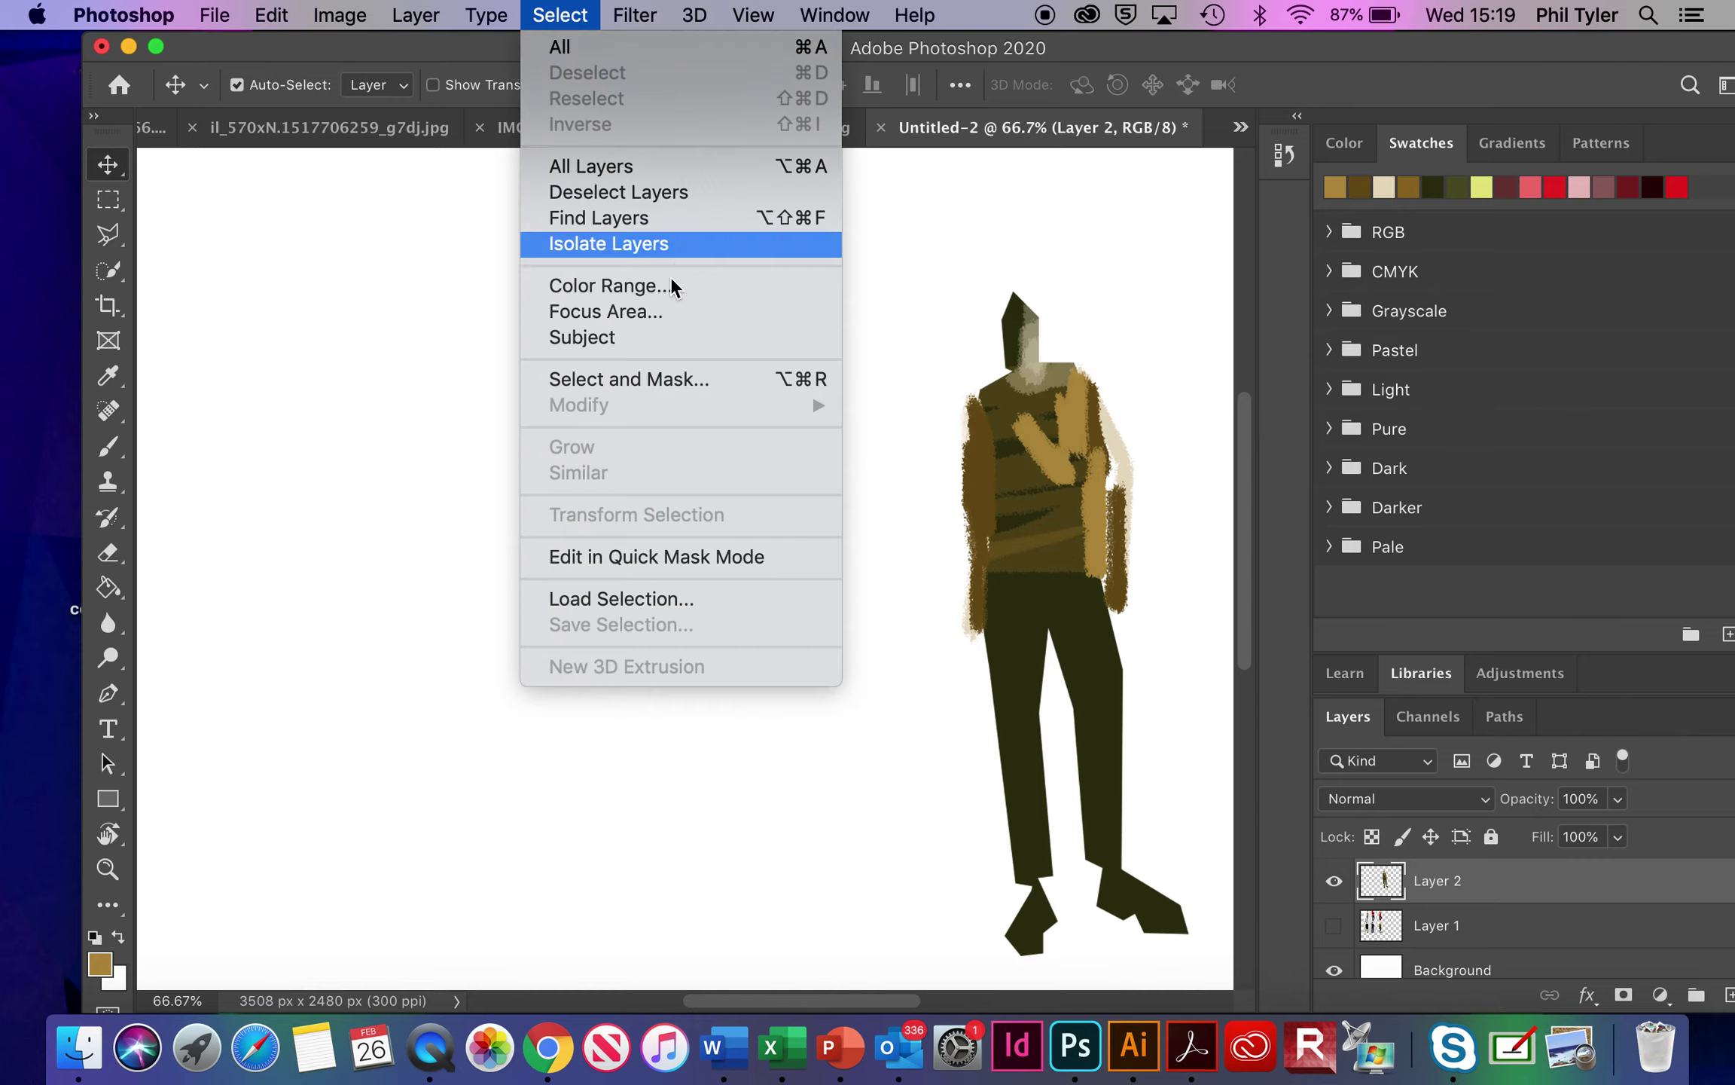
click(653, 605)
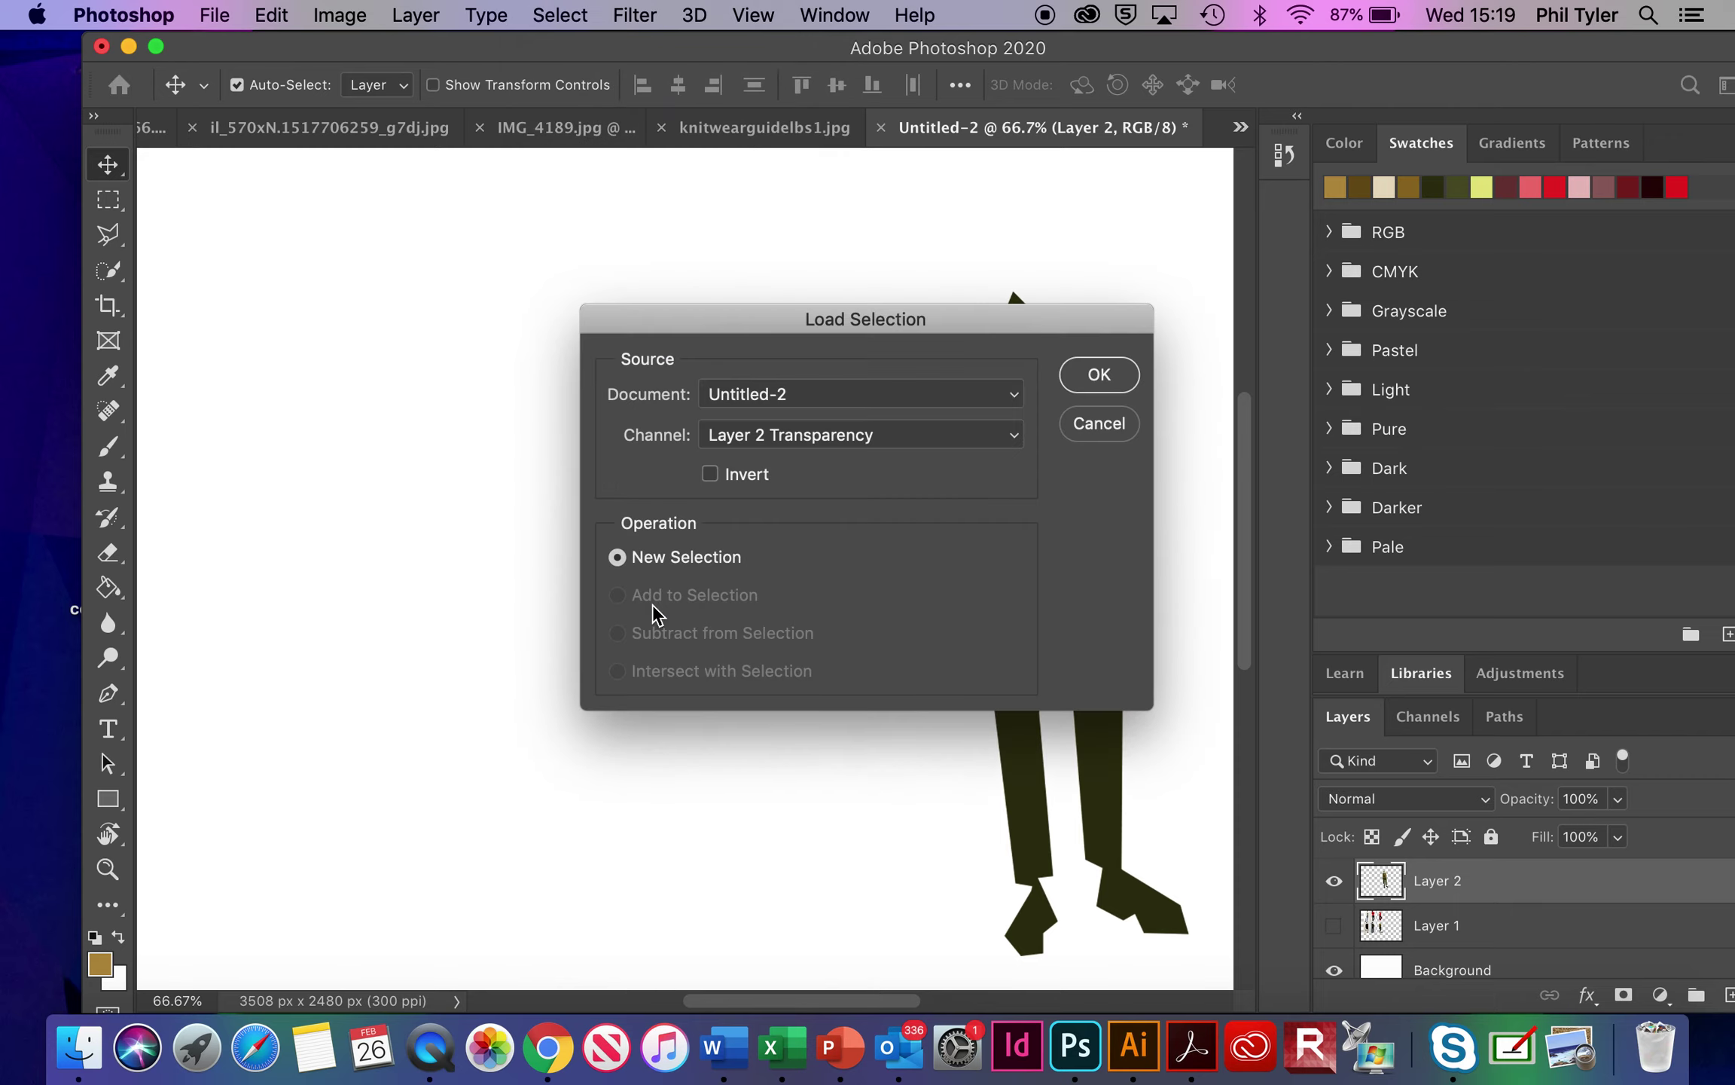
key(Return)
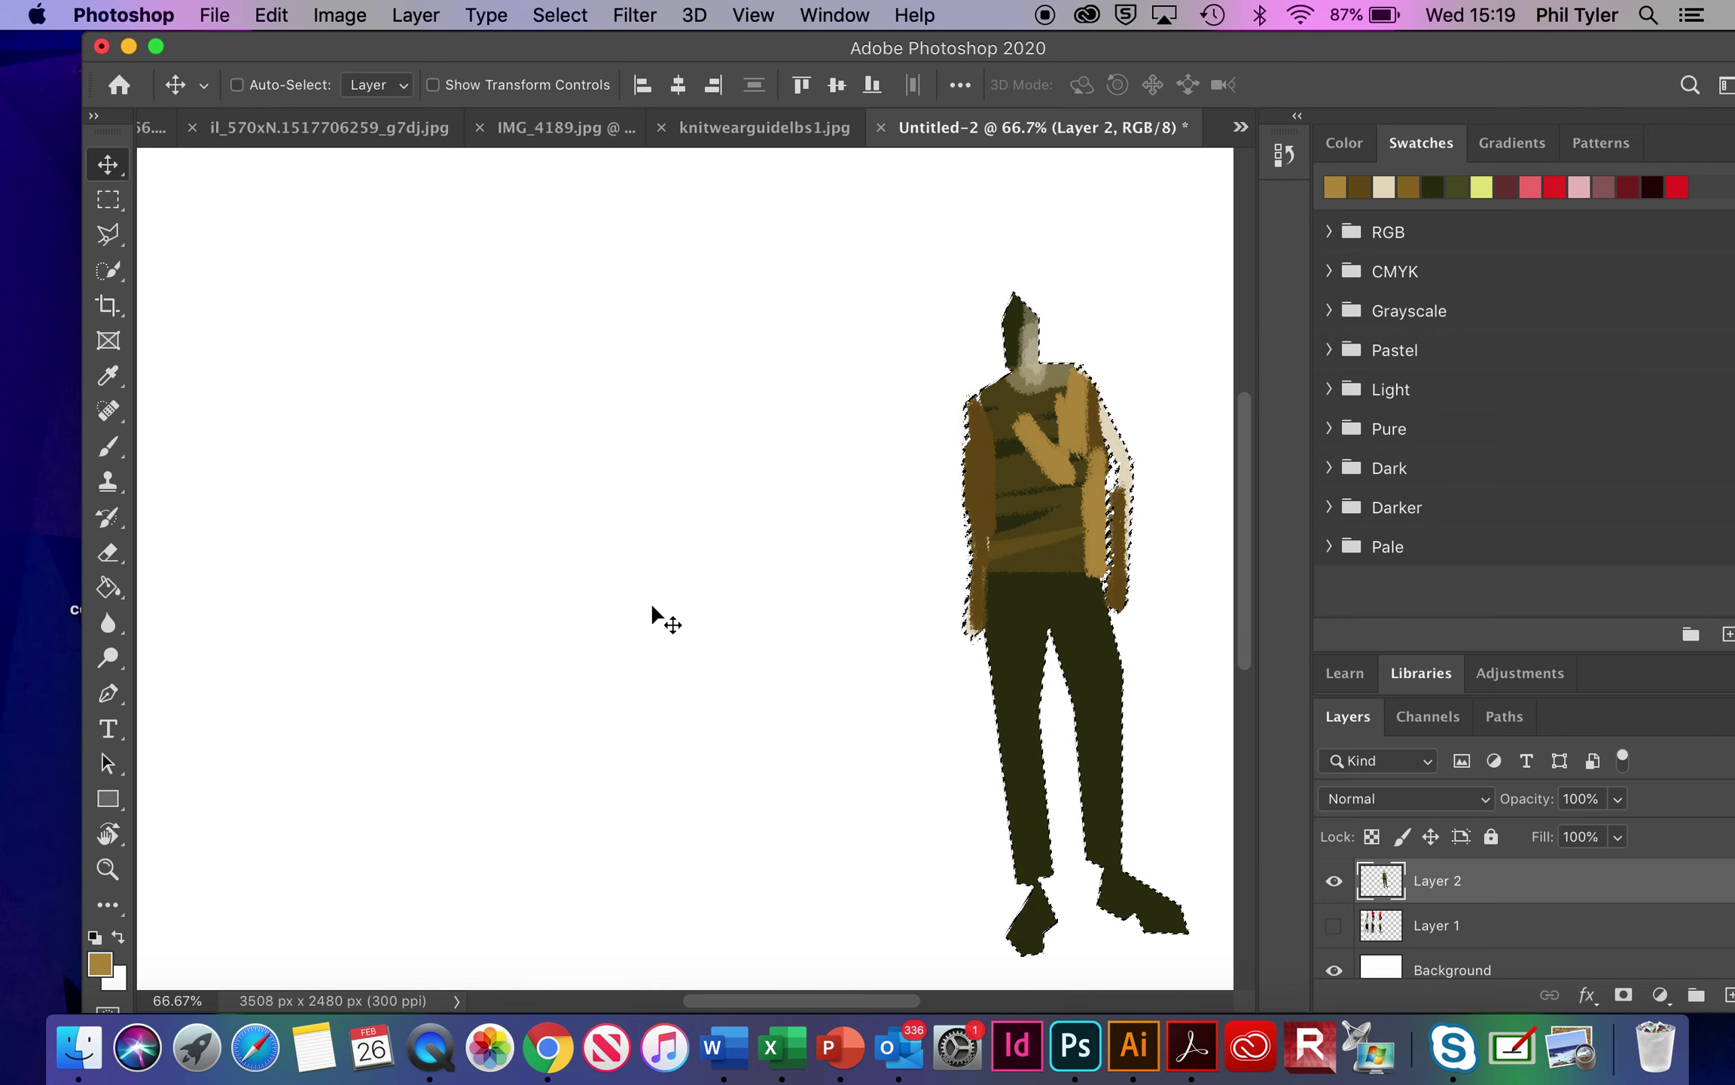
key(super+z)
key(super+v)
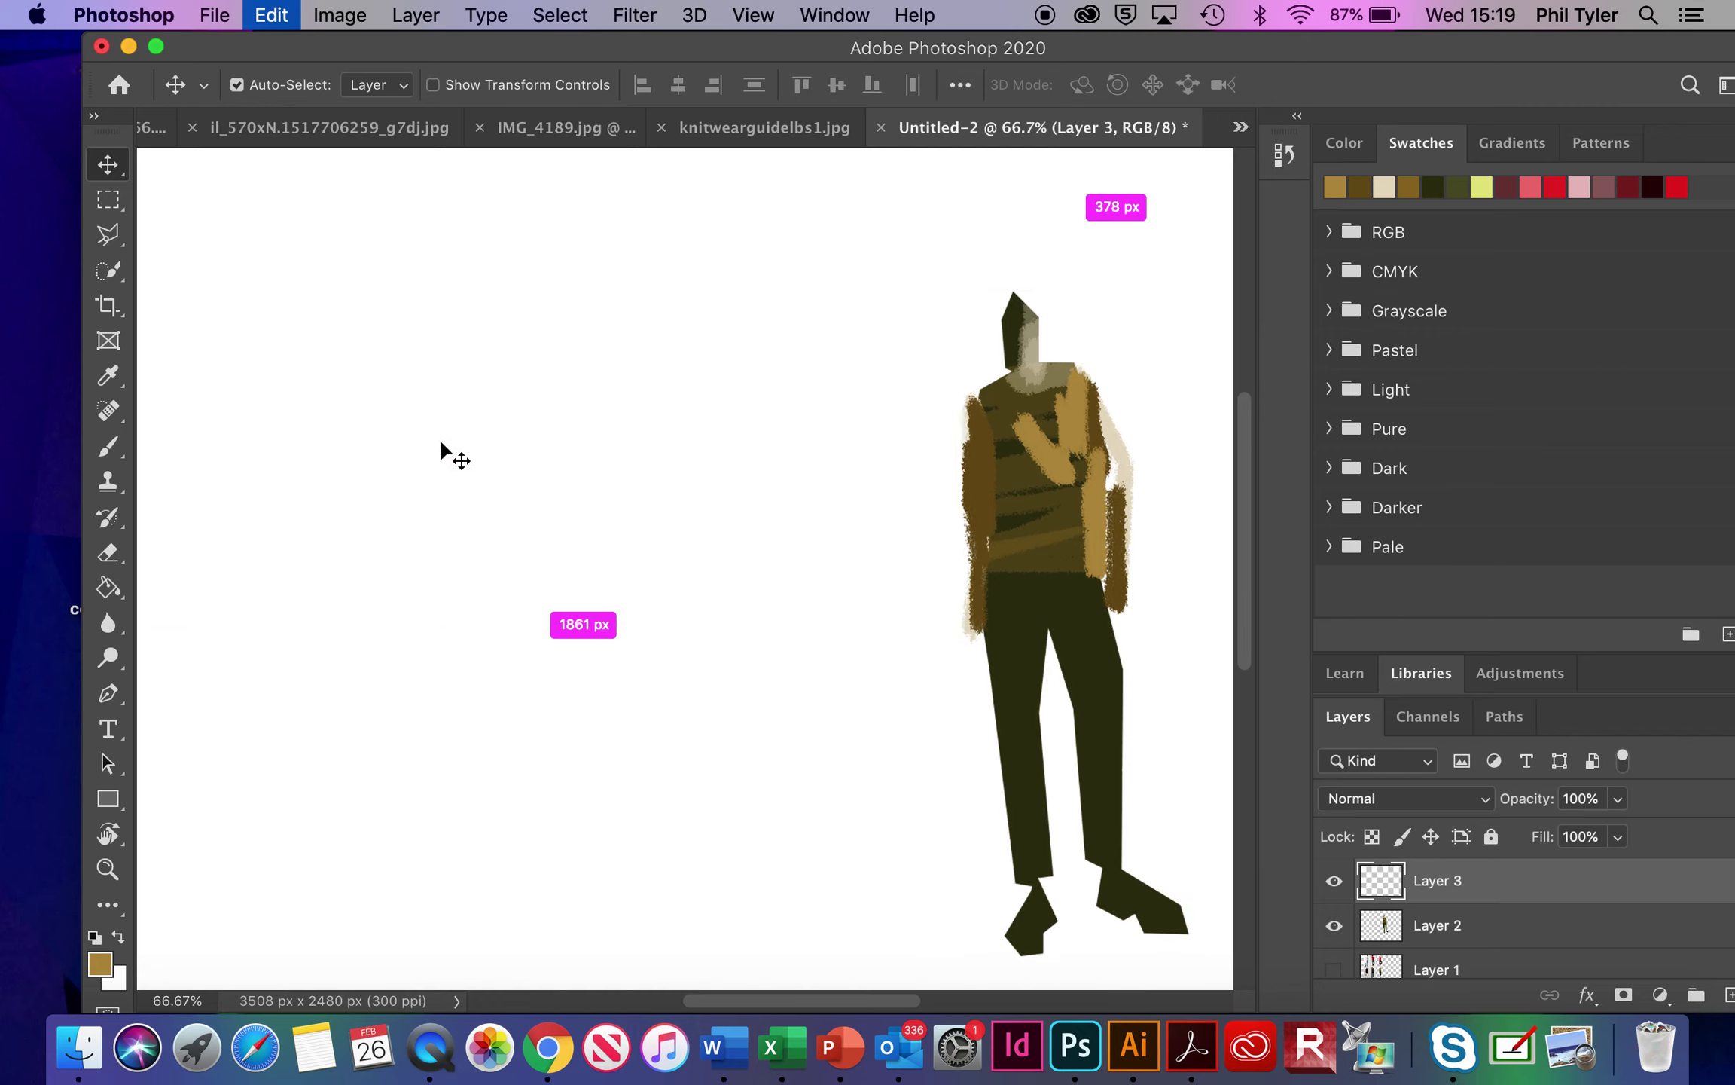
drag(1047, 536, 790, 533)
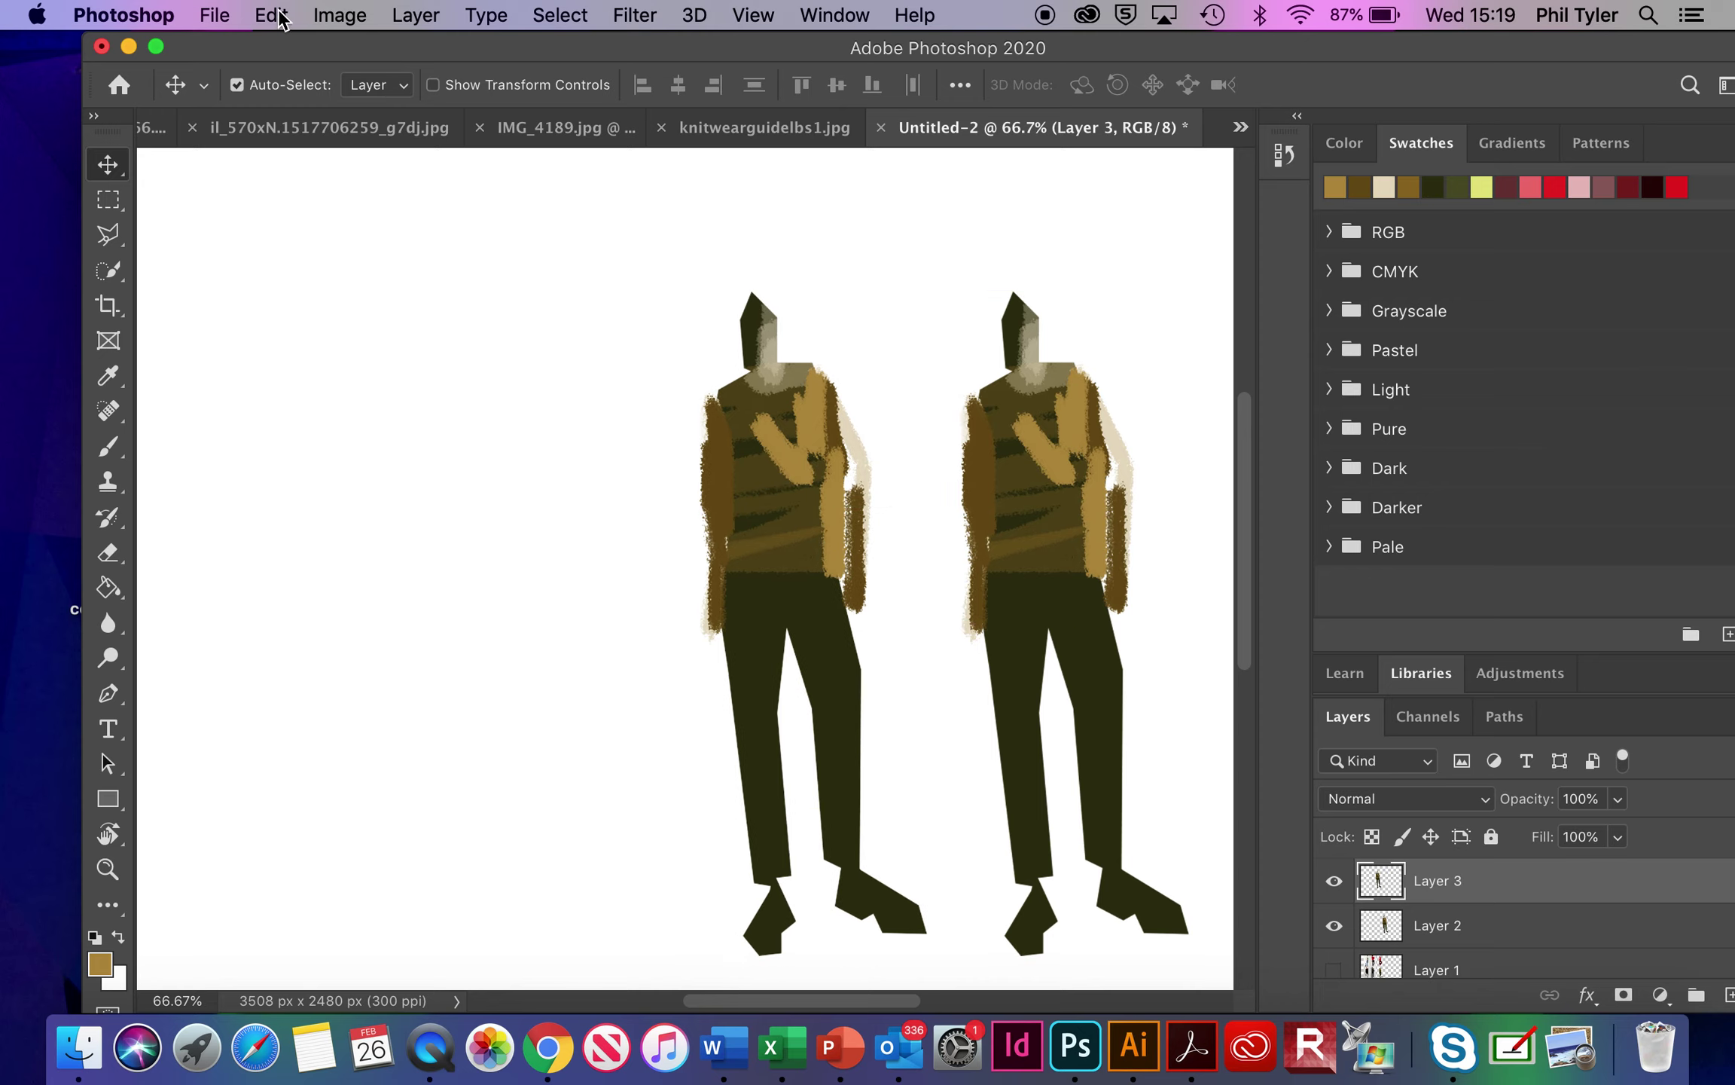
click(337, 15)
Set the left copy's Hue/Saturation Lightness to -100 to make a black silhouette
mouse_move(386, 87)
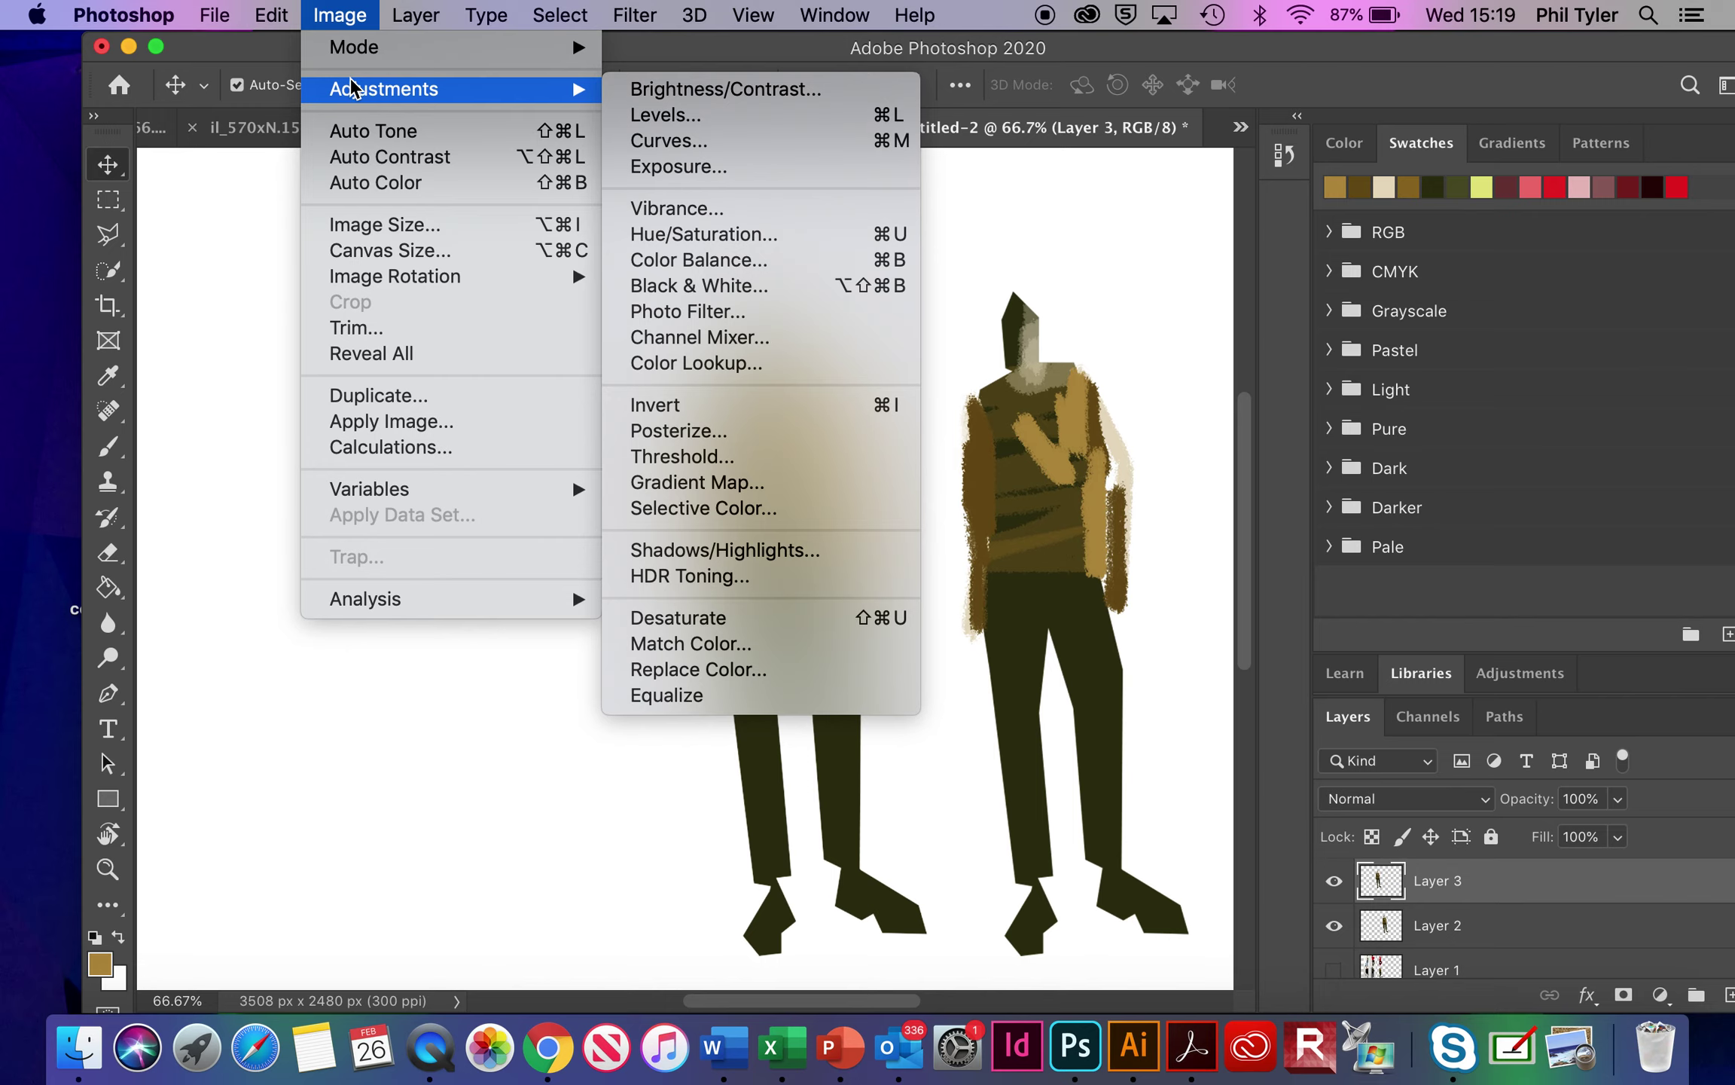
click(708, 233)
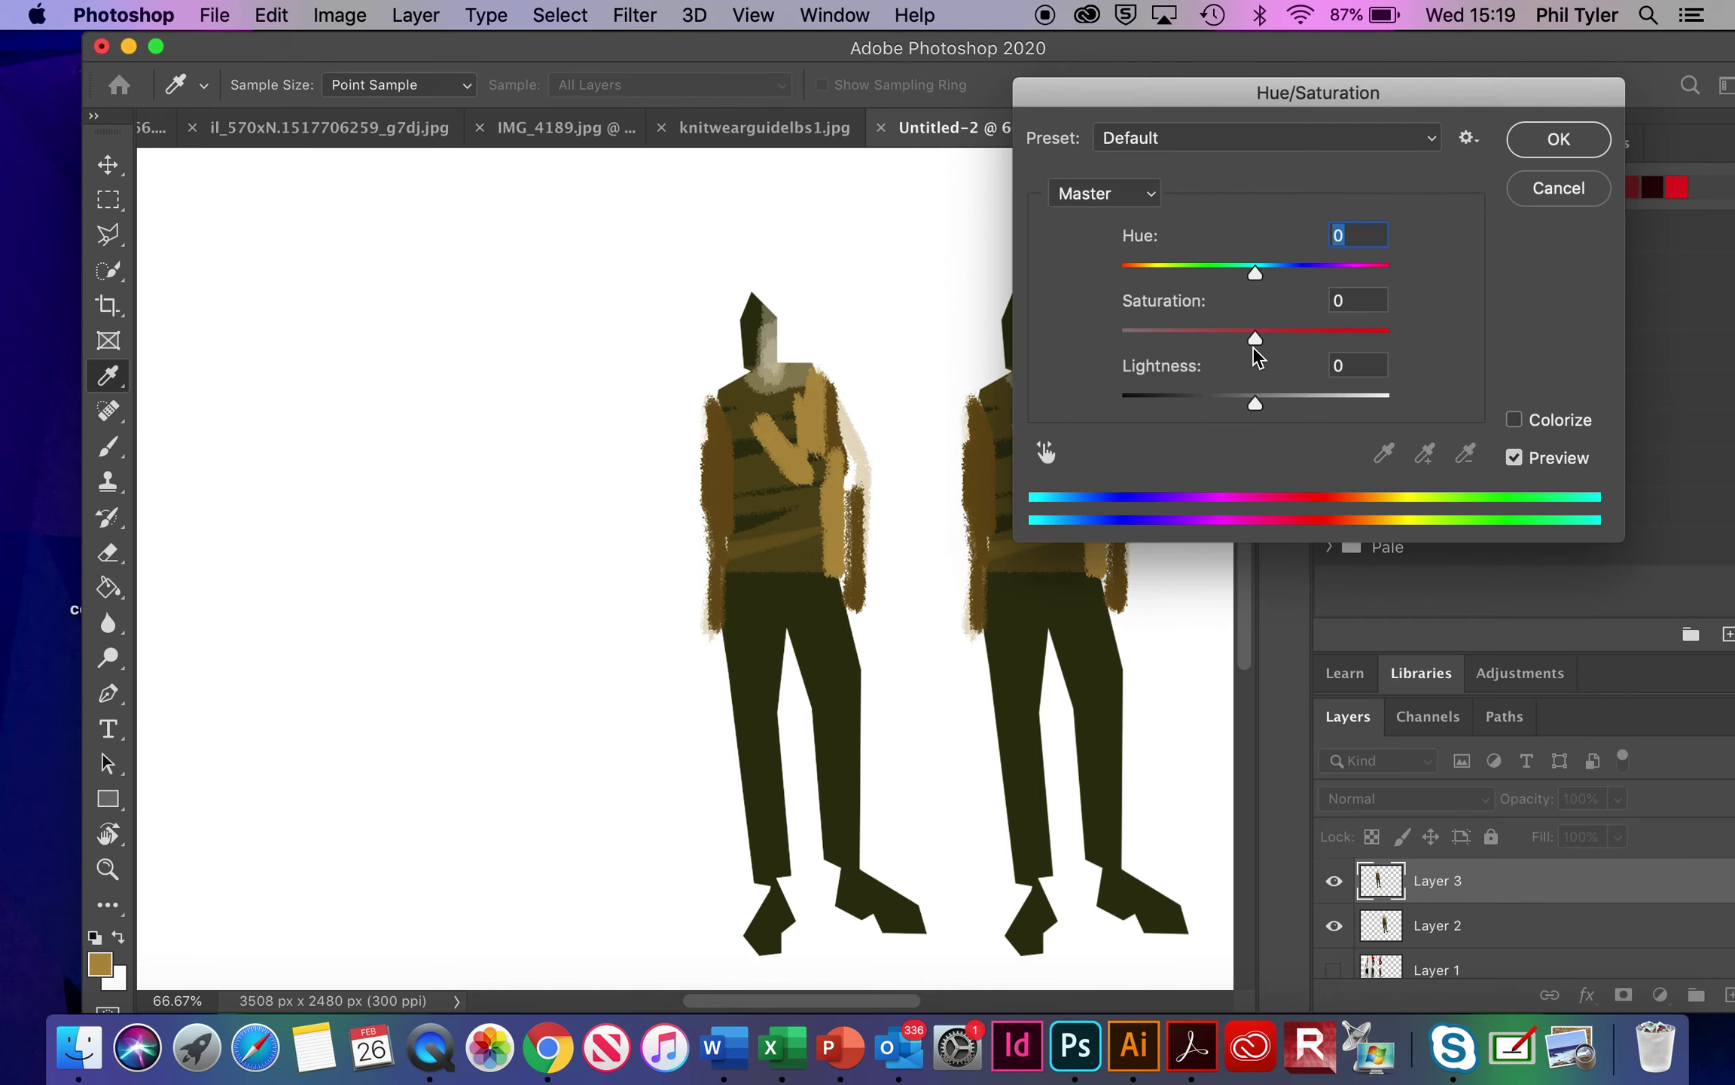
drag(1258, 400, 1119, 398)
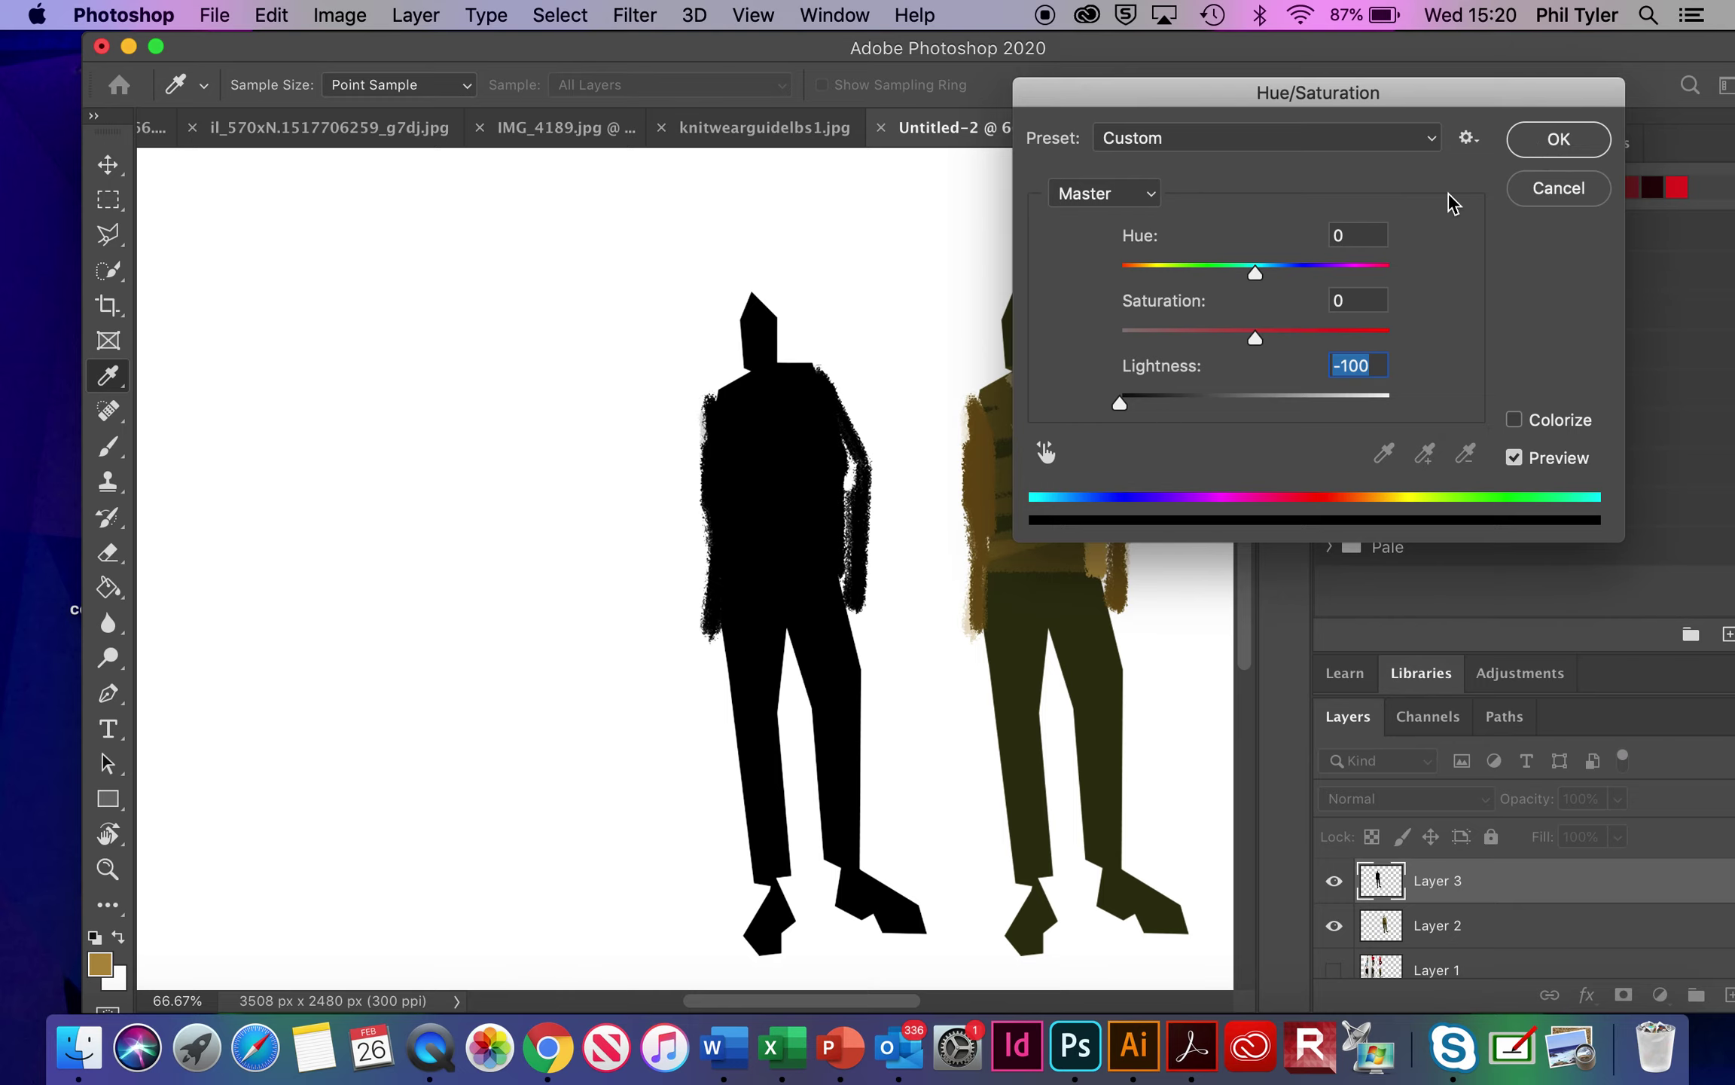
click(1567, 137)
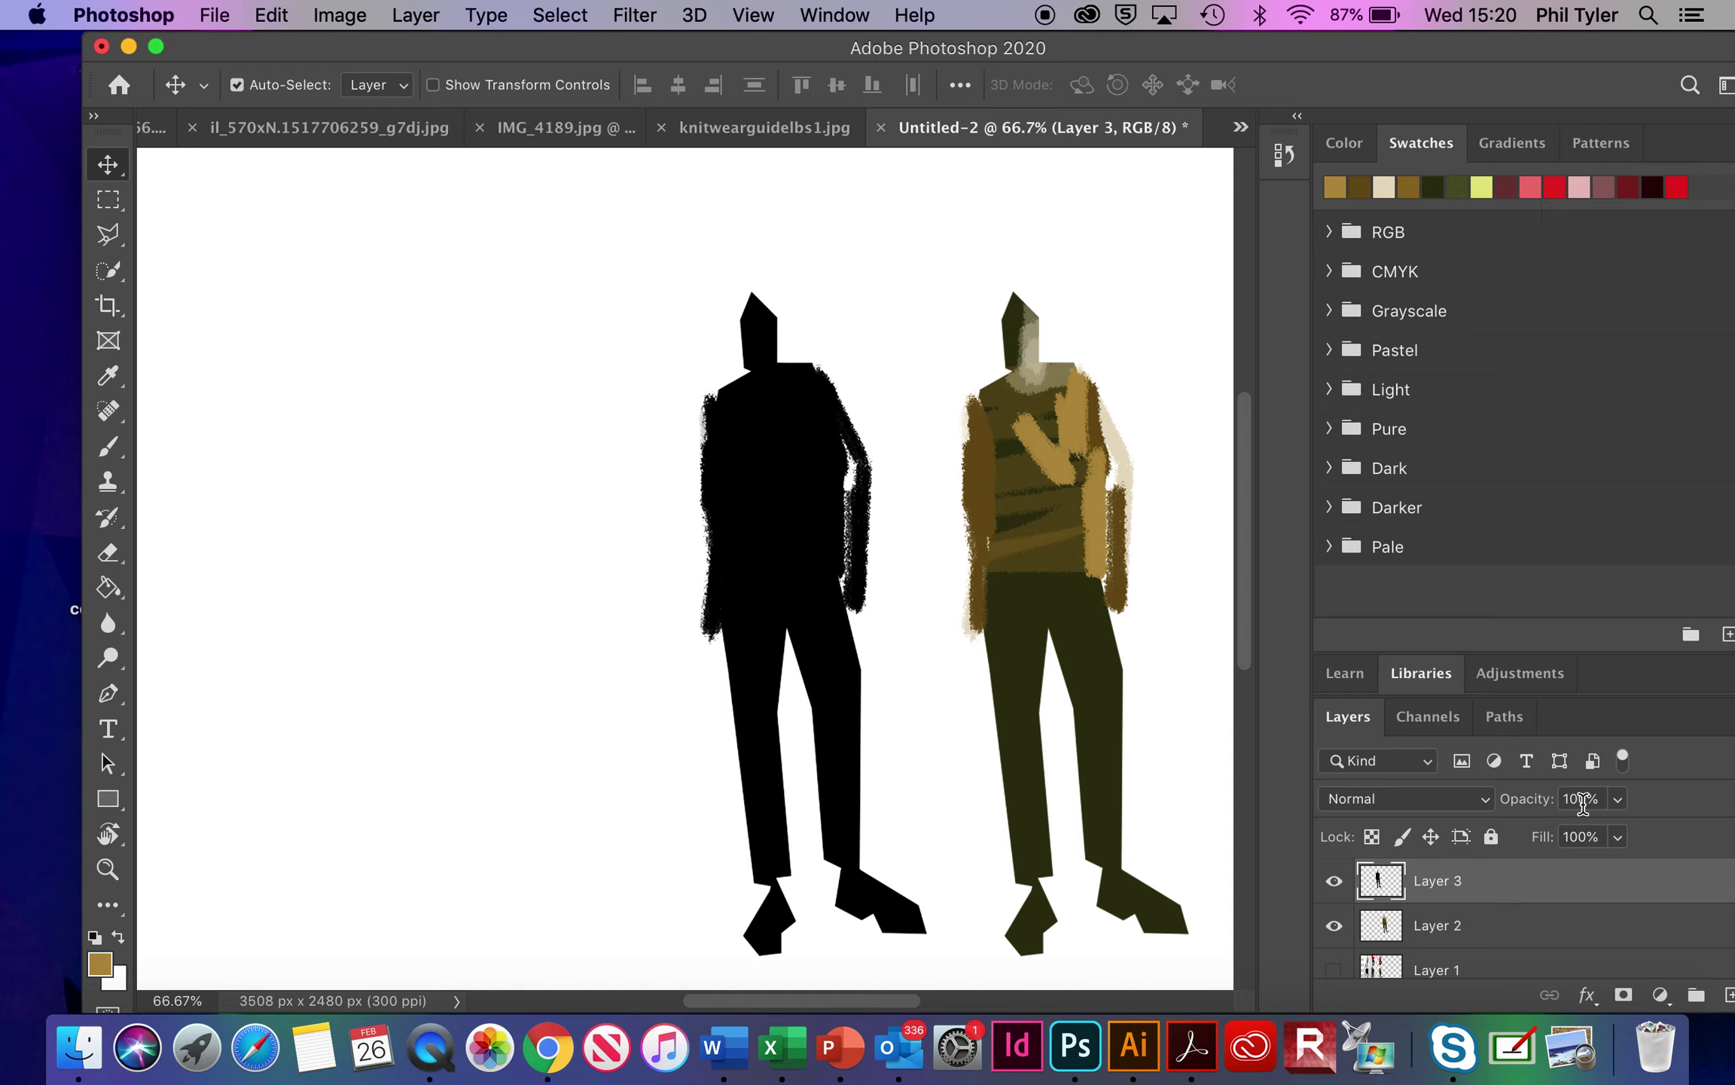
Fade the silhouette to 53% opacity, then rotate, lower, and squash it into a floor shadow
click(1619, 800)
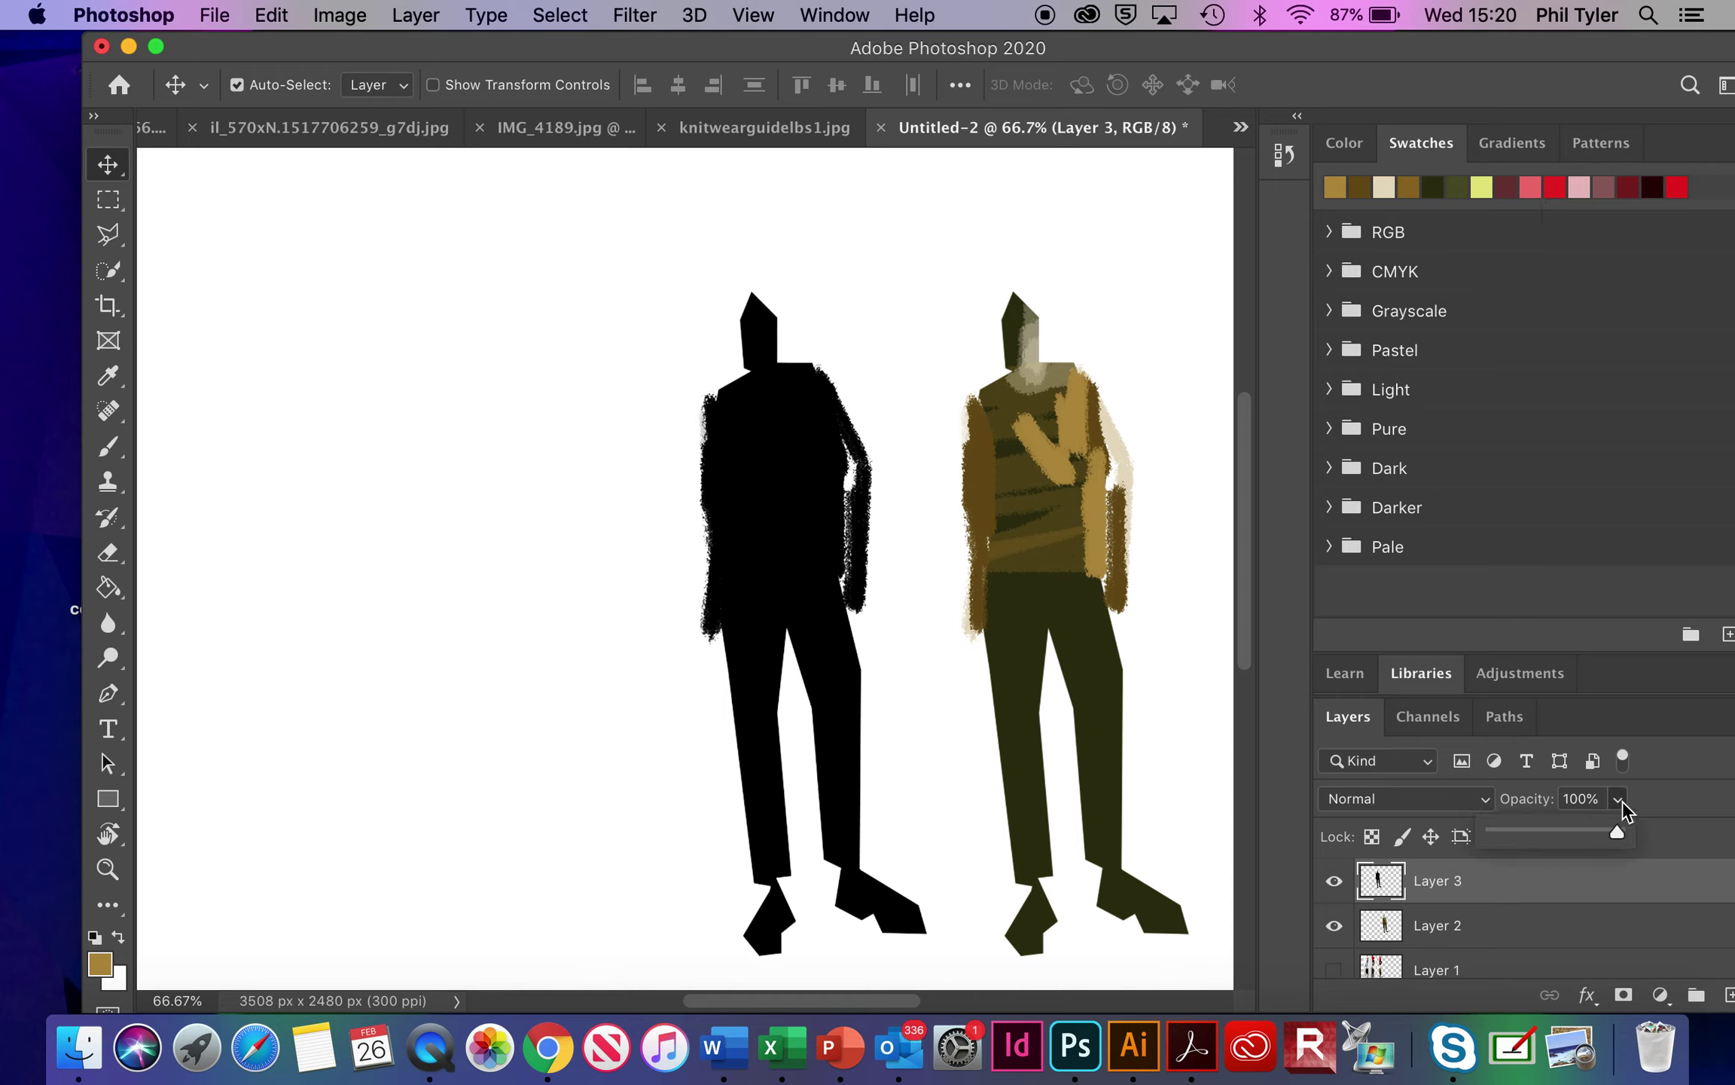
drag(1583, 828, 1562, 832)
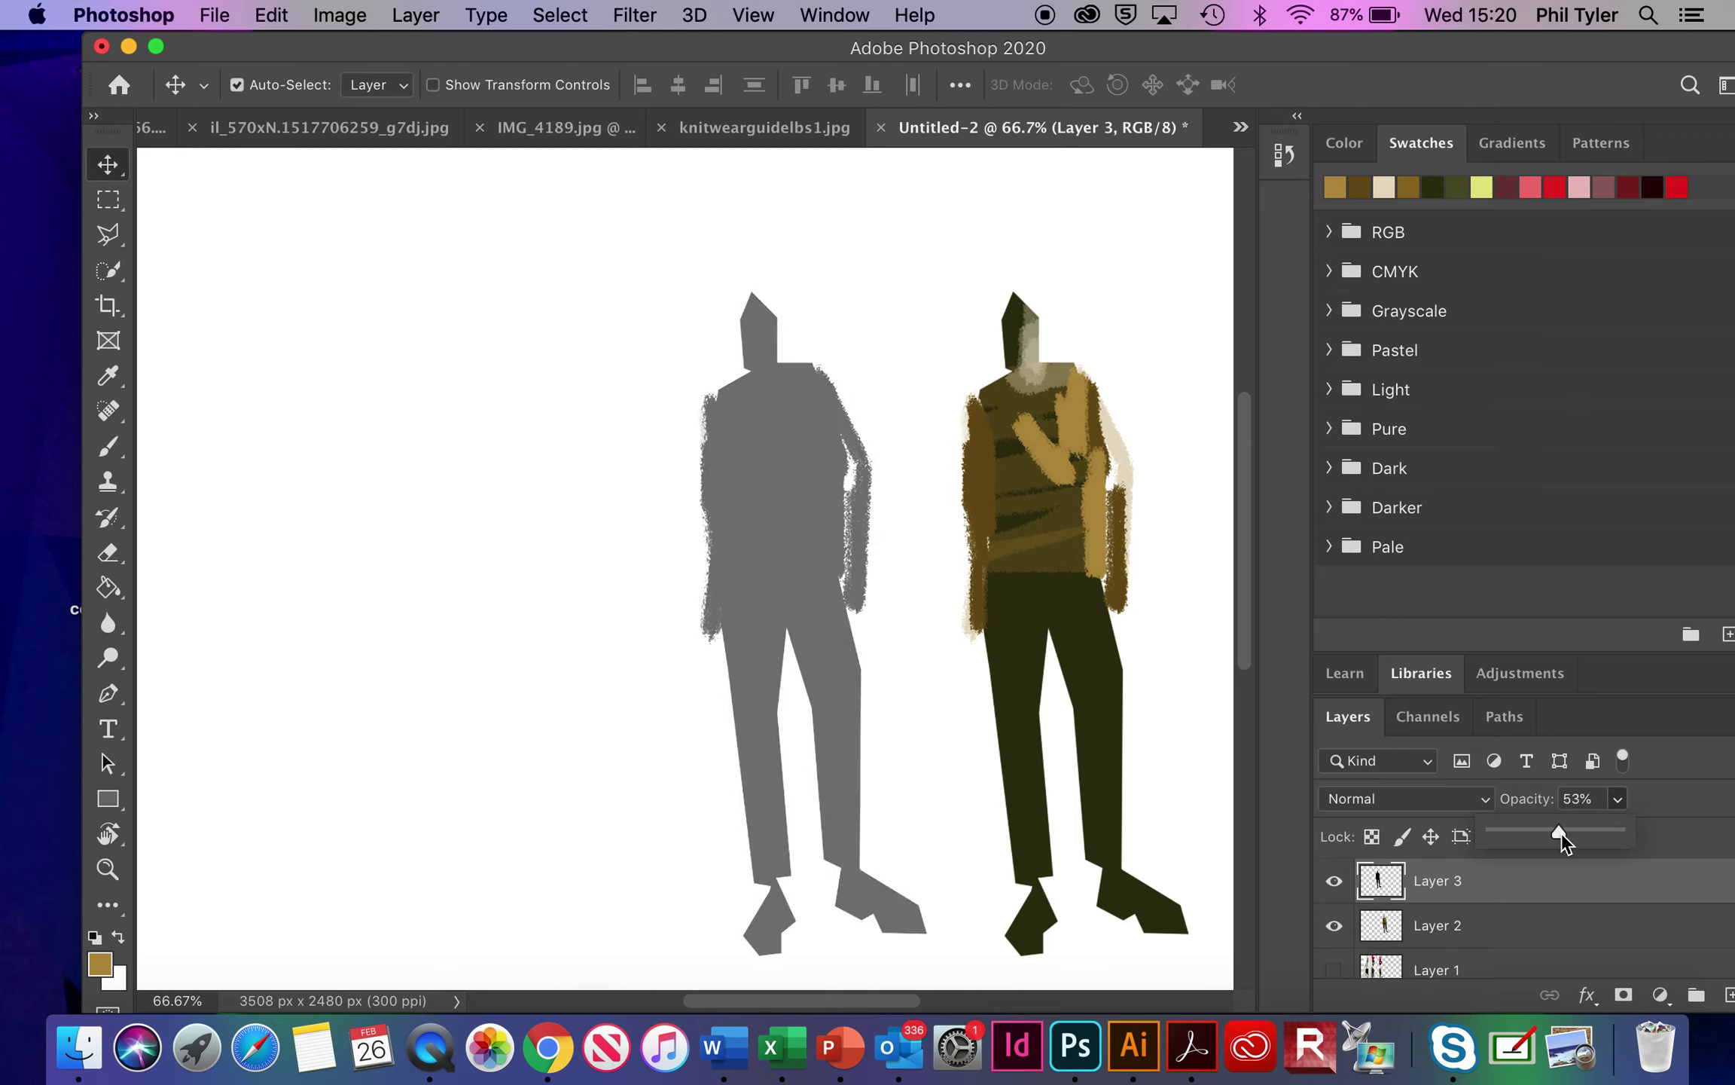
key(super+t)
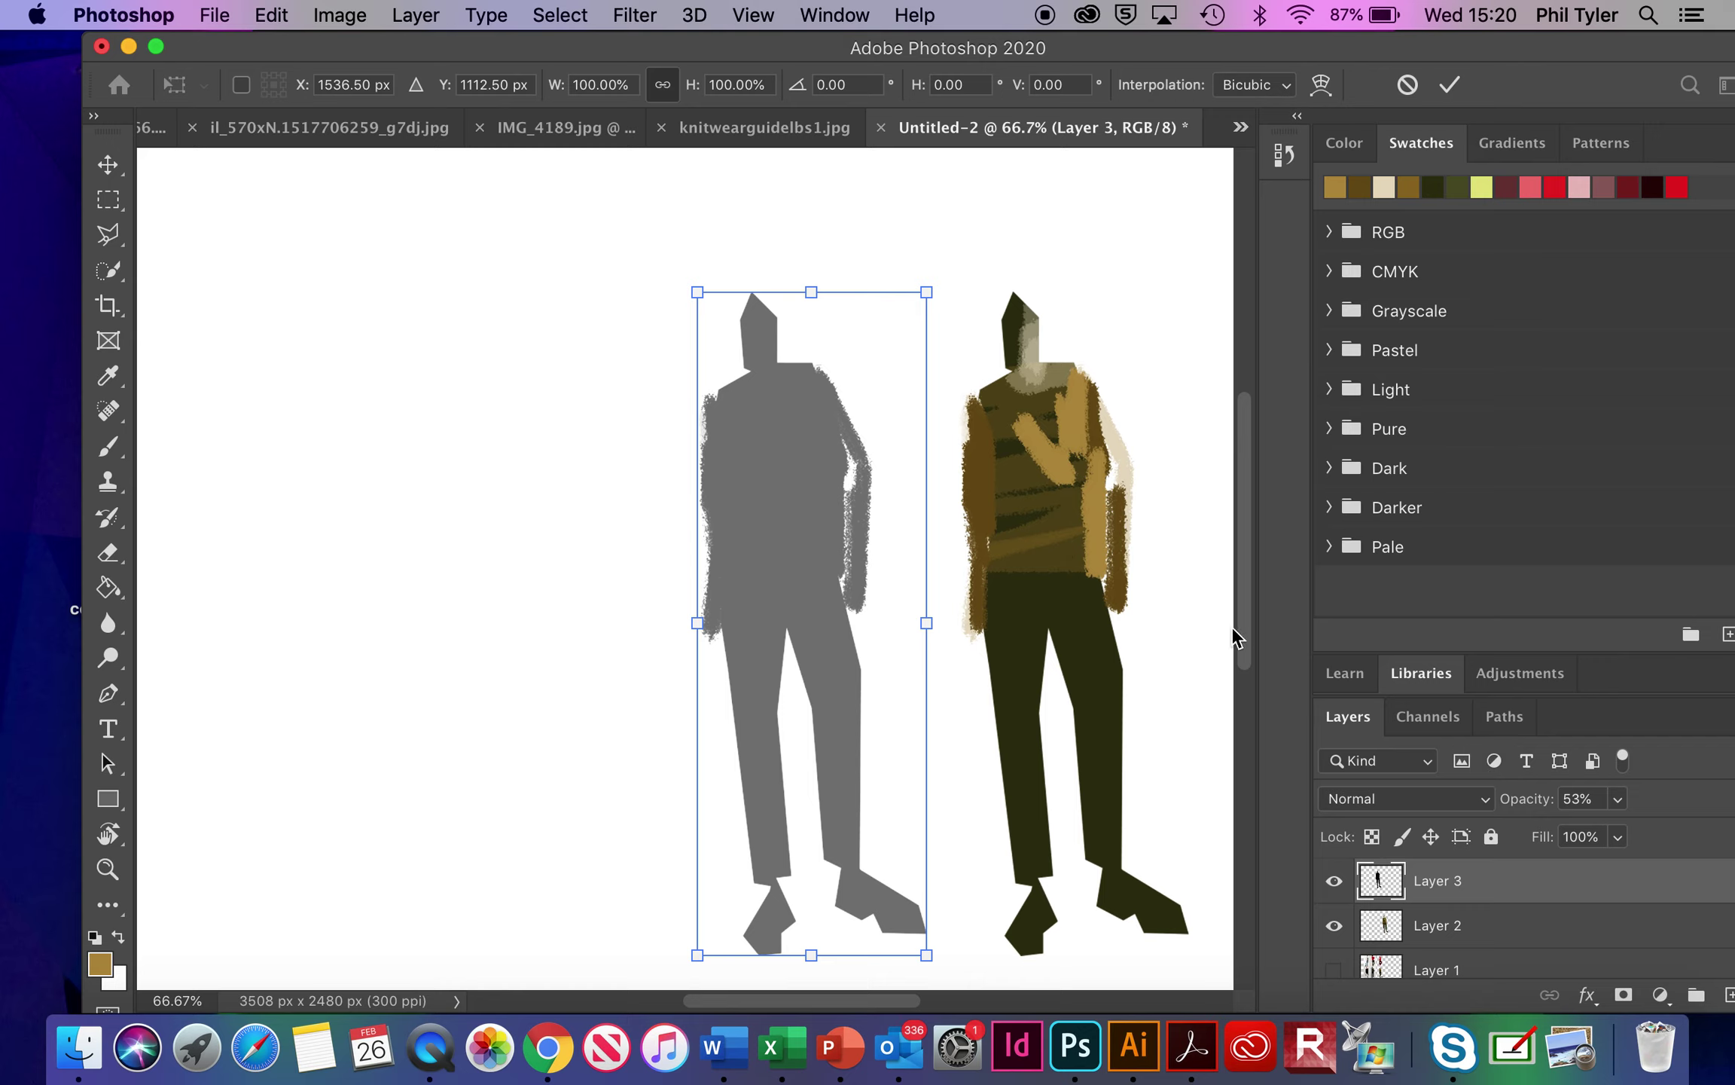
drag(670, 276, 518, 731)
drag(652, 765, 589, 931)
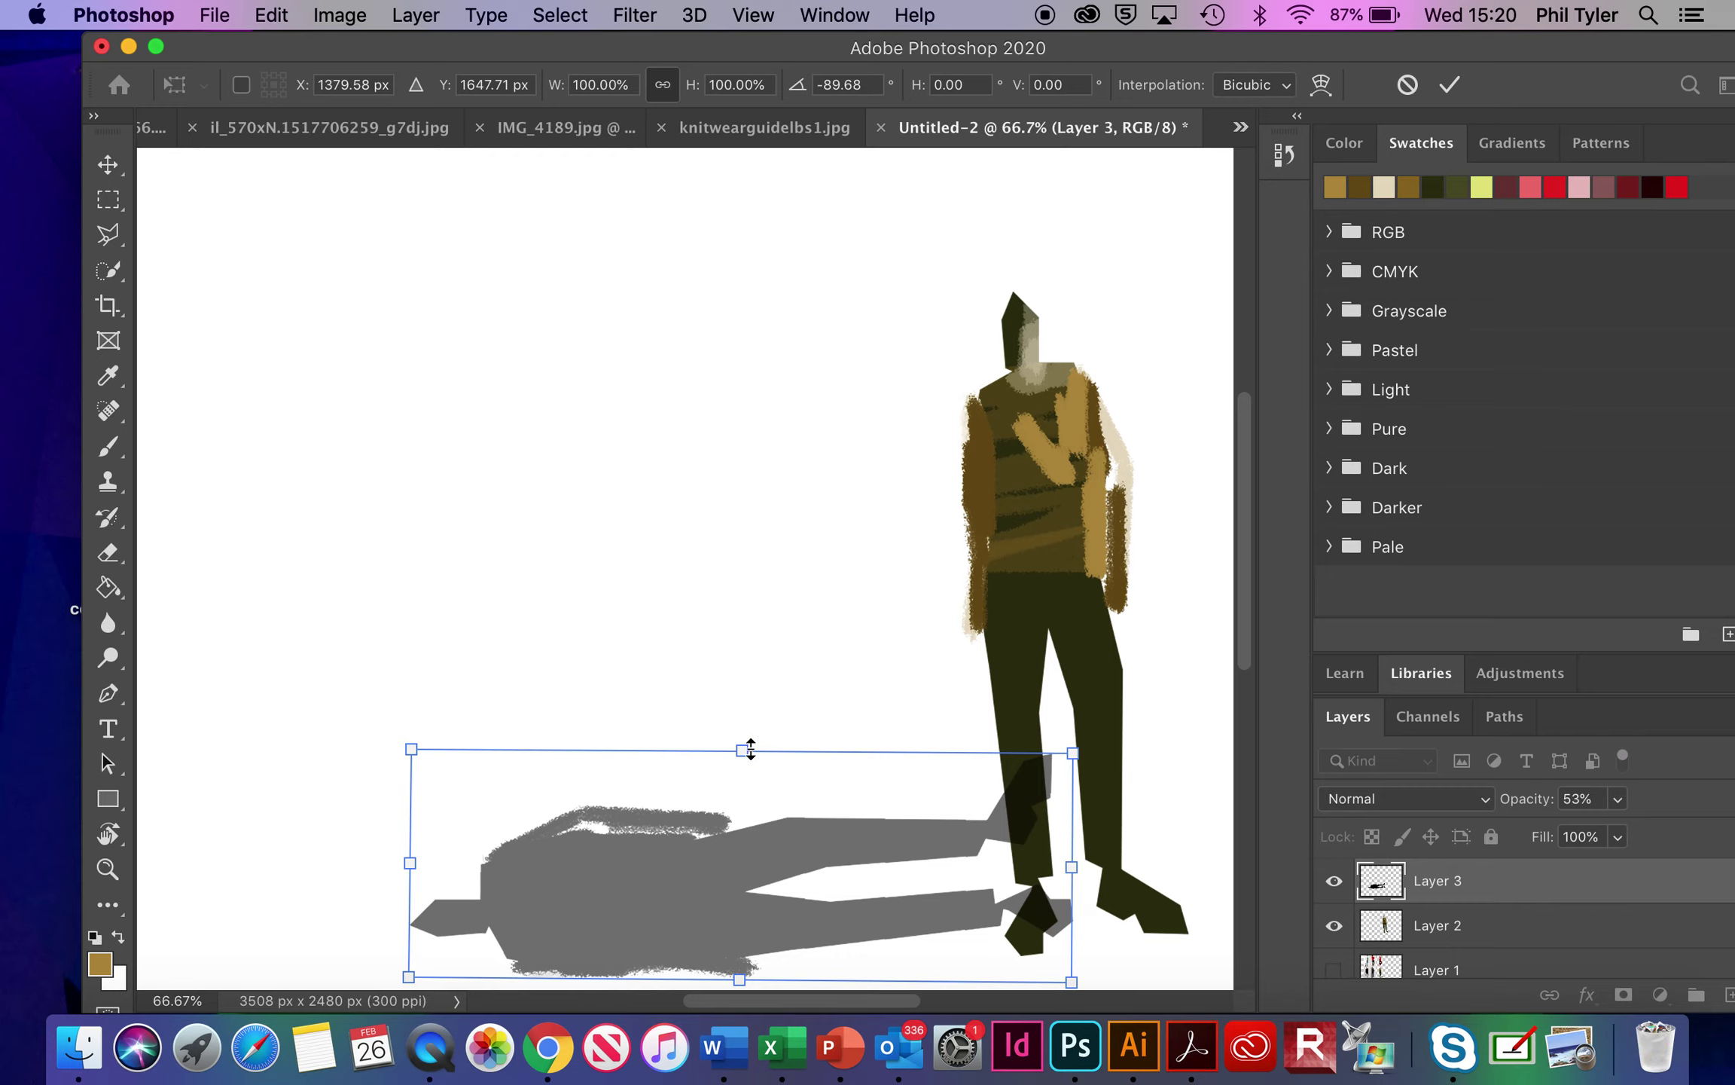
drag(743, 749, 743, 829)
mouse_move(731, 896)
mouse_down()
mouse_move(781, 892)
mouse_move(723, 896)
mouse_up()
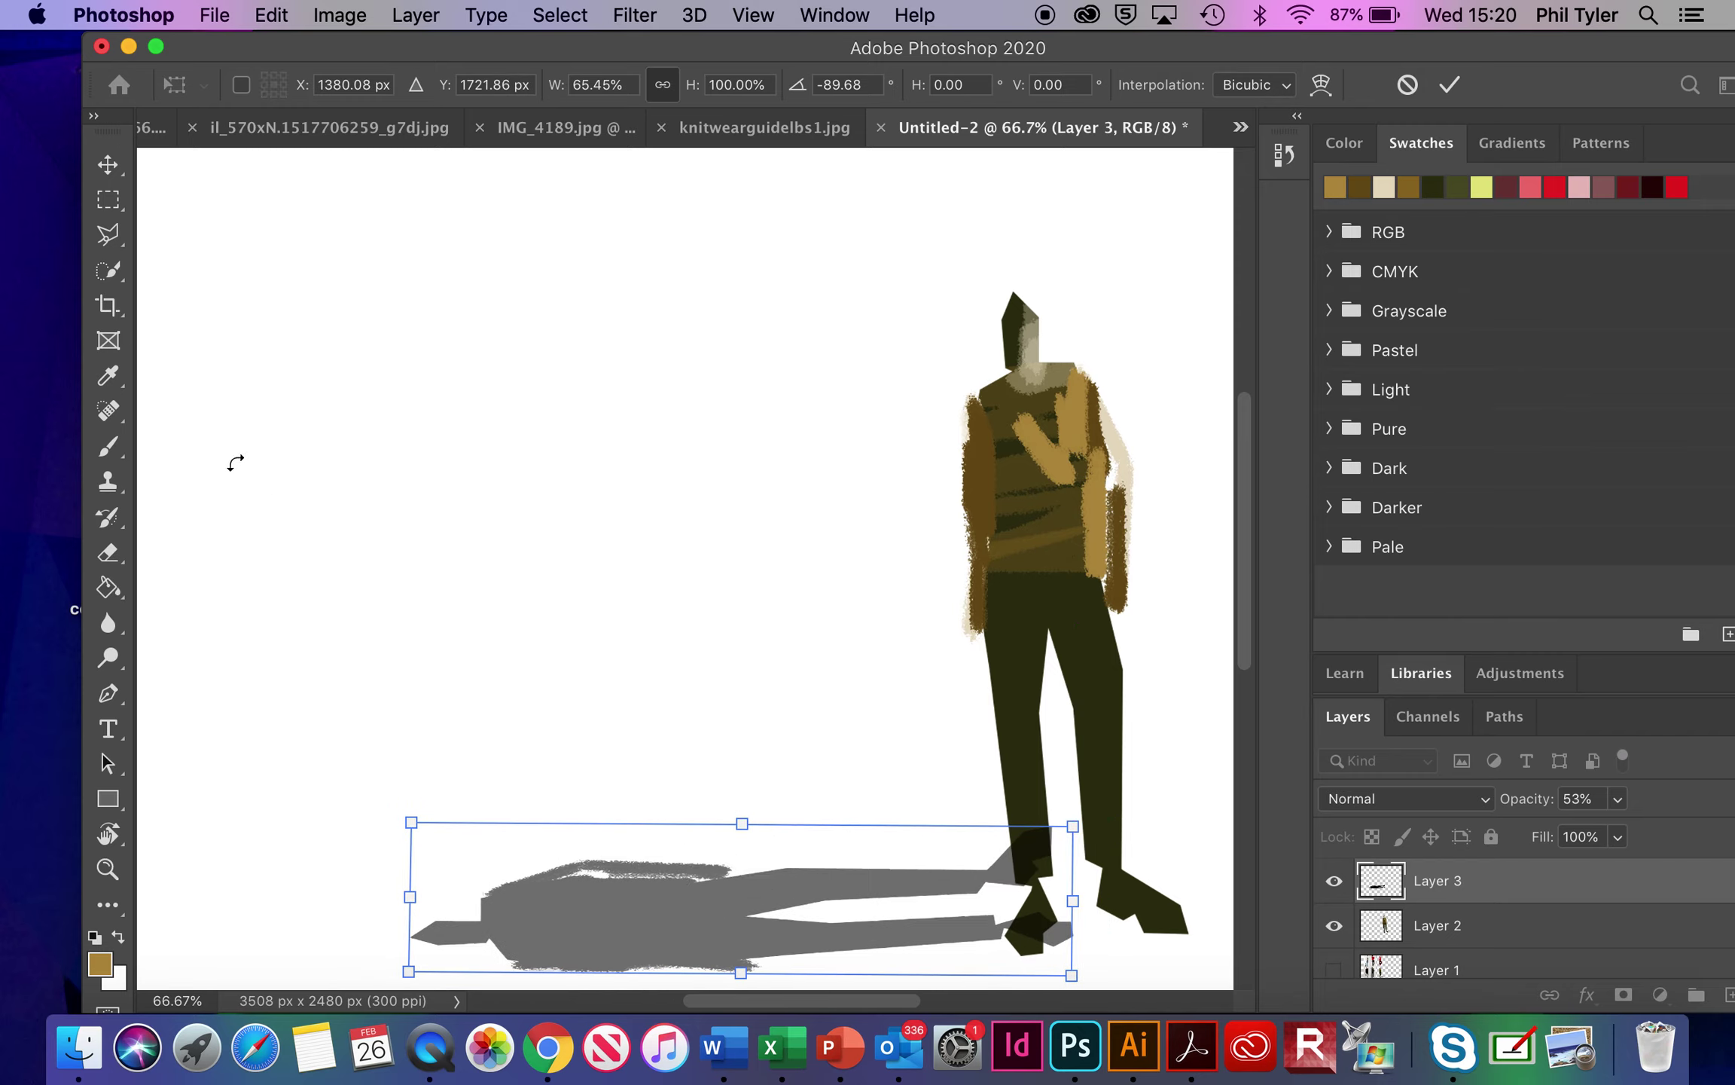
click(271, 15)
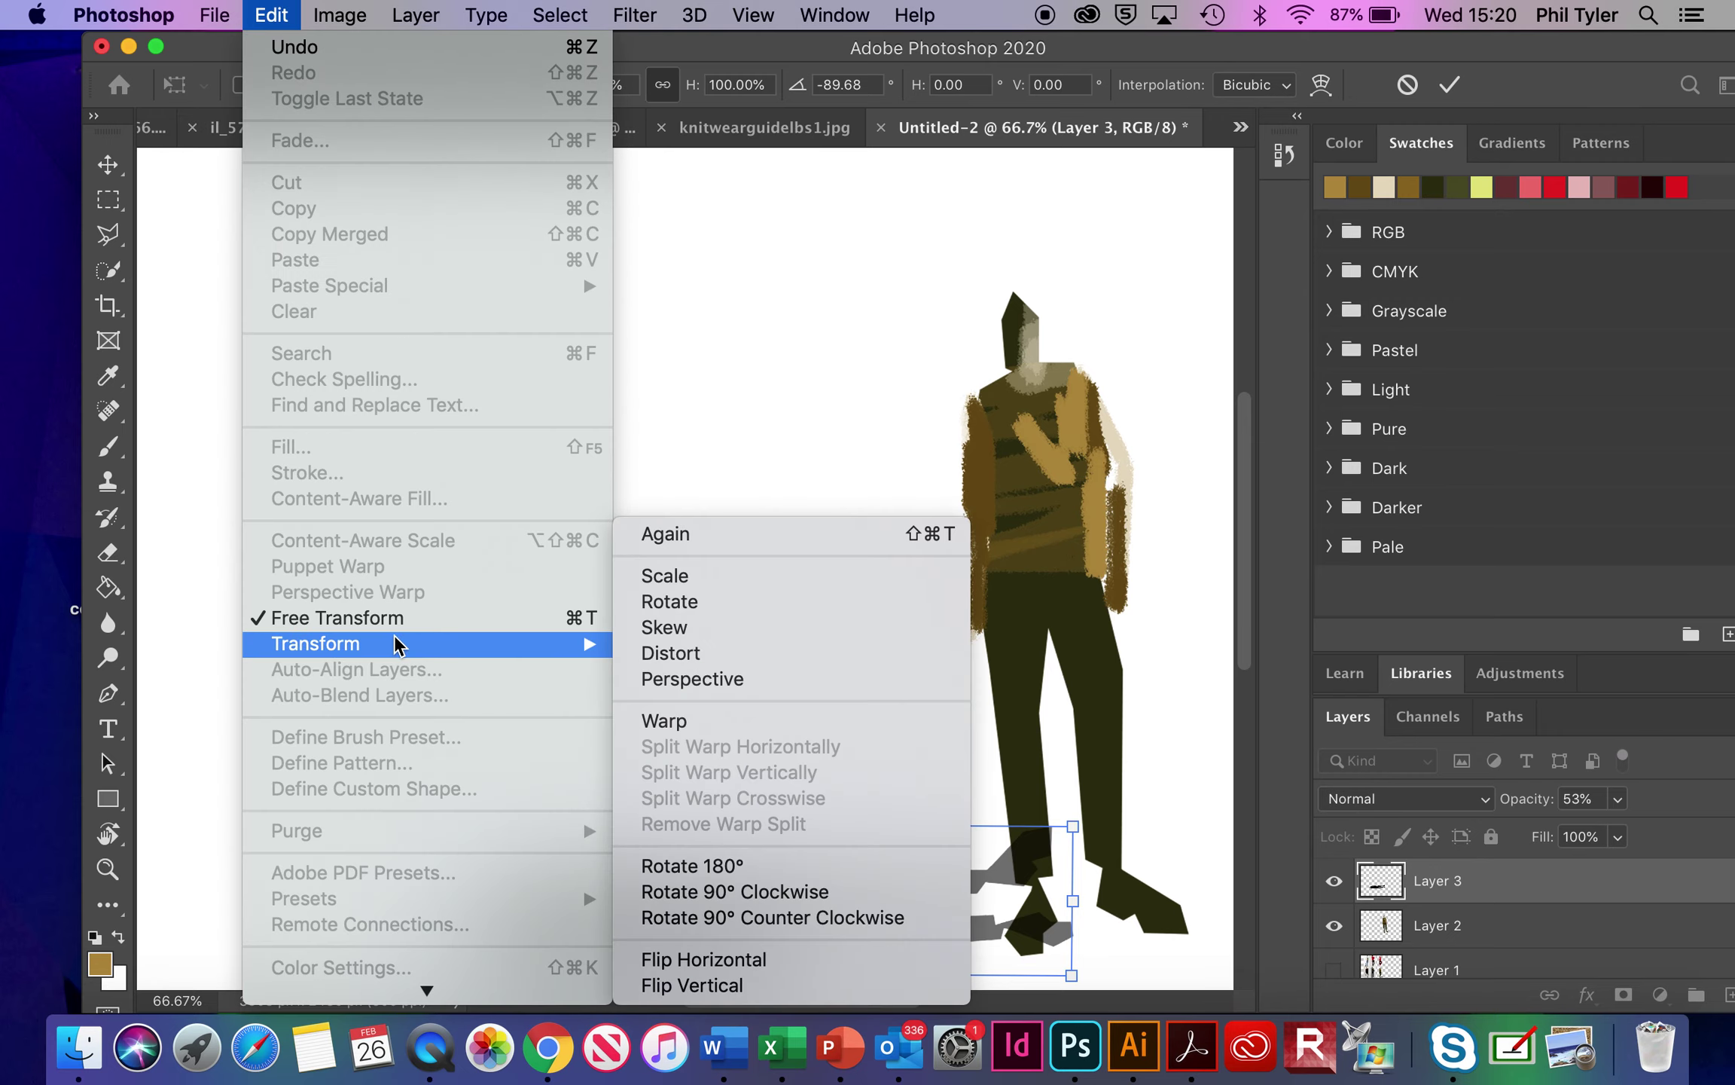
Skew the shadow's corners under the figure's feet and stack Layer 2 above the shadow
mouse_move(566, 651)
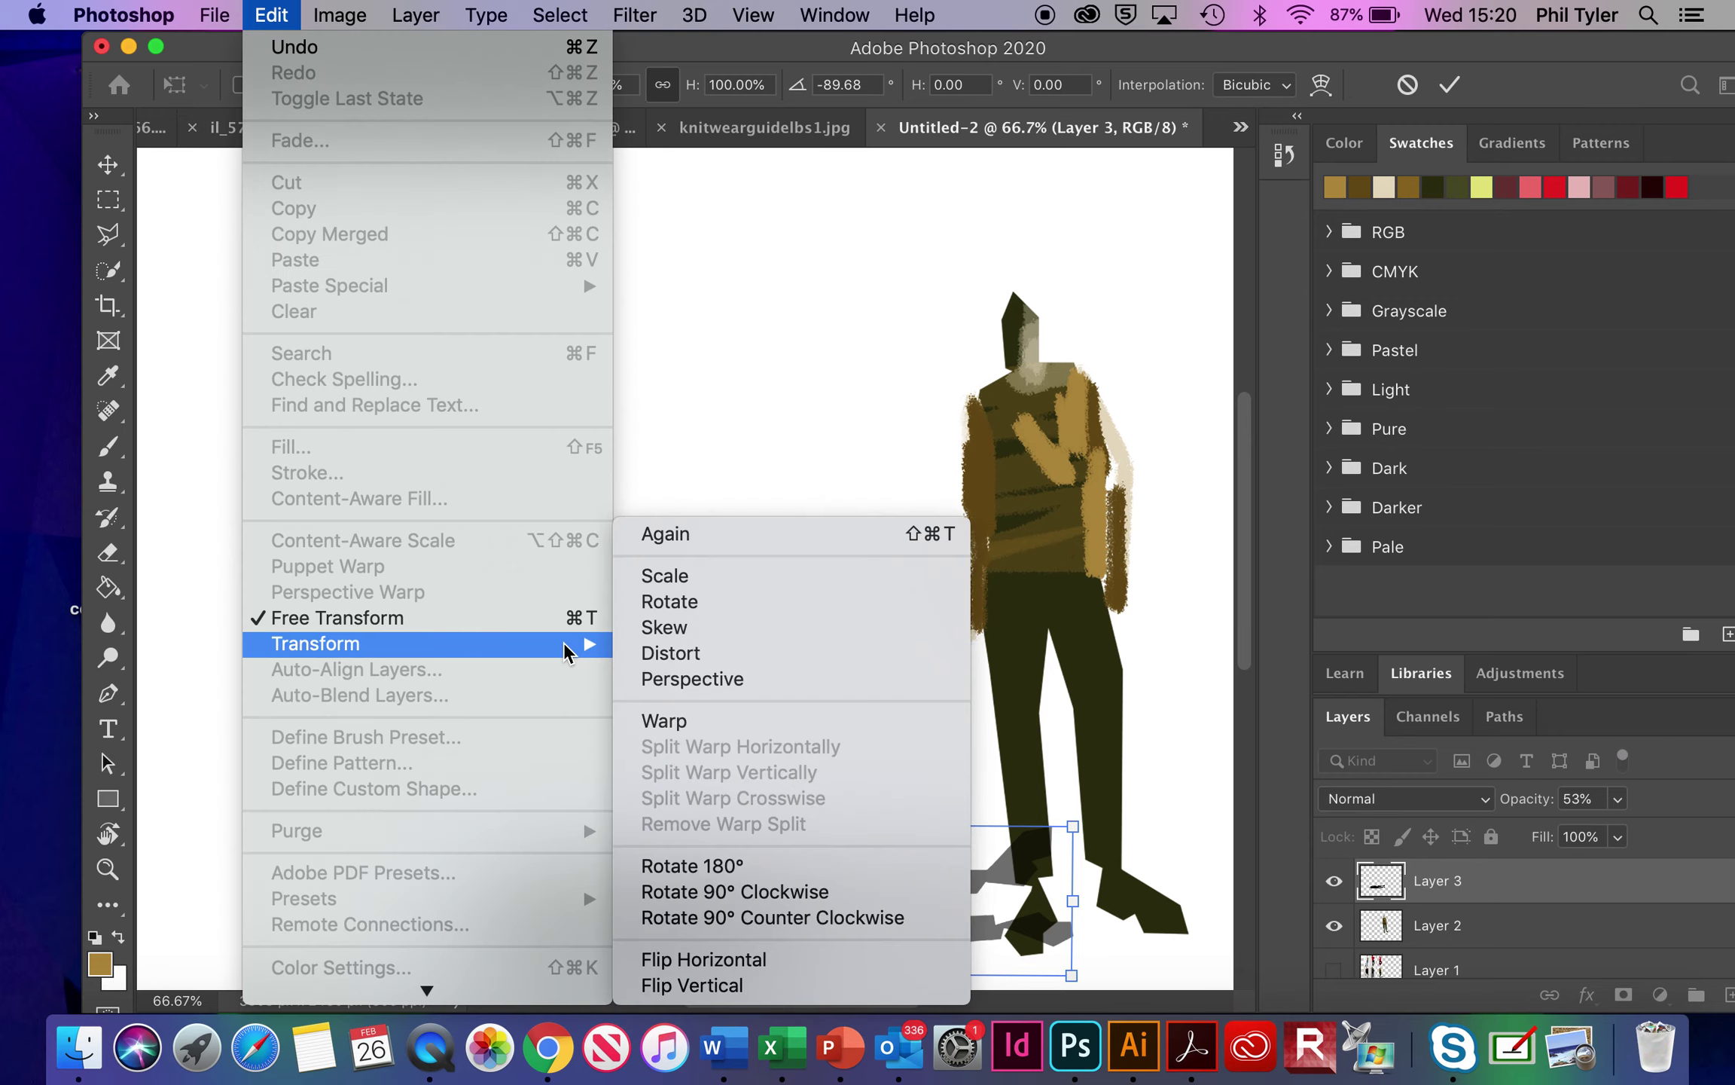
click(709, 627)
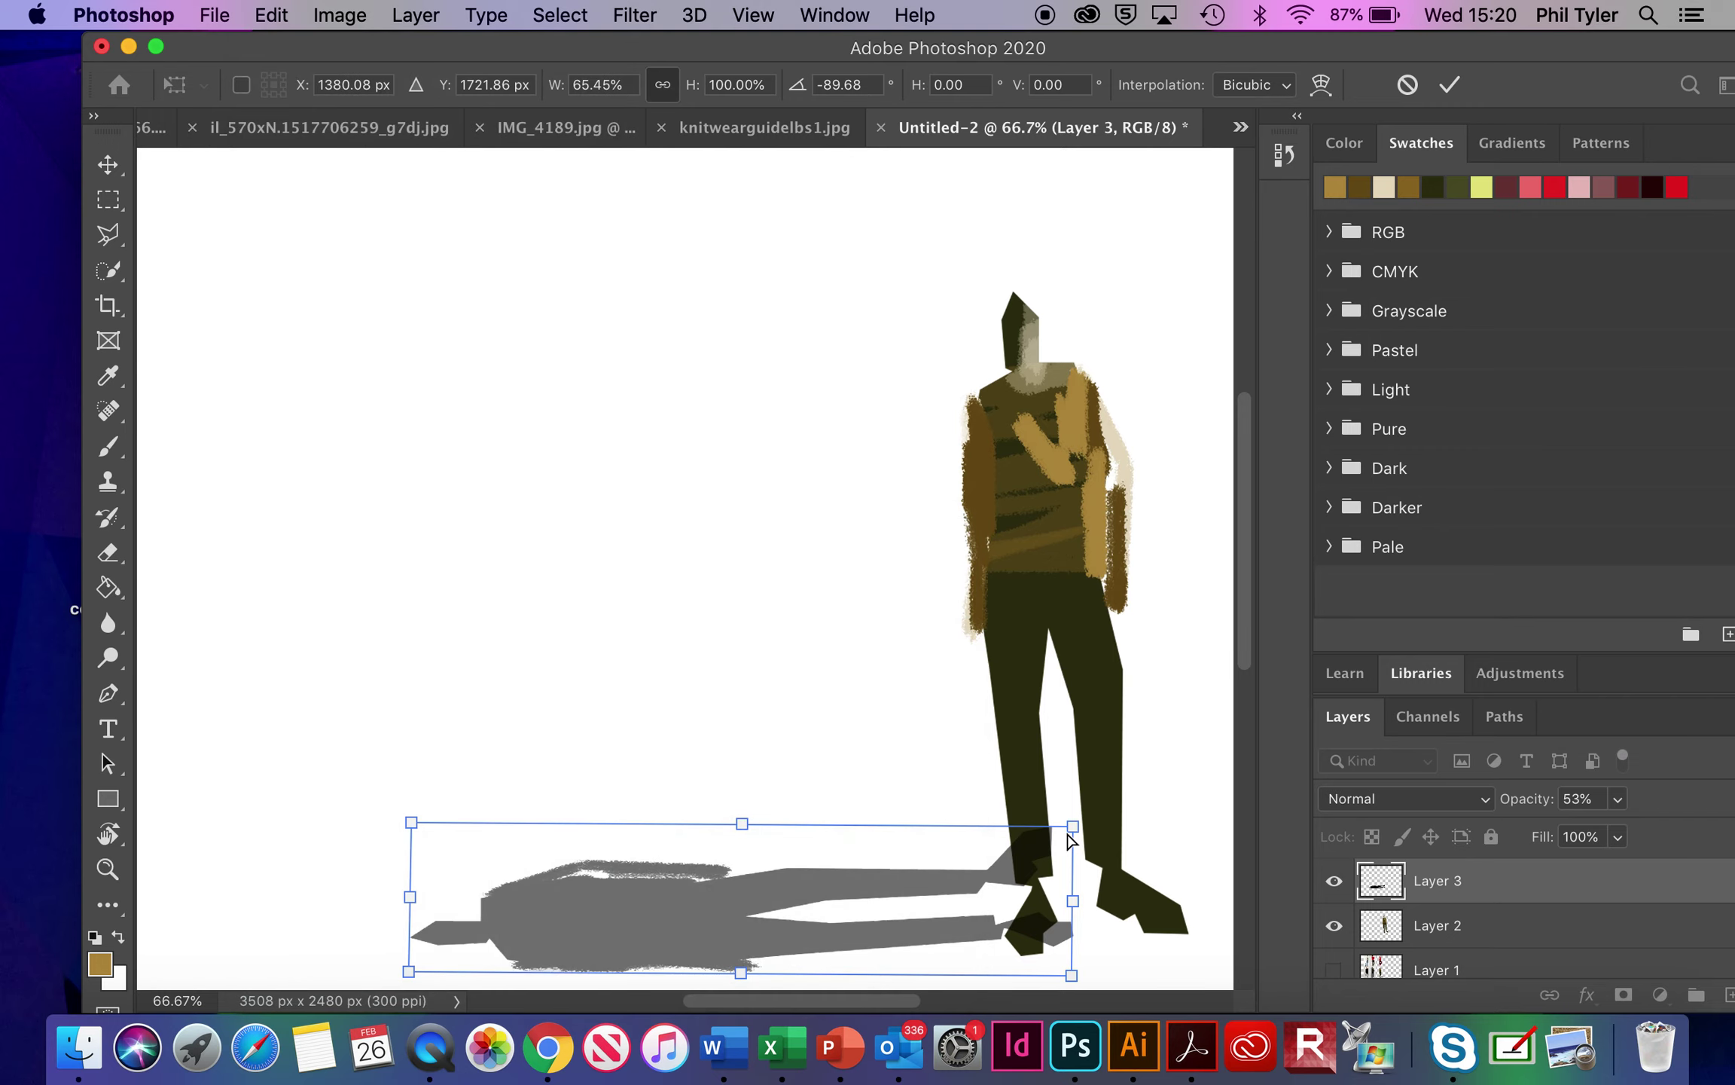
drag(1080, 834, 1160, 911)
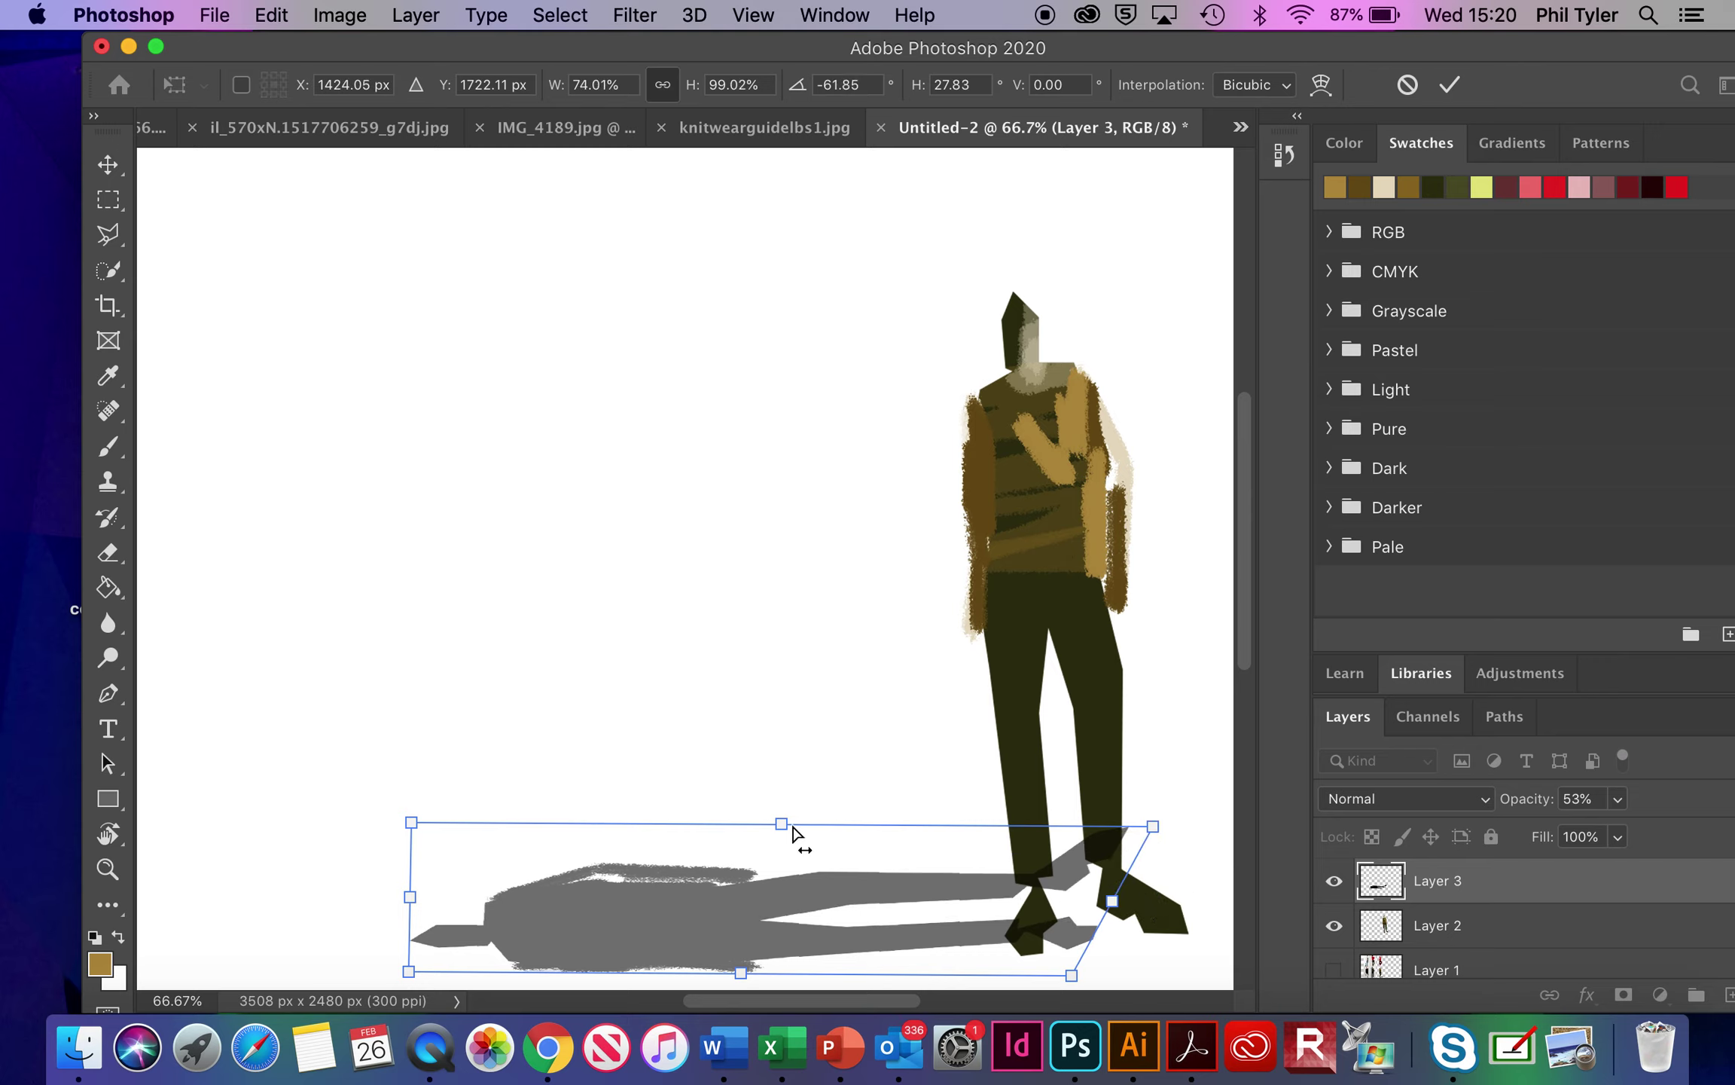
drag(792, 832, 779, 866)
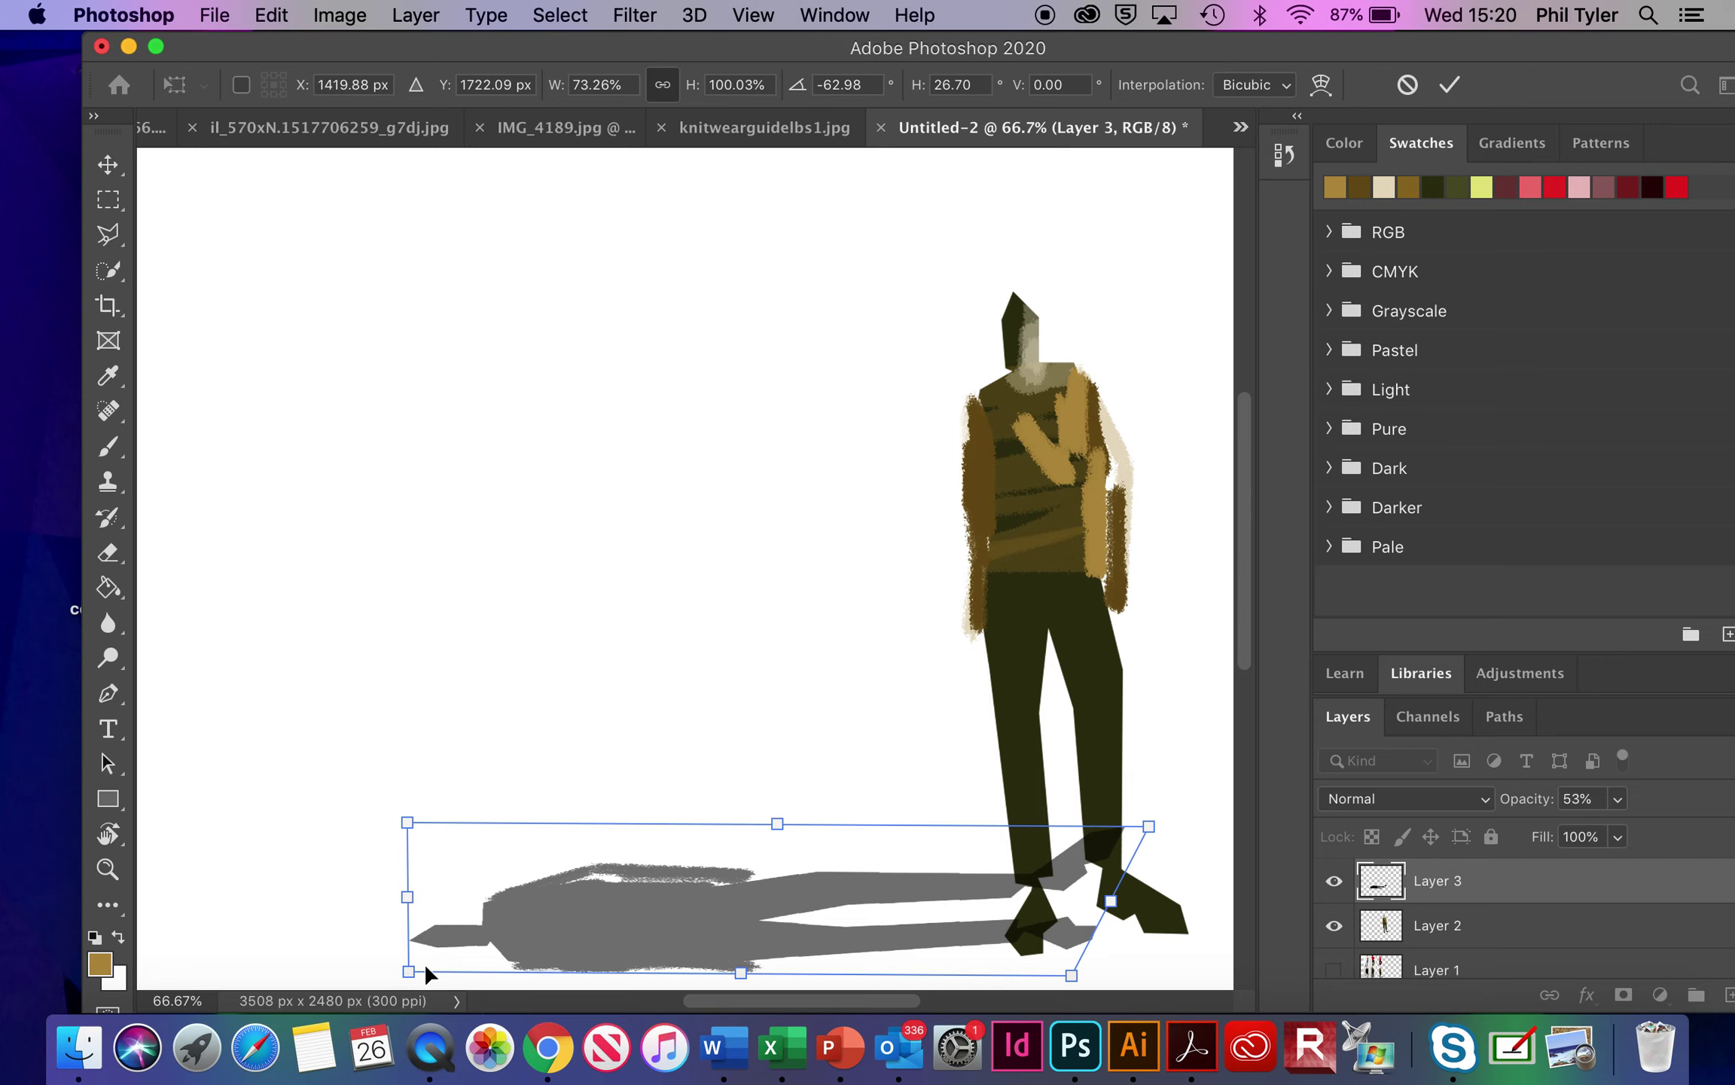
drag(1071, 976, 1004, 937)
drag(1150, 834, 1146, 890)
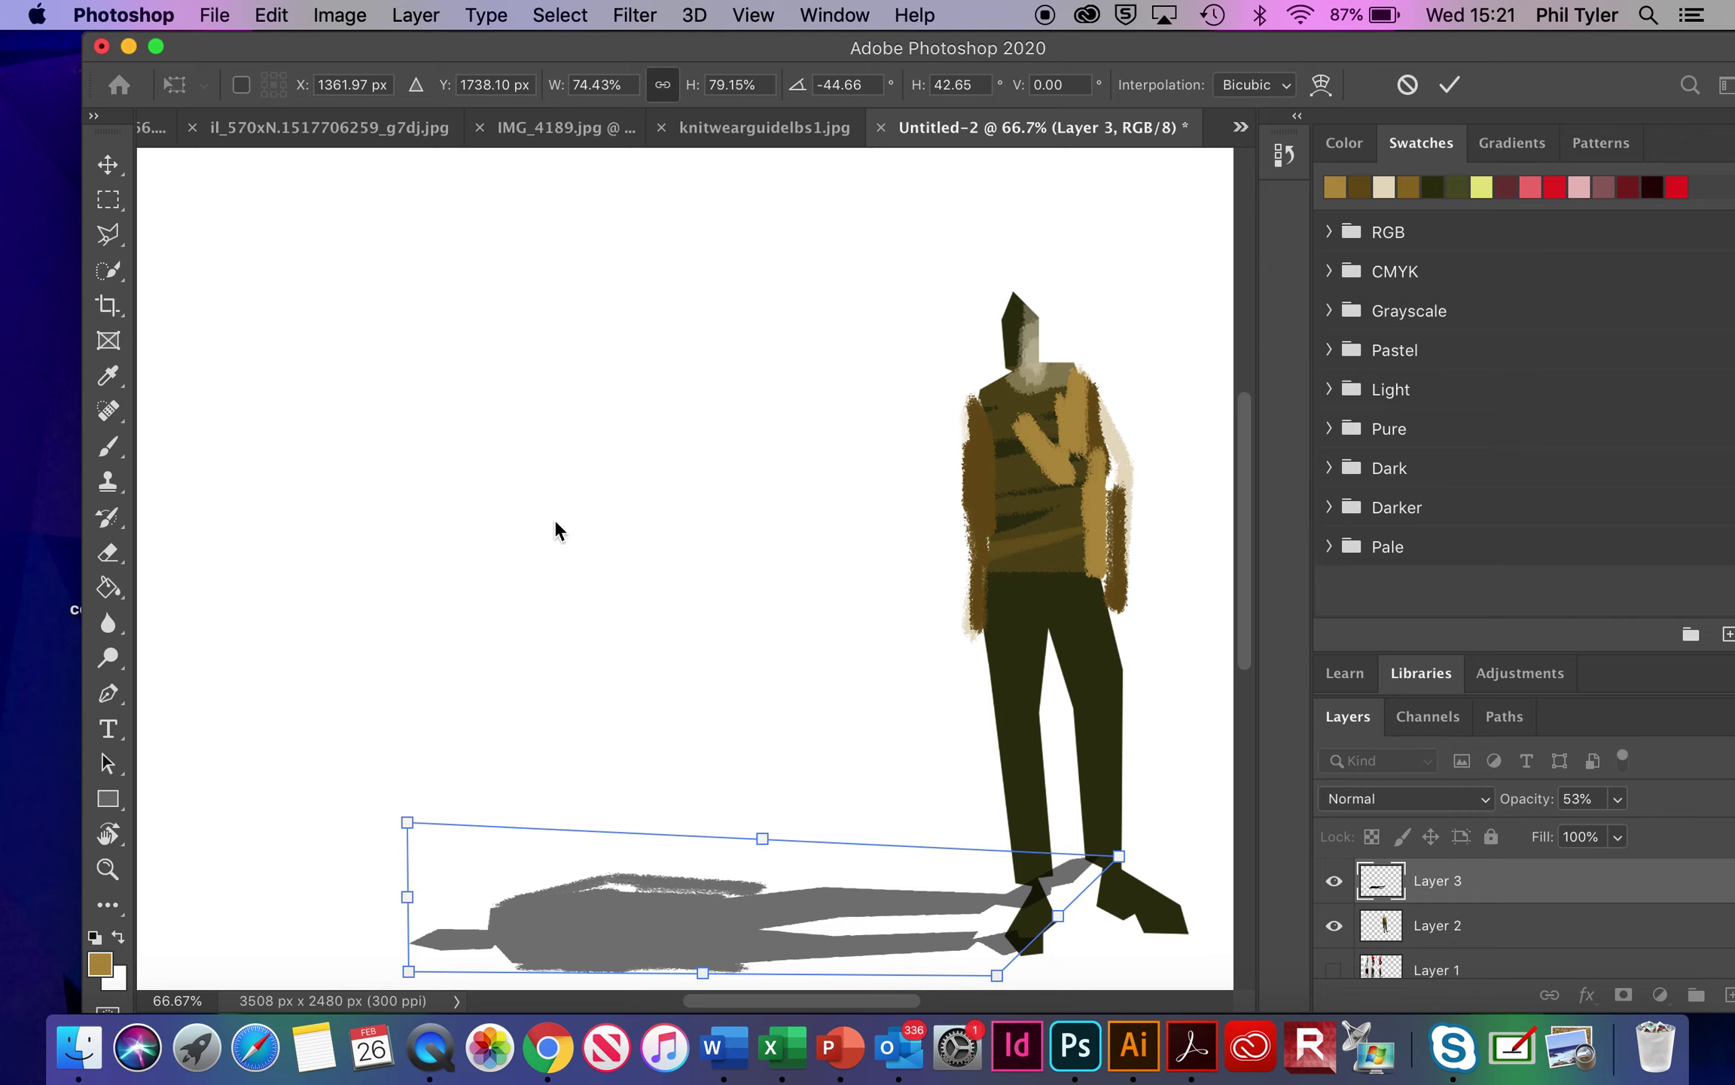
click(108, 164)
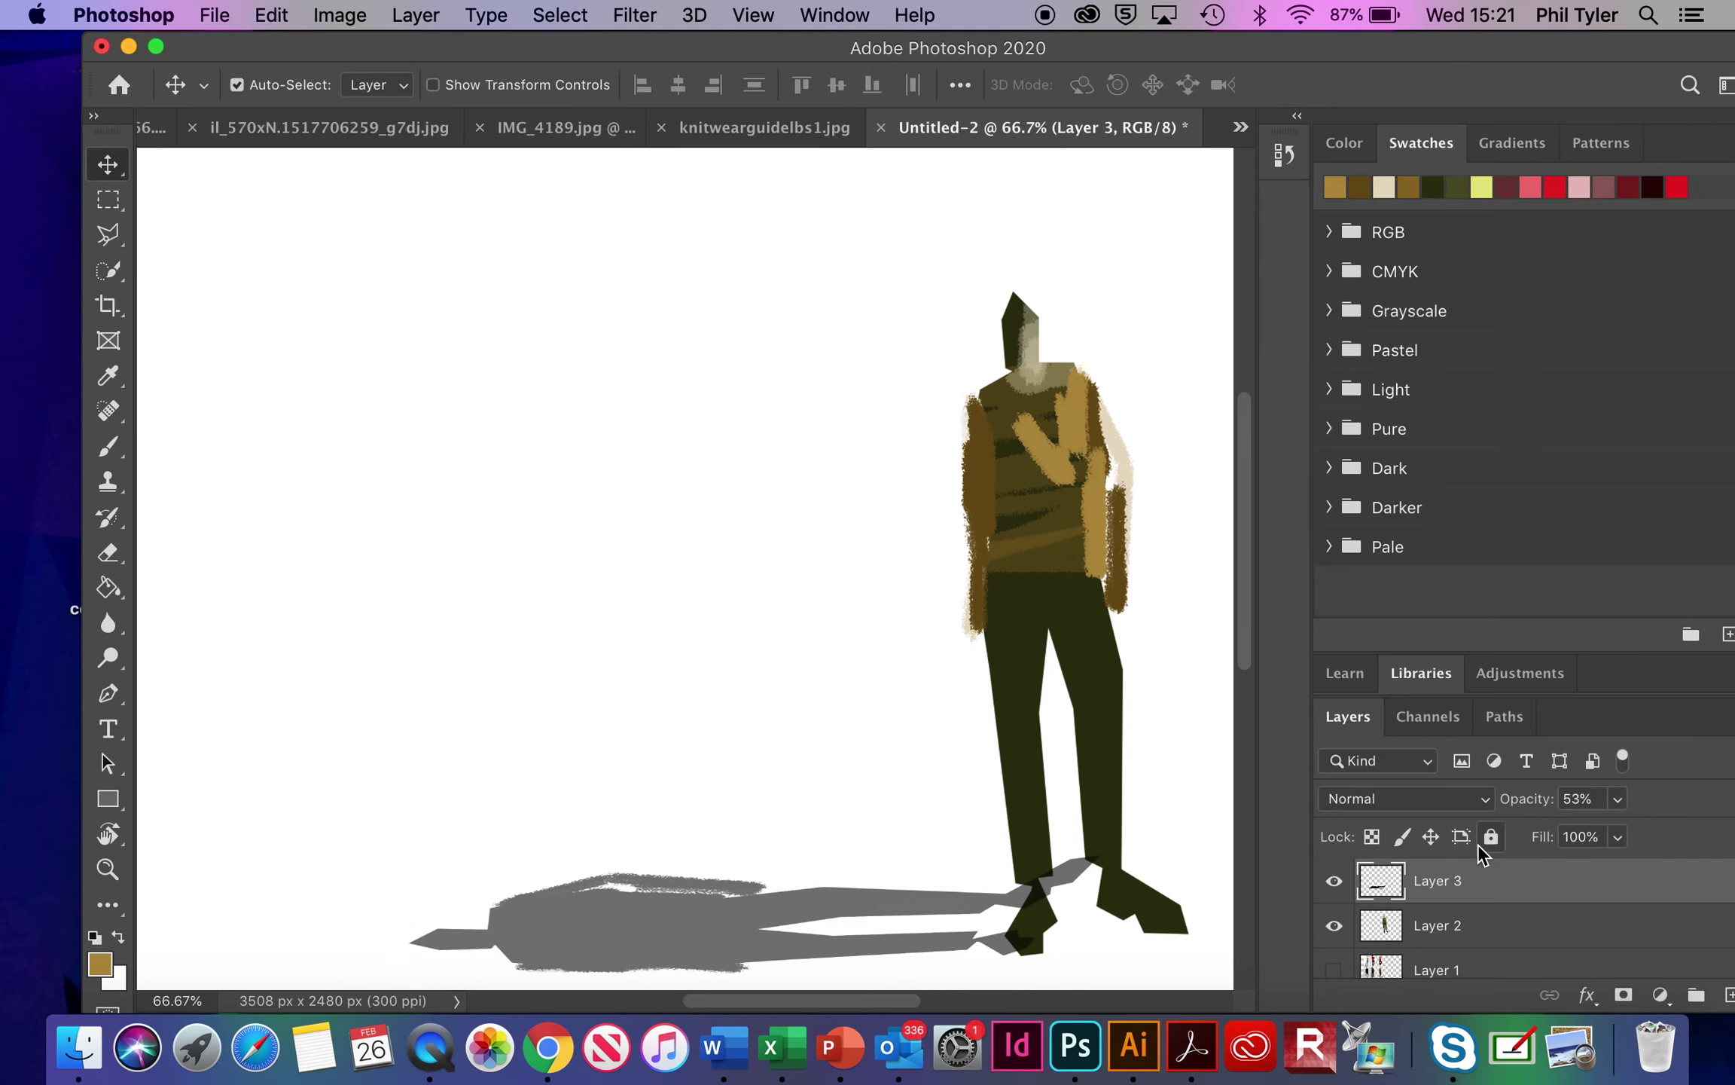
drag(1458, 927, 1459, 876)
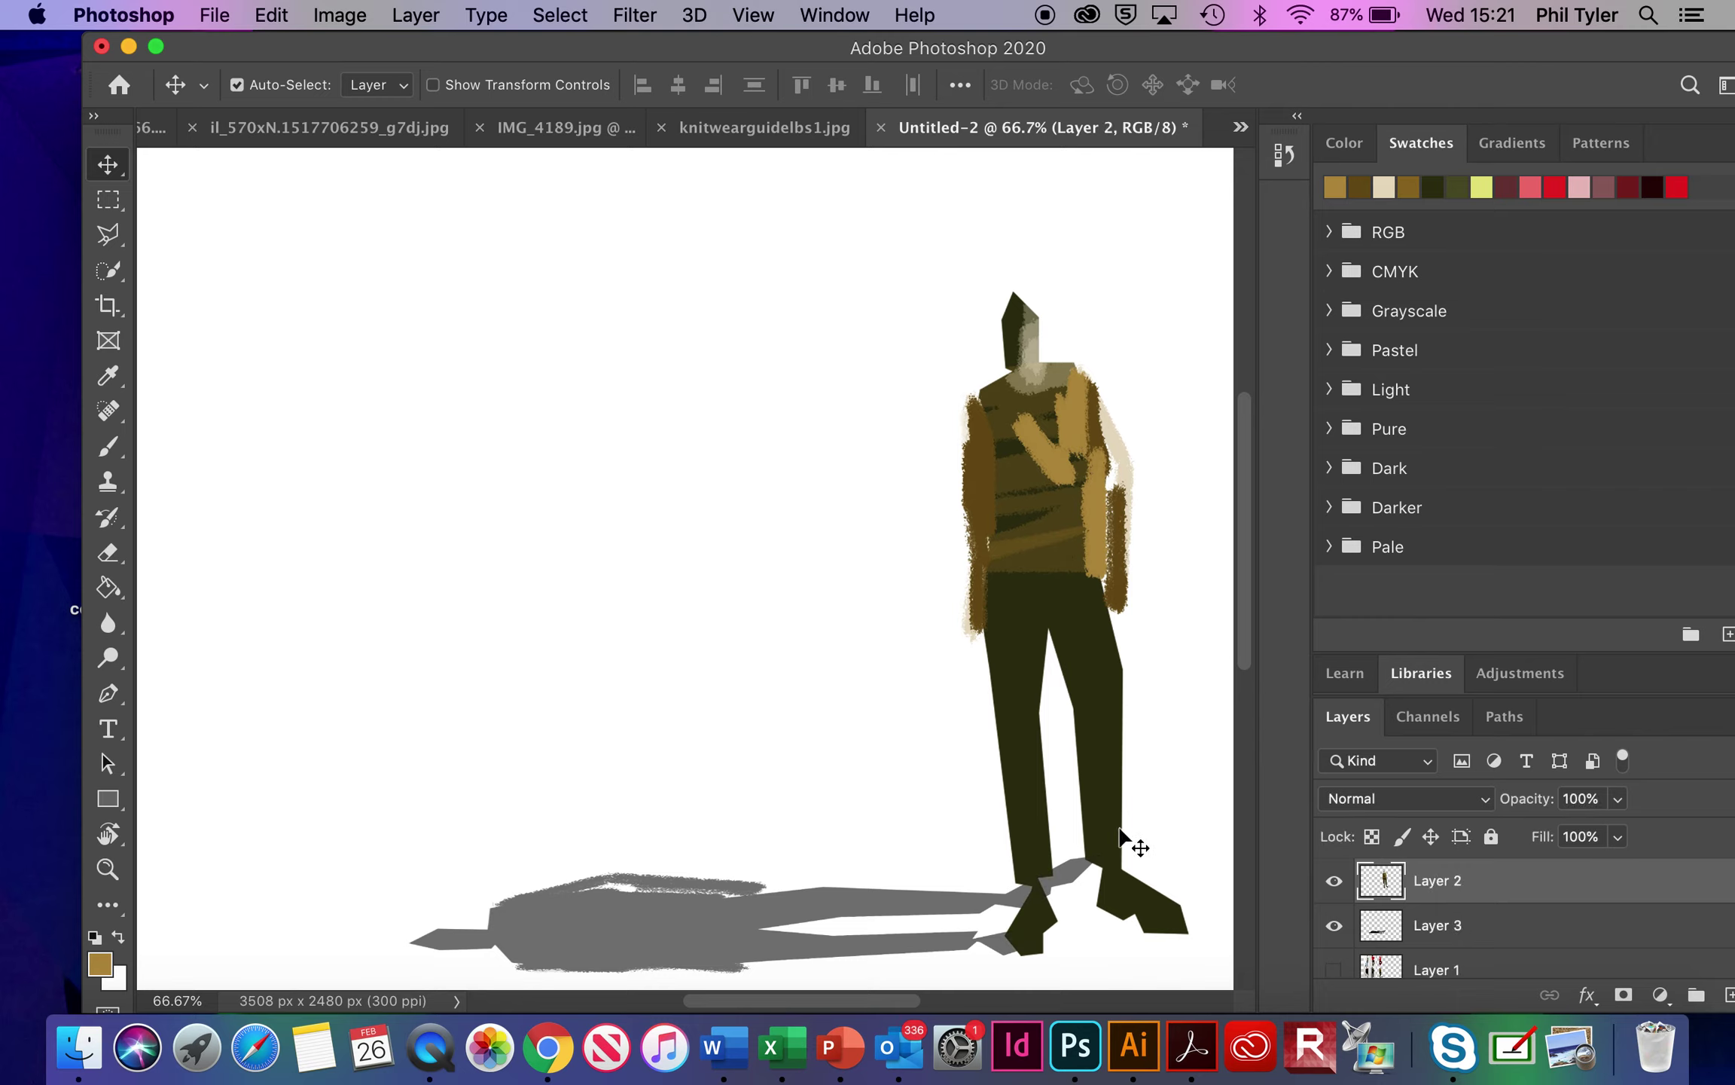
click(1444, 925)
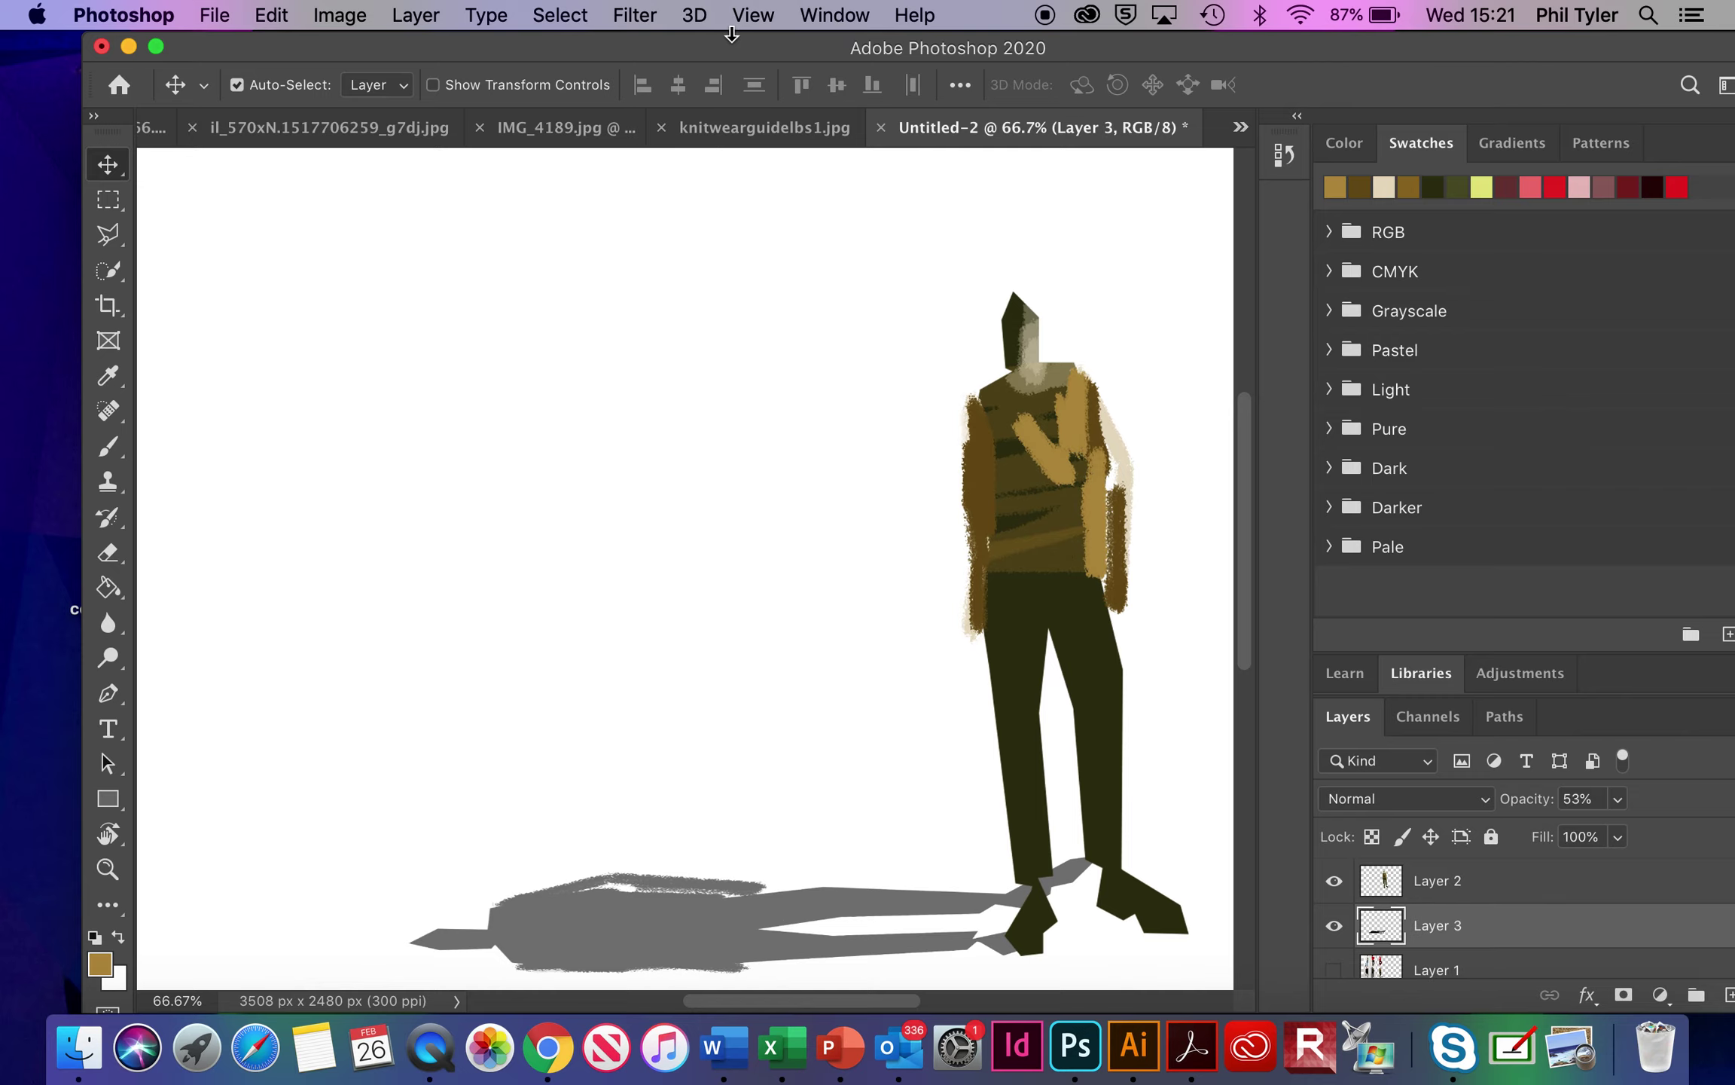
Apply a 4.2-pixel Gaussian Blur to the shadow on Layer 3
click(635, 15)
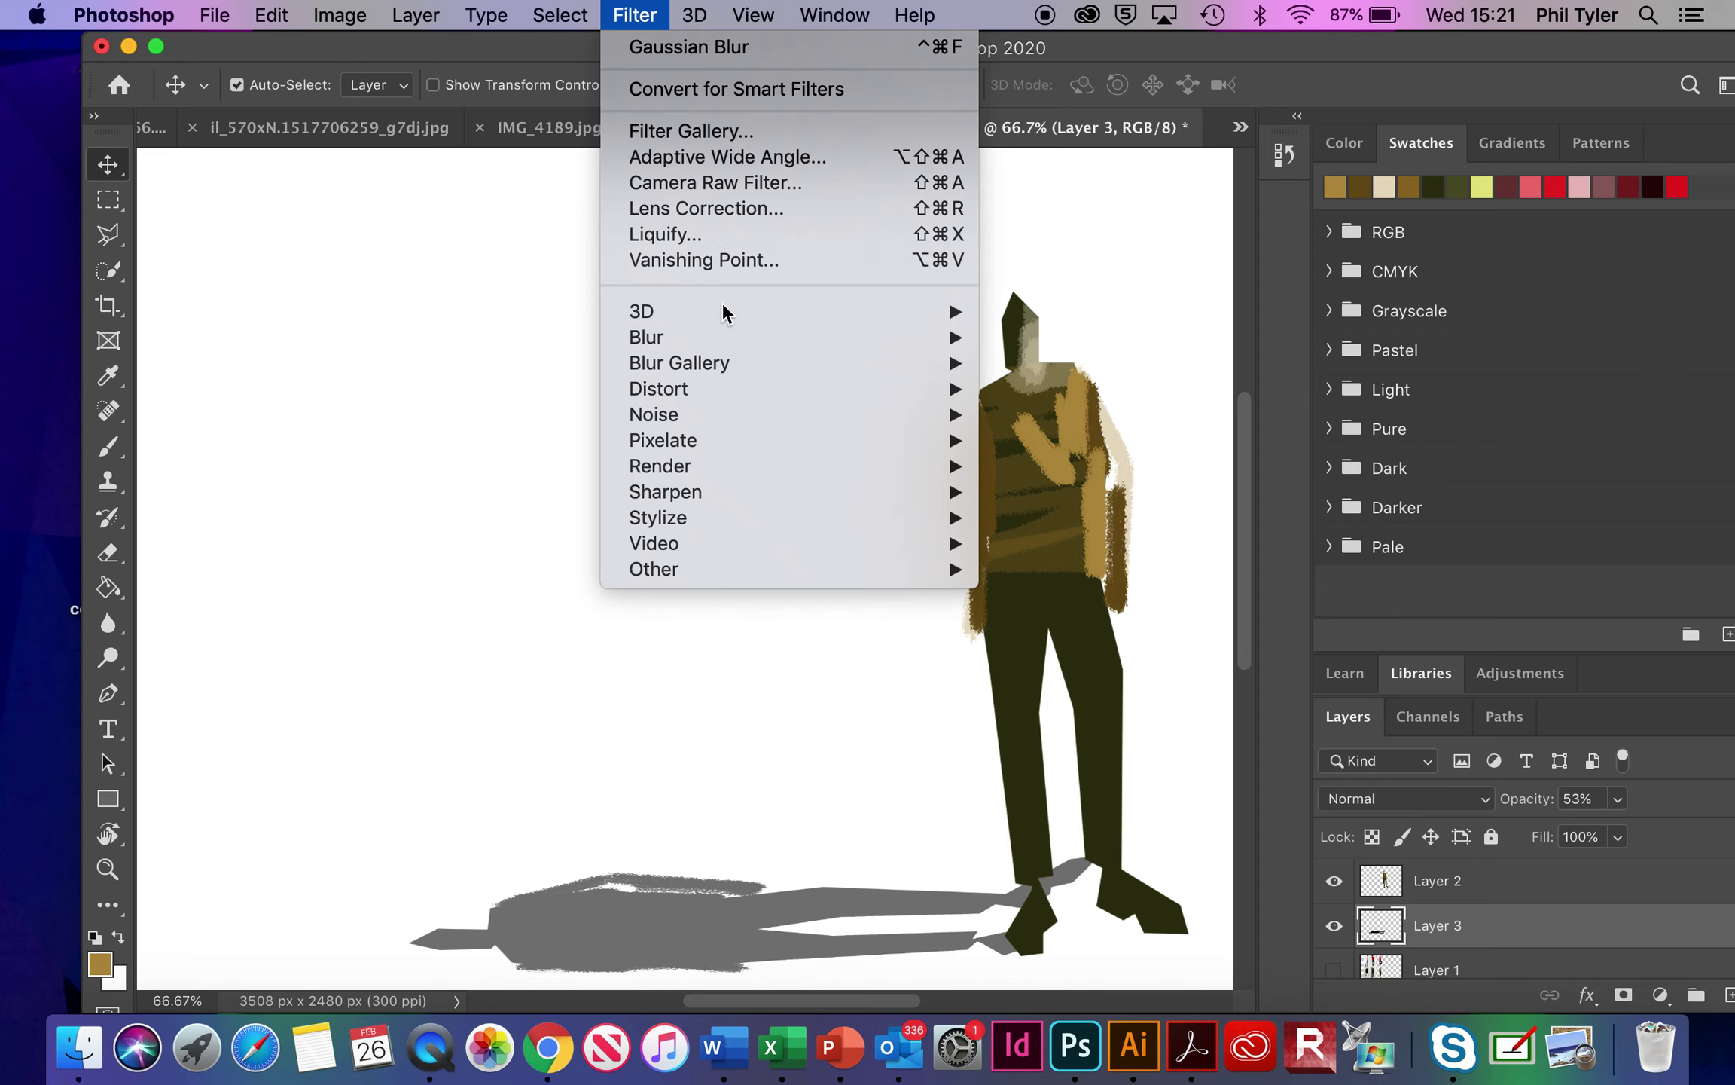
mouse_move(718, 340)
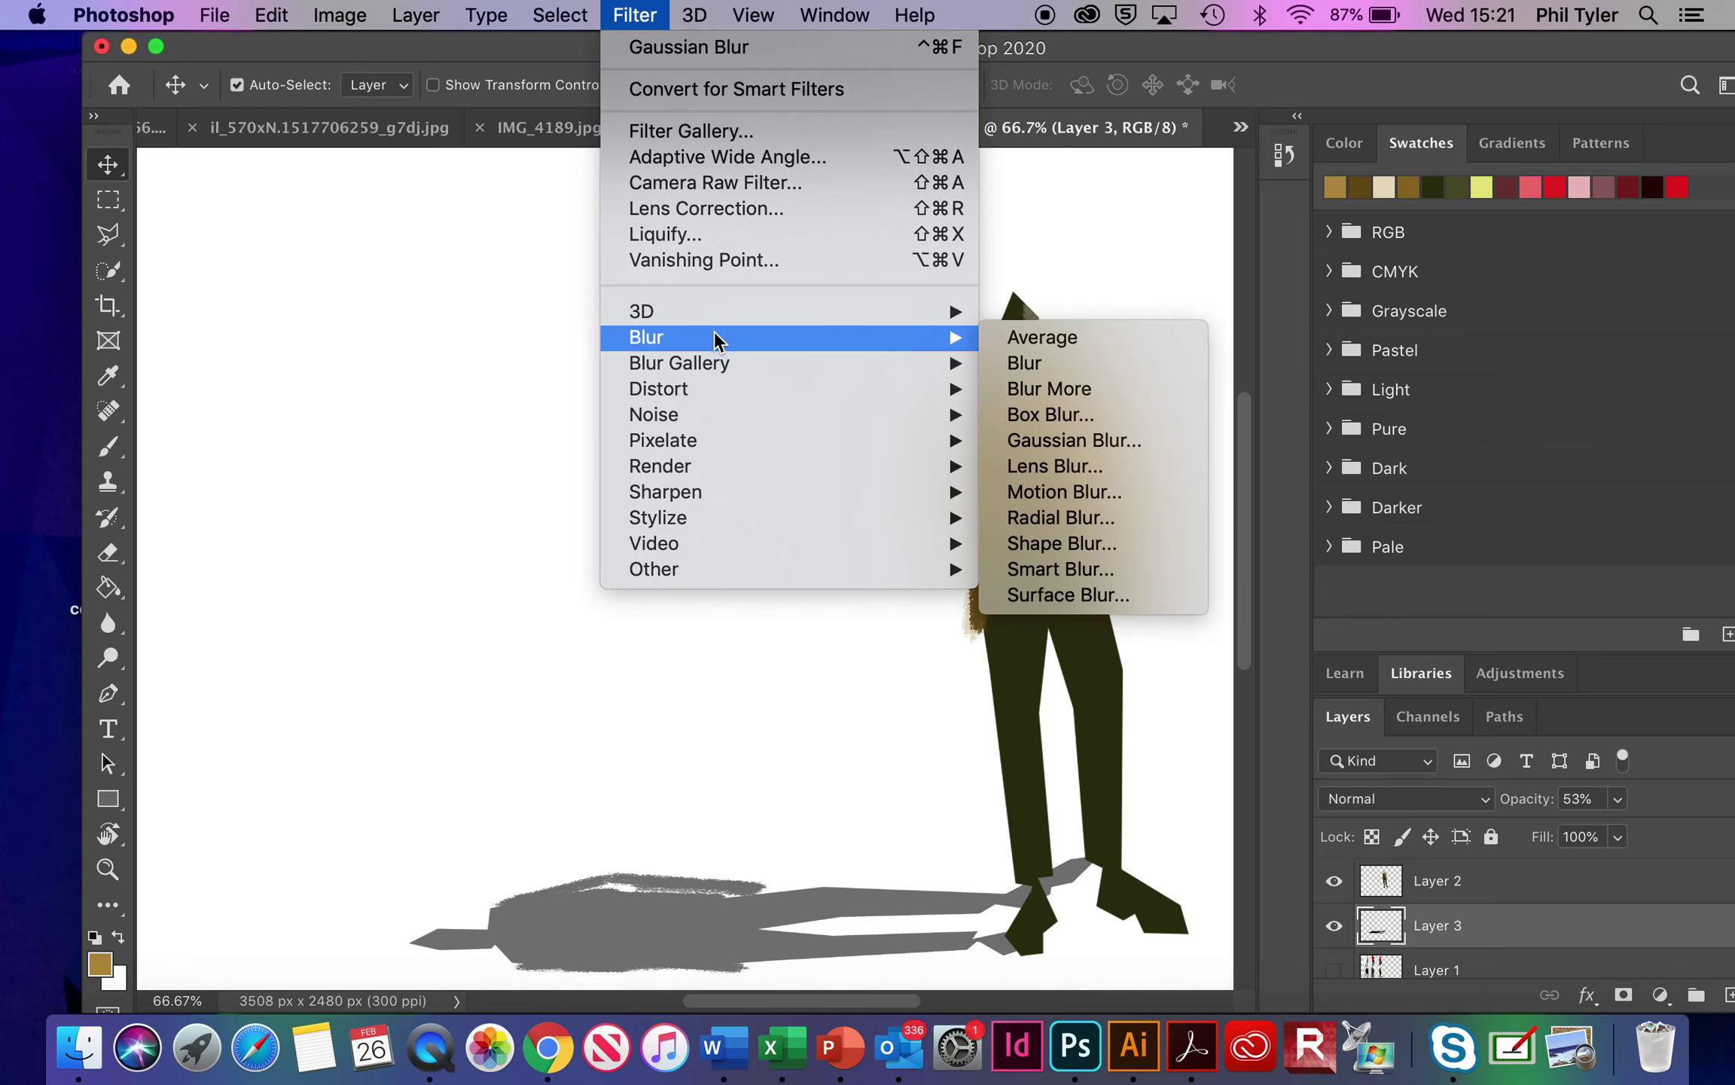
click(1049, 443)
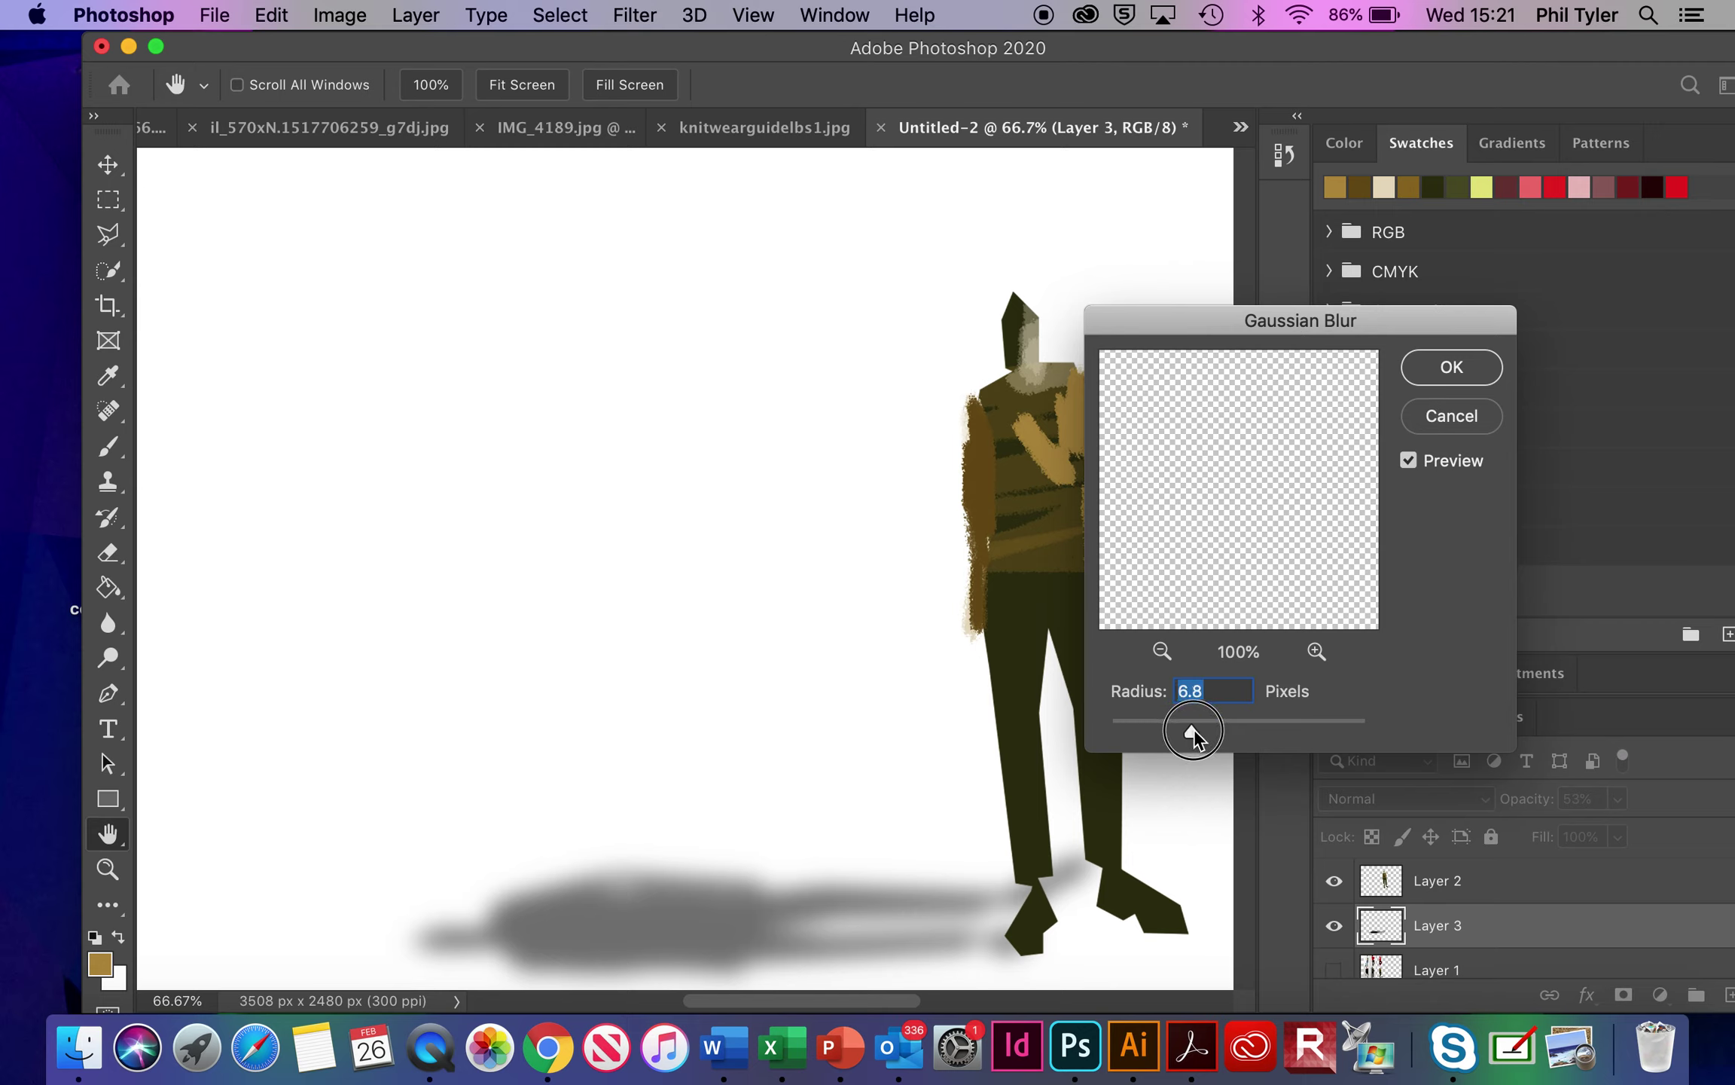
drag(1178, 727, 1170, 727)
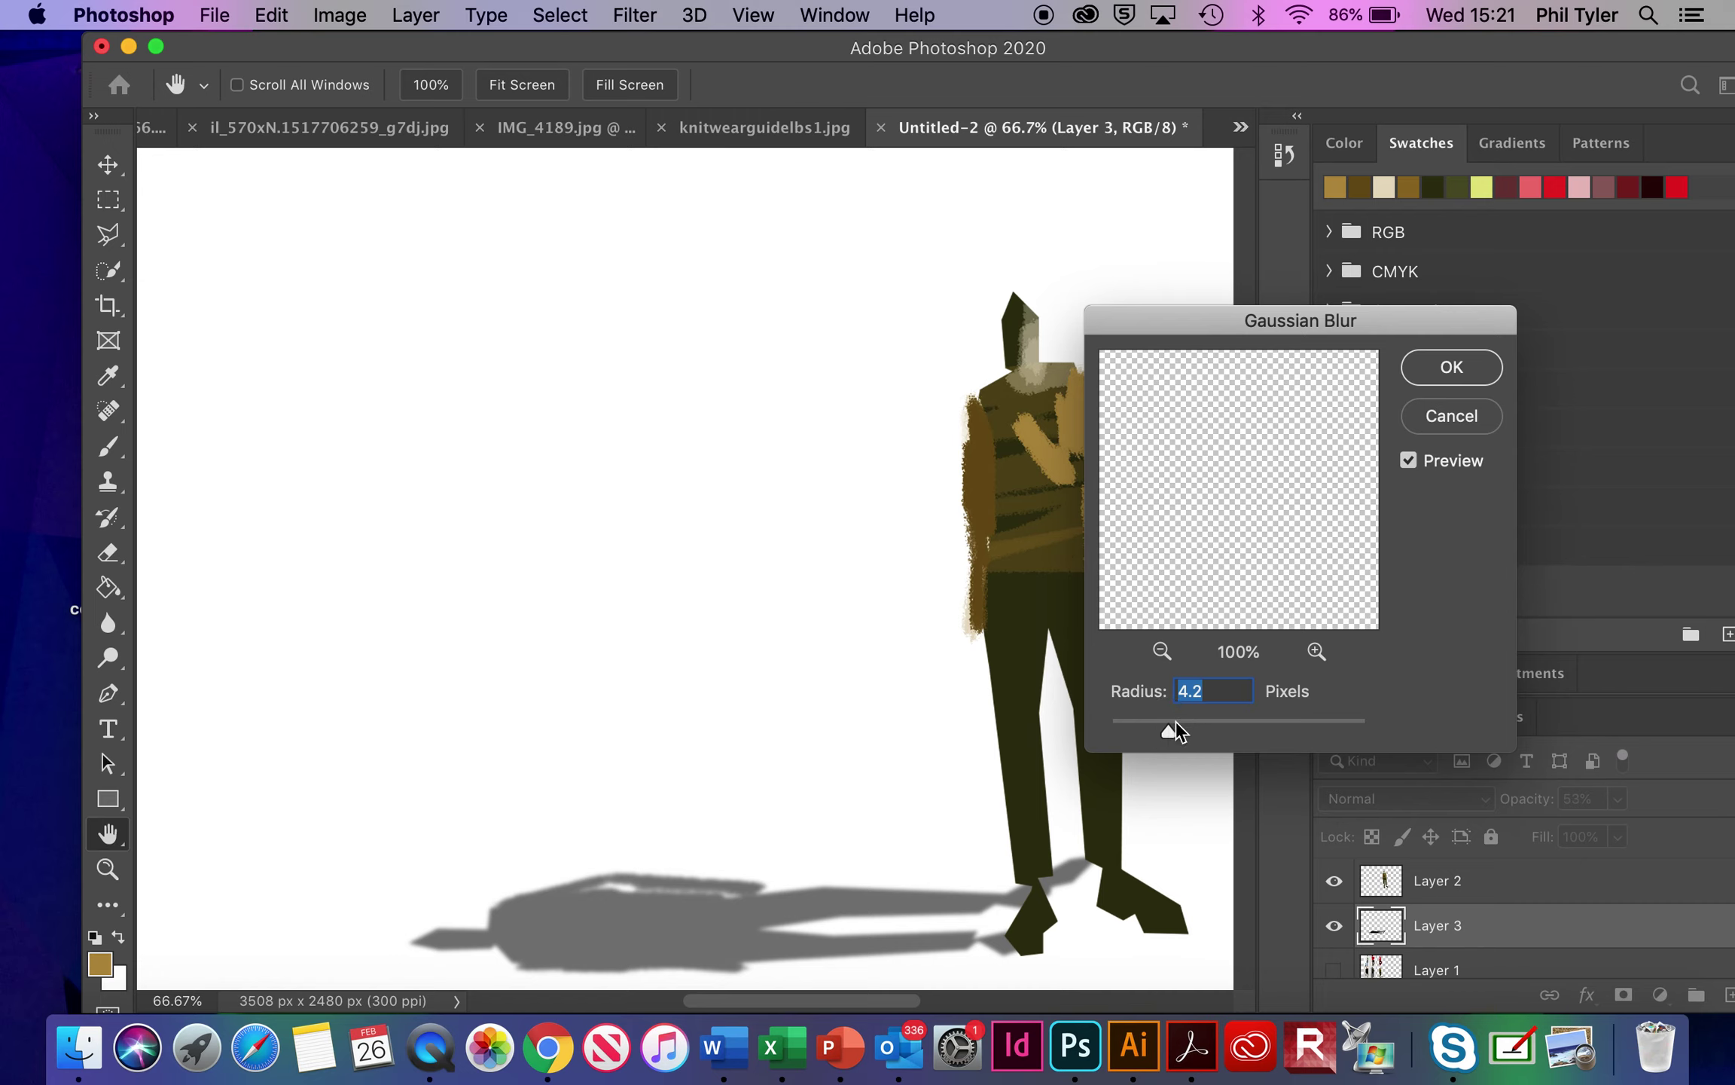
click(1451, 368)
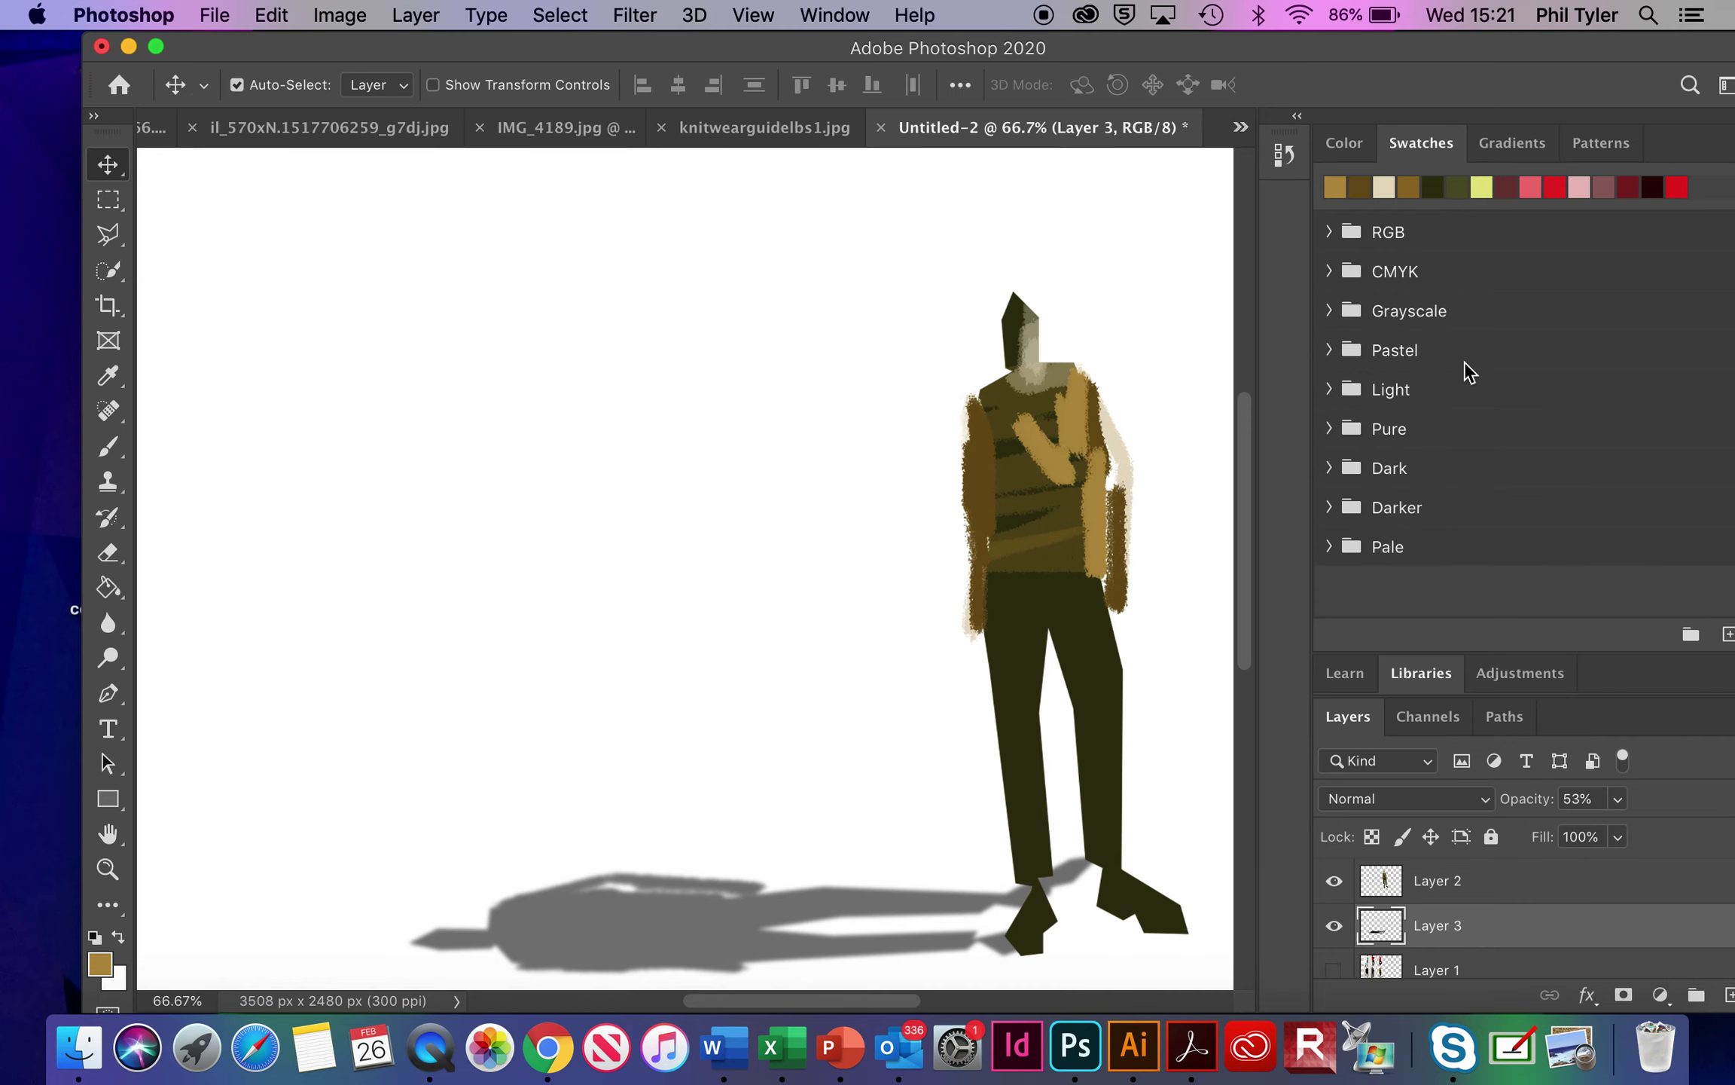
Show Layer 1 and draw a rectangular selection around the red figure
click(1334, 970)
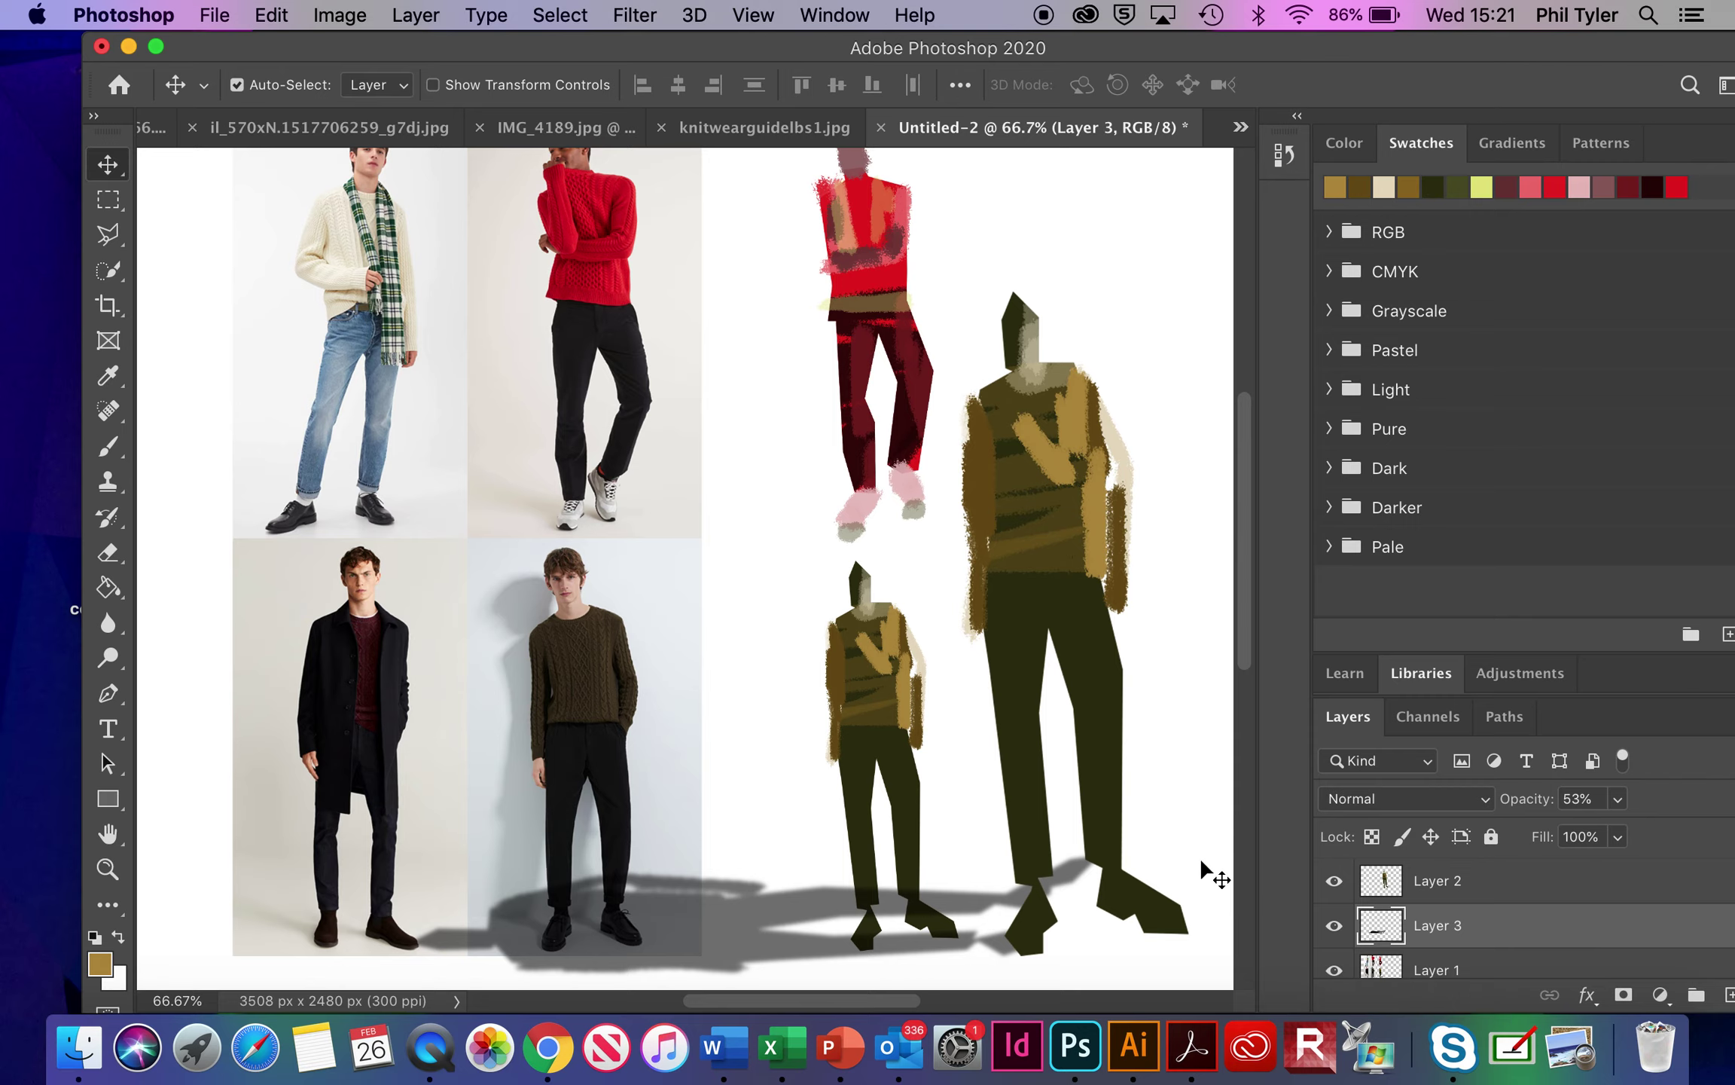
scroll(1199, 858, up, 8)
scroll(1205, 874, down, 3)
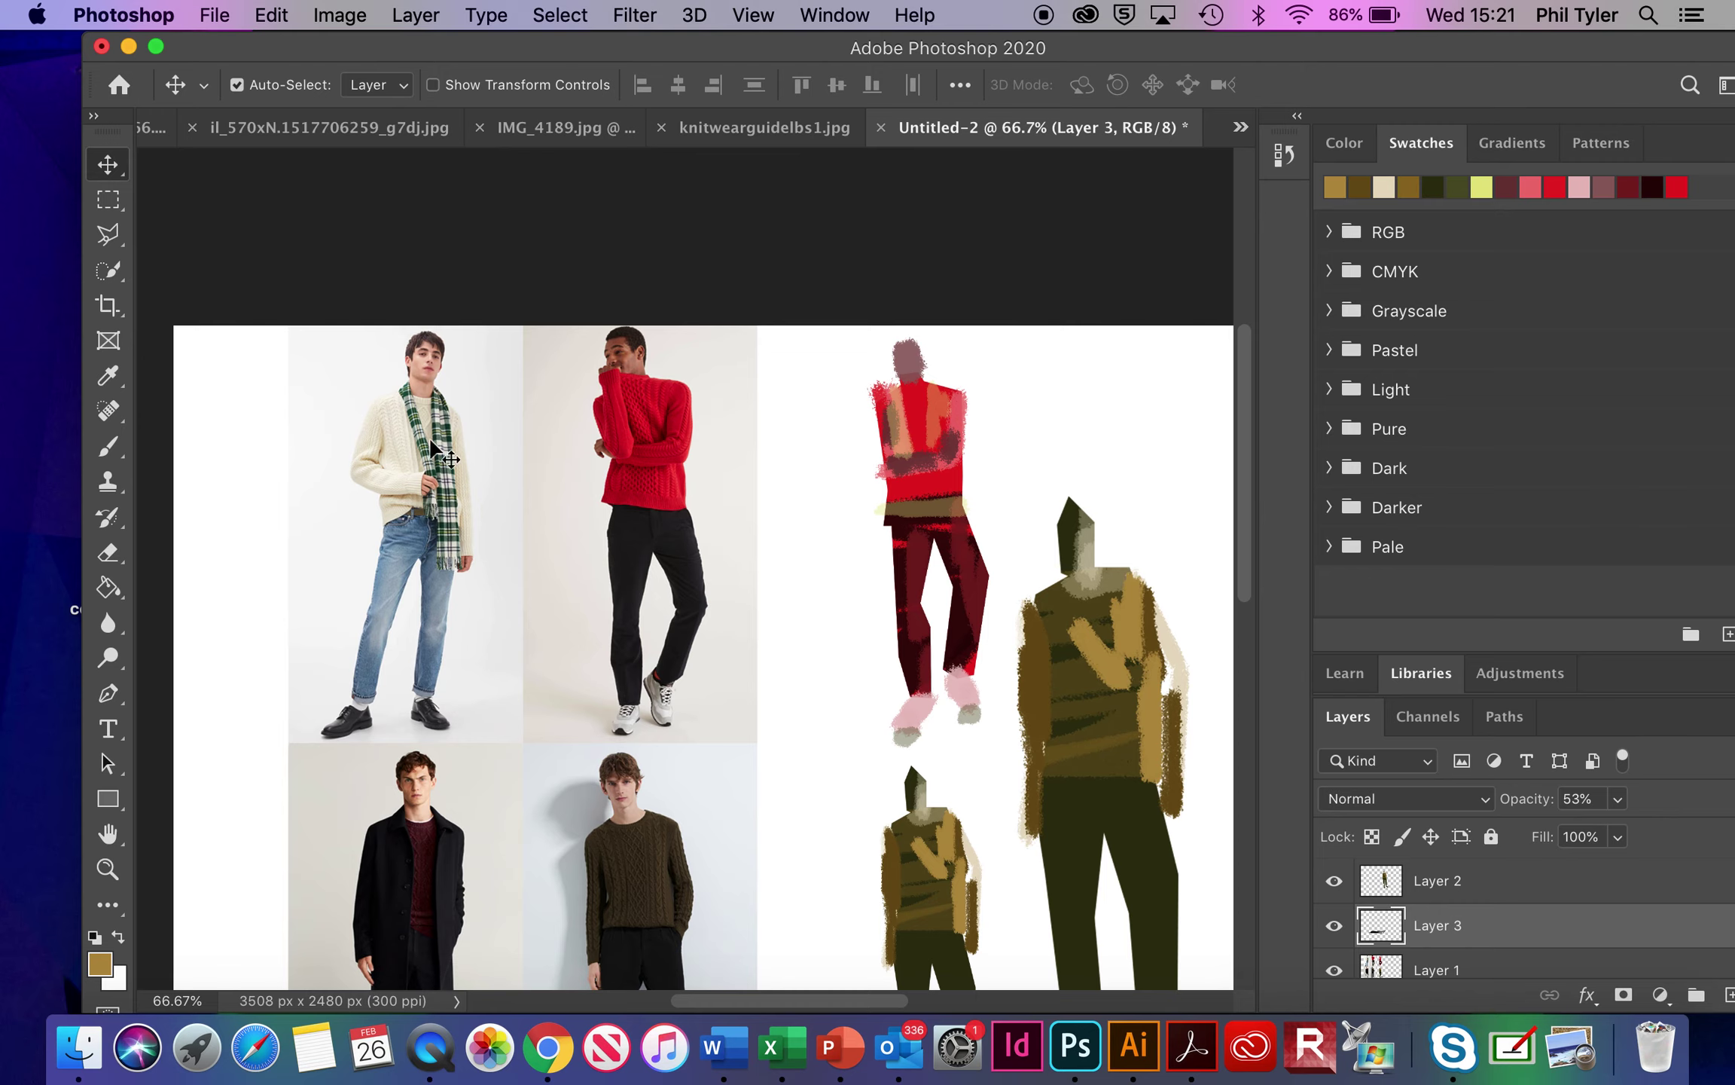
click(116, 201)
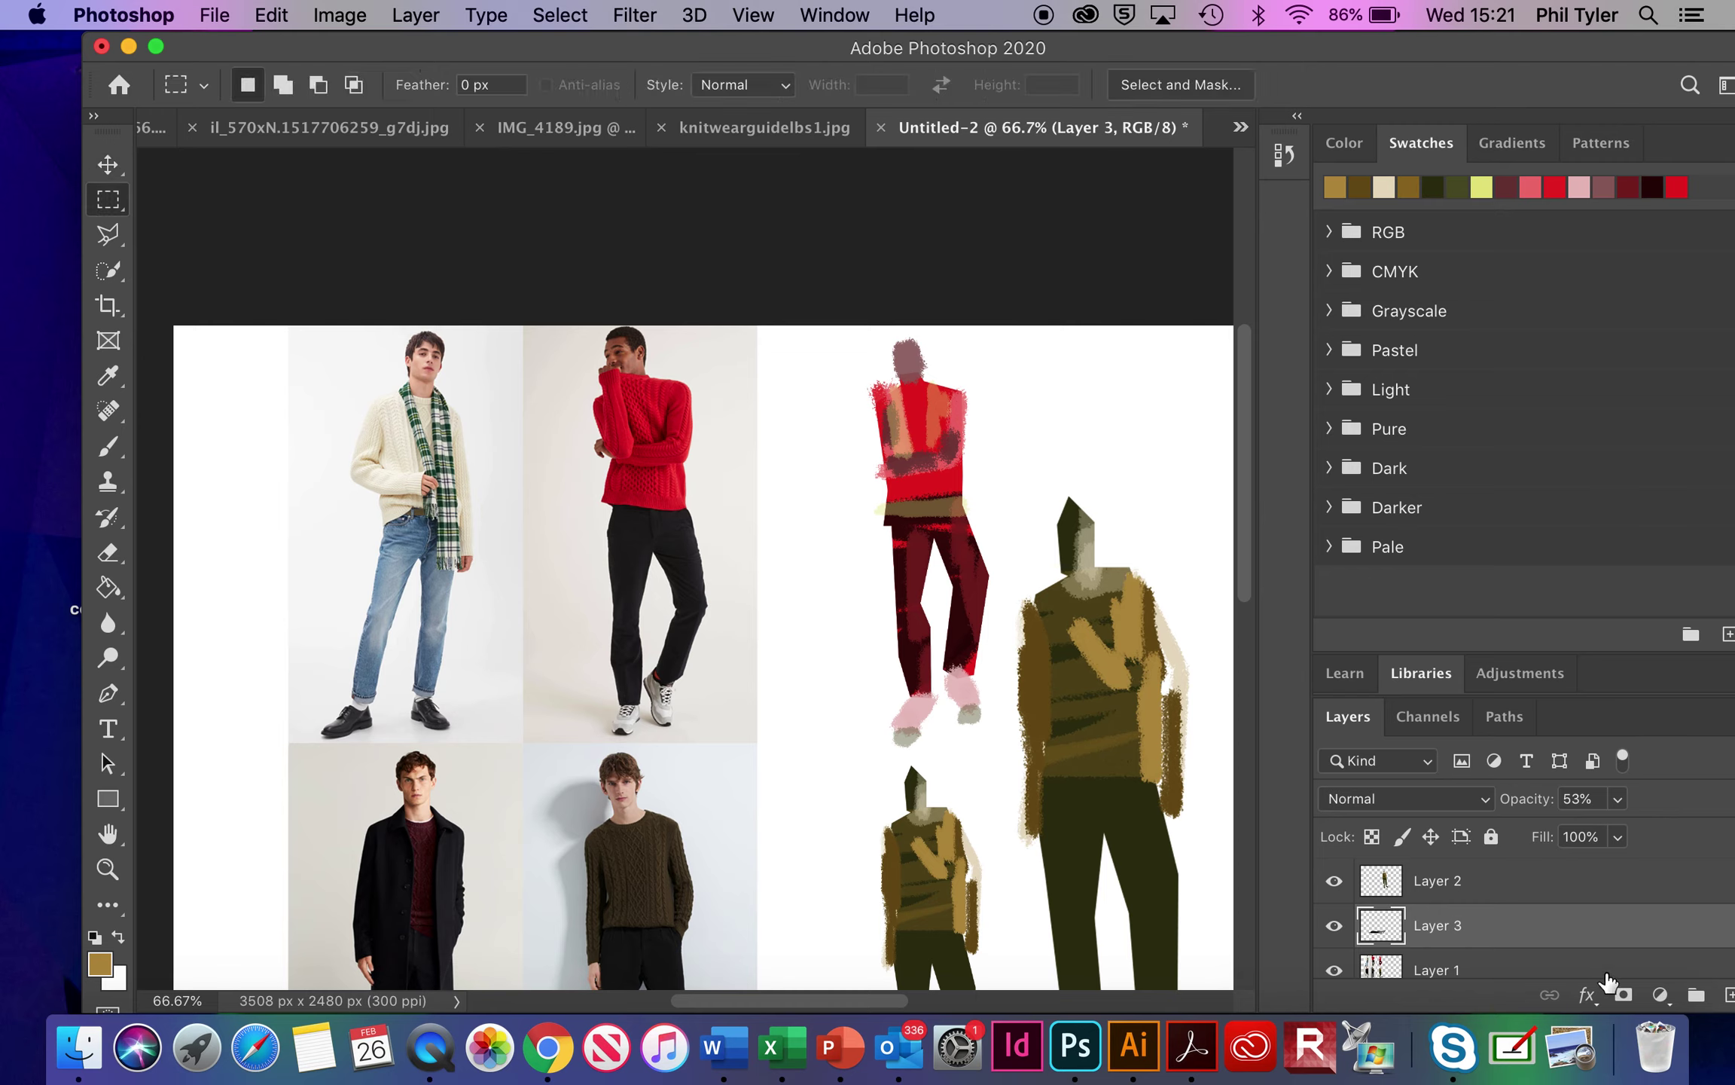
drag(844, 334, 989, 759)
key(super+c)
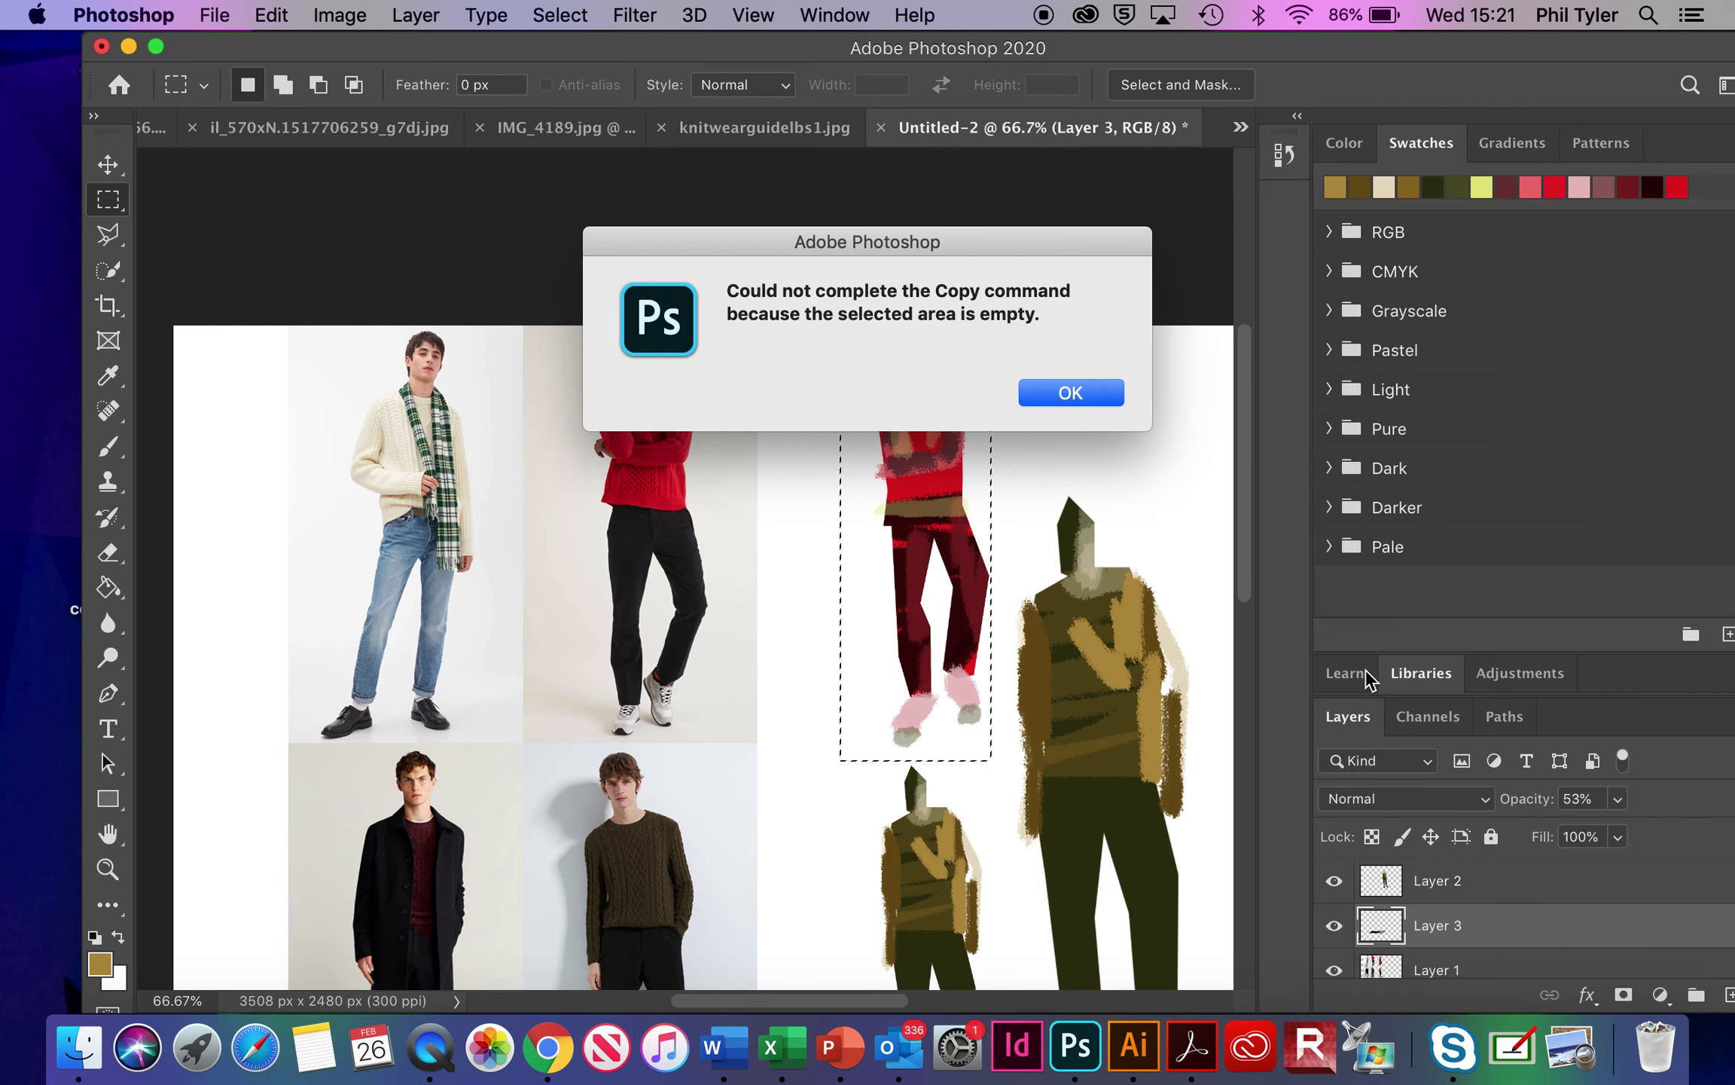
click(1106, 407)
scroll(1641, 973, down, 5)
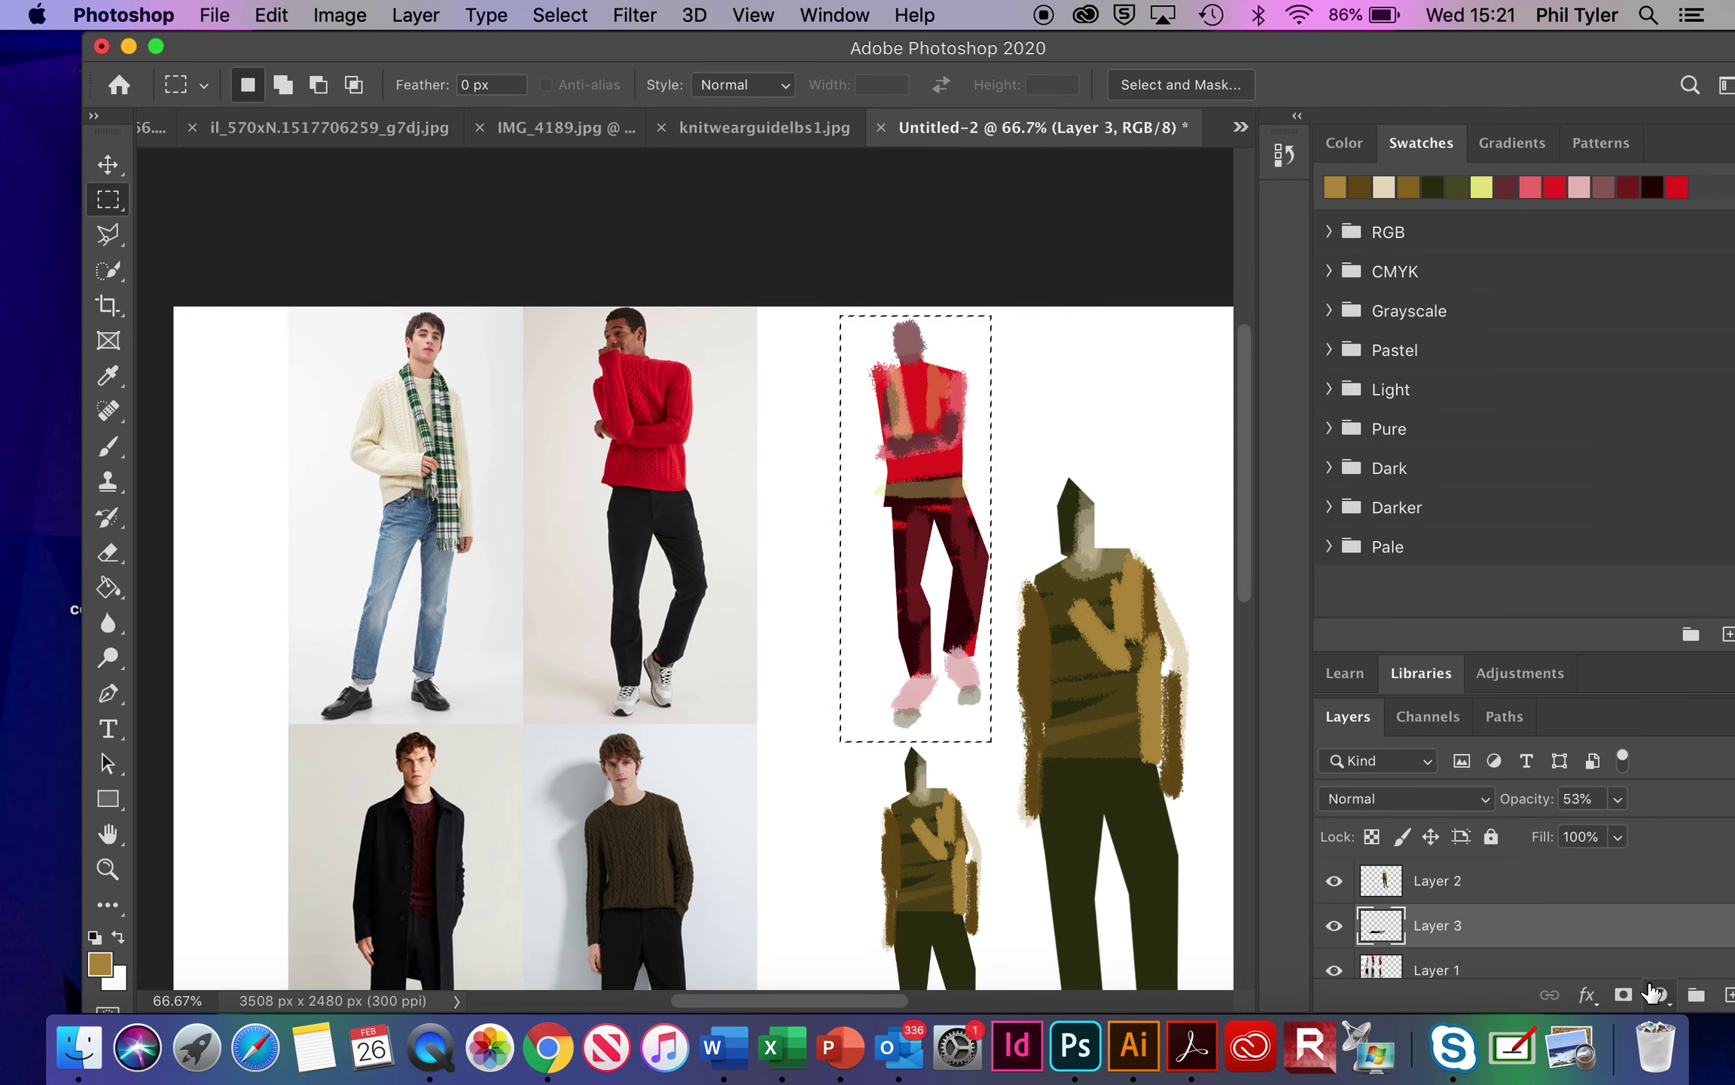
scroll(1631, 964, down, 2)
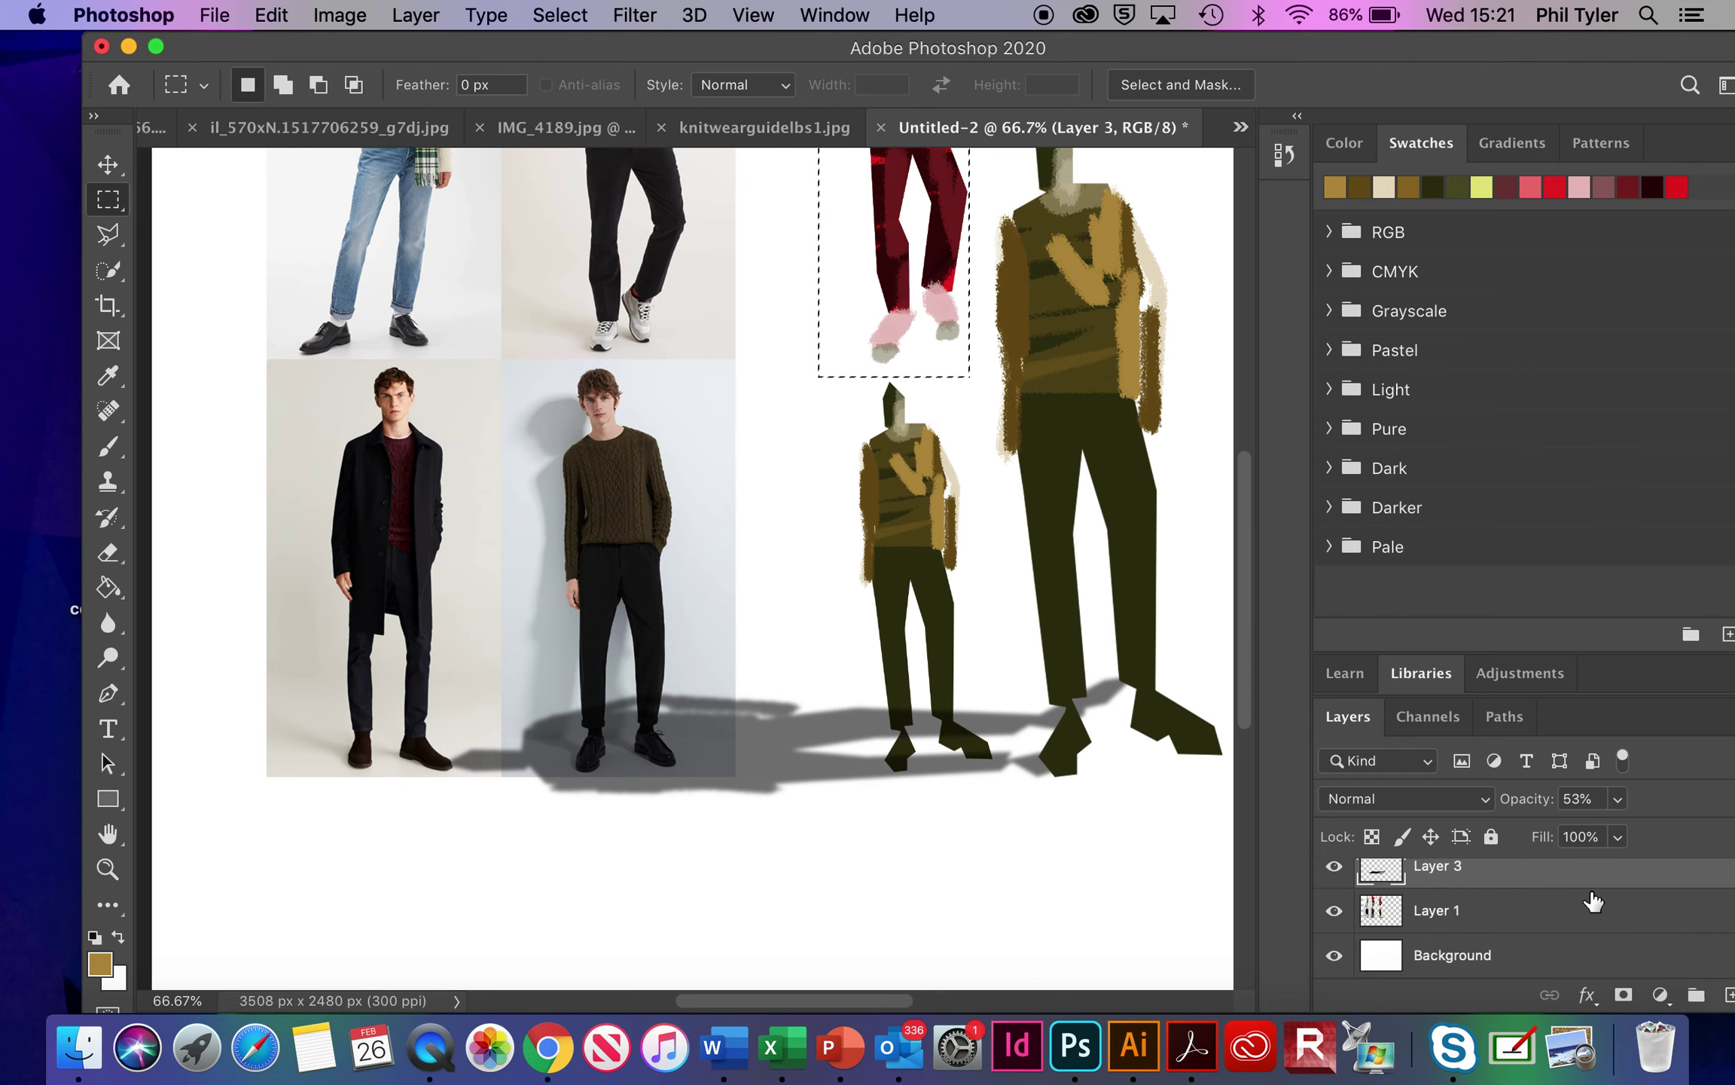
Copy the red figure to a new layer, hide Layer 1, and move it beside the olive figure
click(1503, 911)
scroll(979, 708, up, 5)
scroll(979, 708, right, 3)
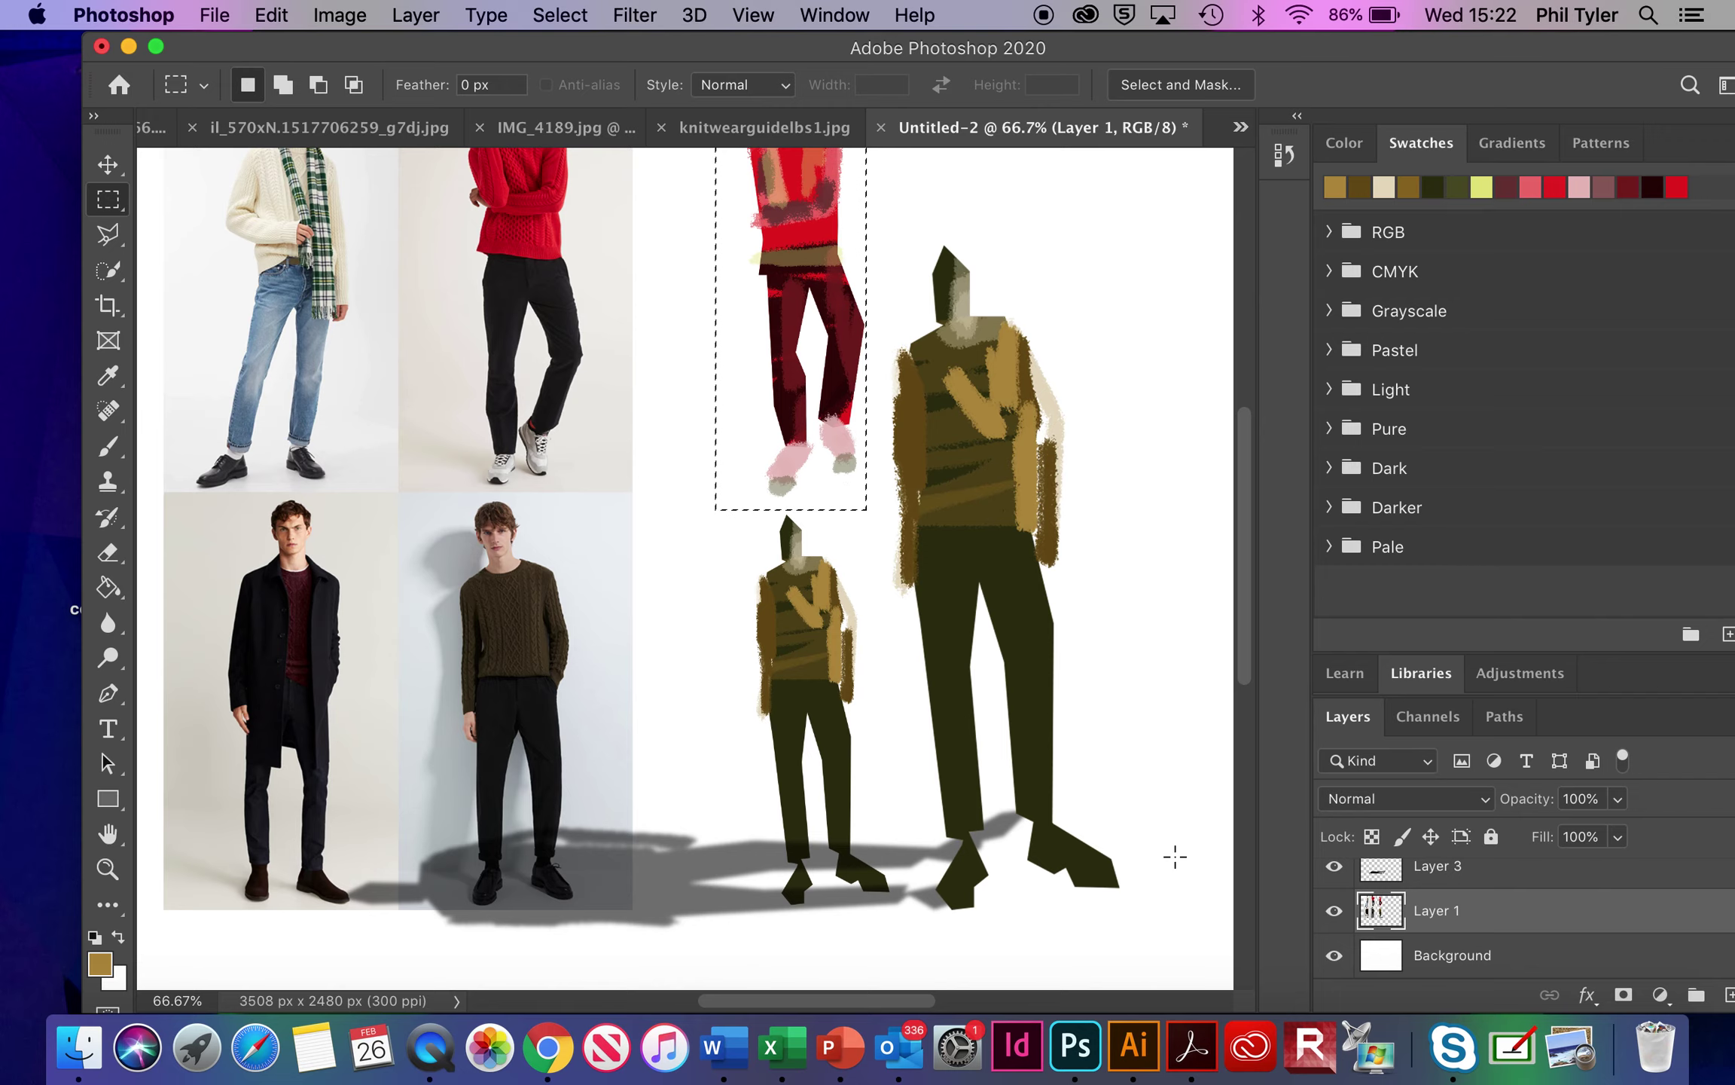
click(1334, 912)
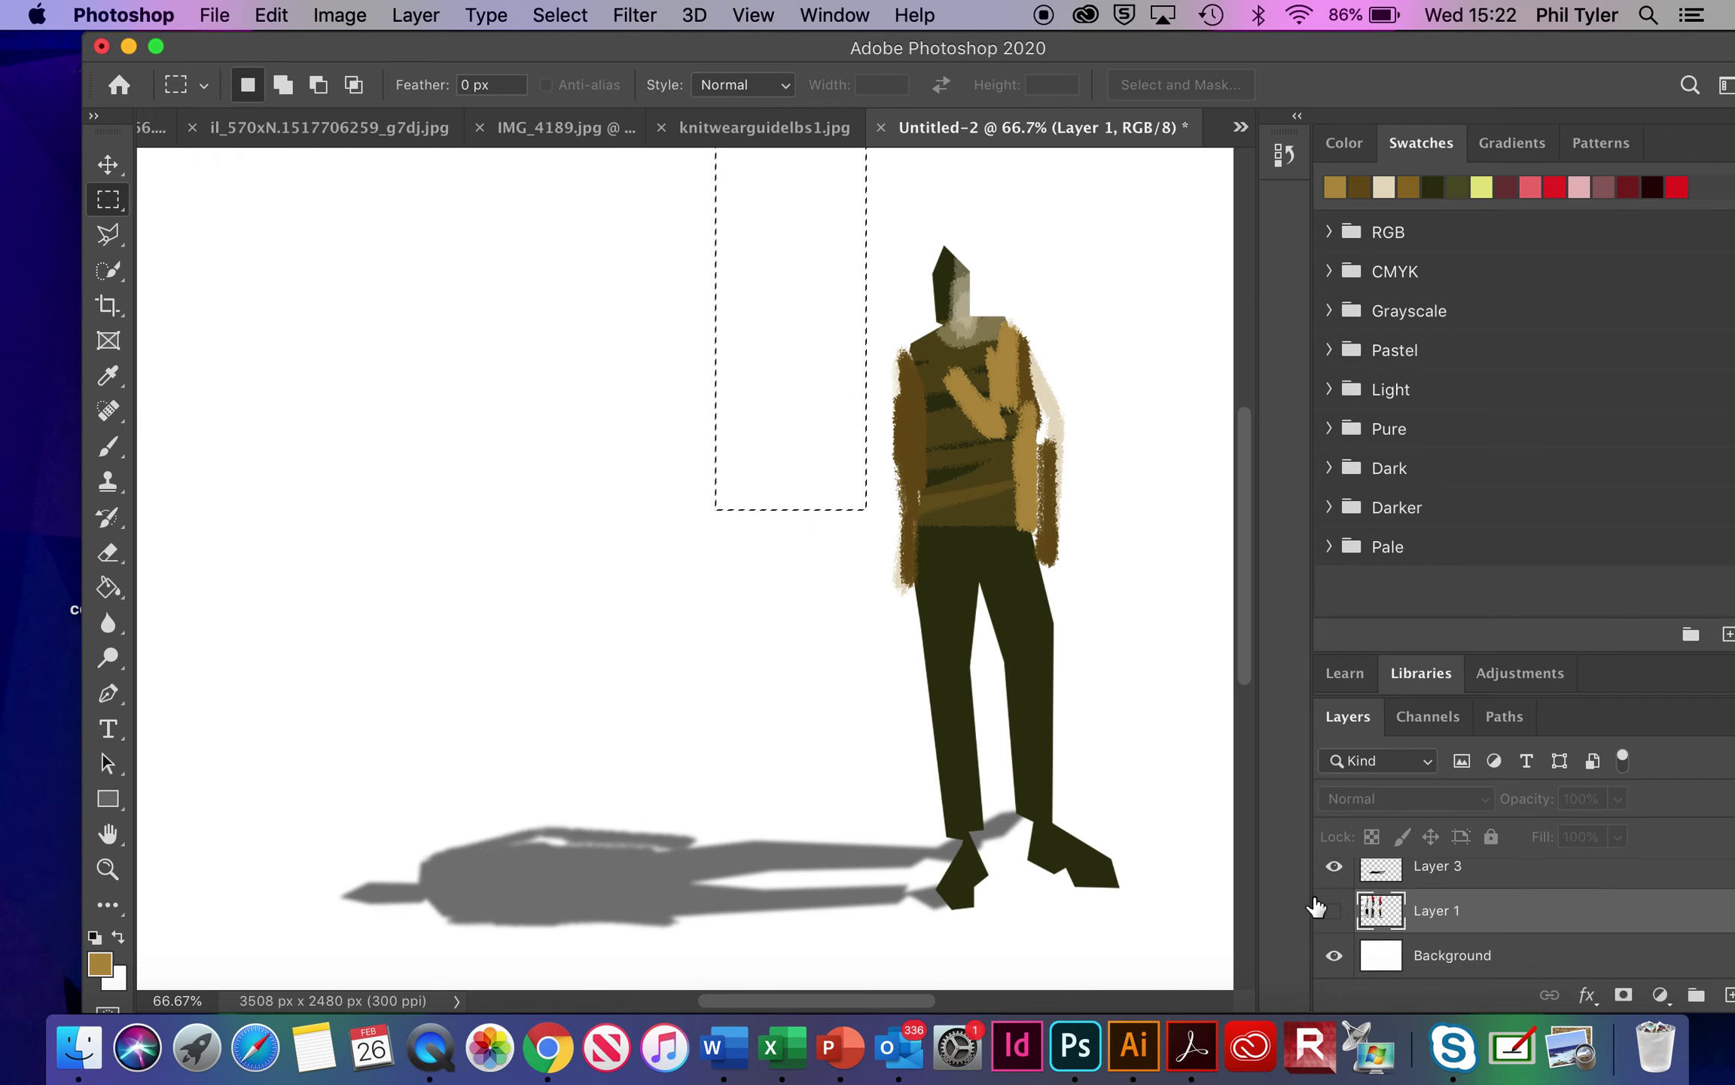
key(super+t)
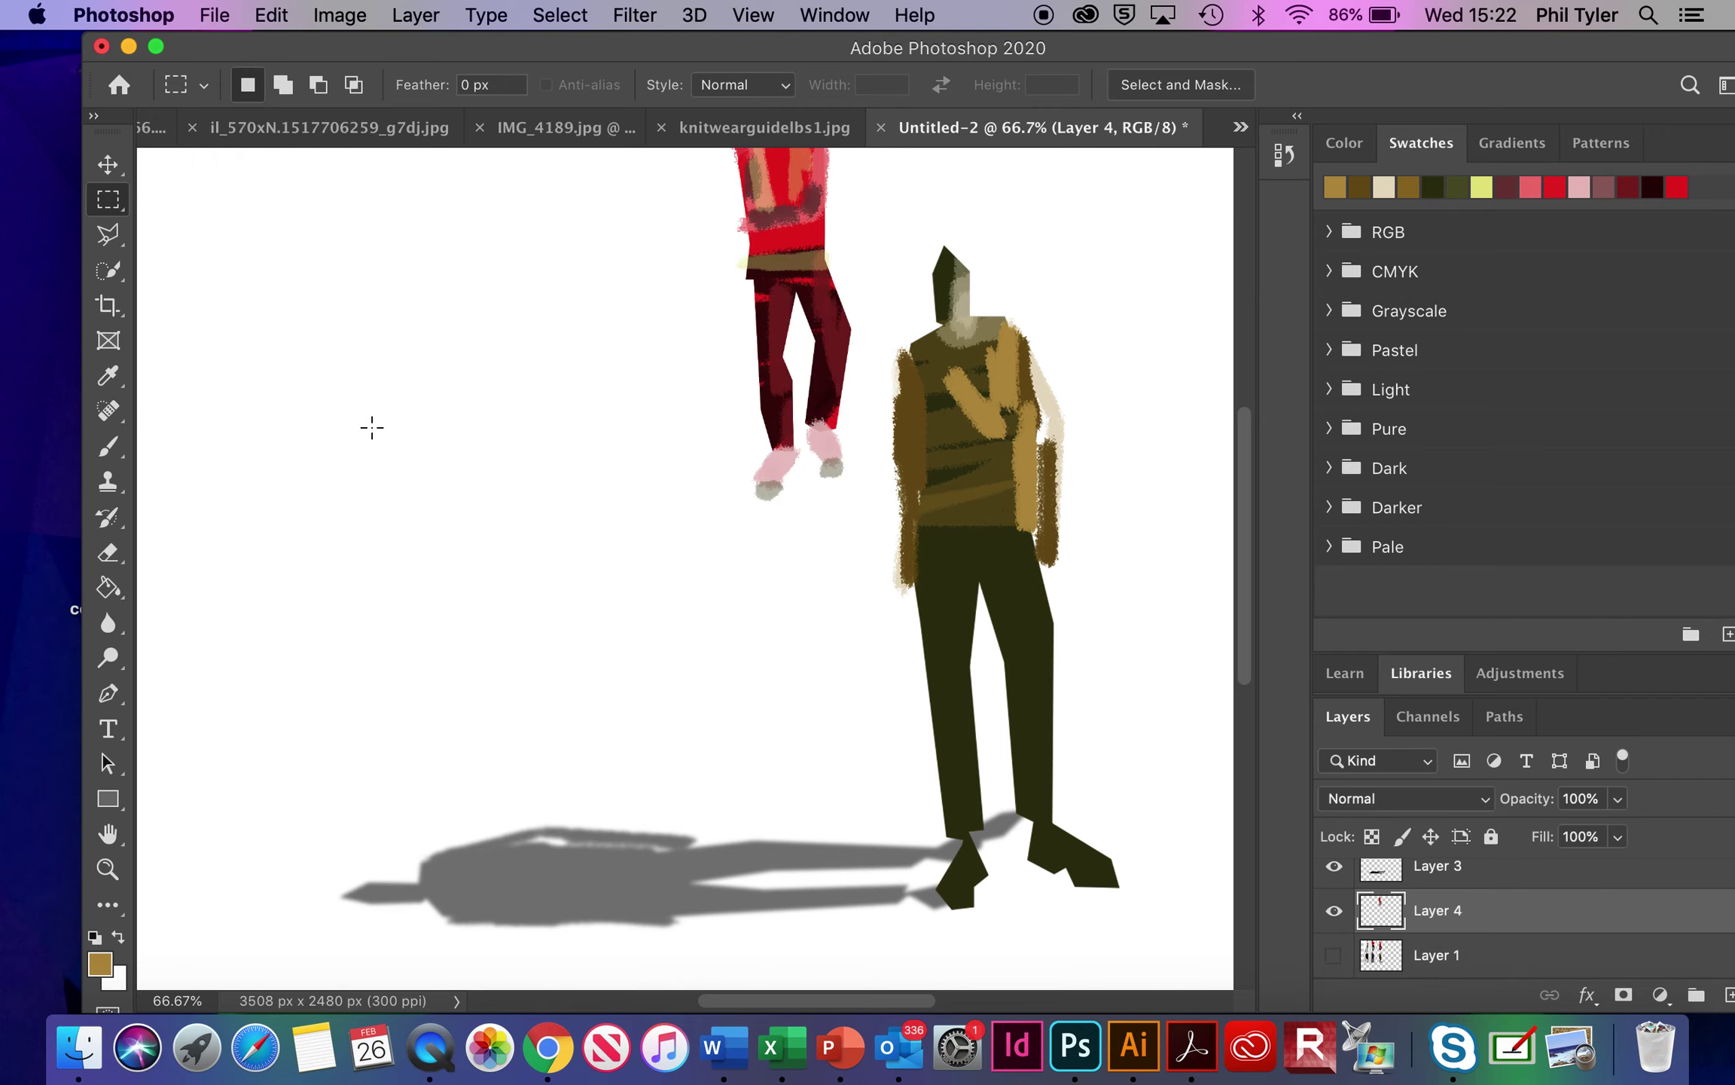
key(v)
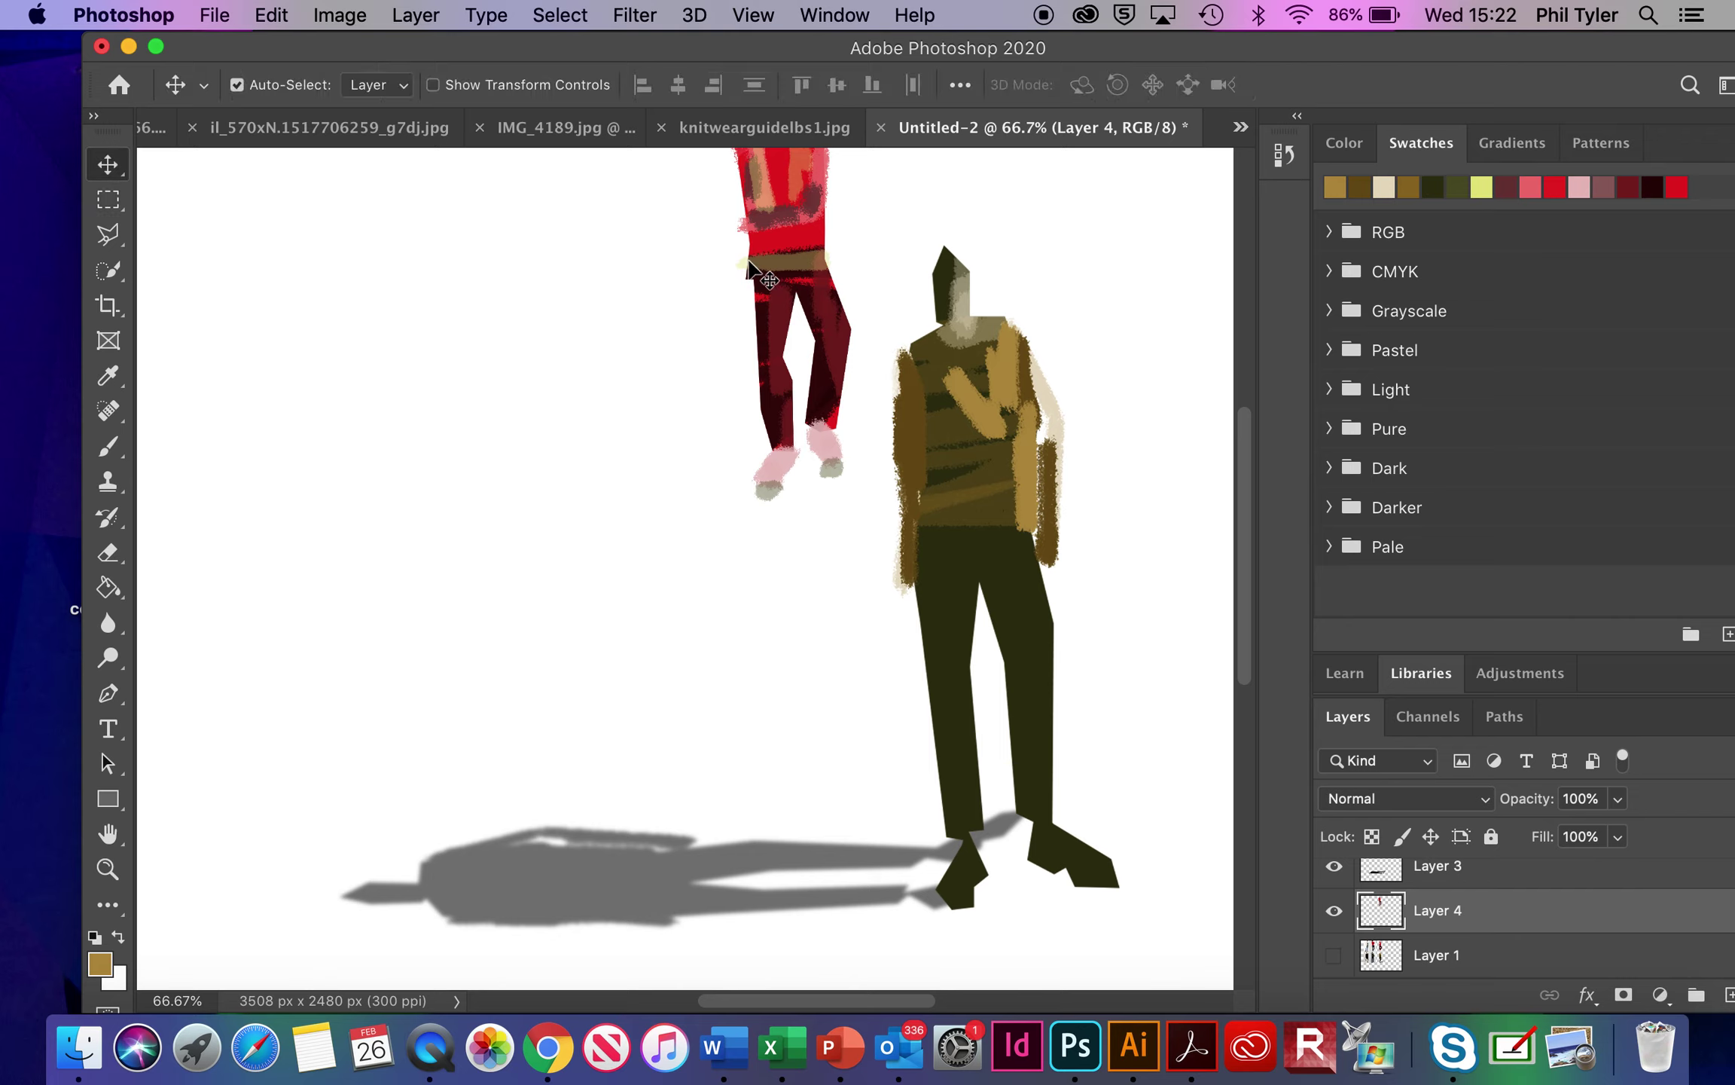
drag(750, 348, 769, 536)
click(1182, 402)
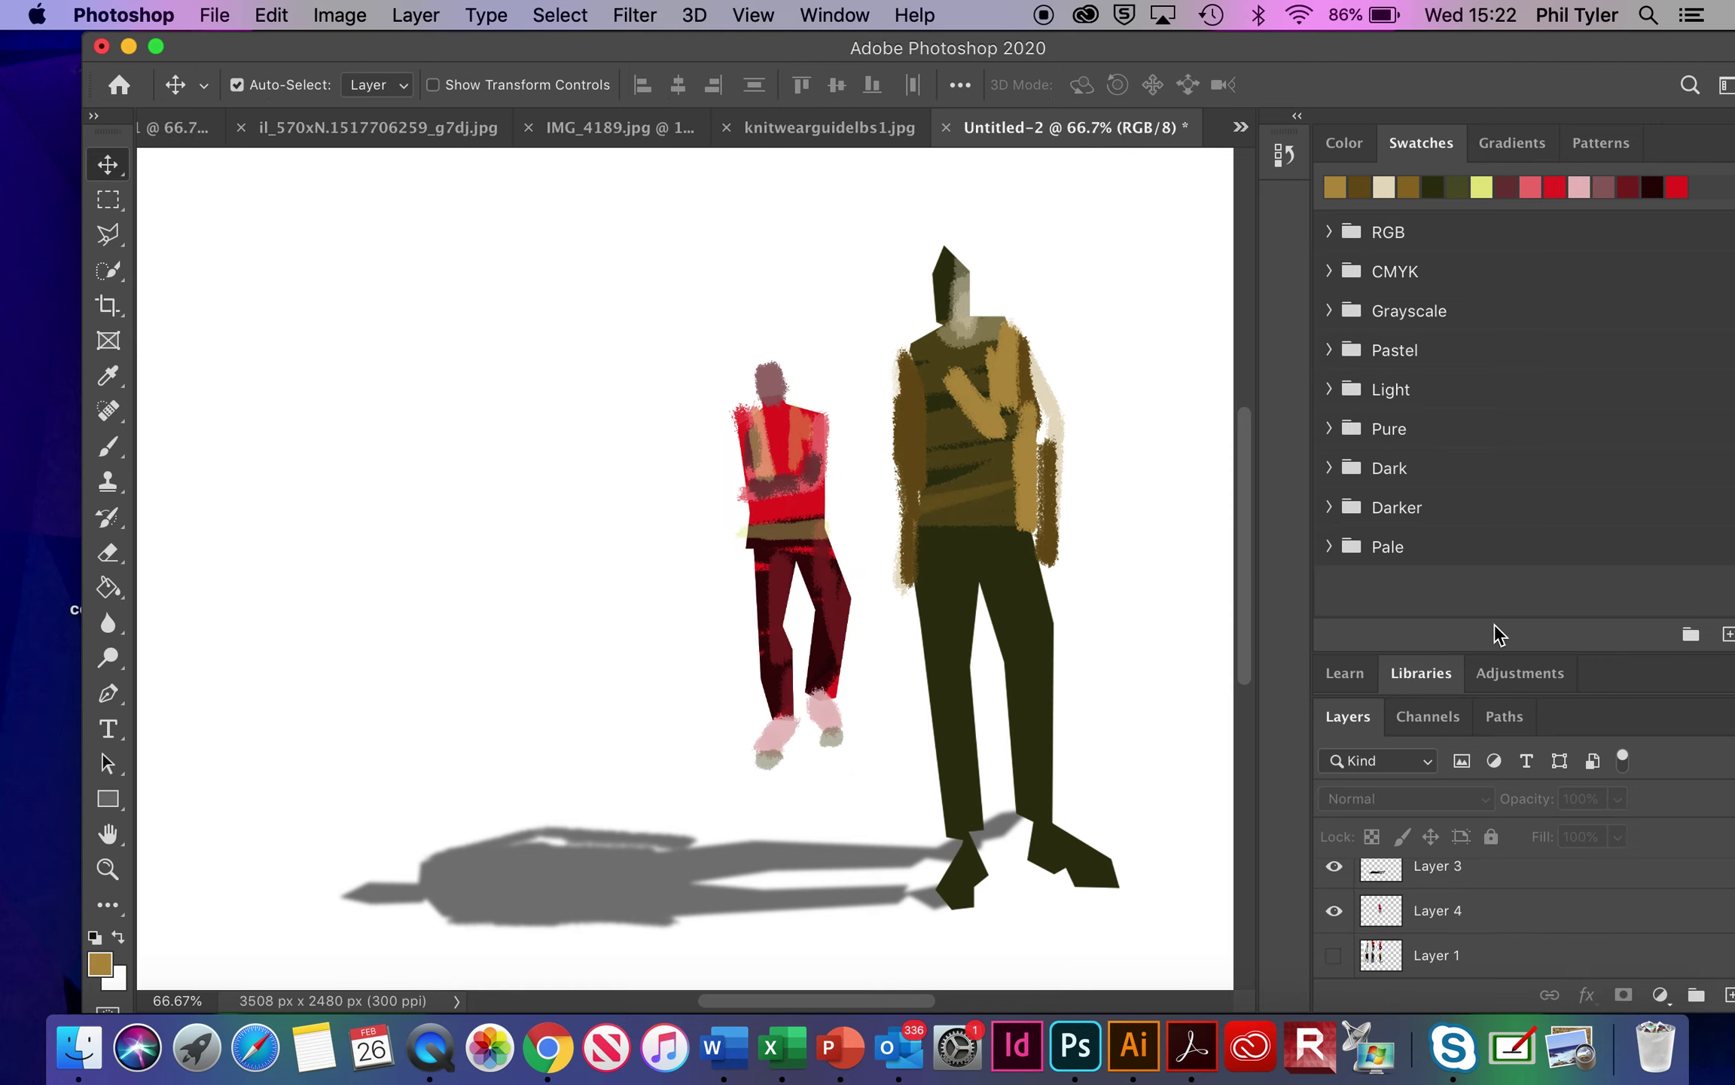
Add a new layer above Layer 1 and outline a polygonal backdrop selection behind the figures
click(1527, 967)
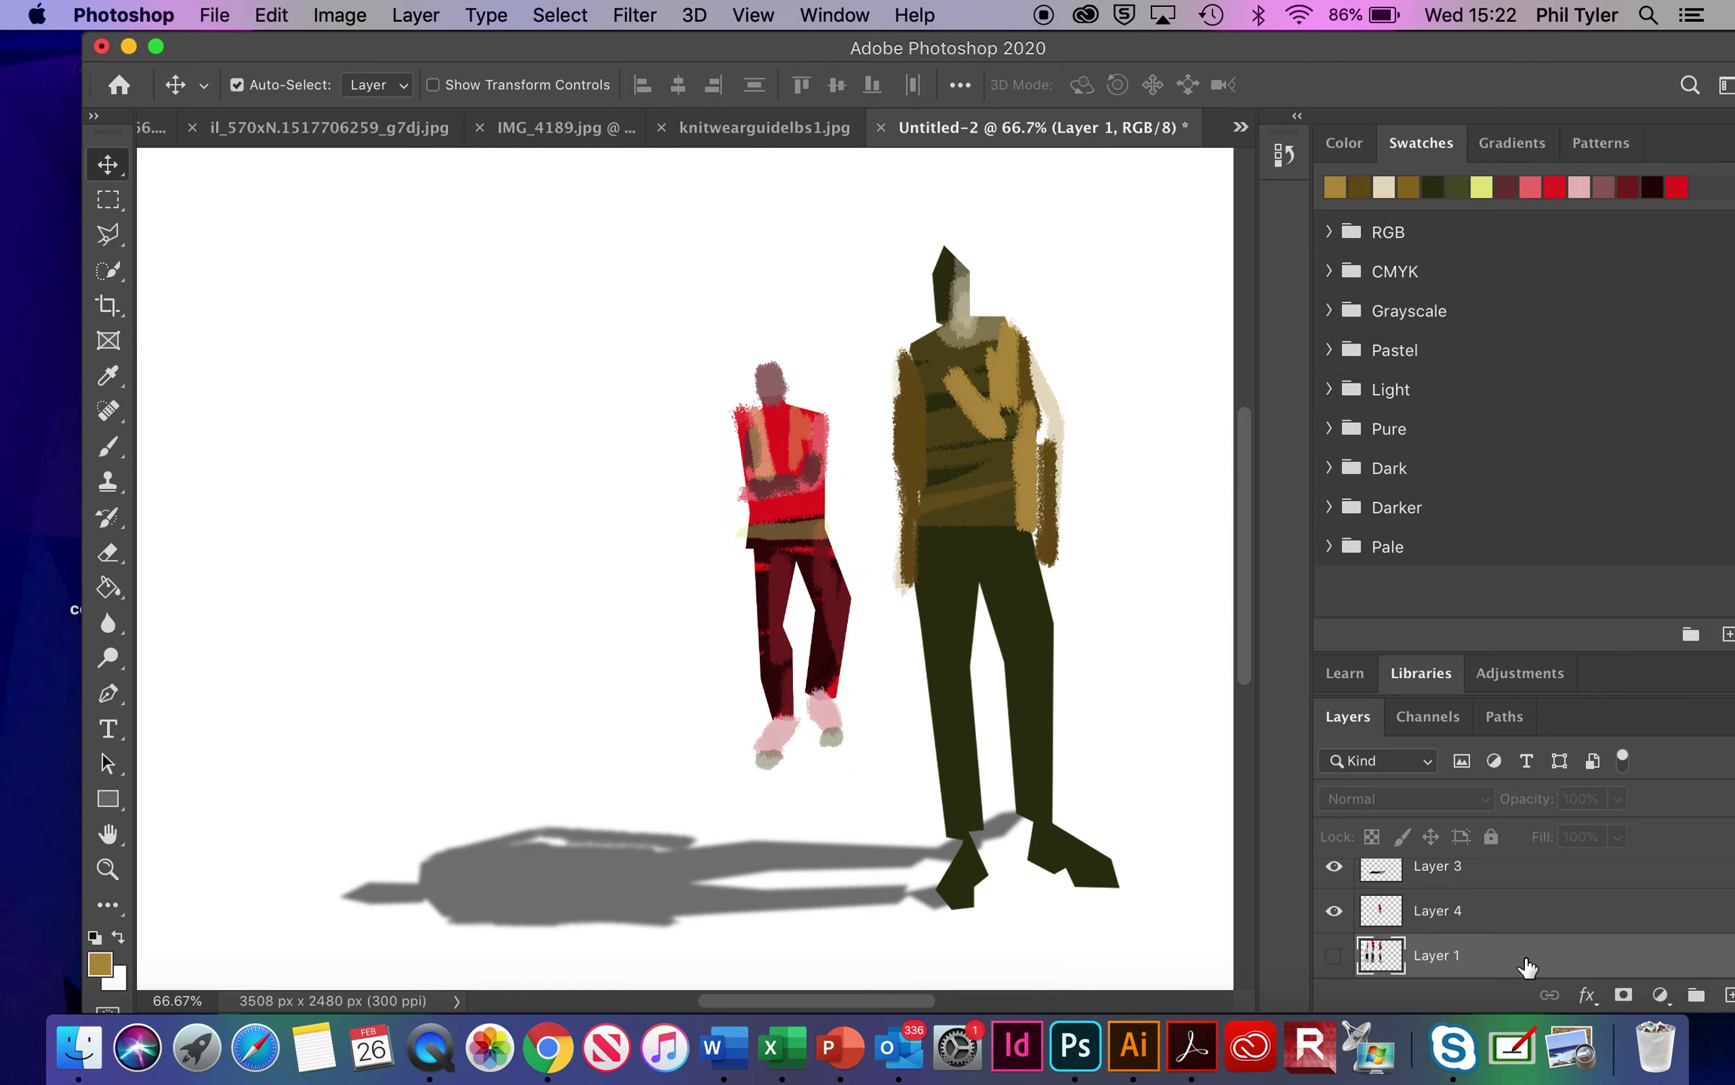
click(1730, 995)
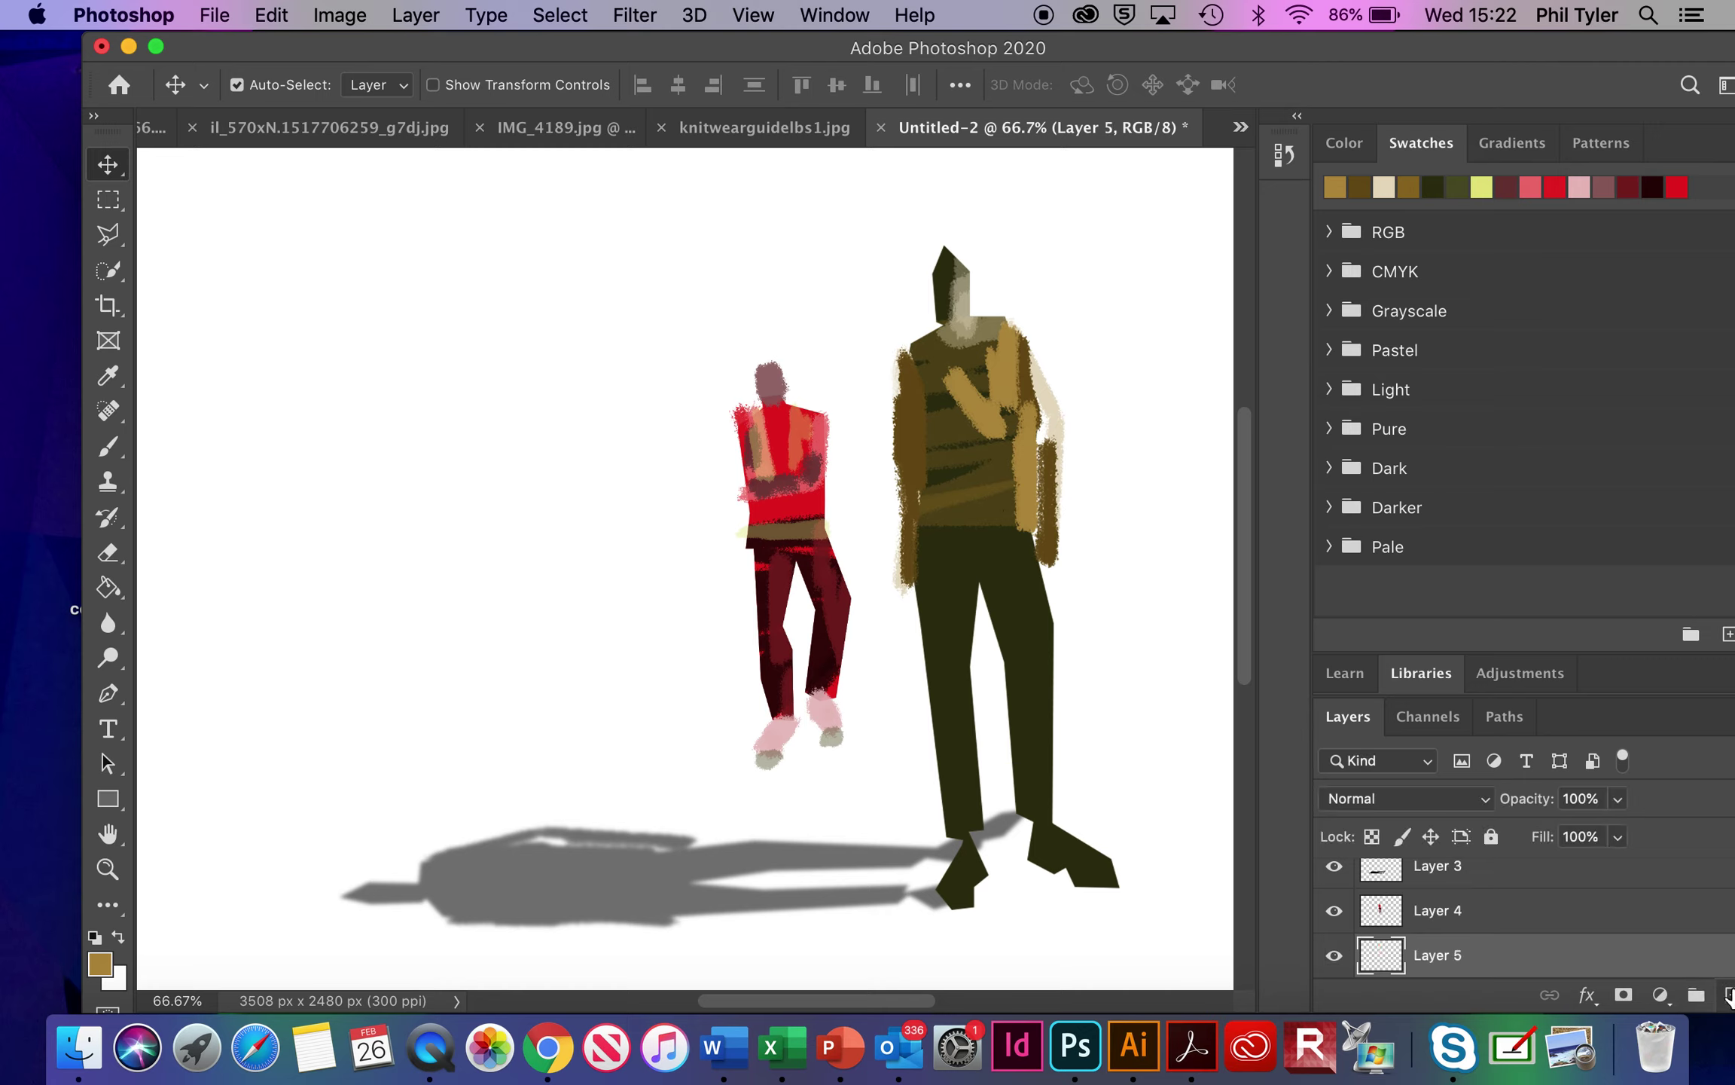
click(107, 234)
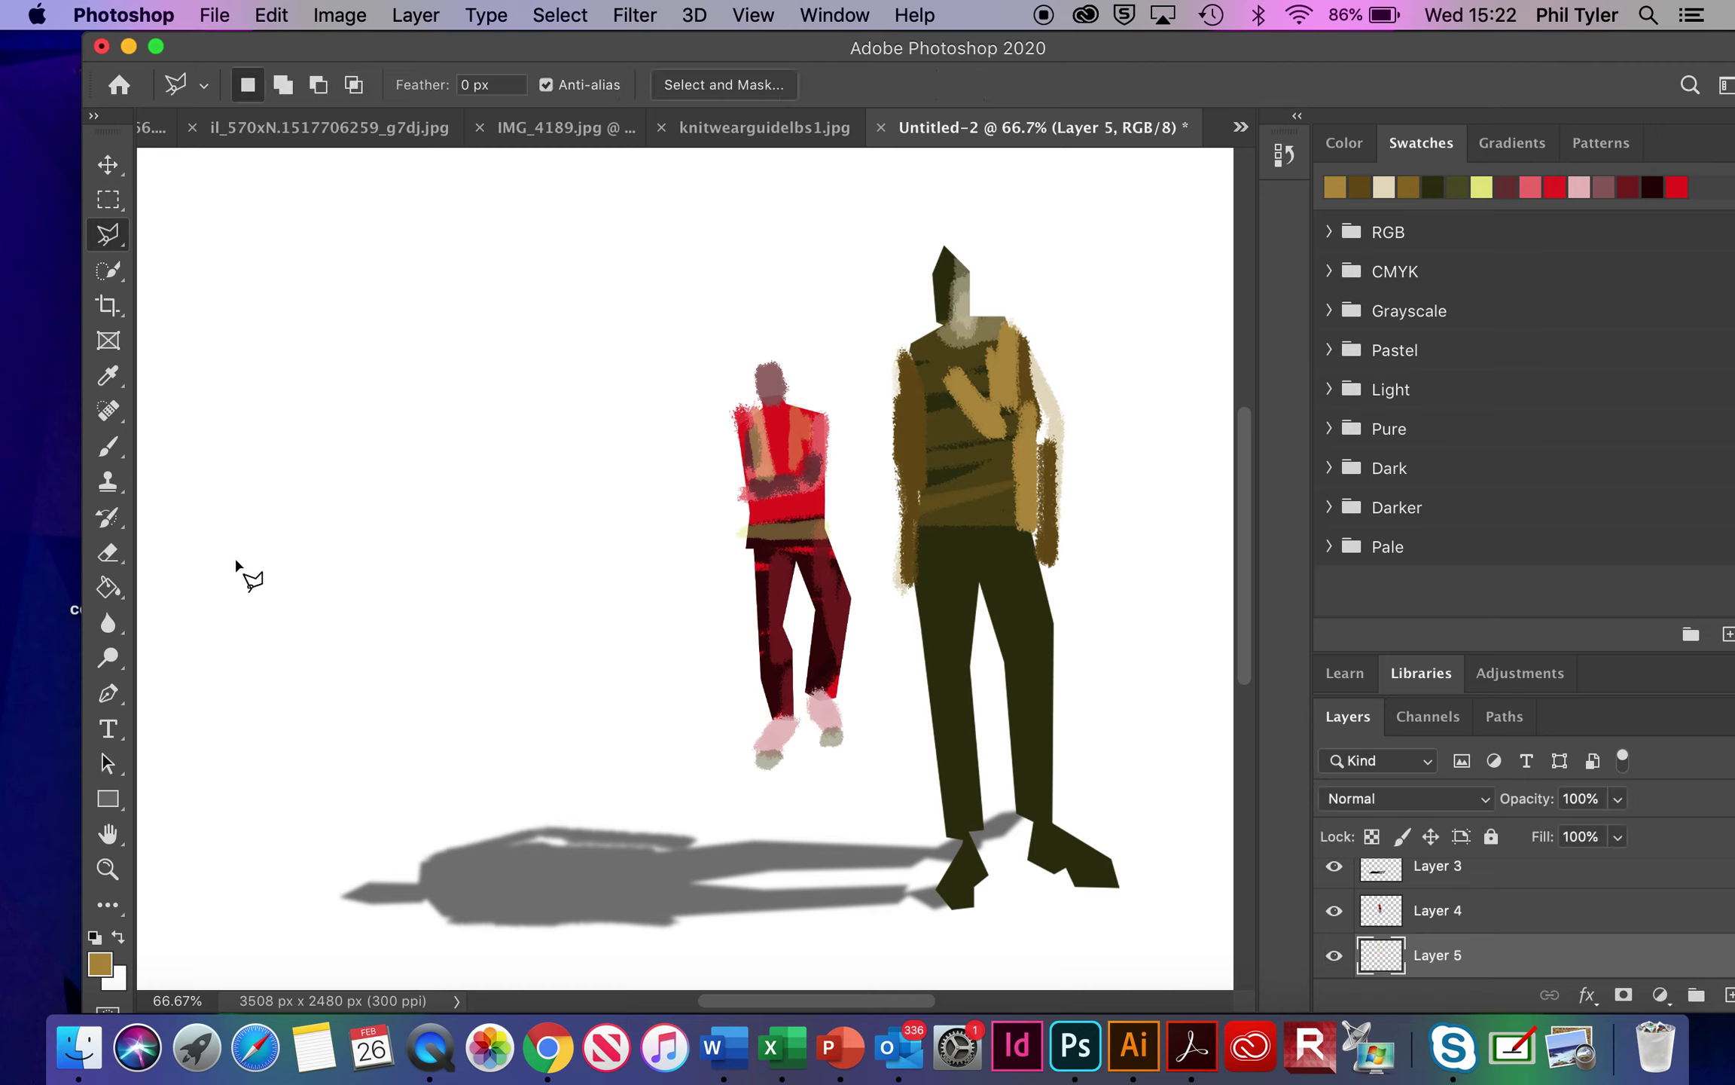
click(222, 647)
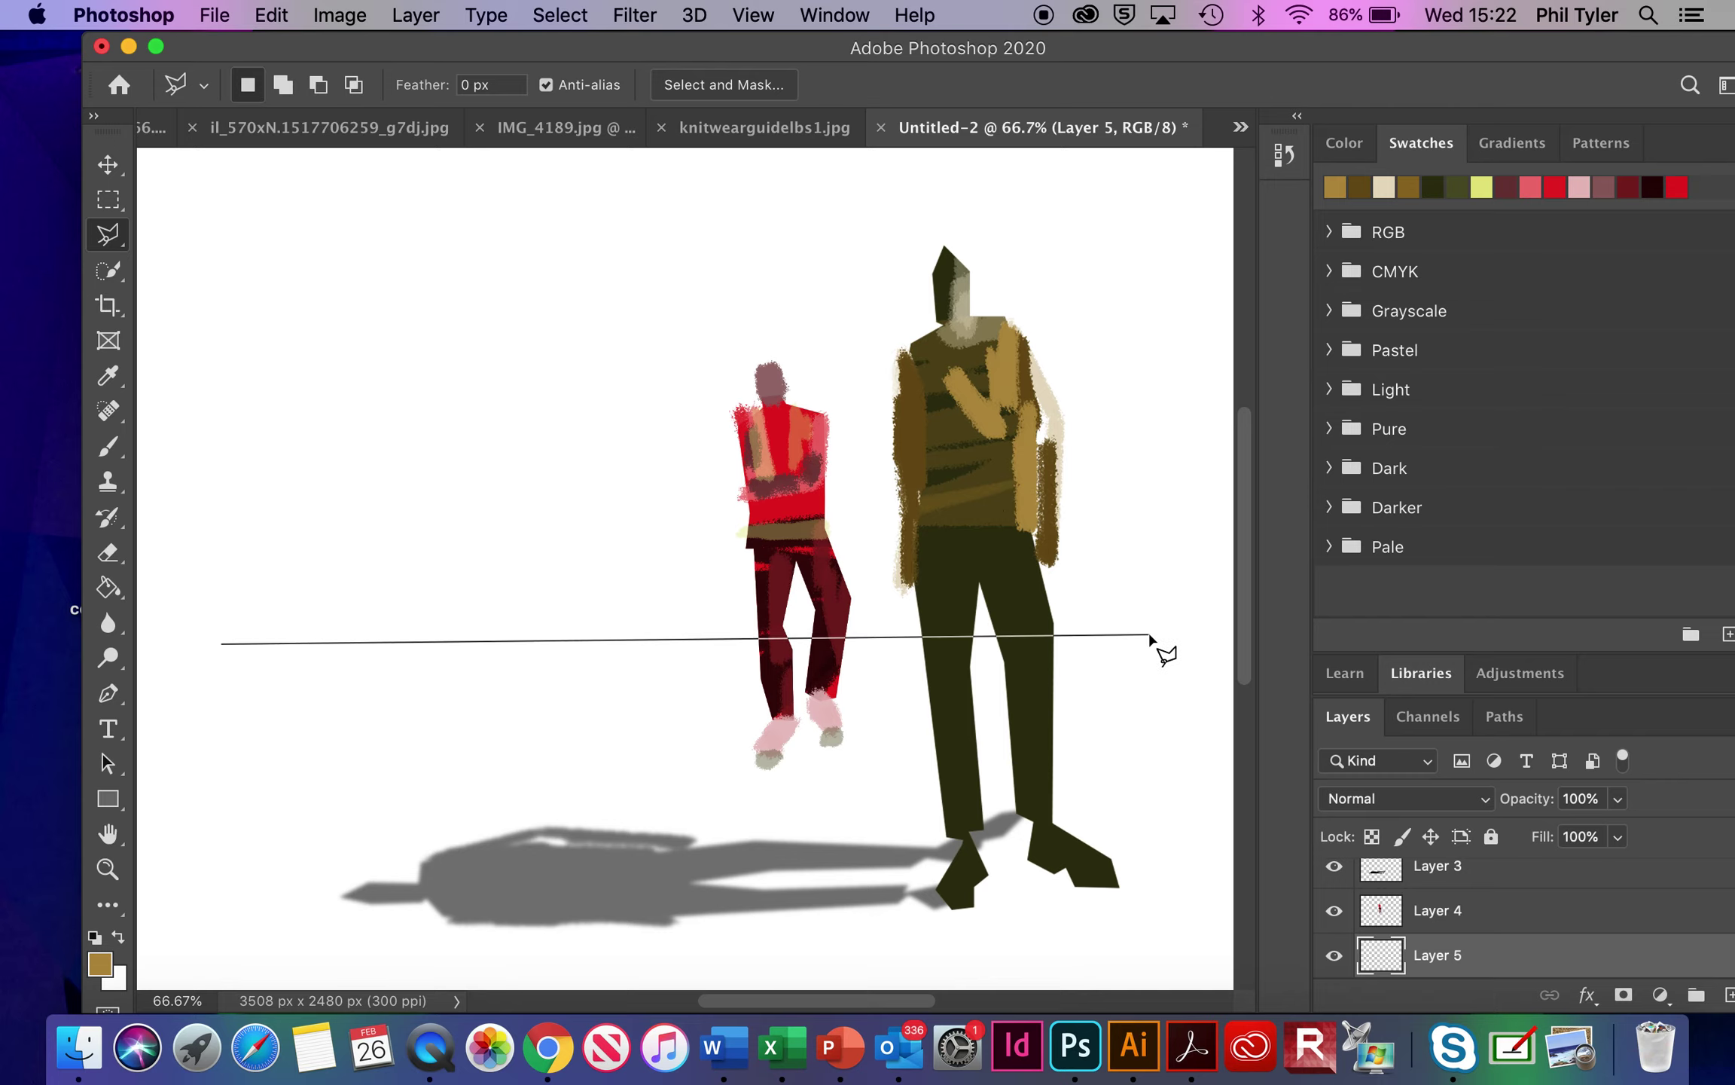
click(1215, 627)
click(1191, 246)
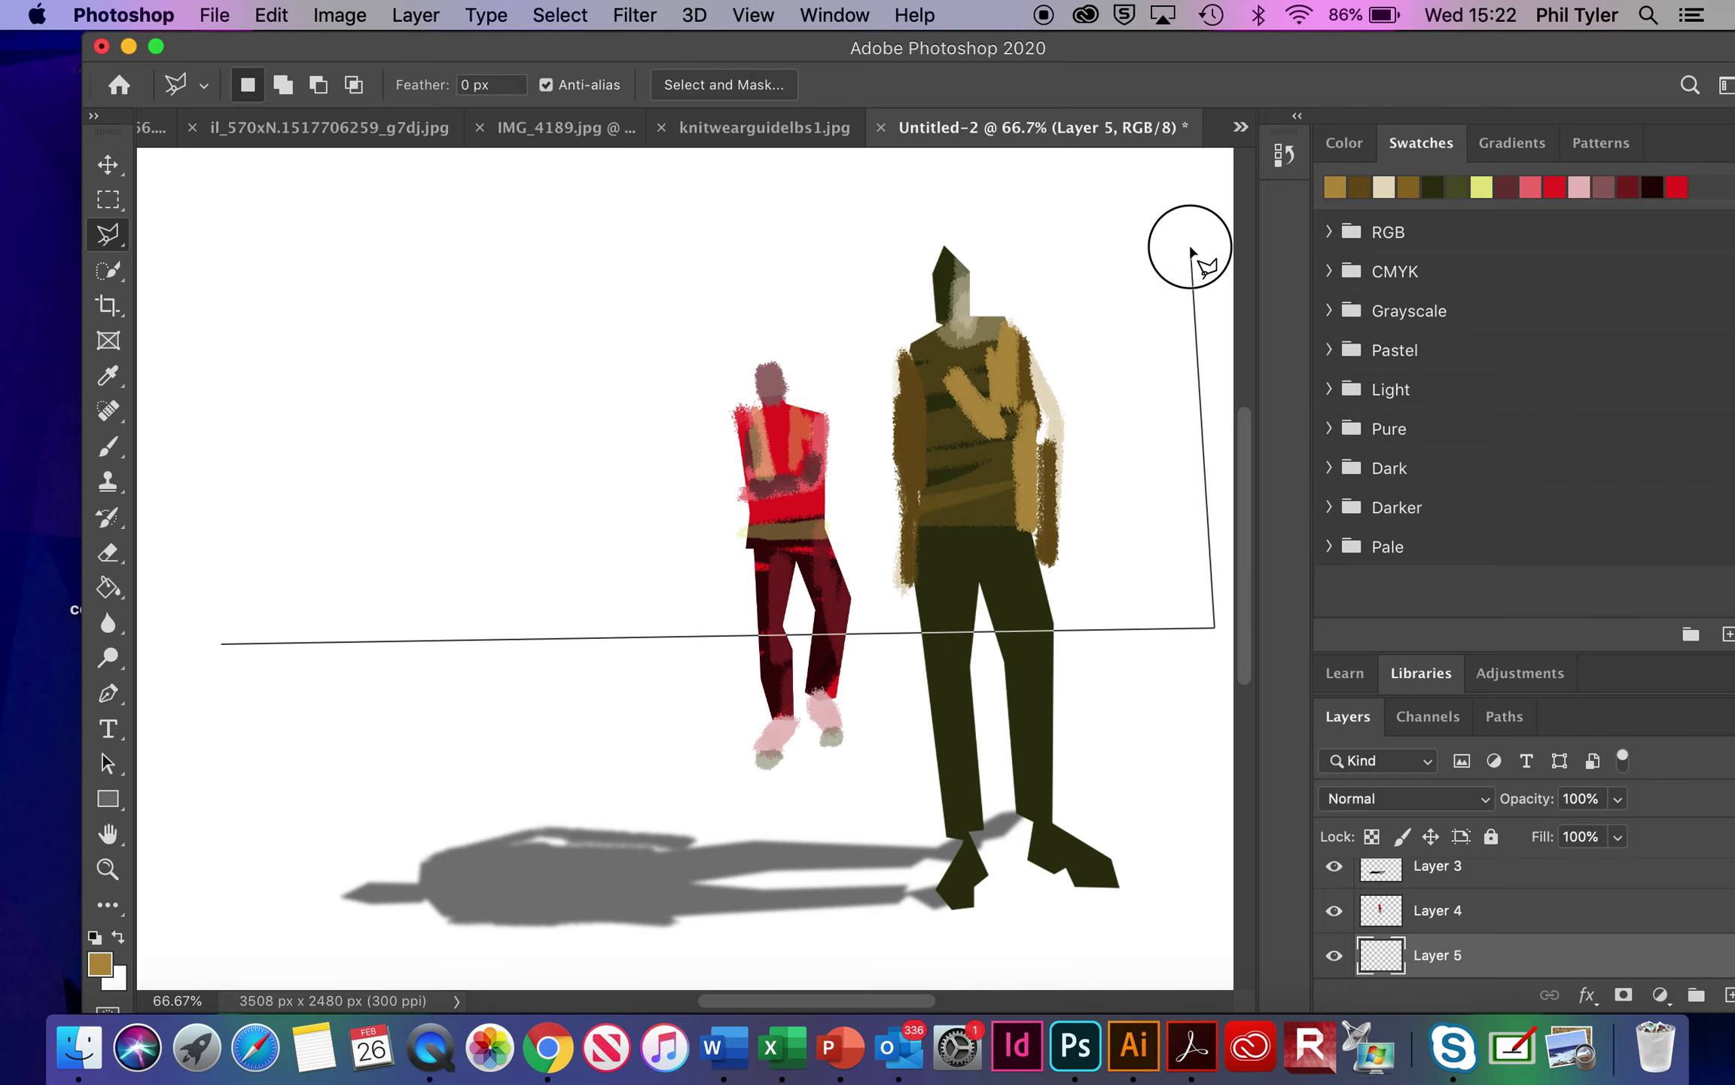
click(845, 181)
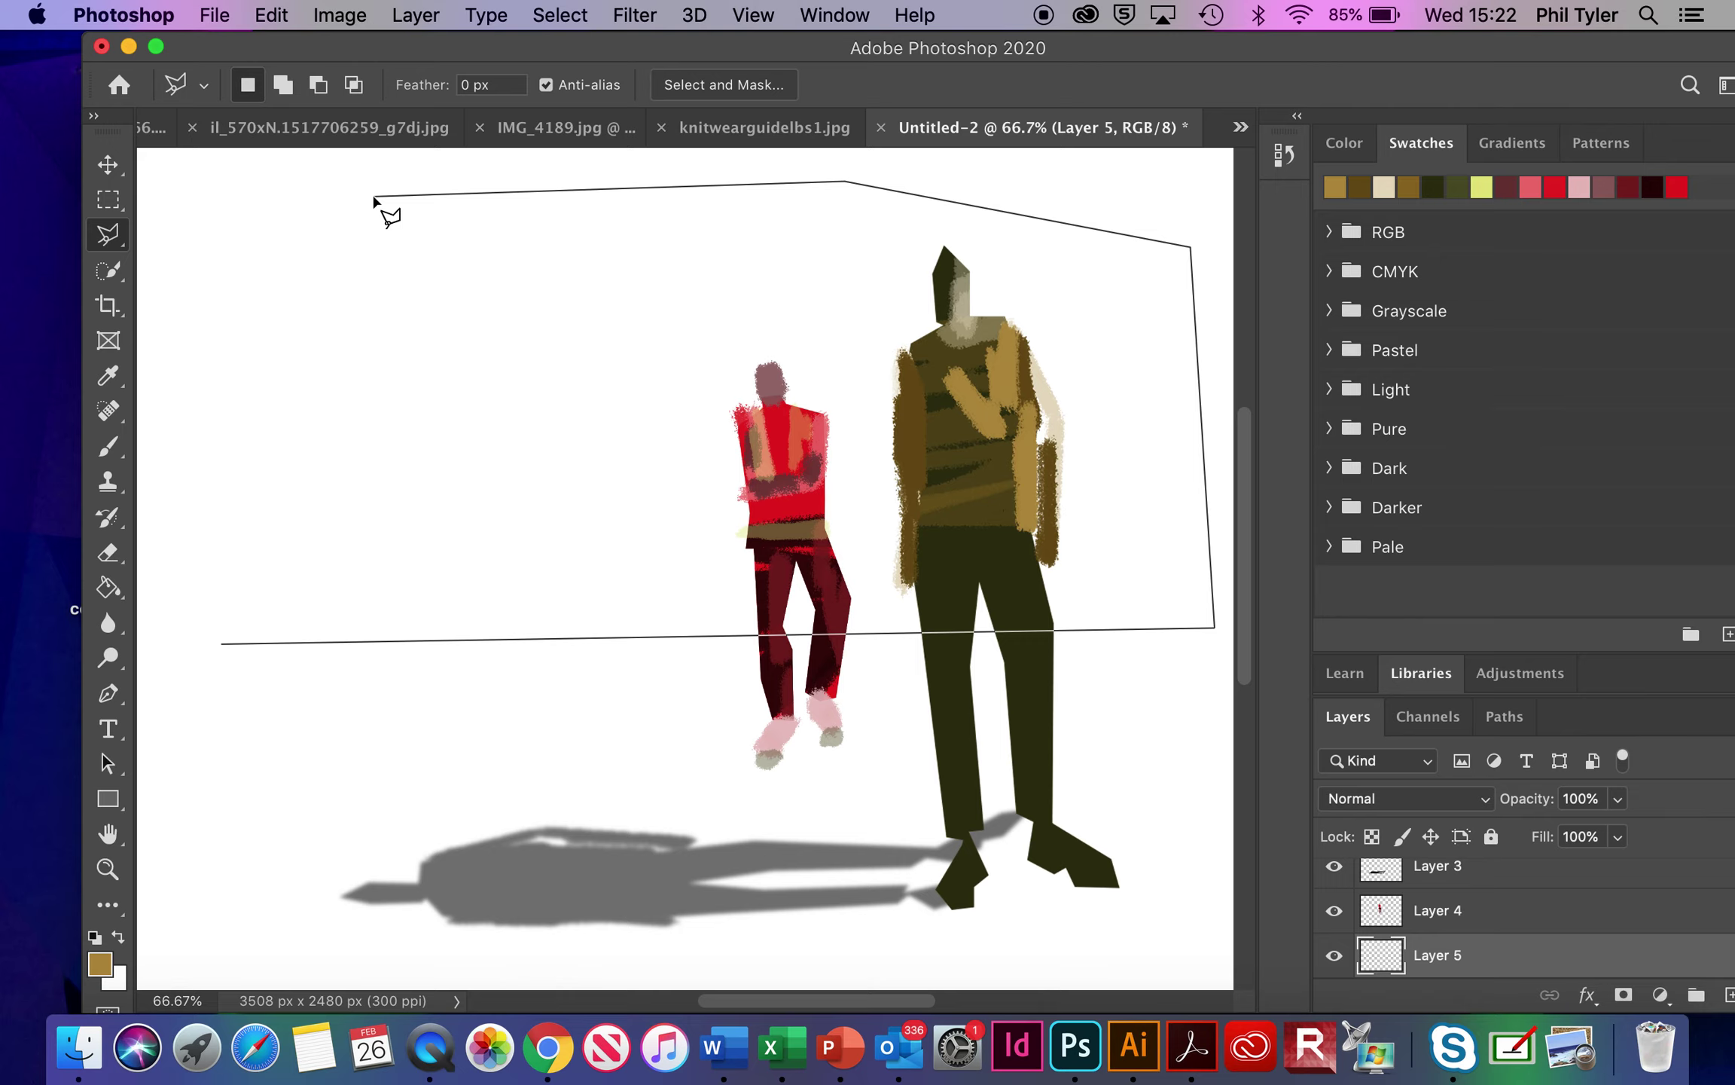
click(374, 196)
click(224, 643)
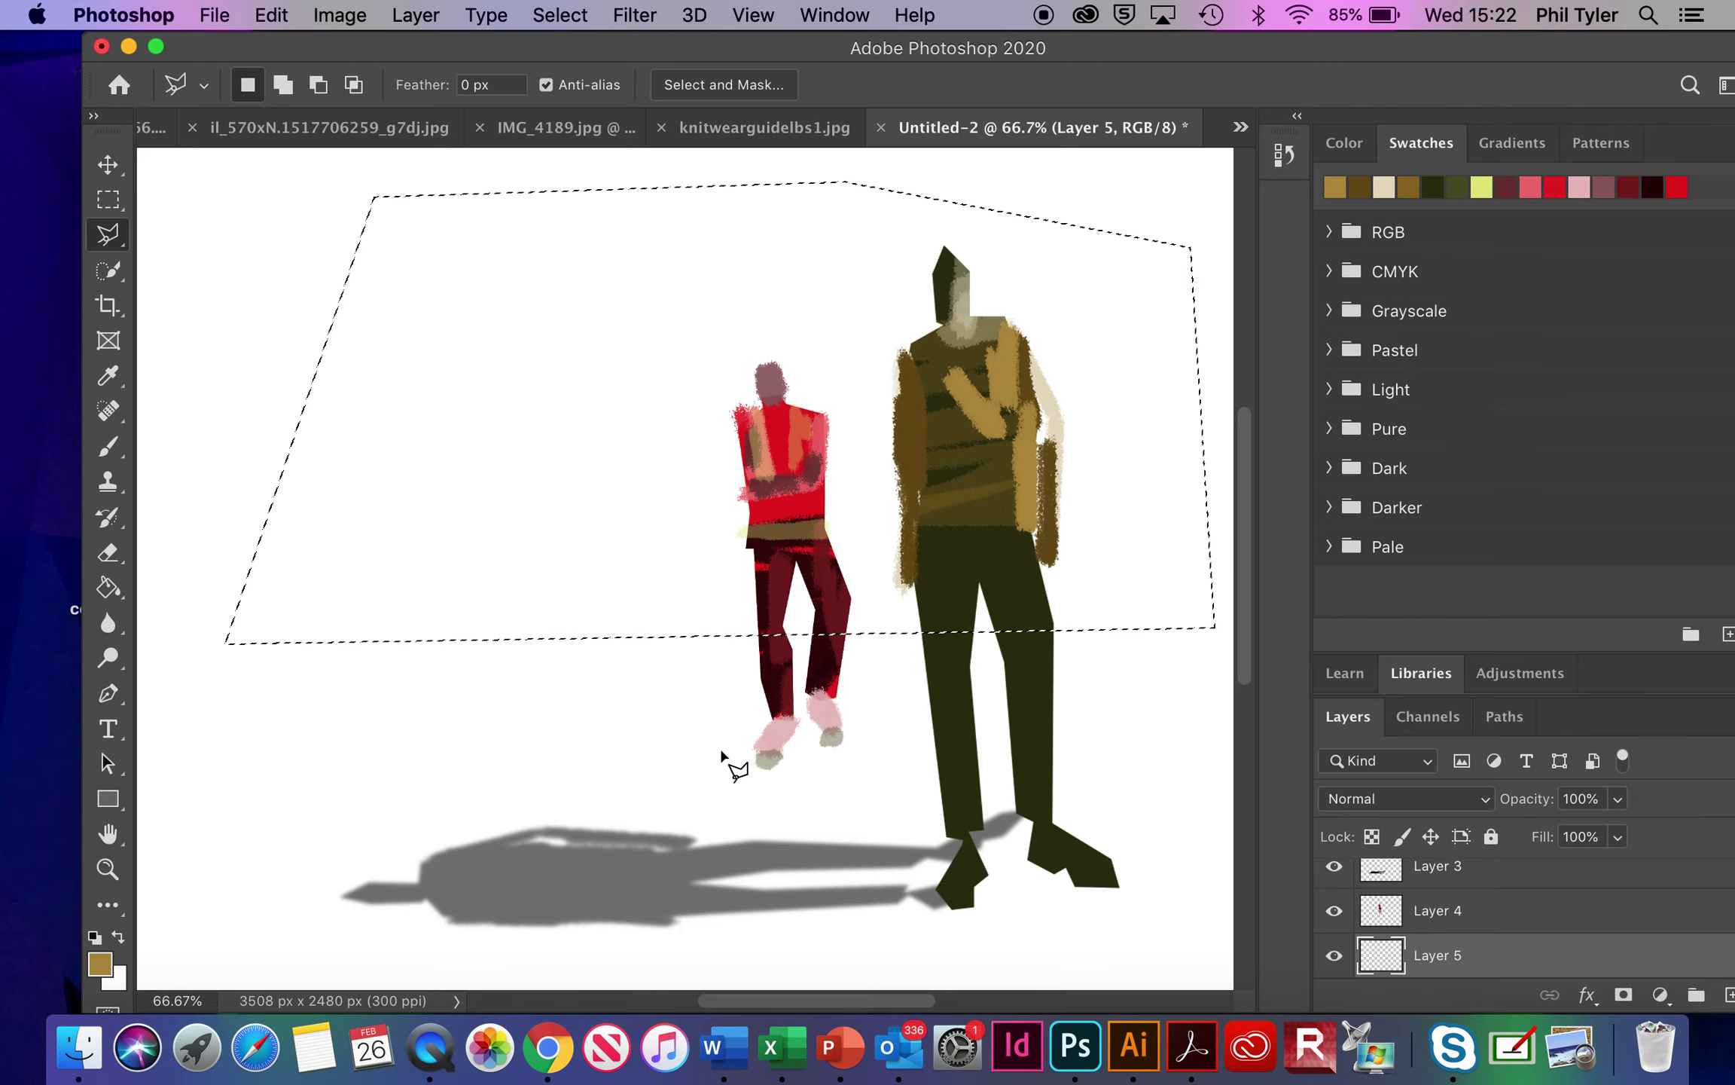
Fill the backdrop selection with a light lime-green foreground colour
click(105, 962)
click(889, 625)
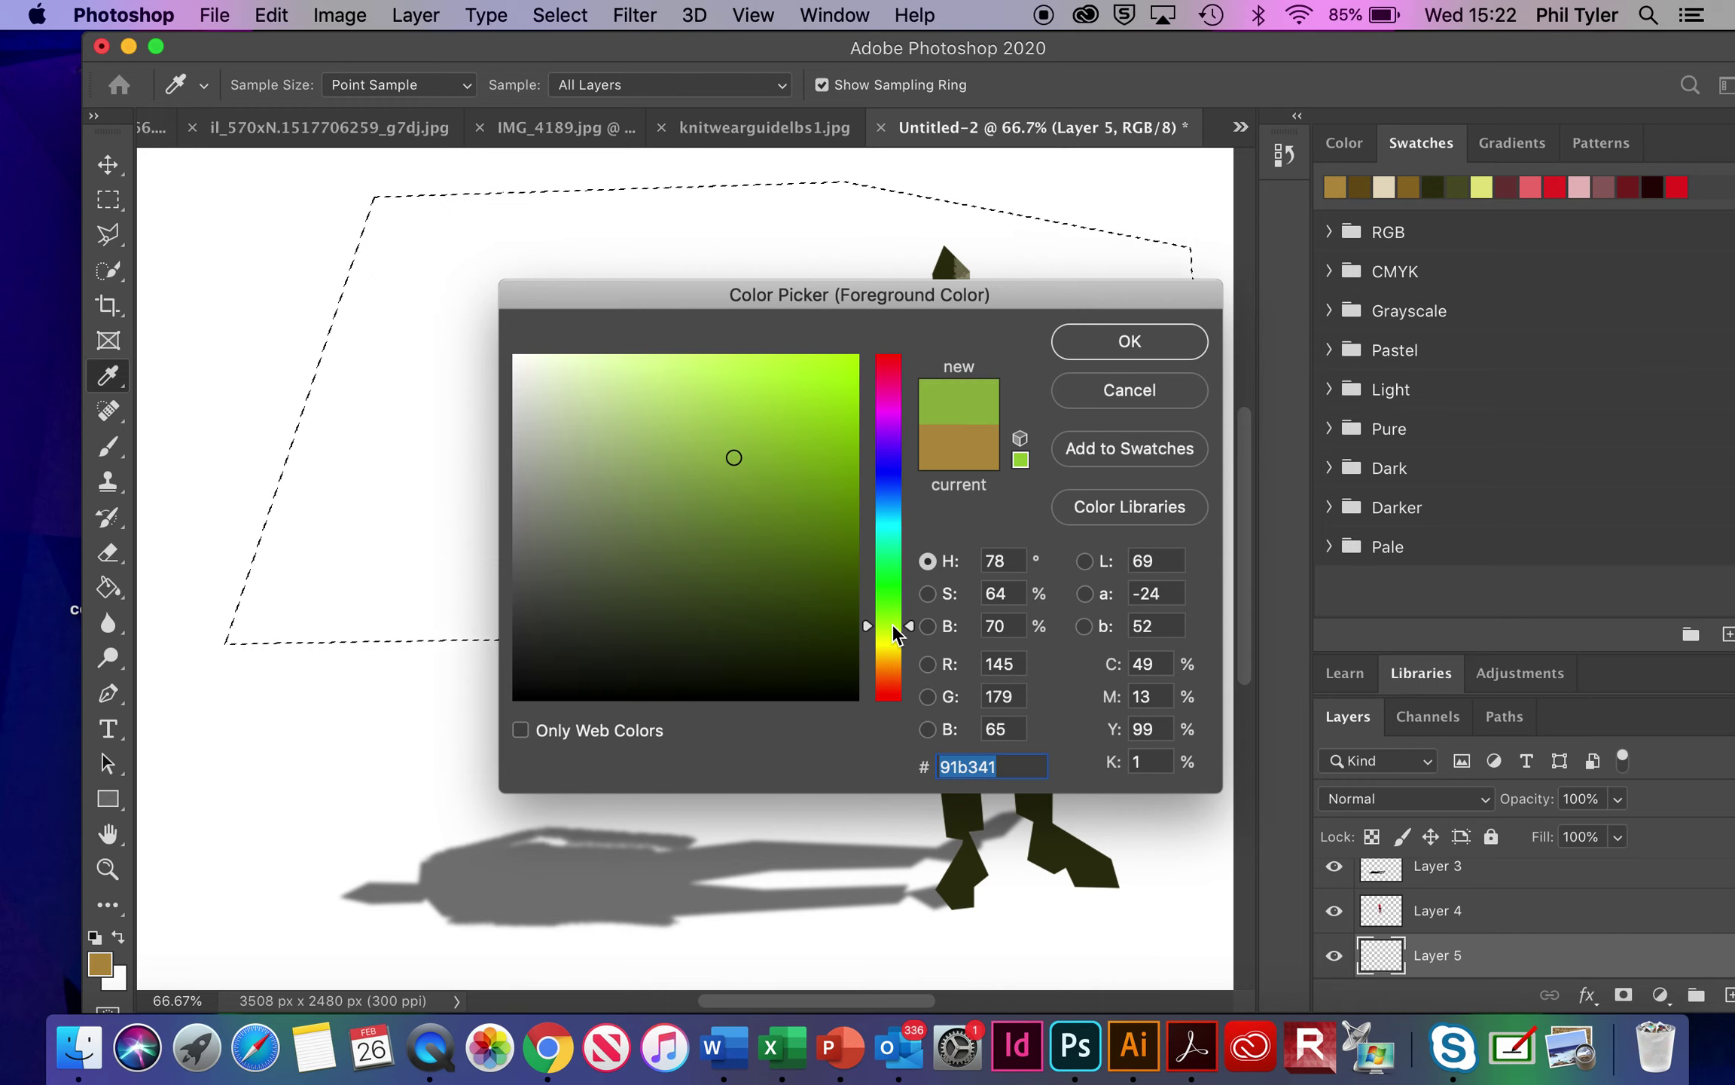
click(693, 368)
click(1096, 342)
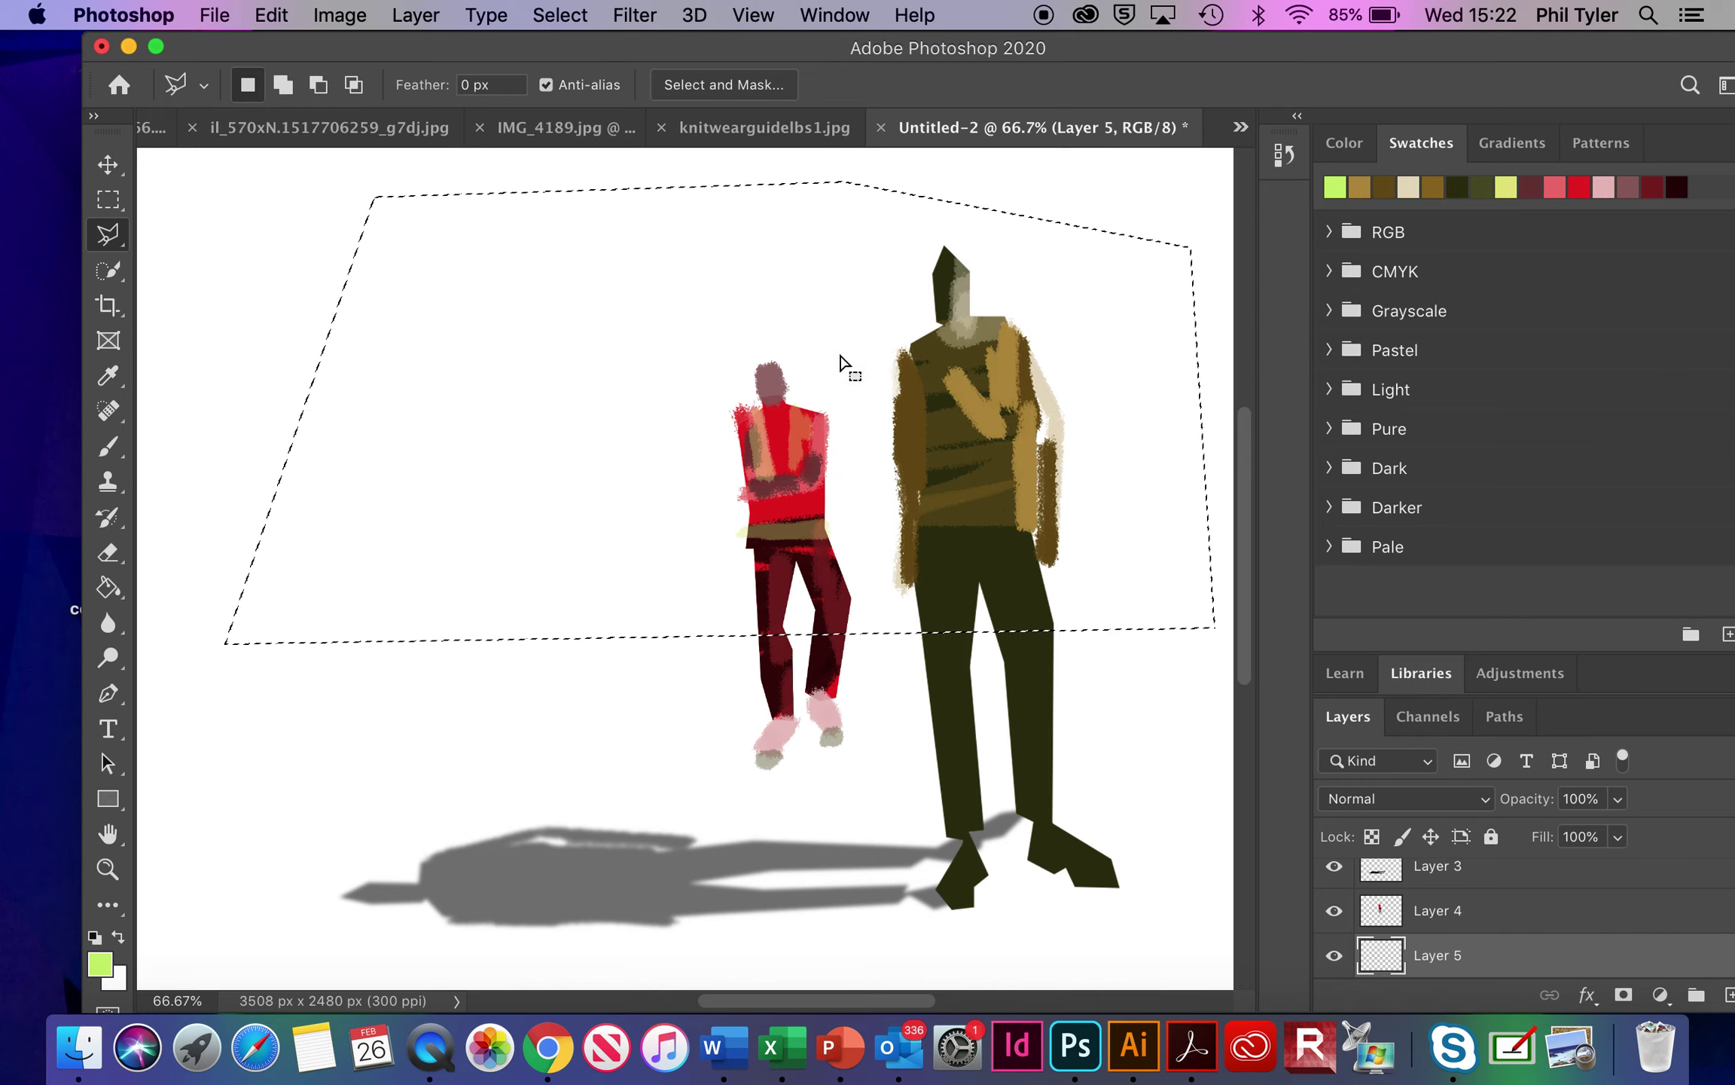
click(107, 587)
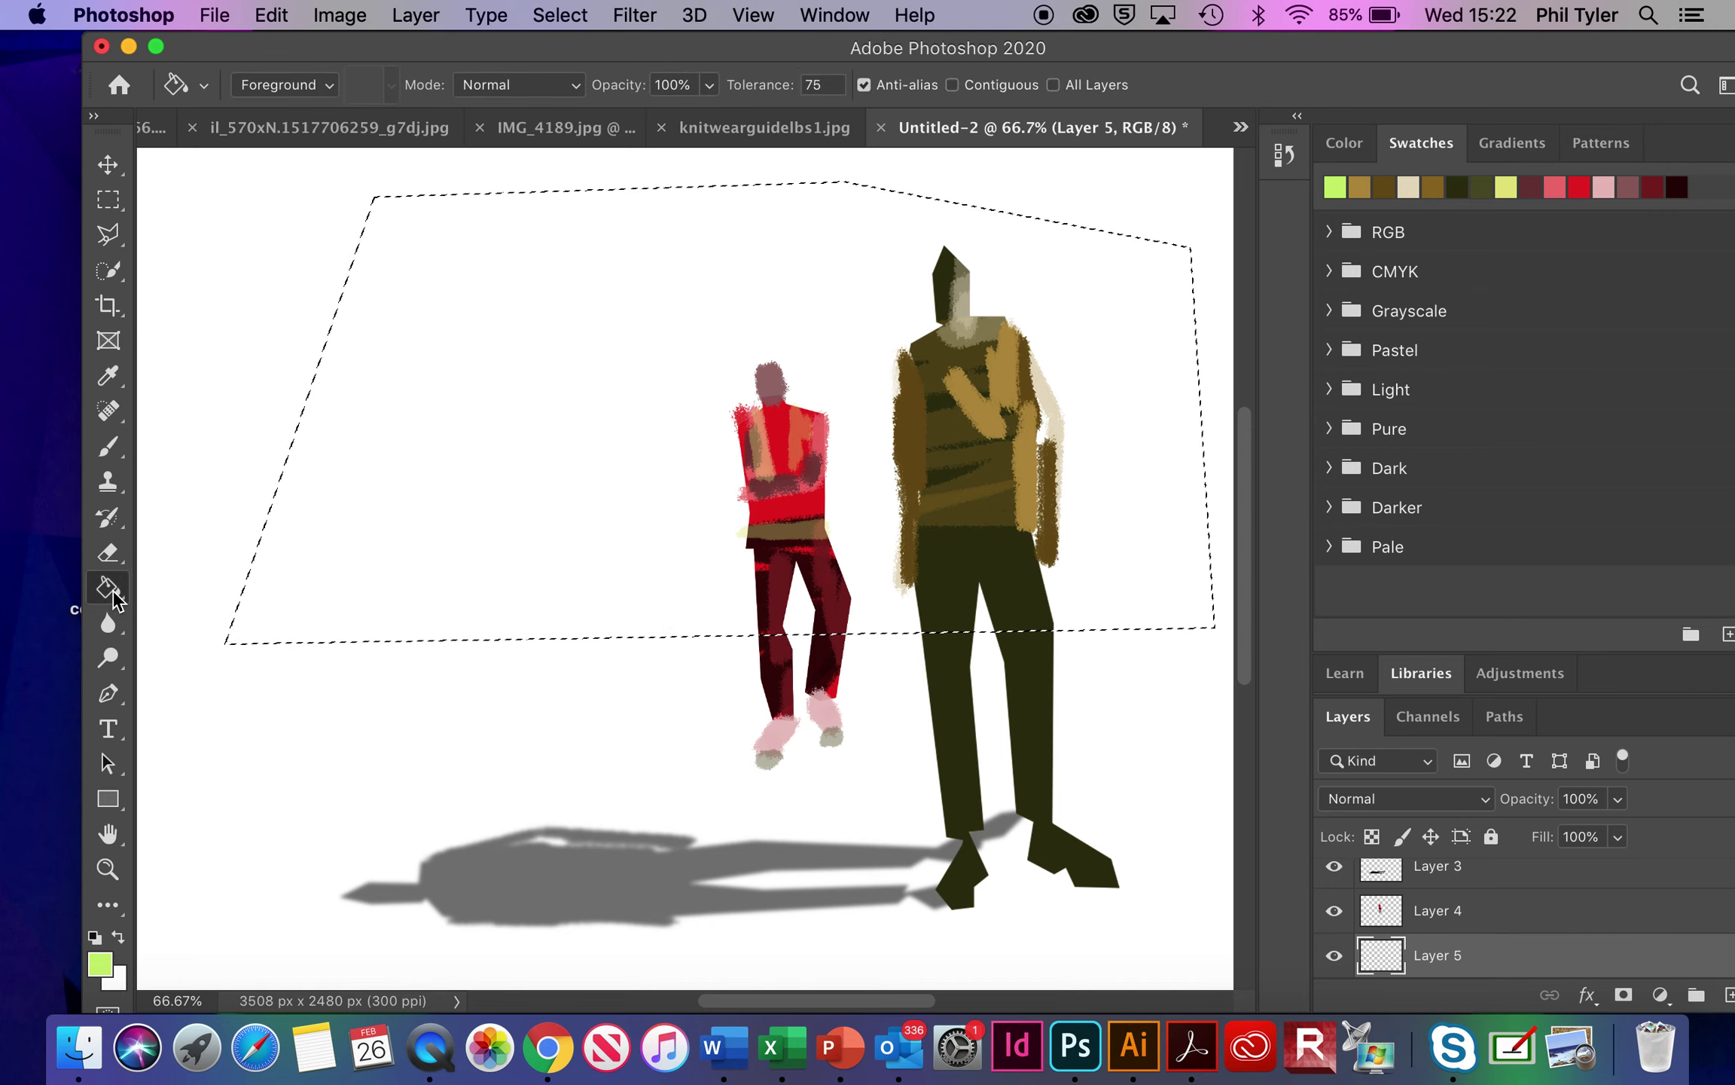
click(559, 474)
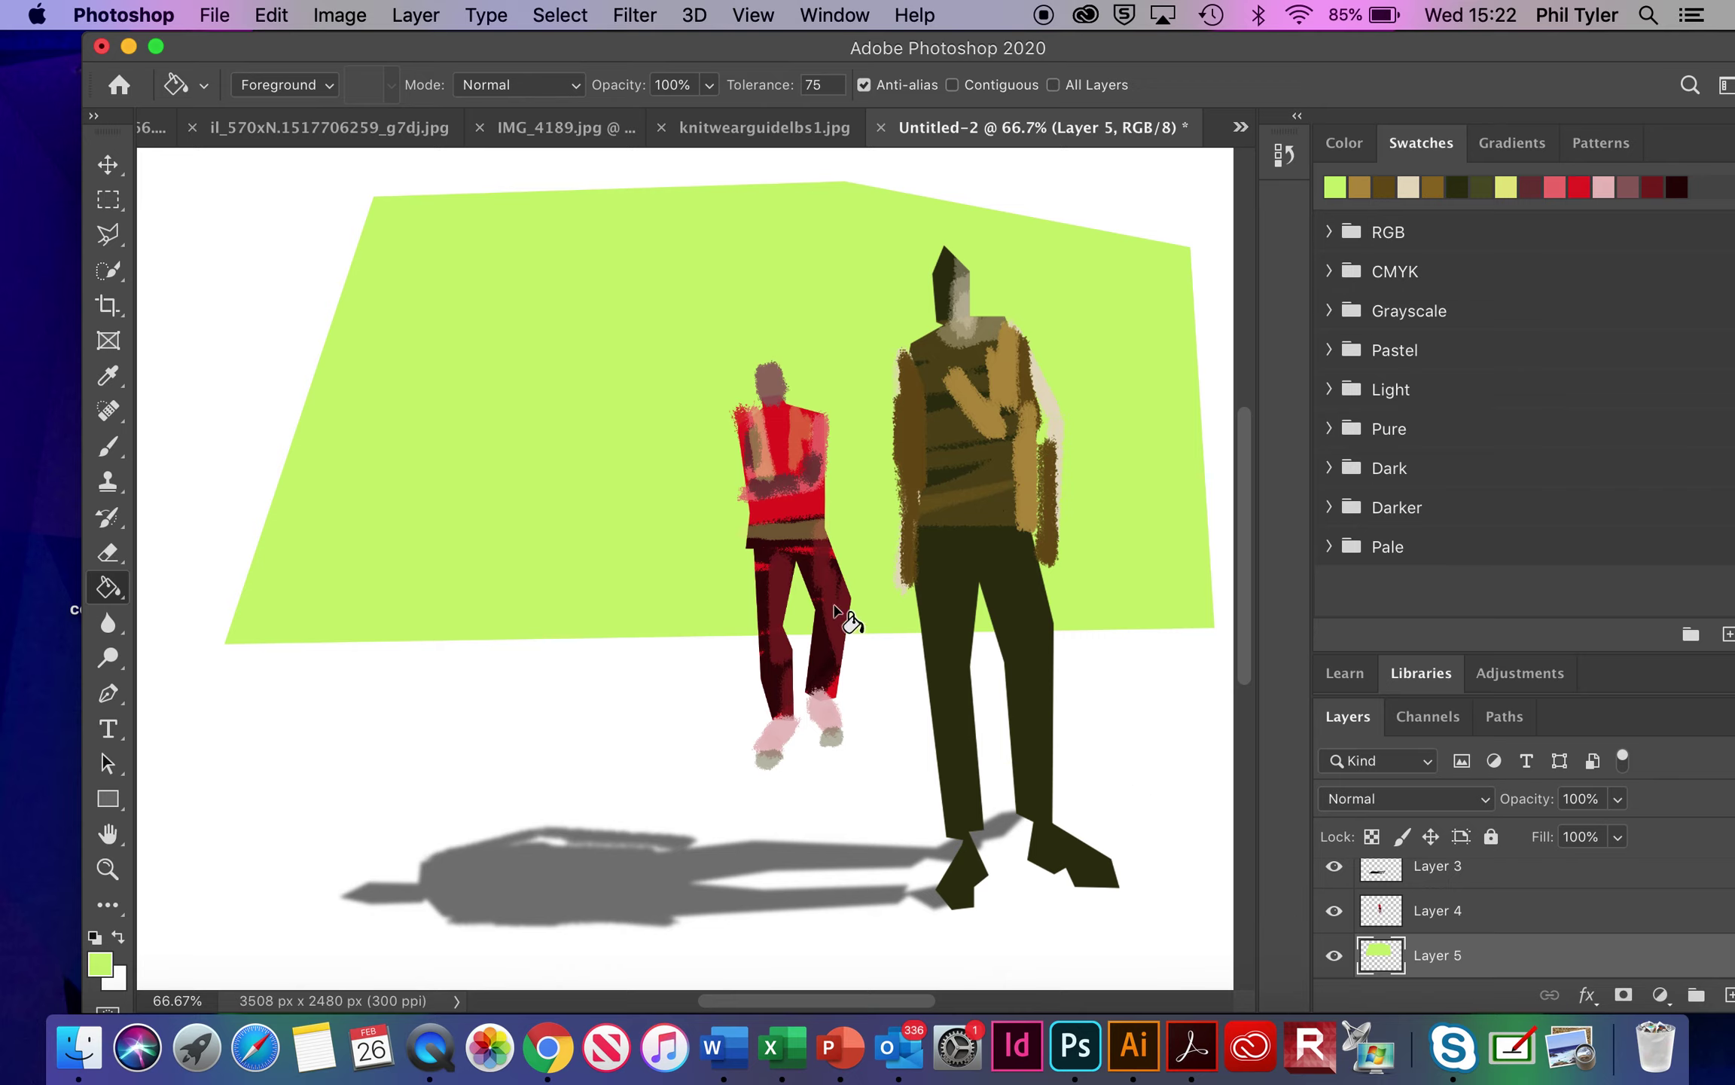
Load the shadow Layer 3's outline as a selection, then deselect it
click(1490, 916)
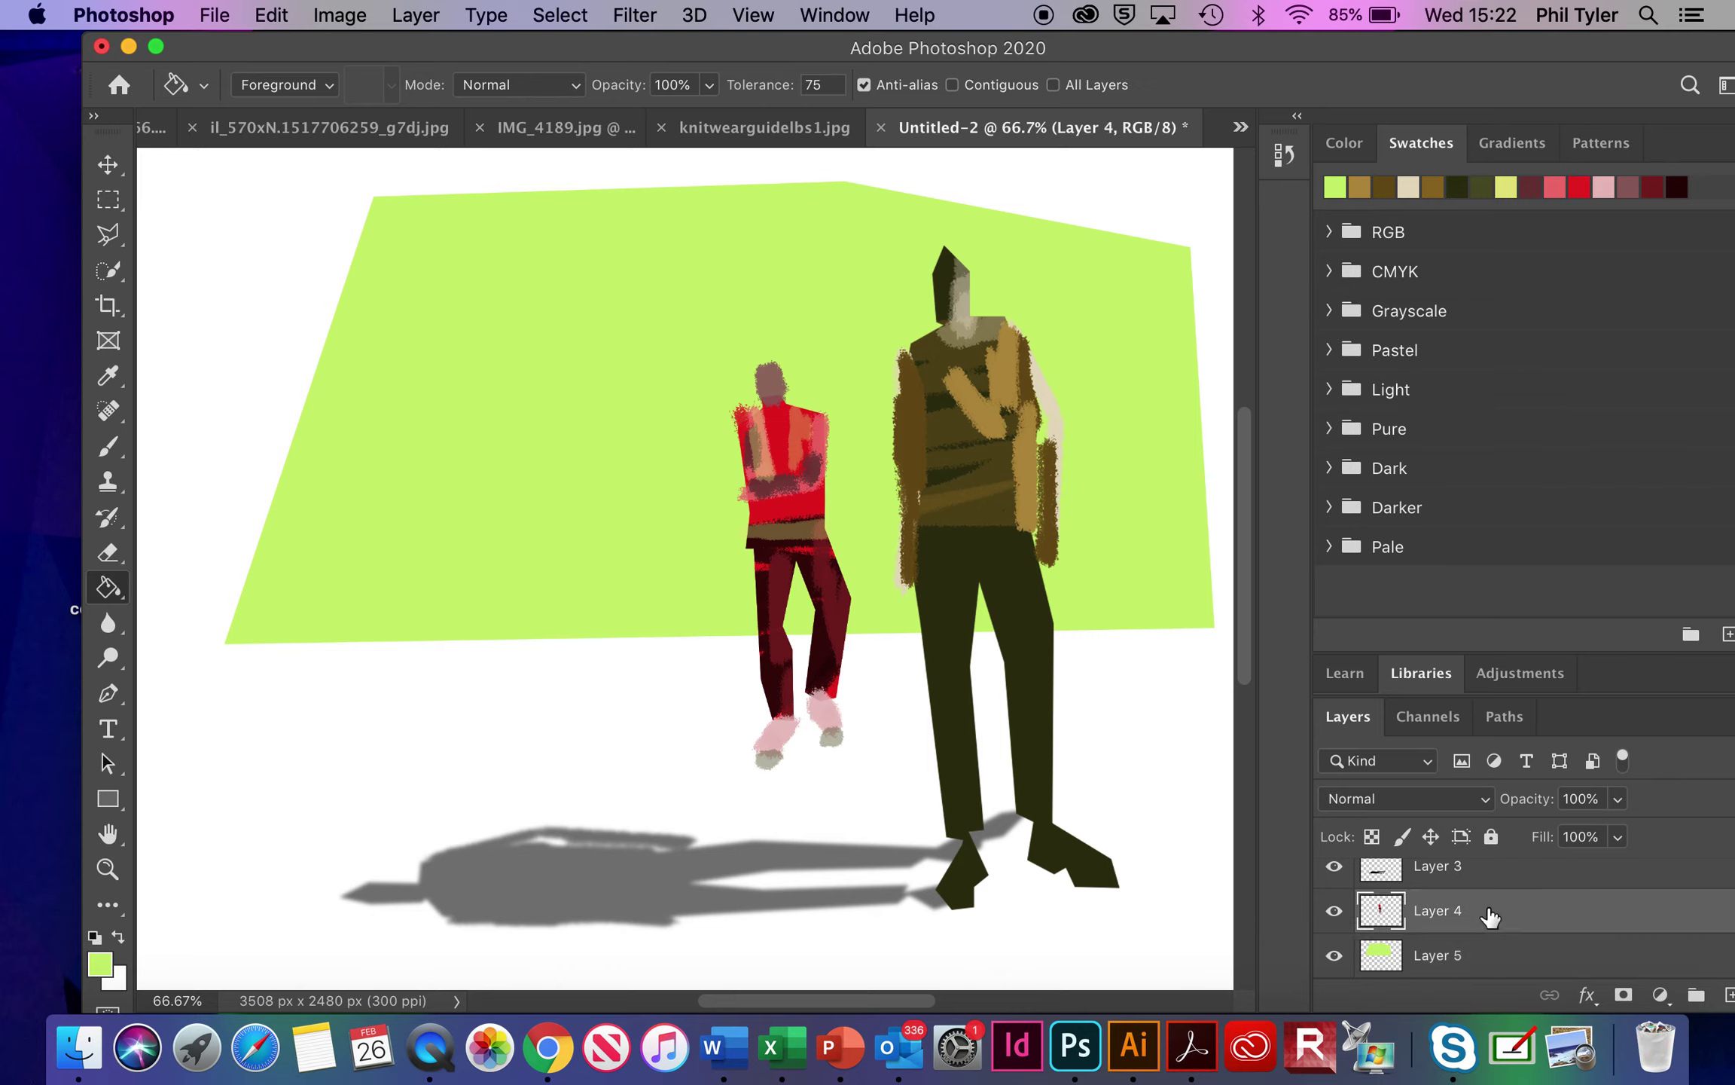
click(1331, 911)
click(1331, 911)
click(1461, 883)
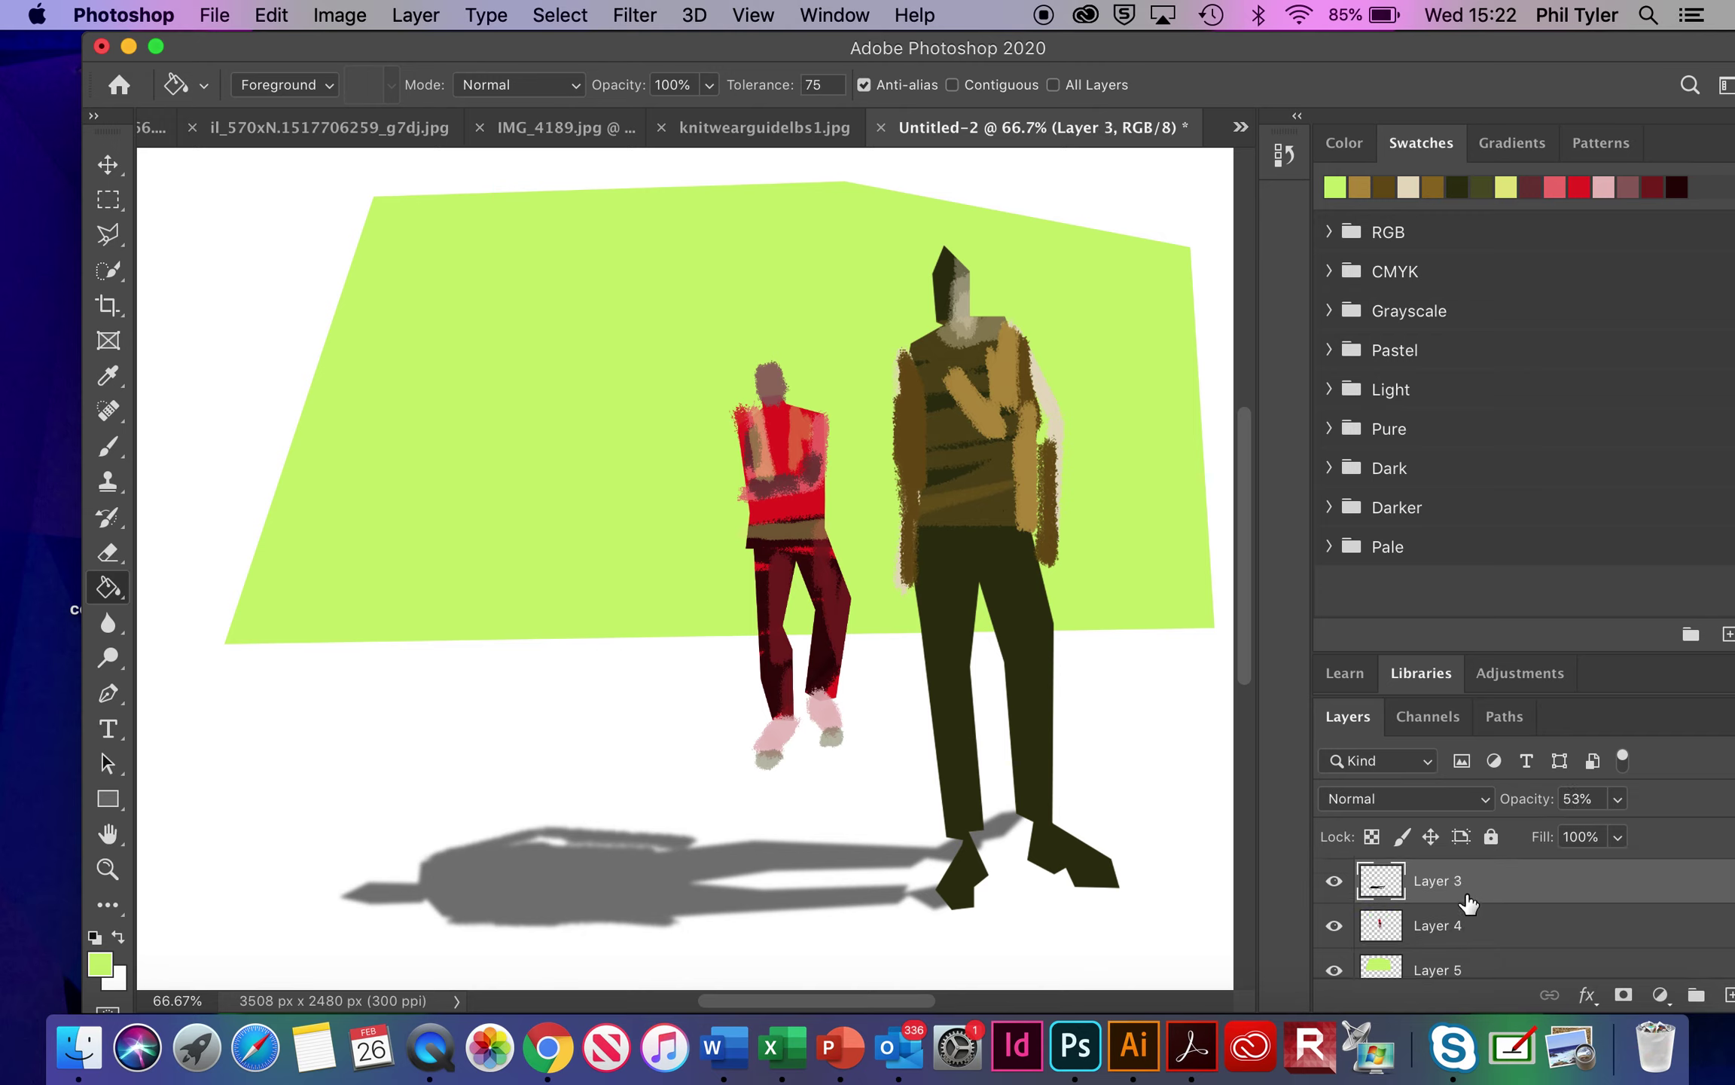
click(554, 13)
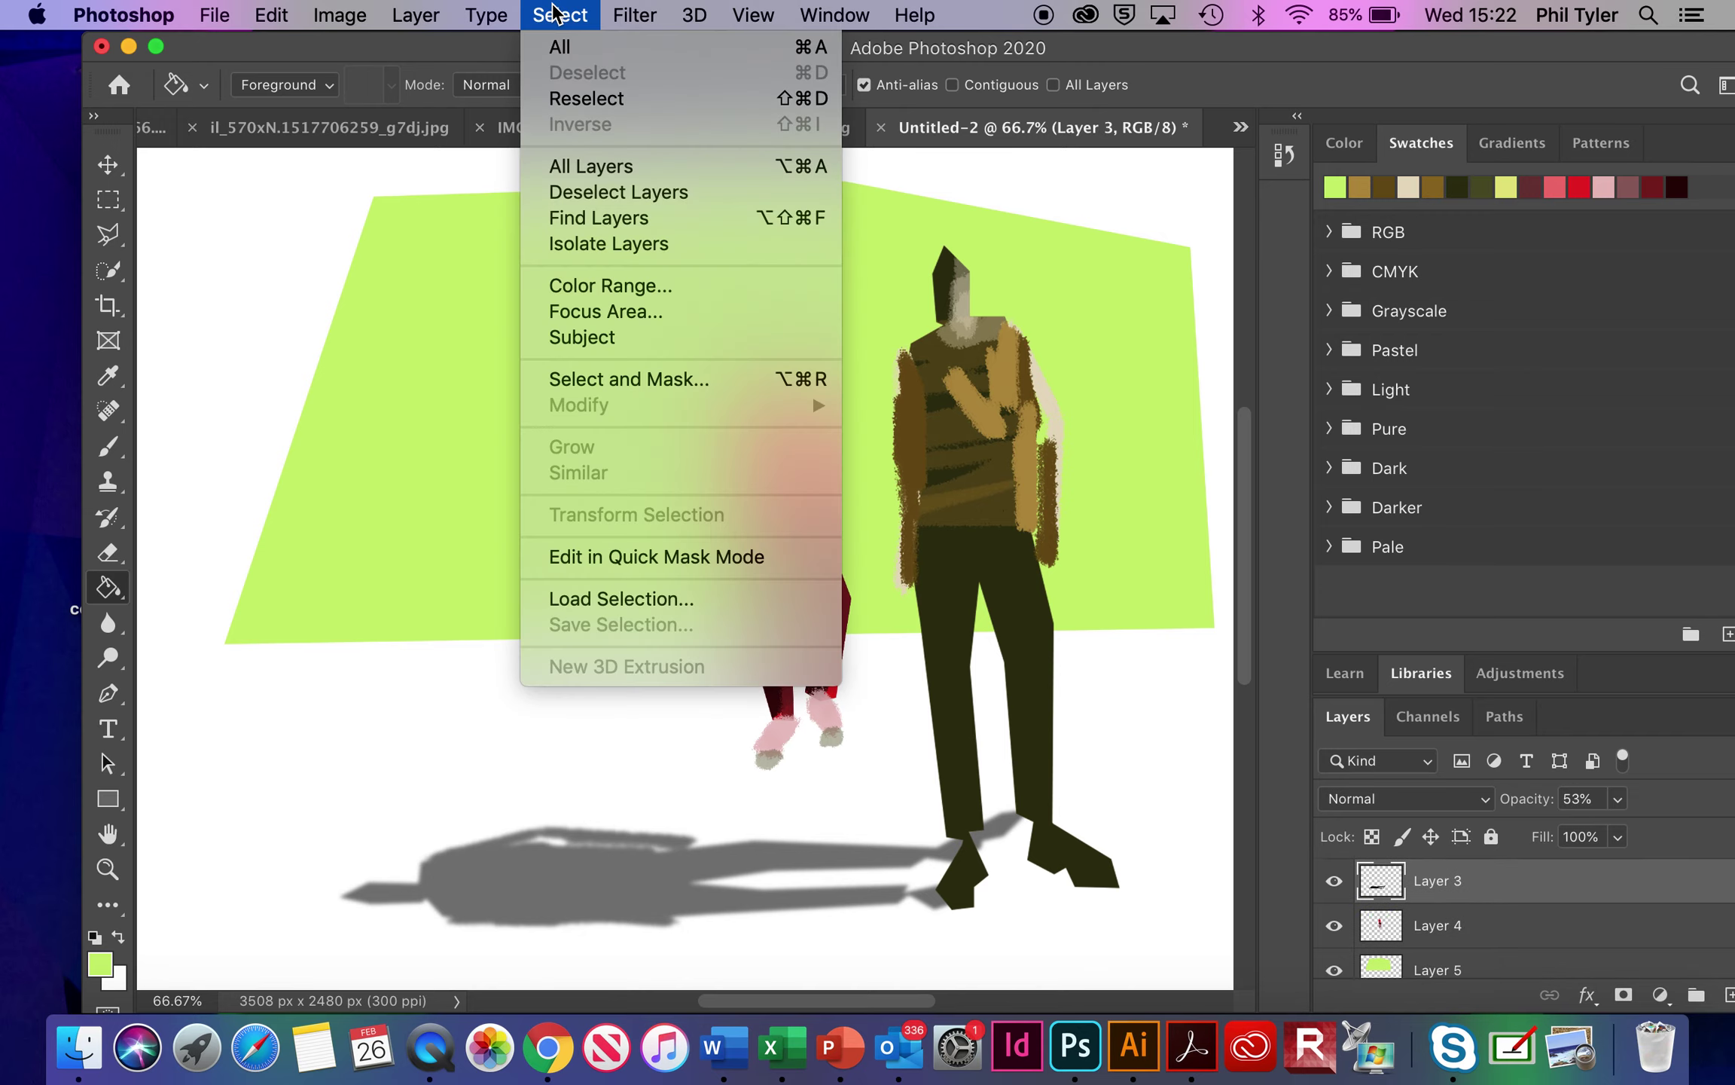
click(681, 598)
click(1100, 375)
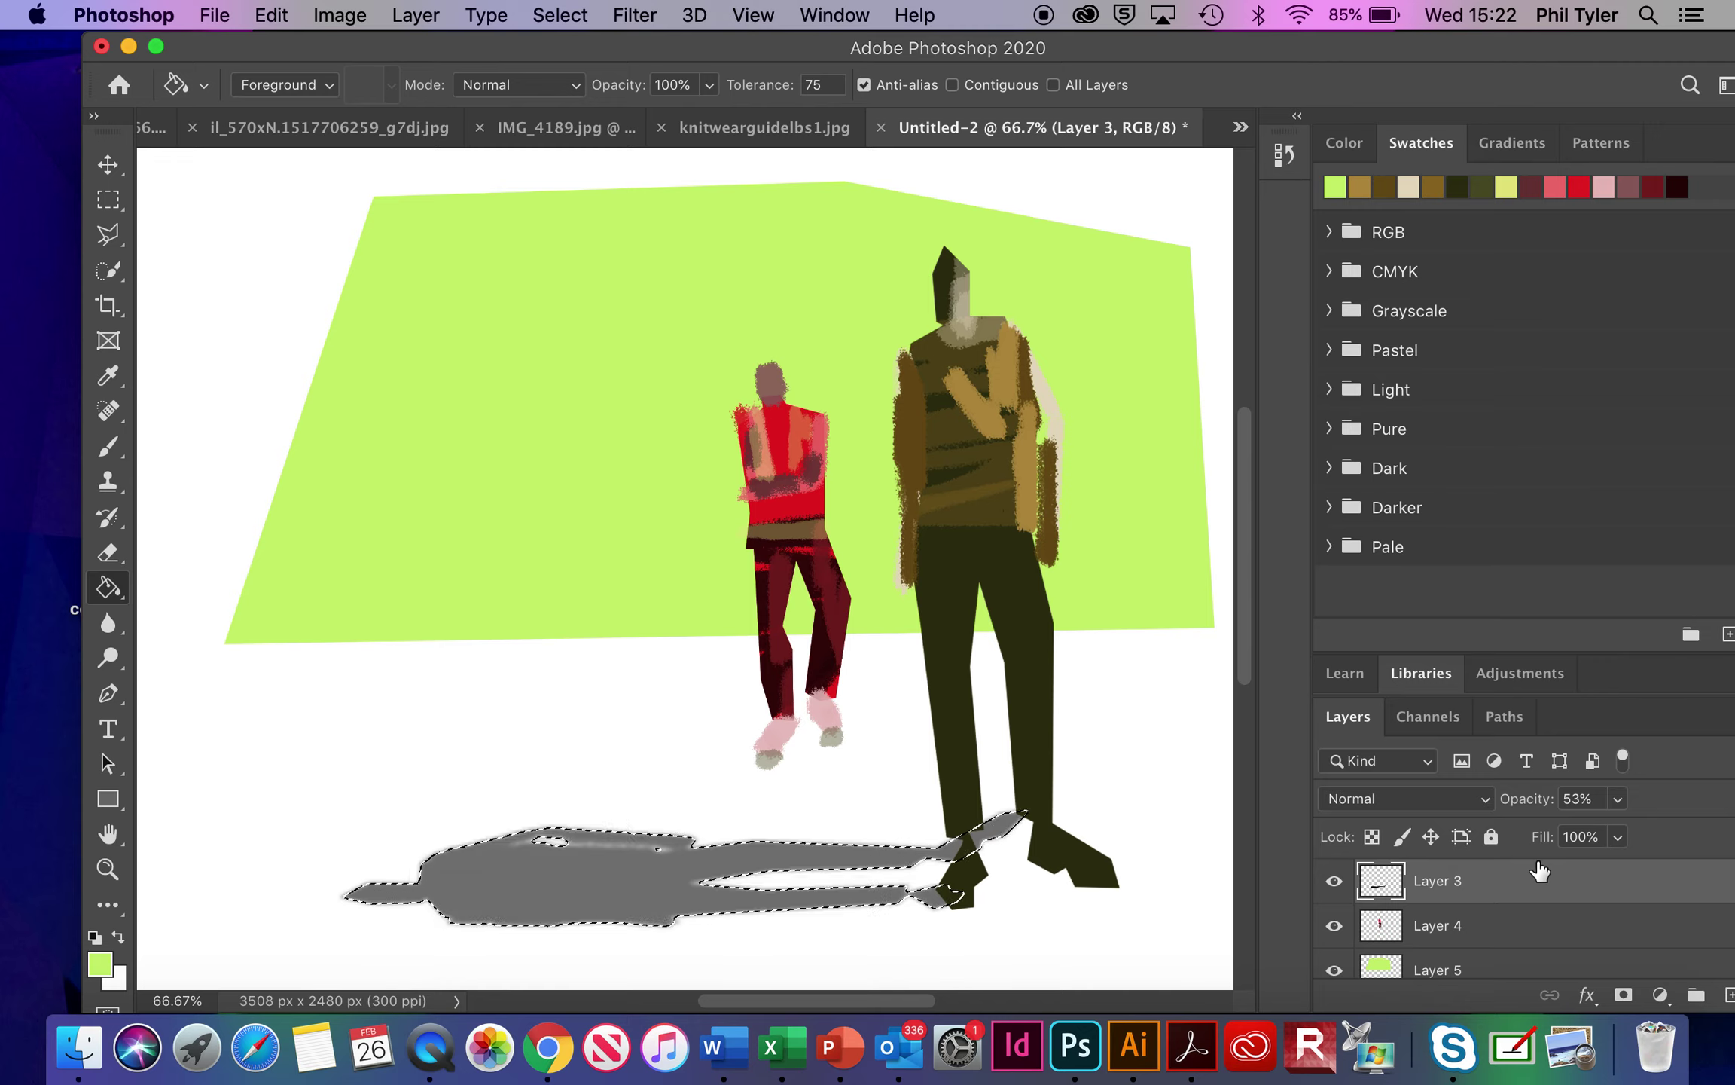
key(super+d)
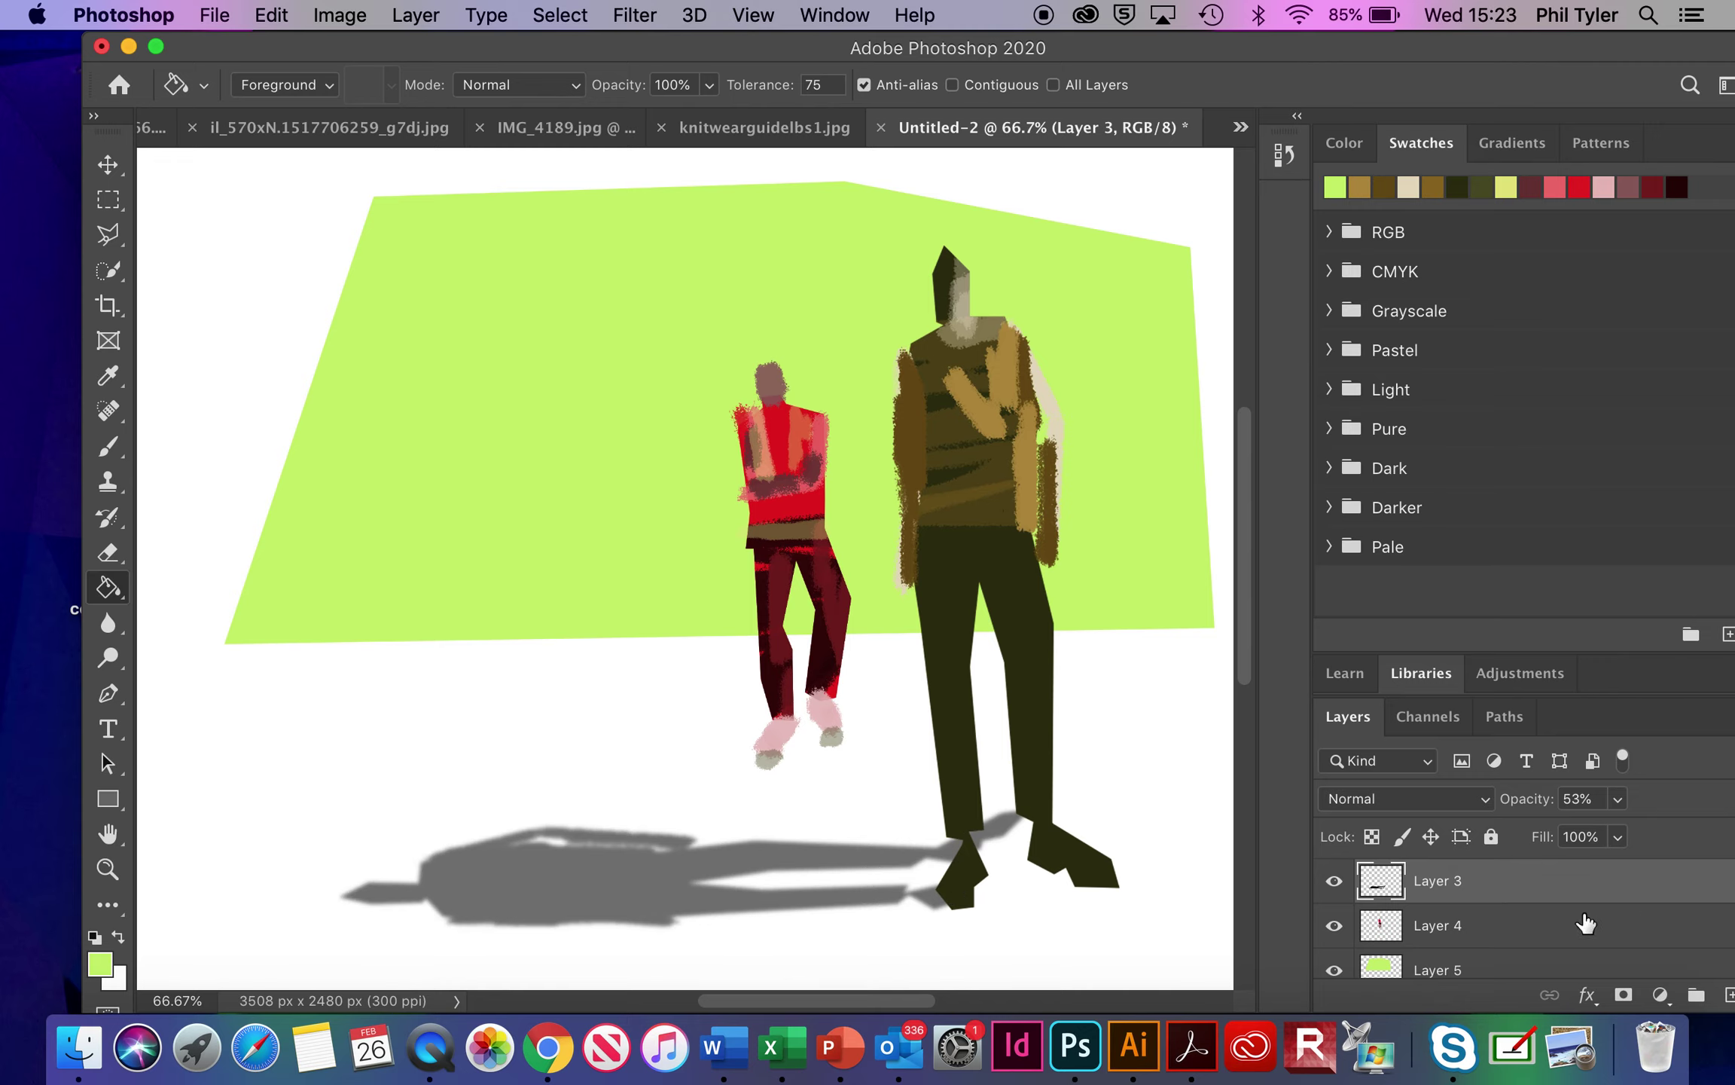
Load the olive figure's outline on Layer 2 as a selection
scroll(1585, 923, up, 1)
click(1565, 881)
click(592, 10)
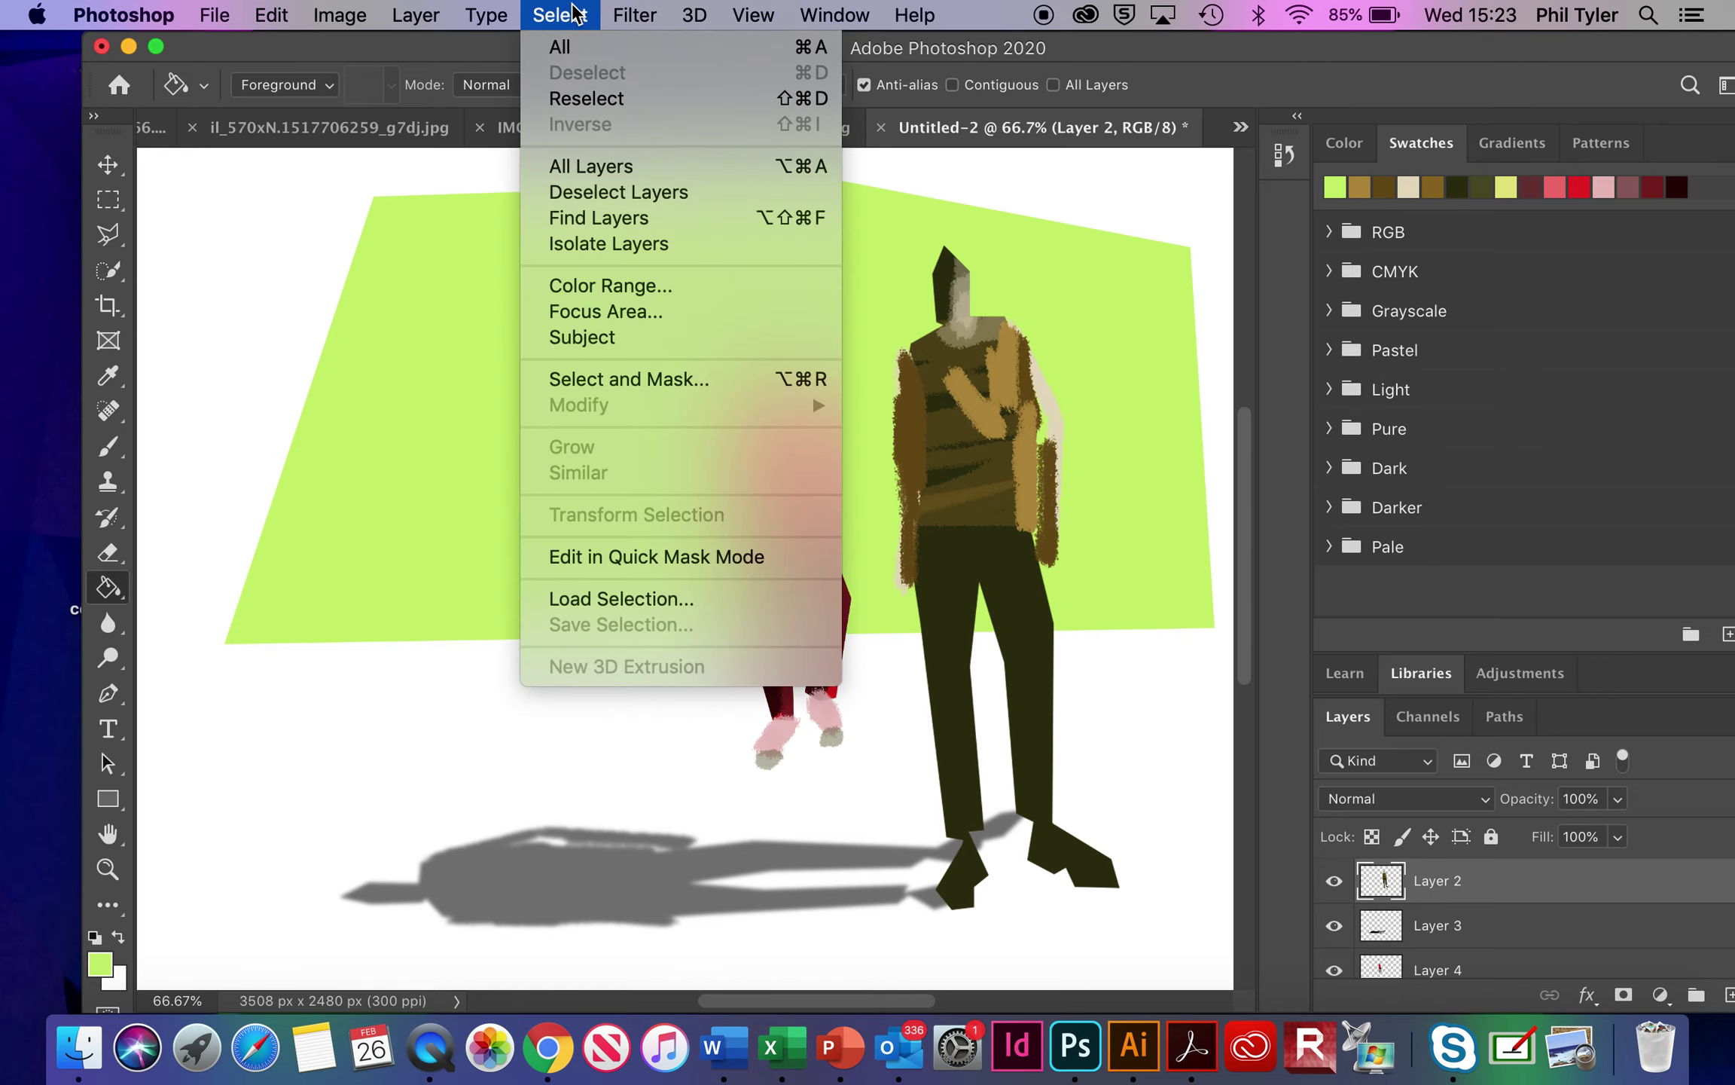
click(696, 607)
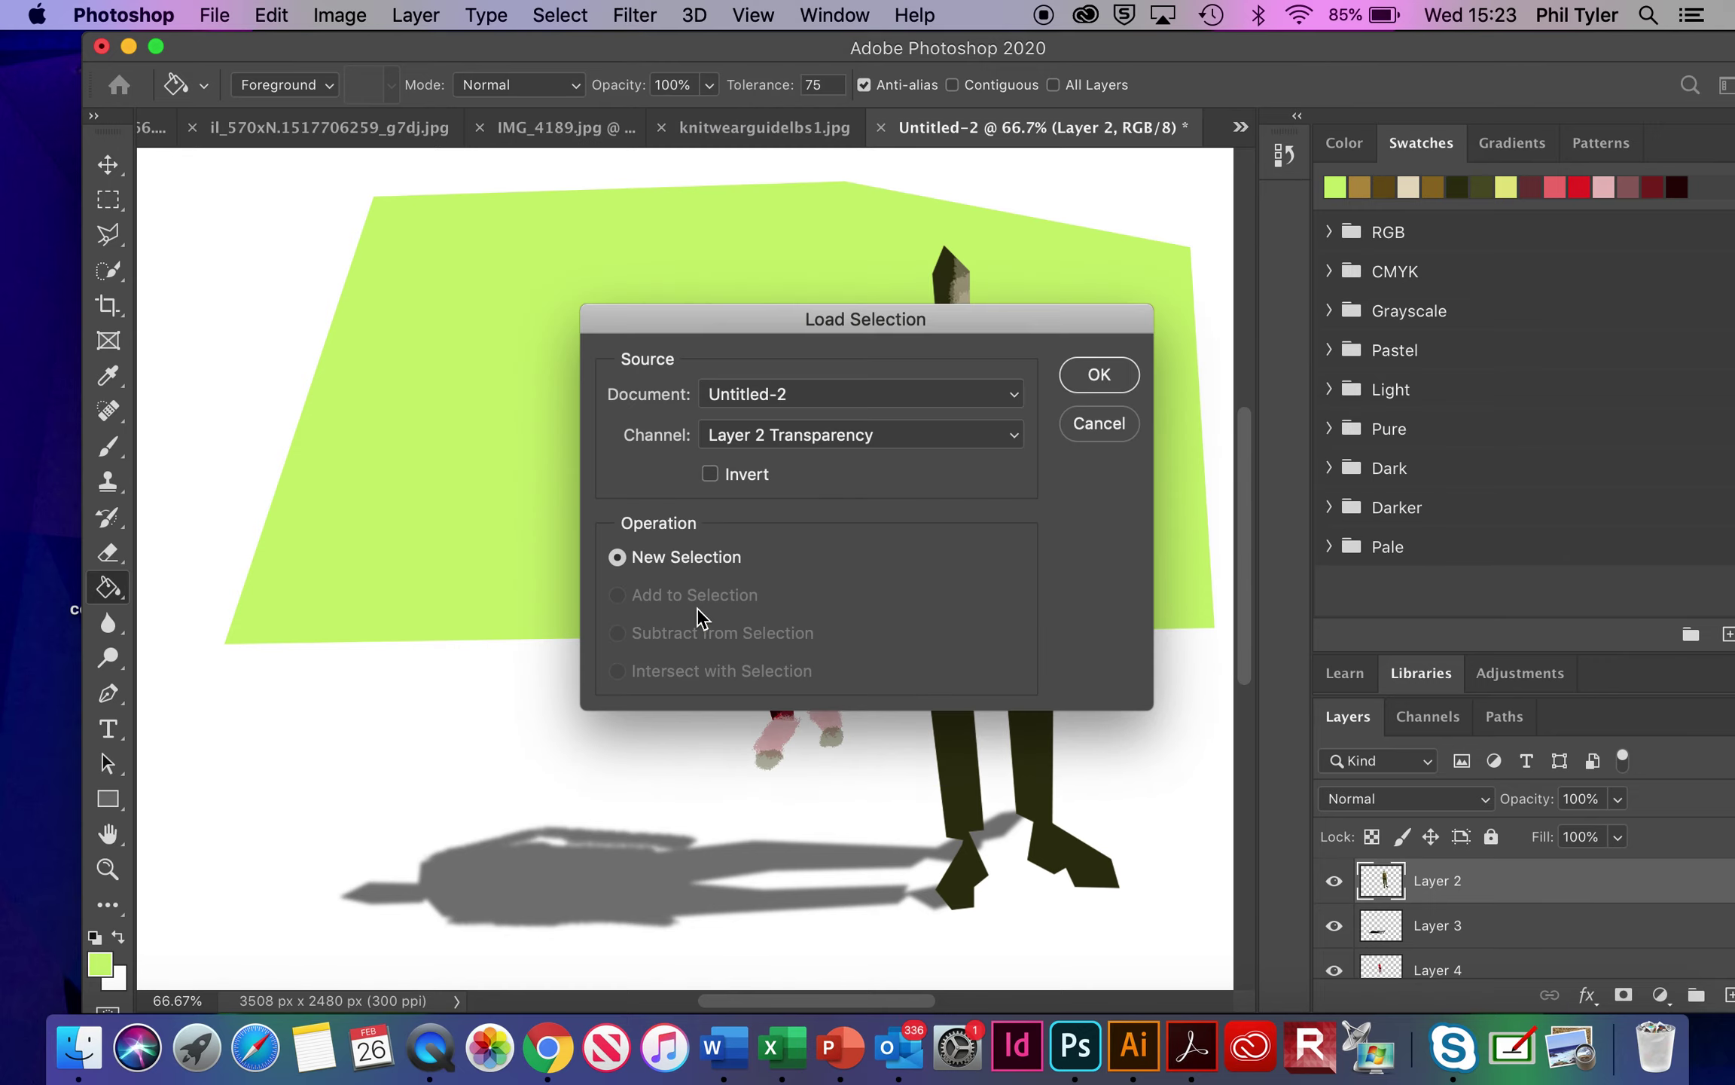
click(1092, 375)
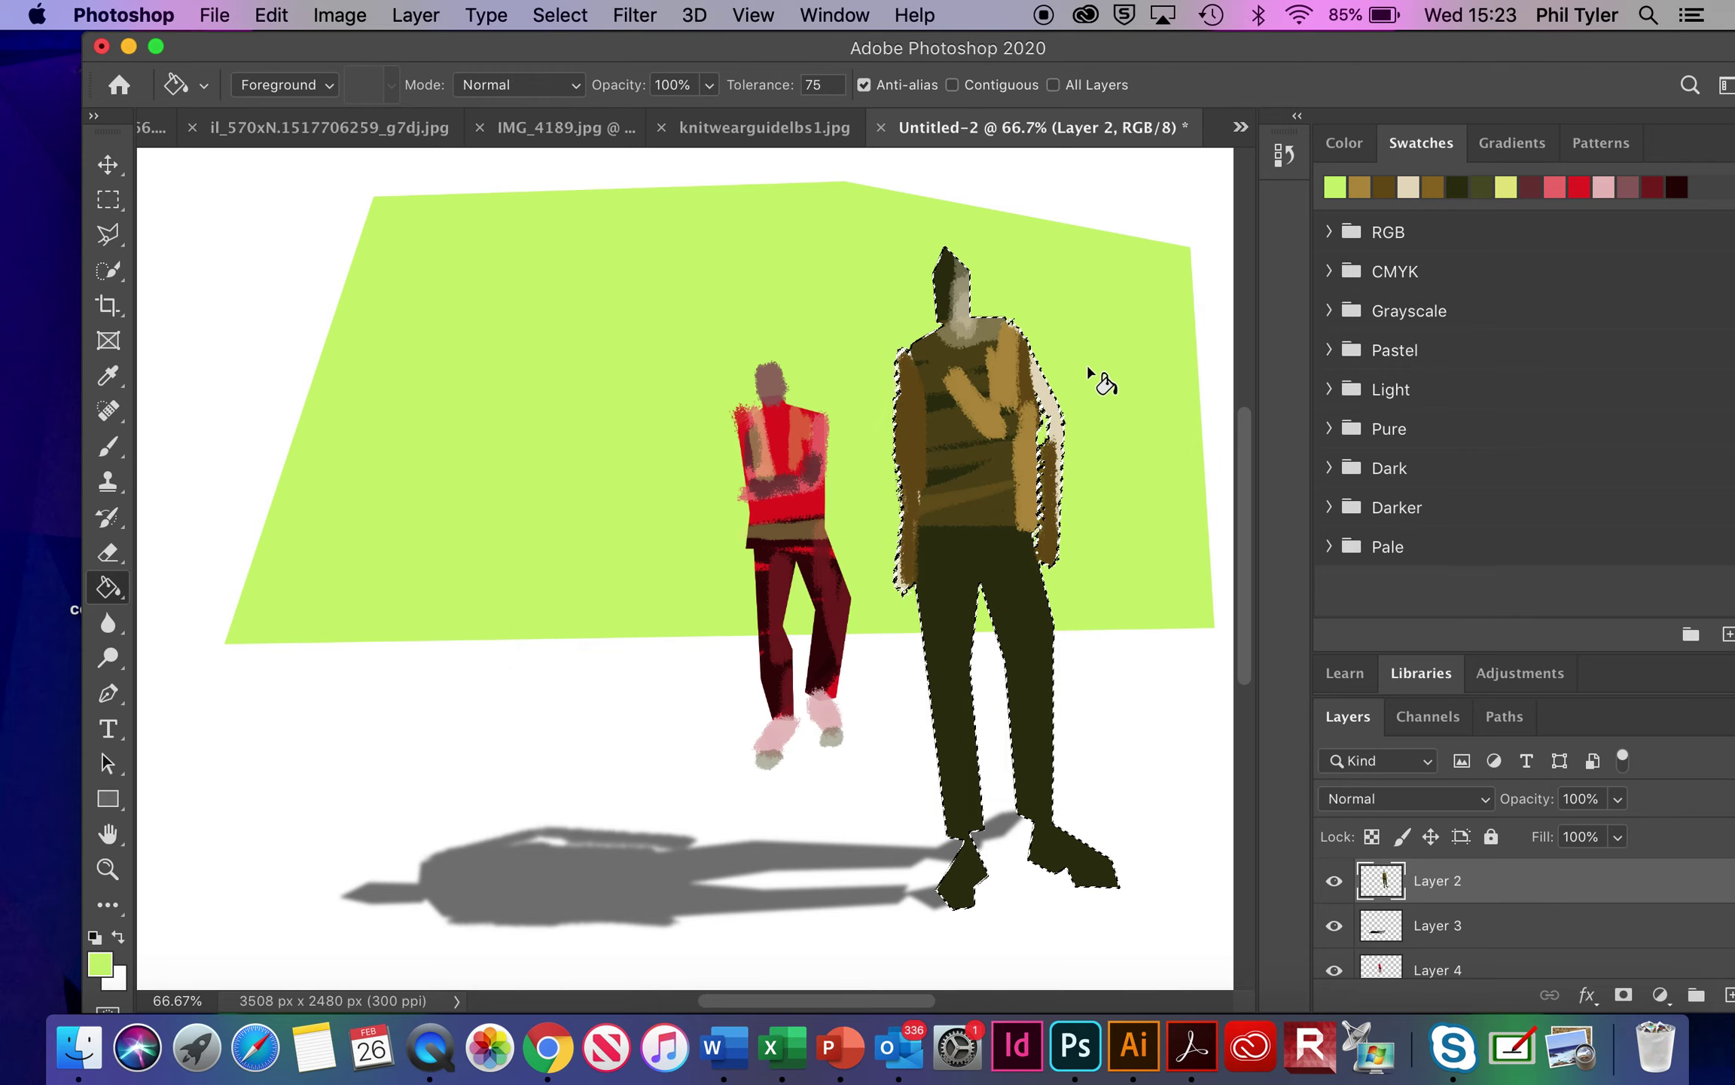
scroll(1479, 856, up, 1)
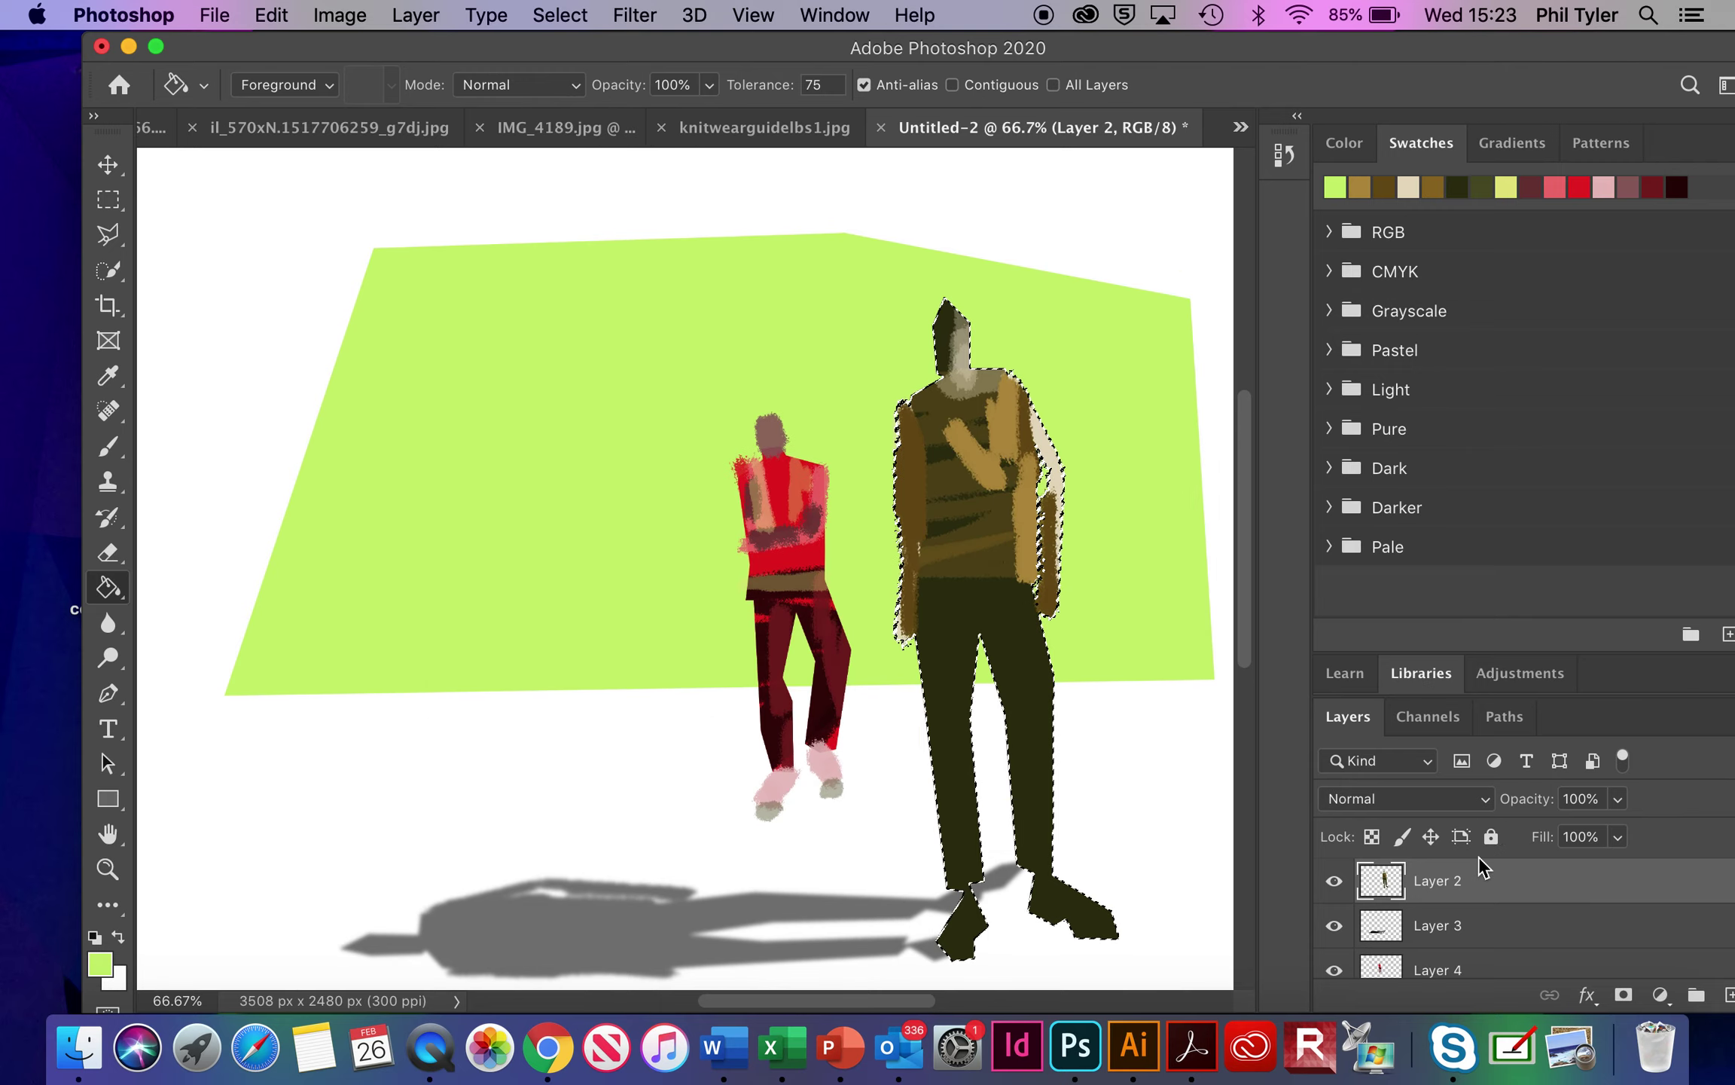
scroll(1487, 908, down, 3)
scroll(1484, 903, up, 1)
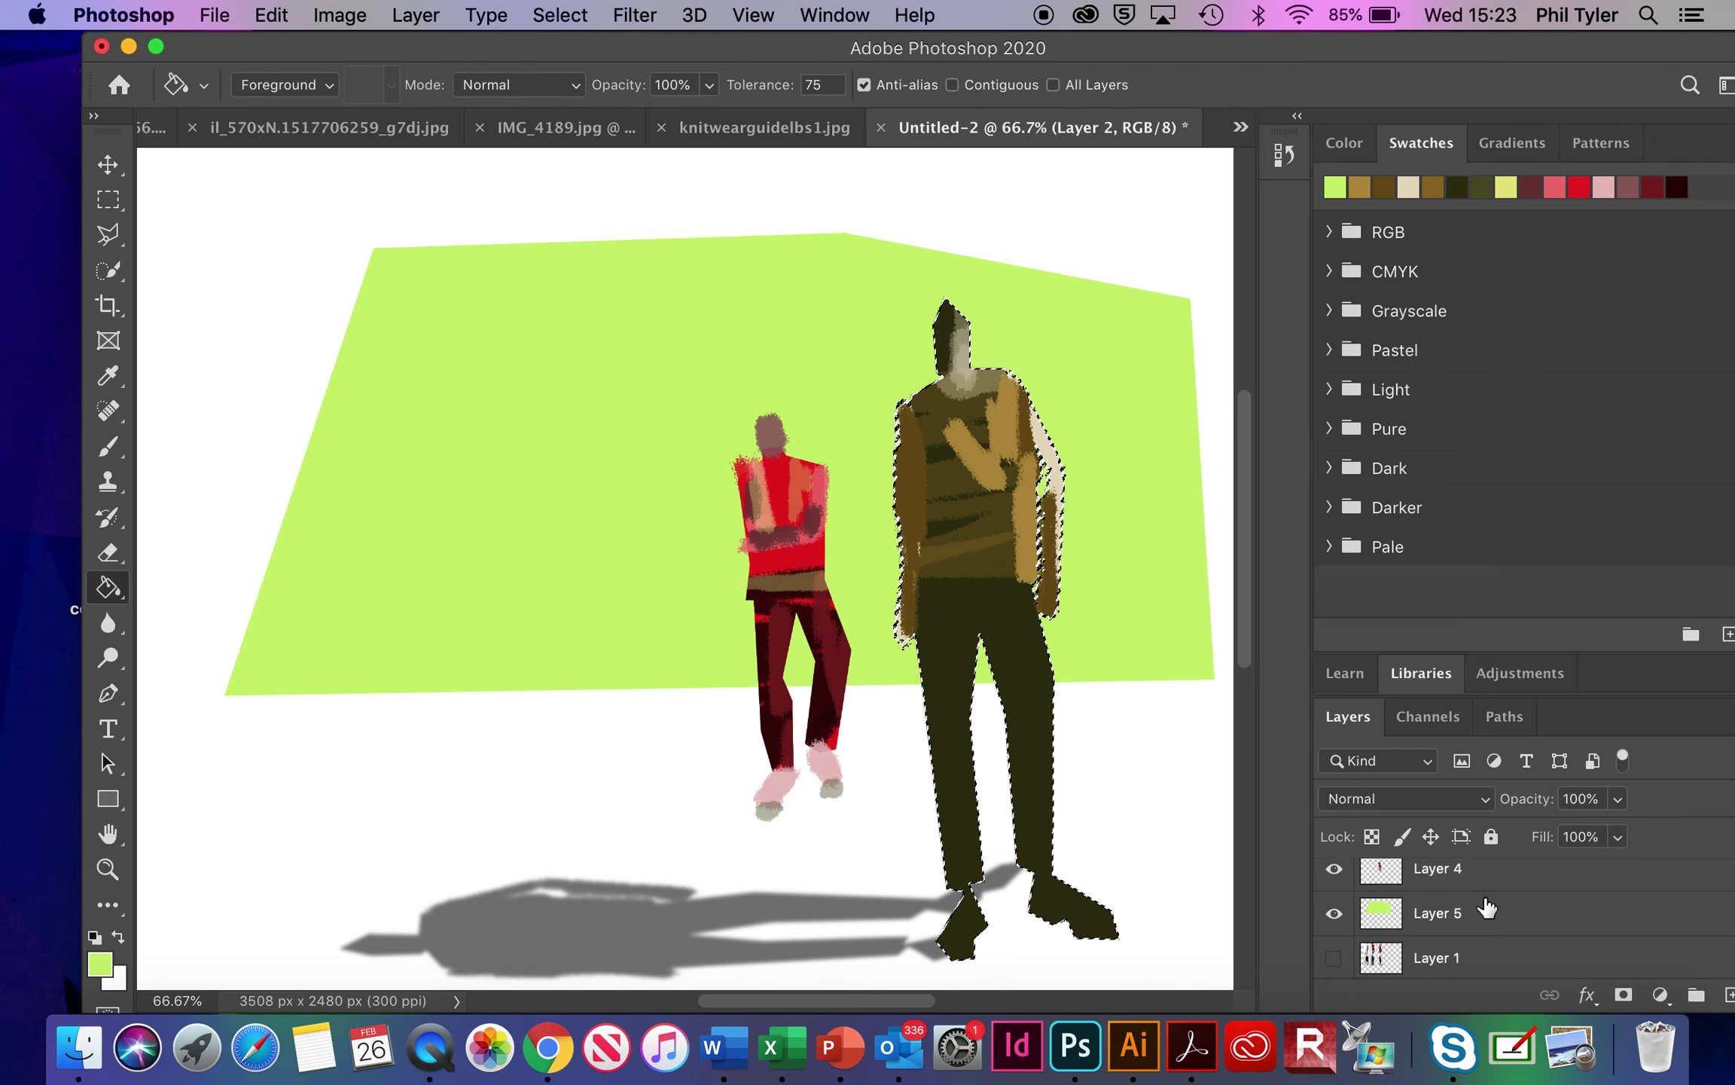
Load Layer 4's transparency as the red figure's selection and copy it
click(1489, 870)
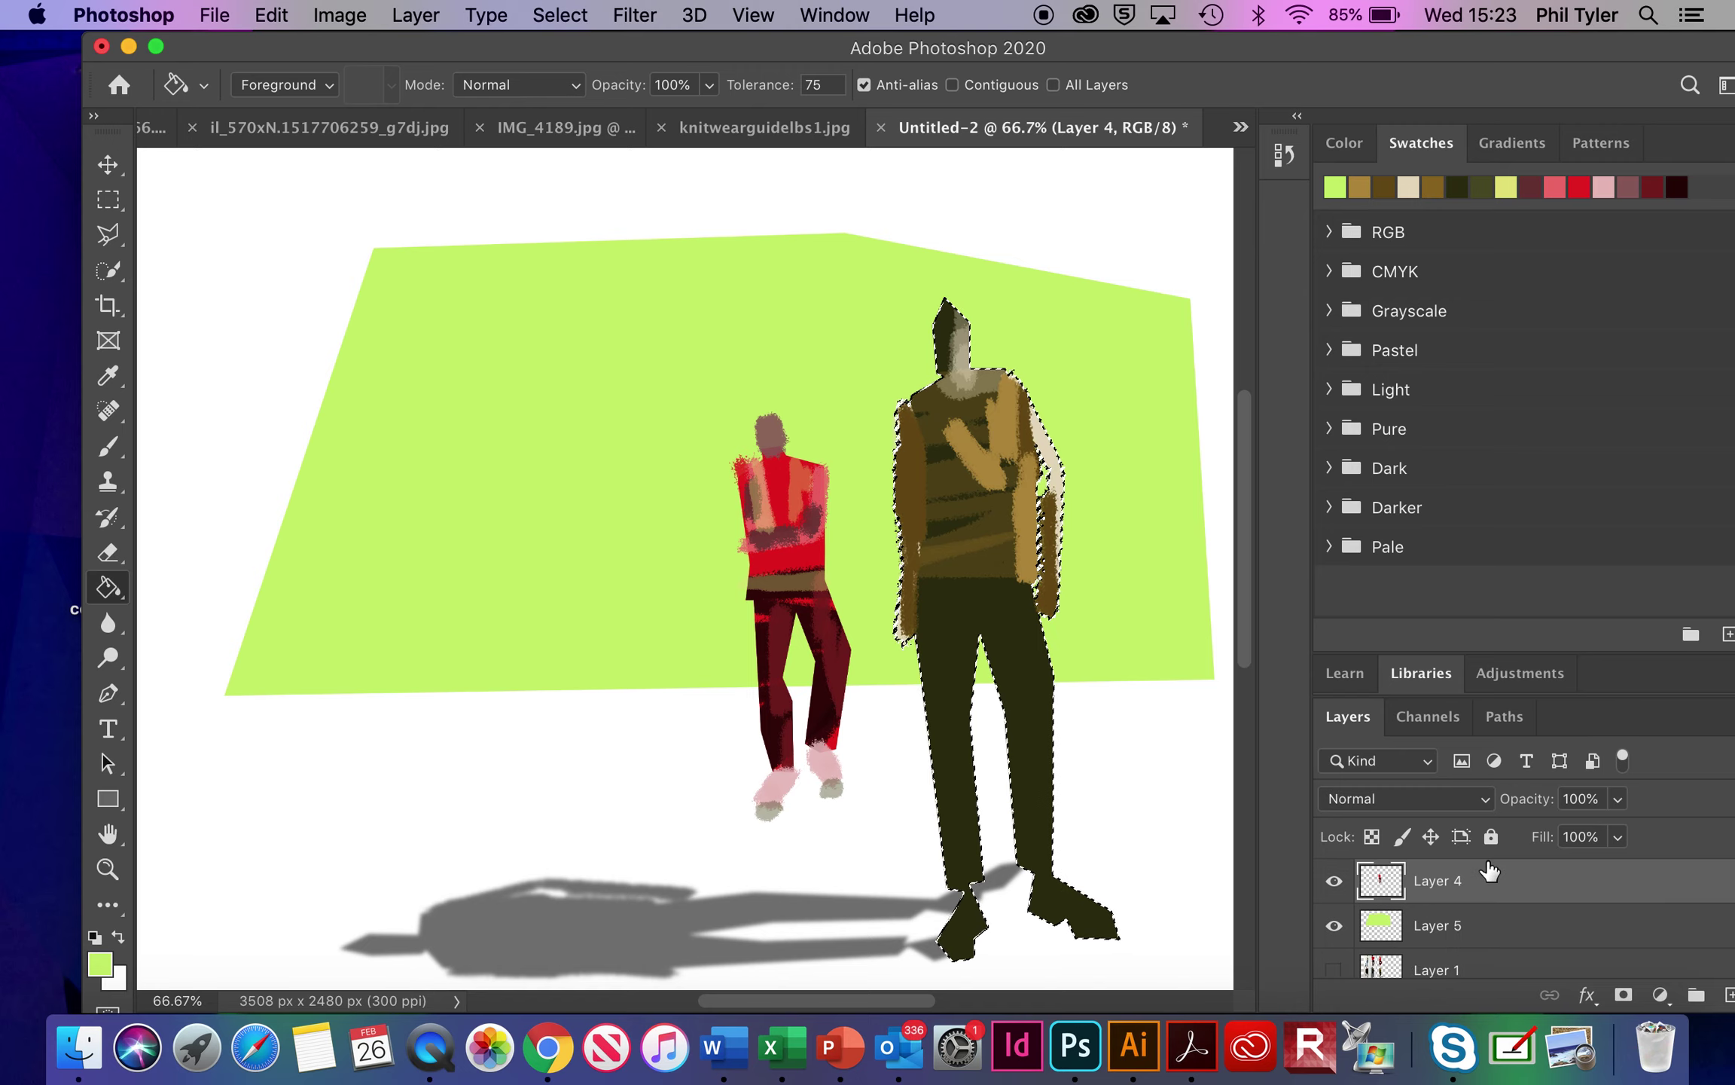
key(super+d)
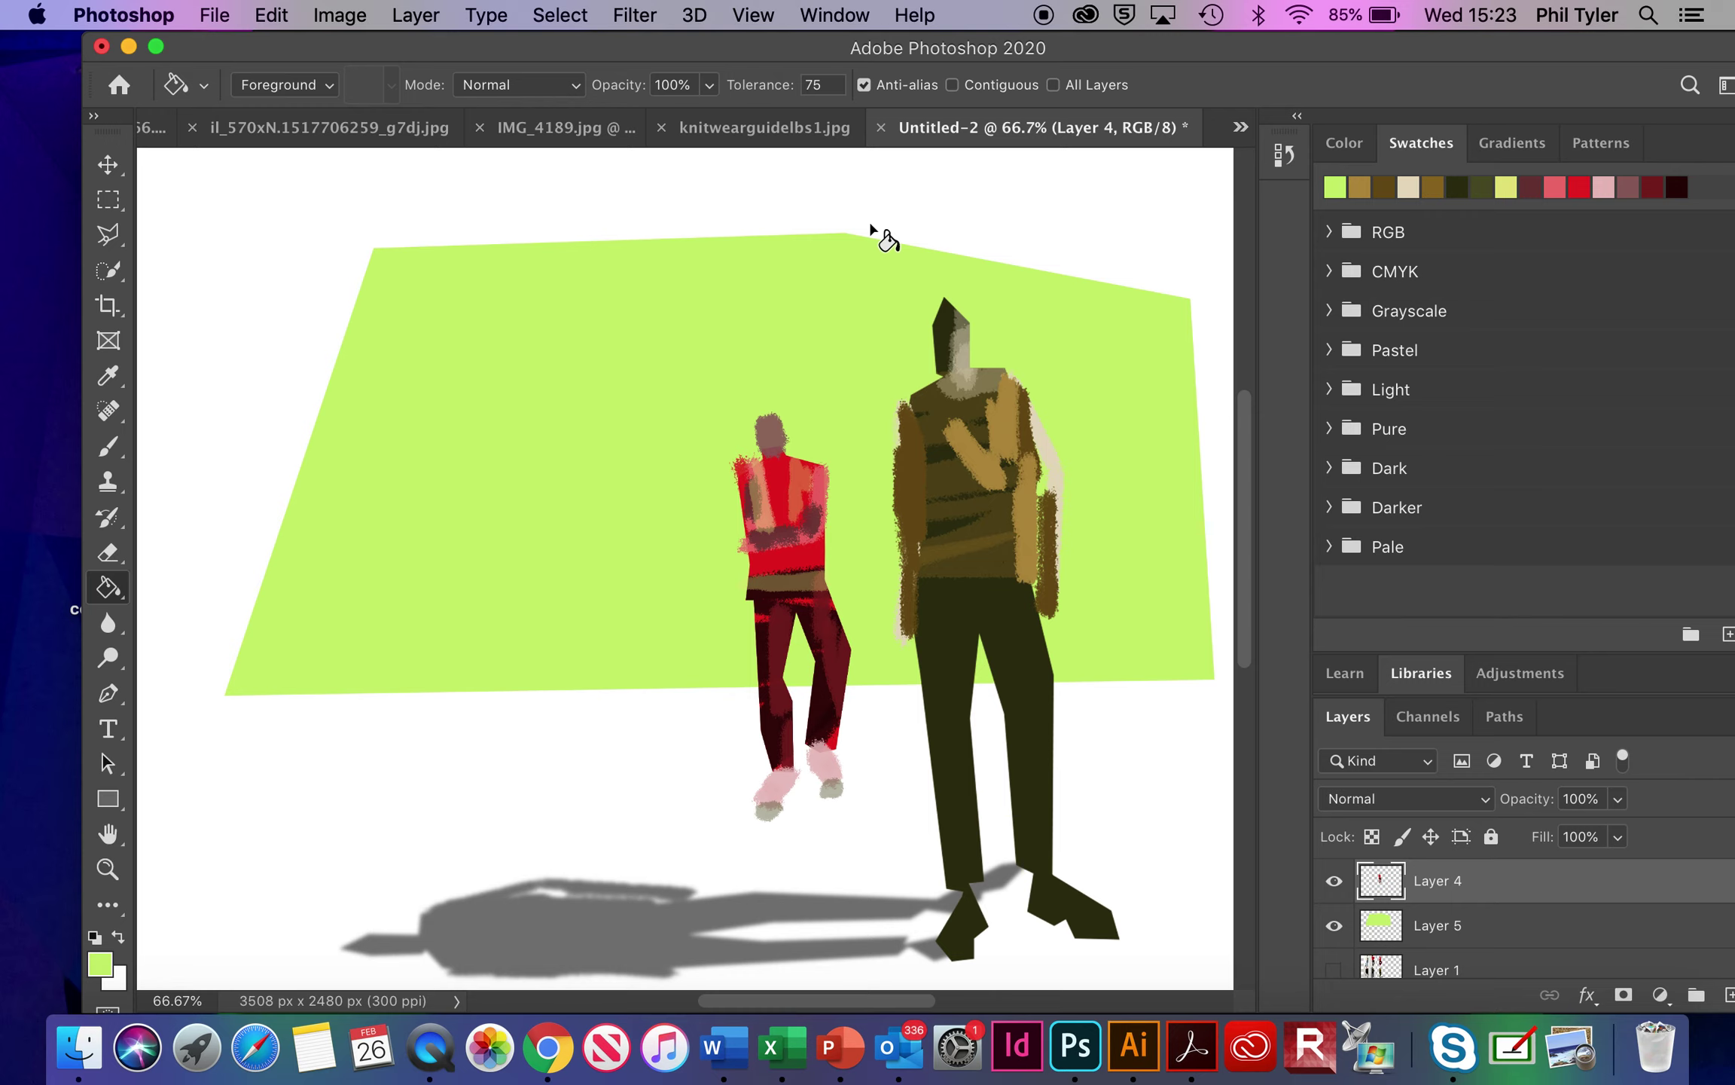
click(574, 15)
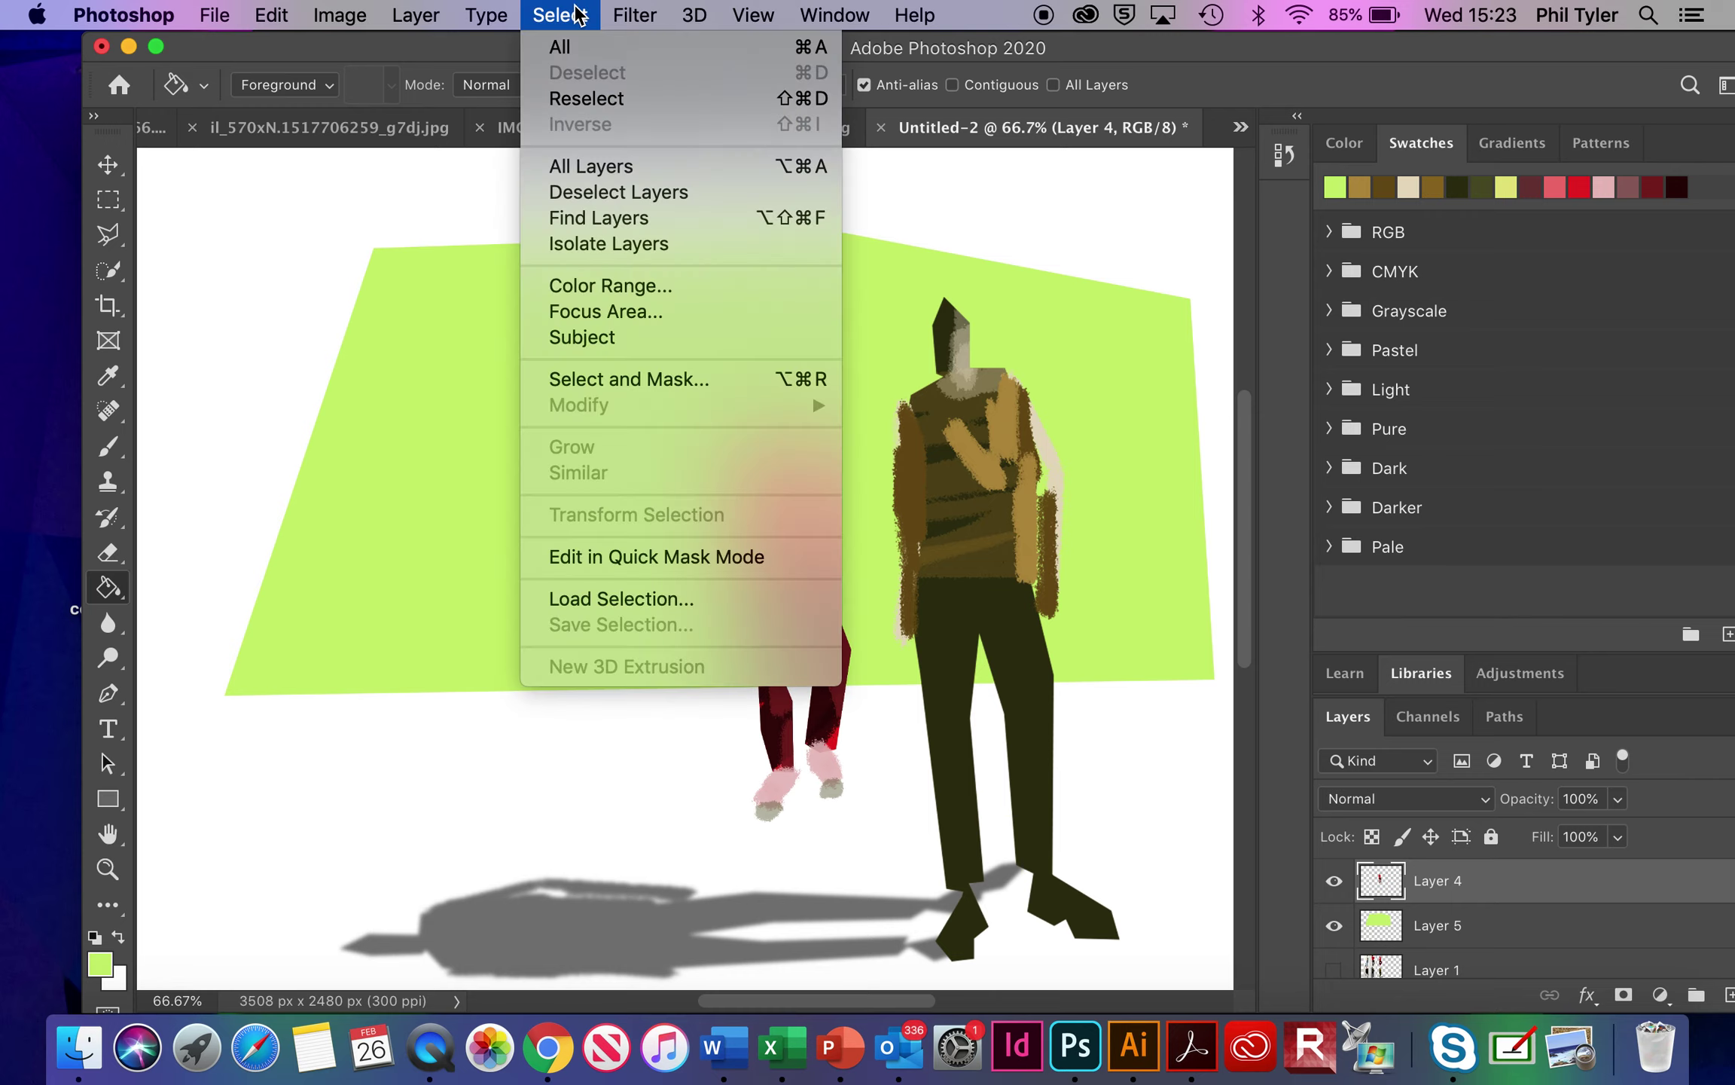
click(668, 601)
click(1098, 376)
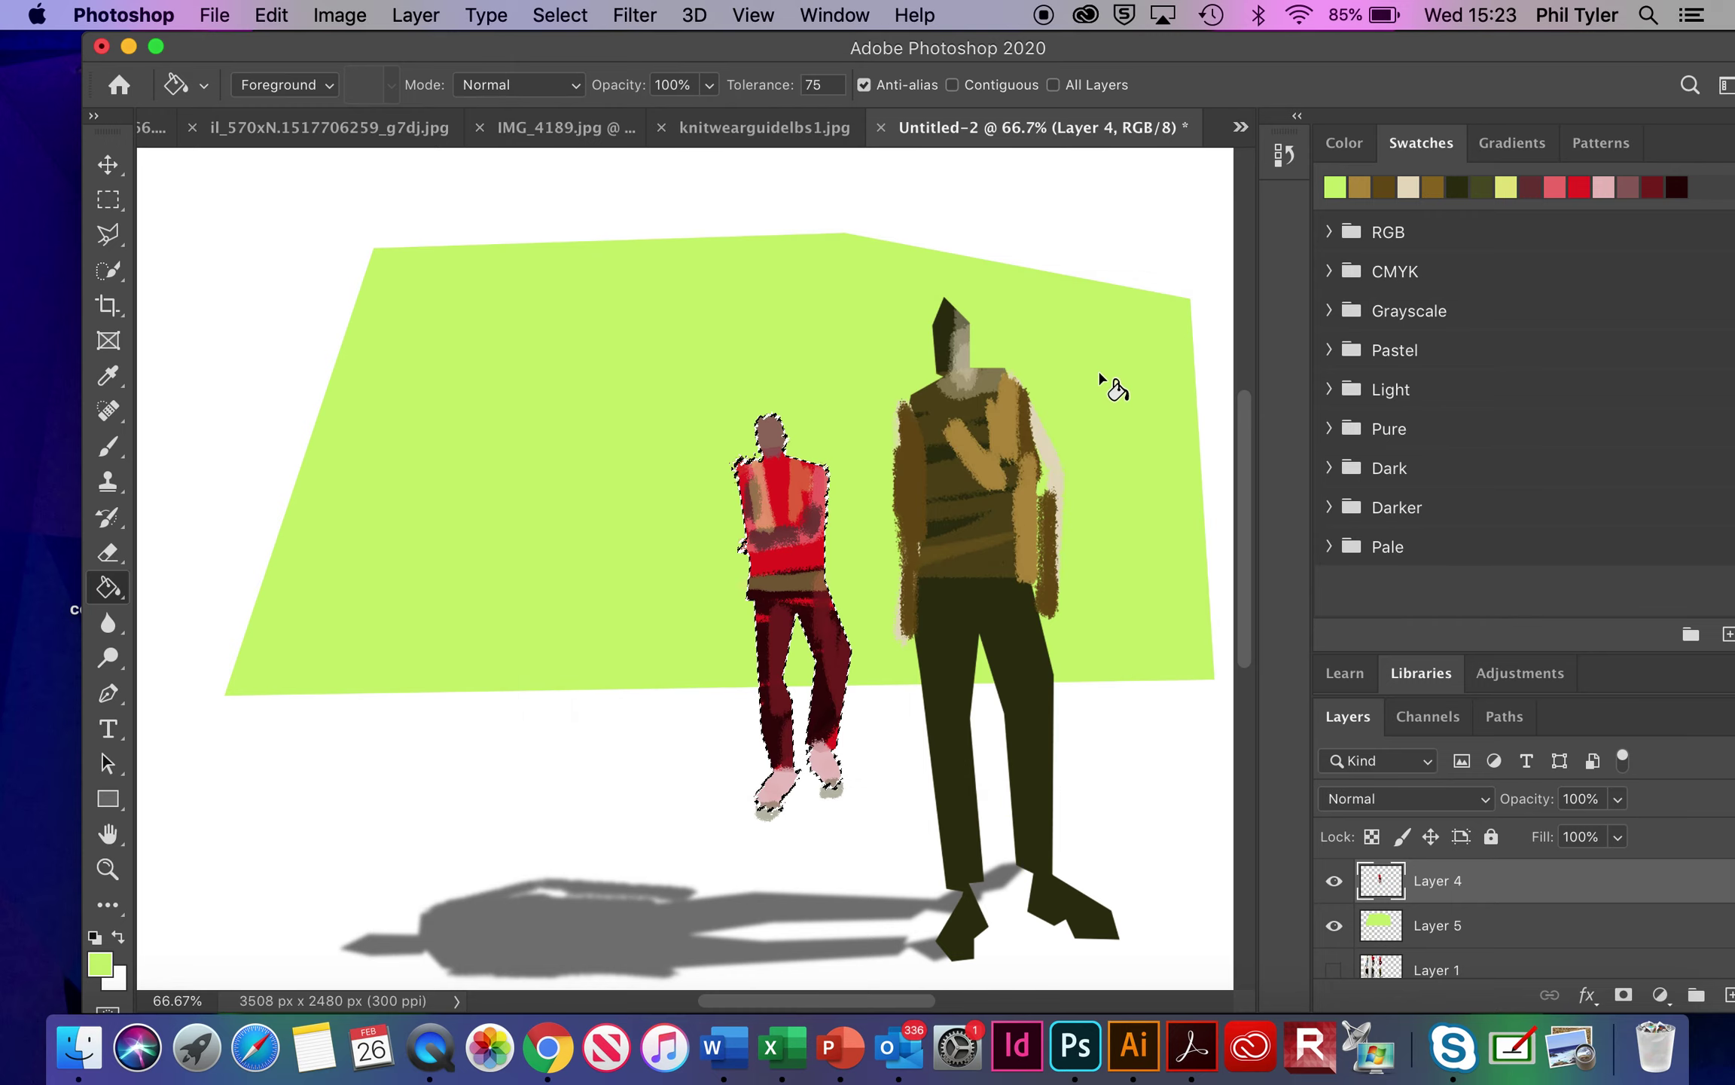
key(super+c)
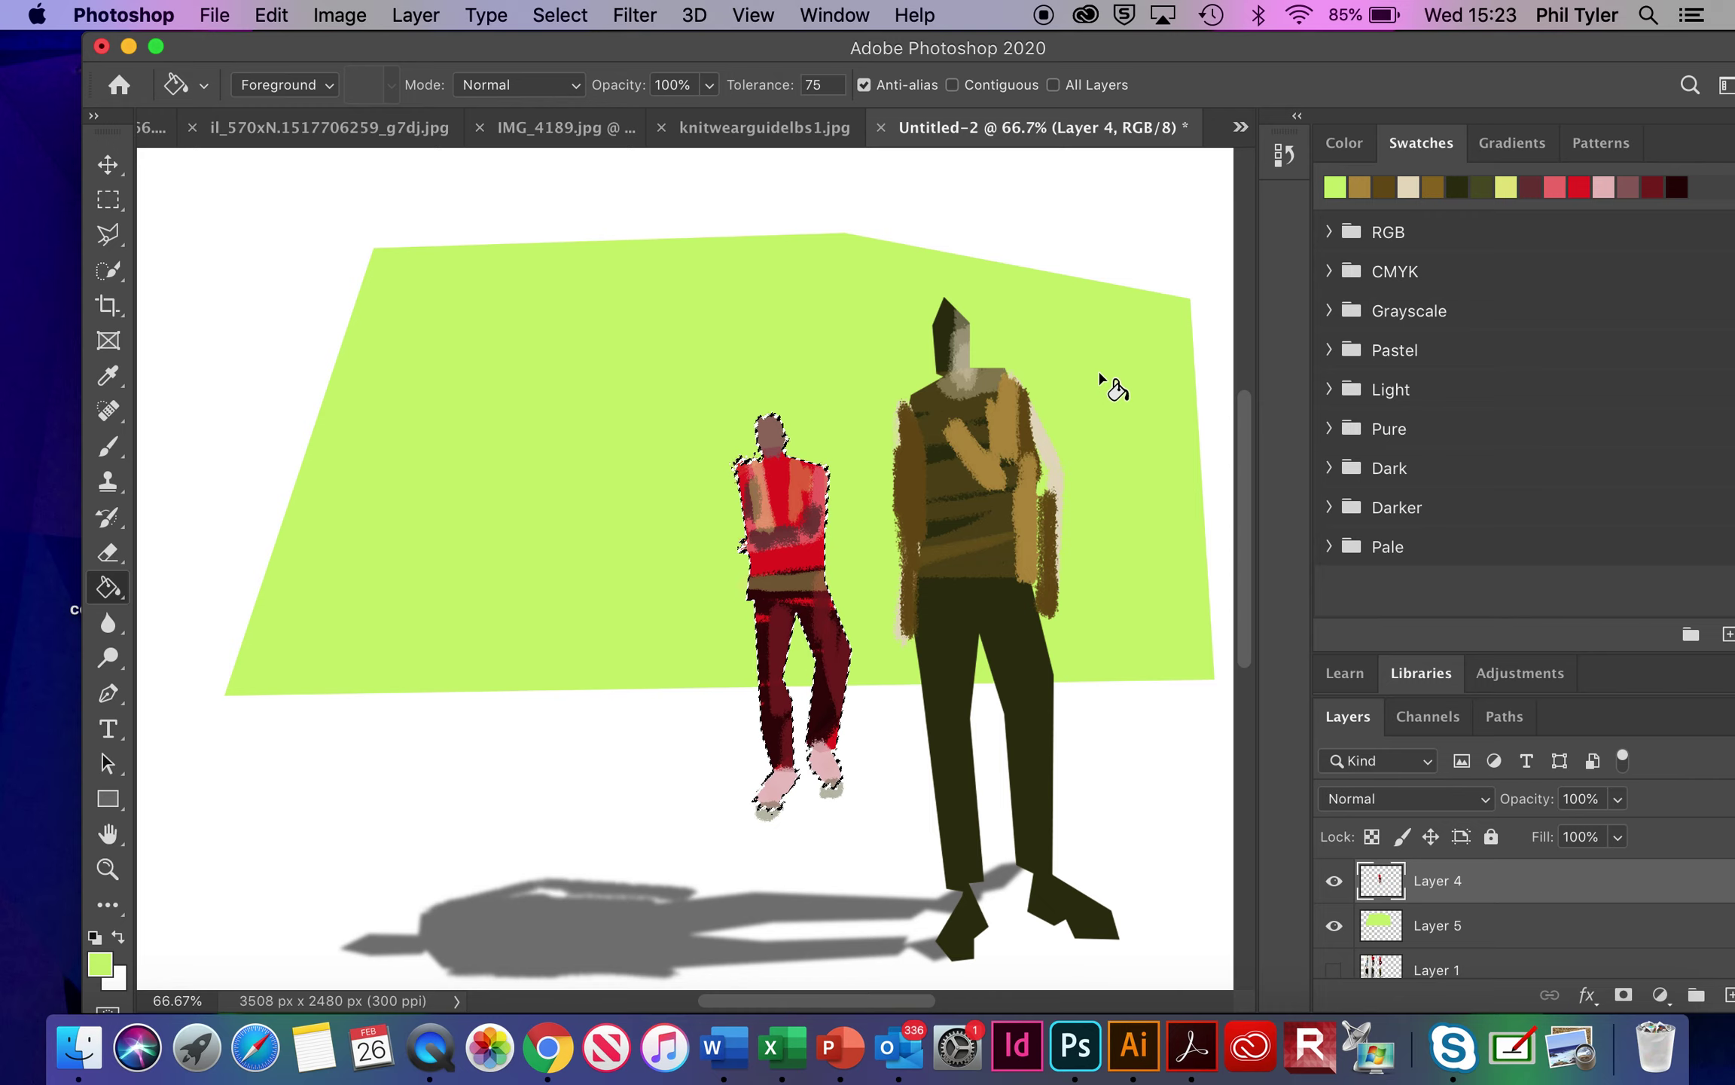
Paste the red figure onto a new layer, shift it about 270 px left, and set Lightness to −100
key(super+v)
click(108, 161)
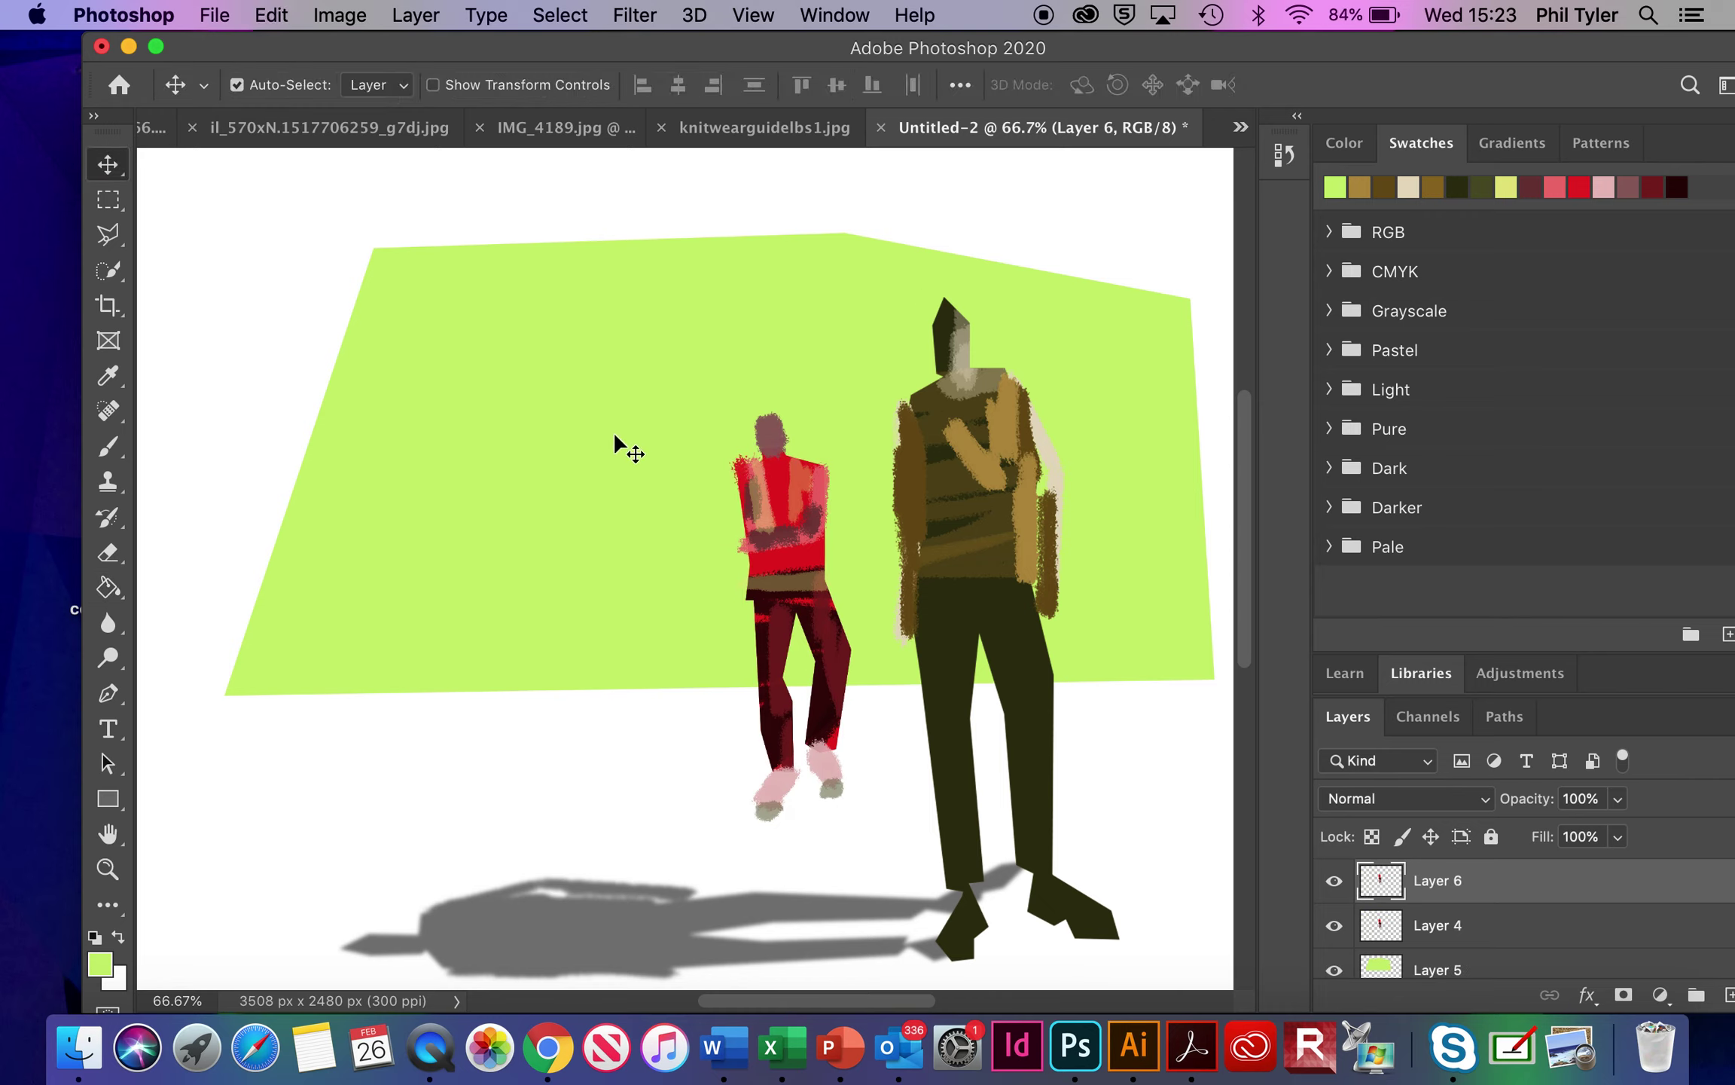
drag(770, 520, 641, 512)
key(super+u)
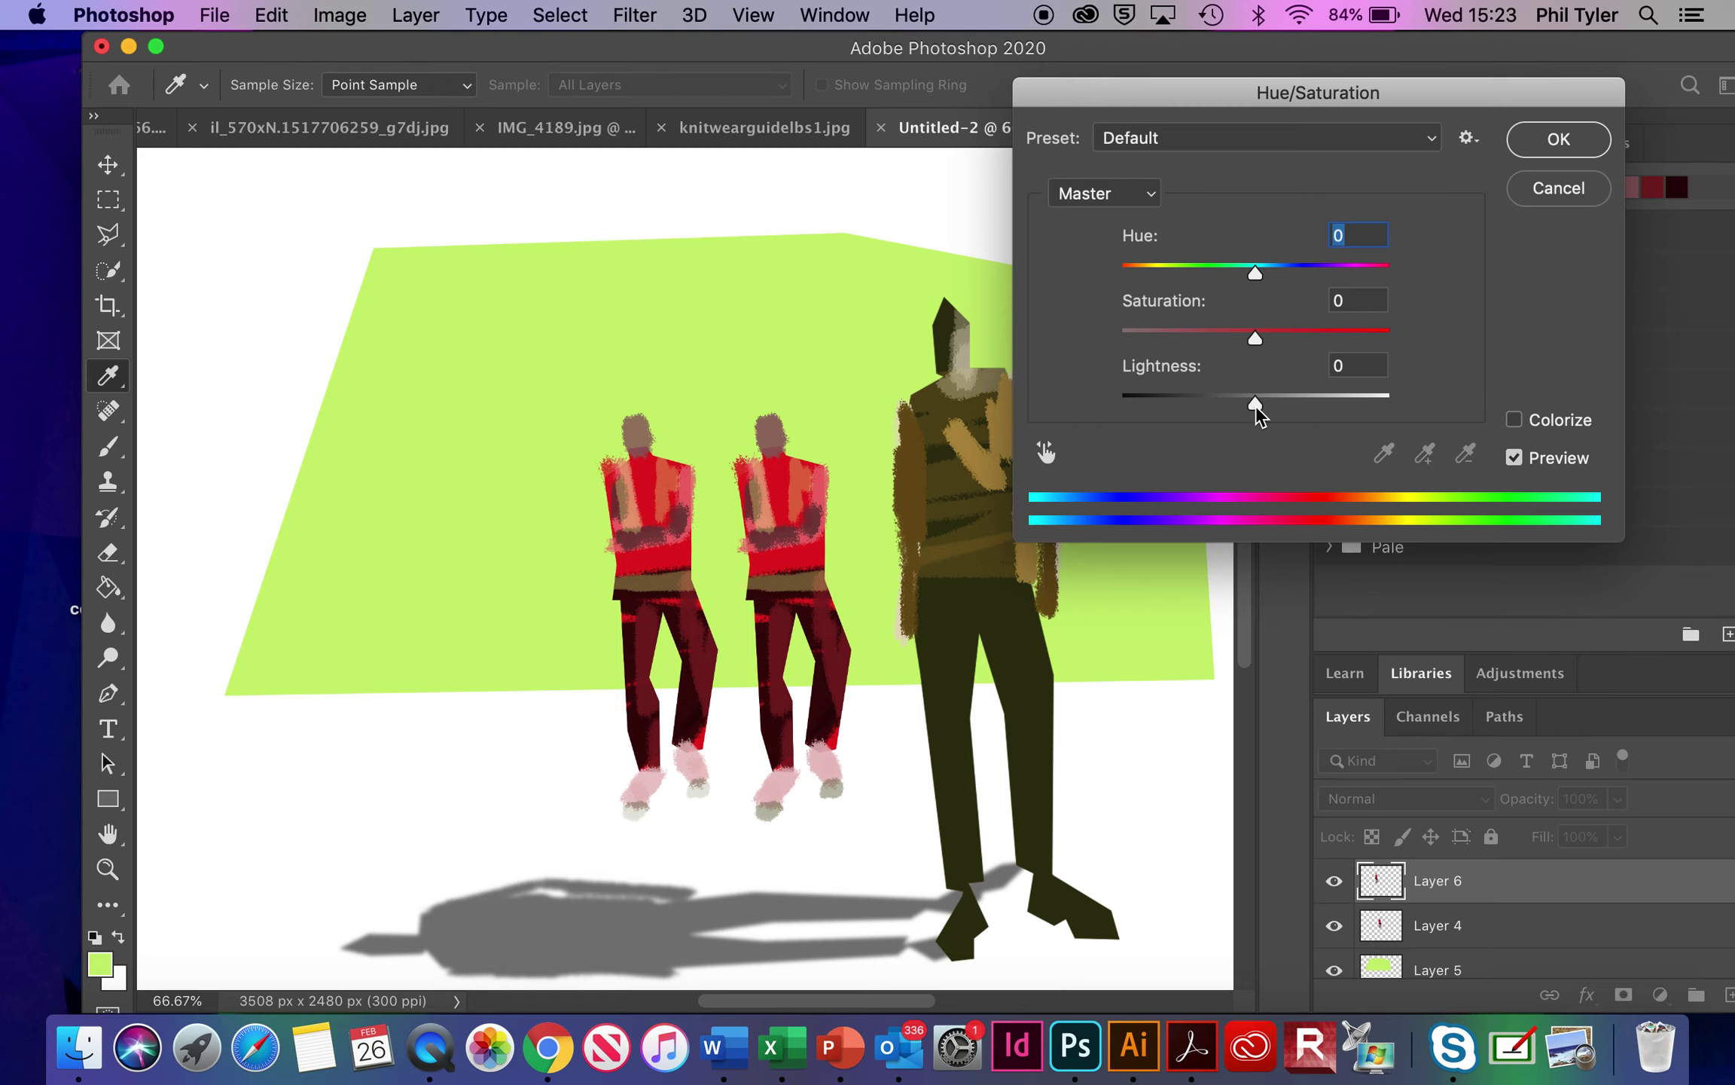
drag(1256, 405, 1110, 389)
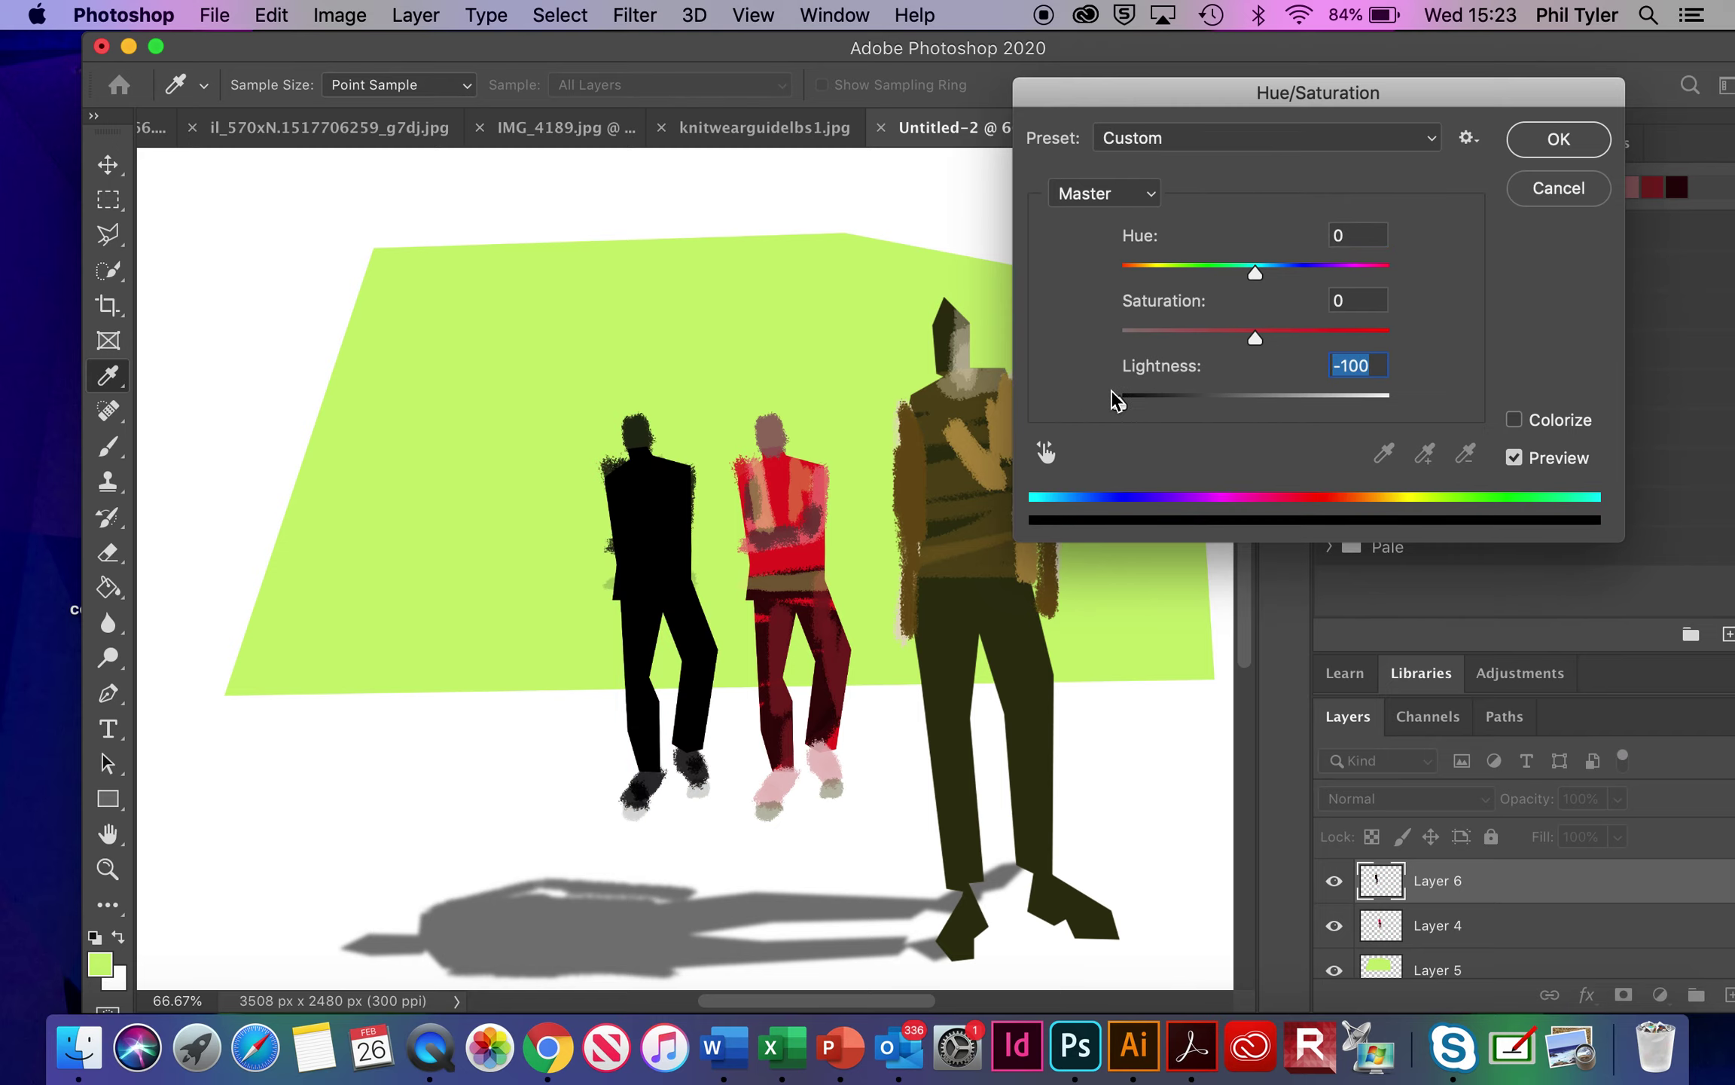
click(1557, 143)
Rotate the black copy about −89°, scale it down, move it to the red figure's feet and flatten it
key(super+t)
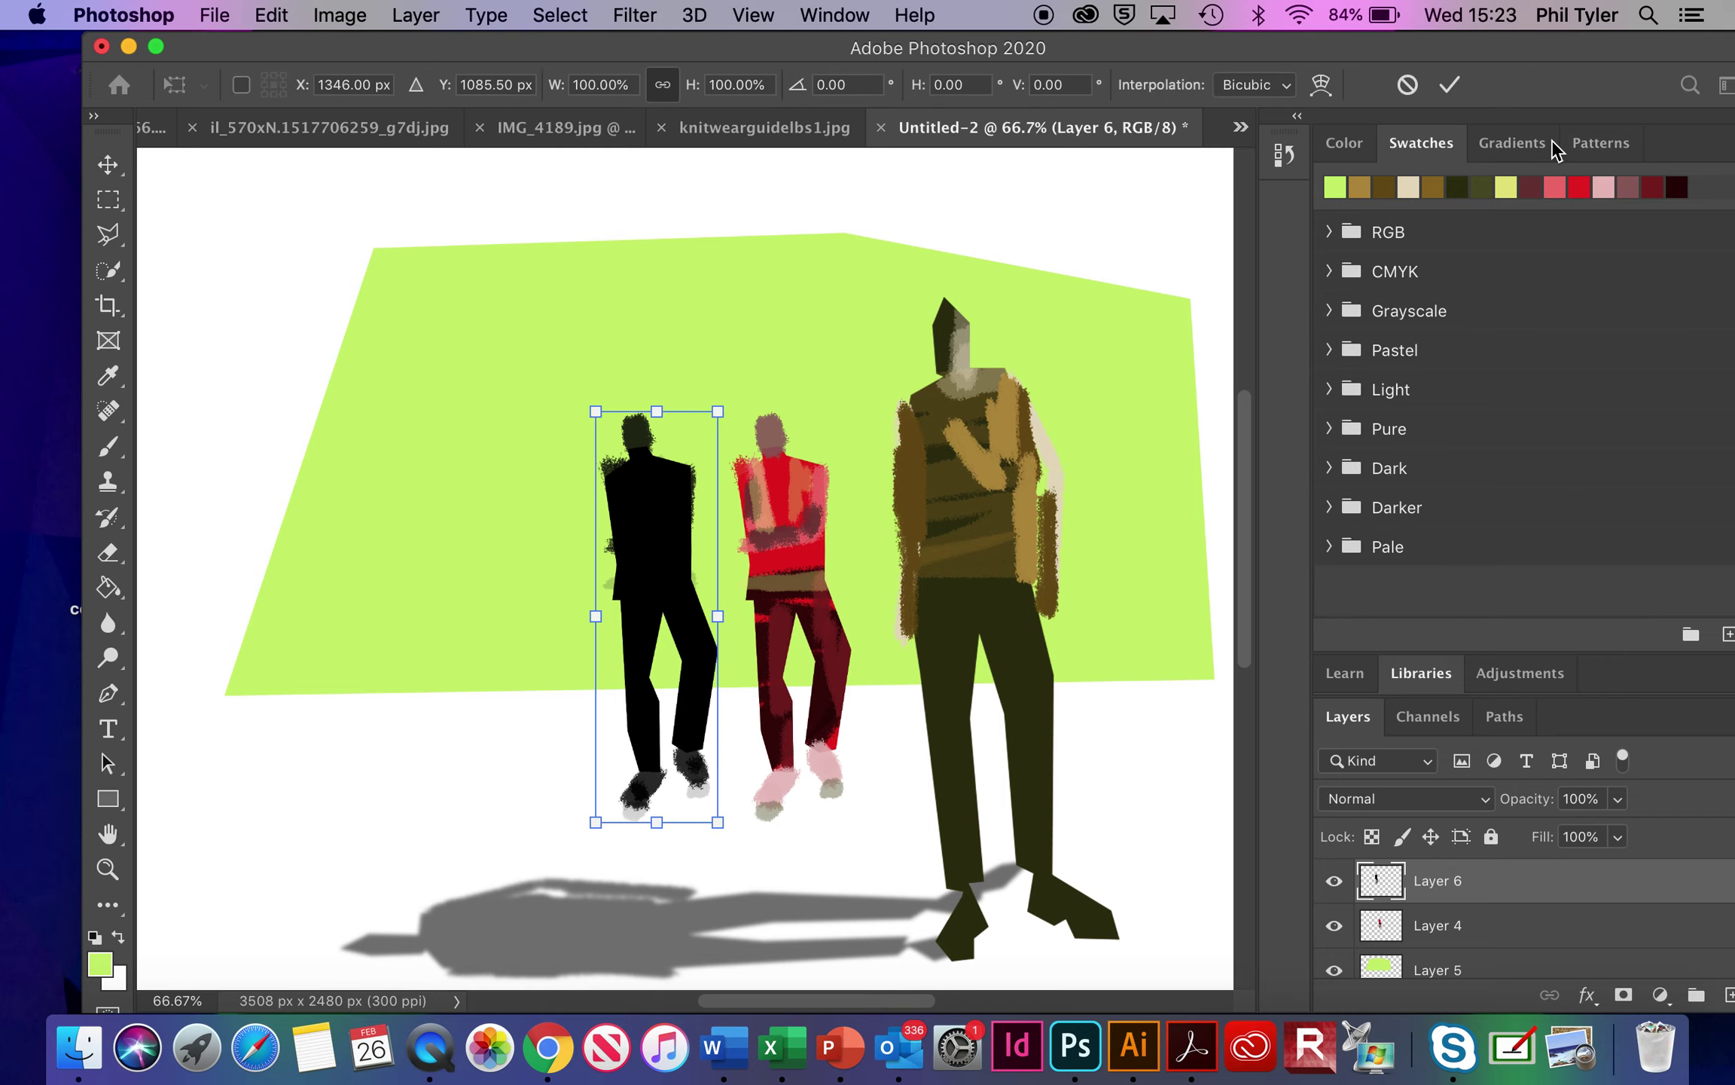
drag(586, 407, 592, 465)
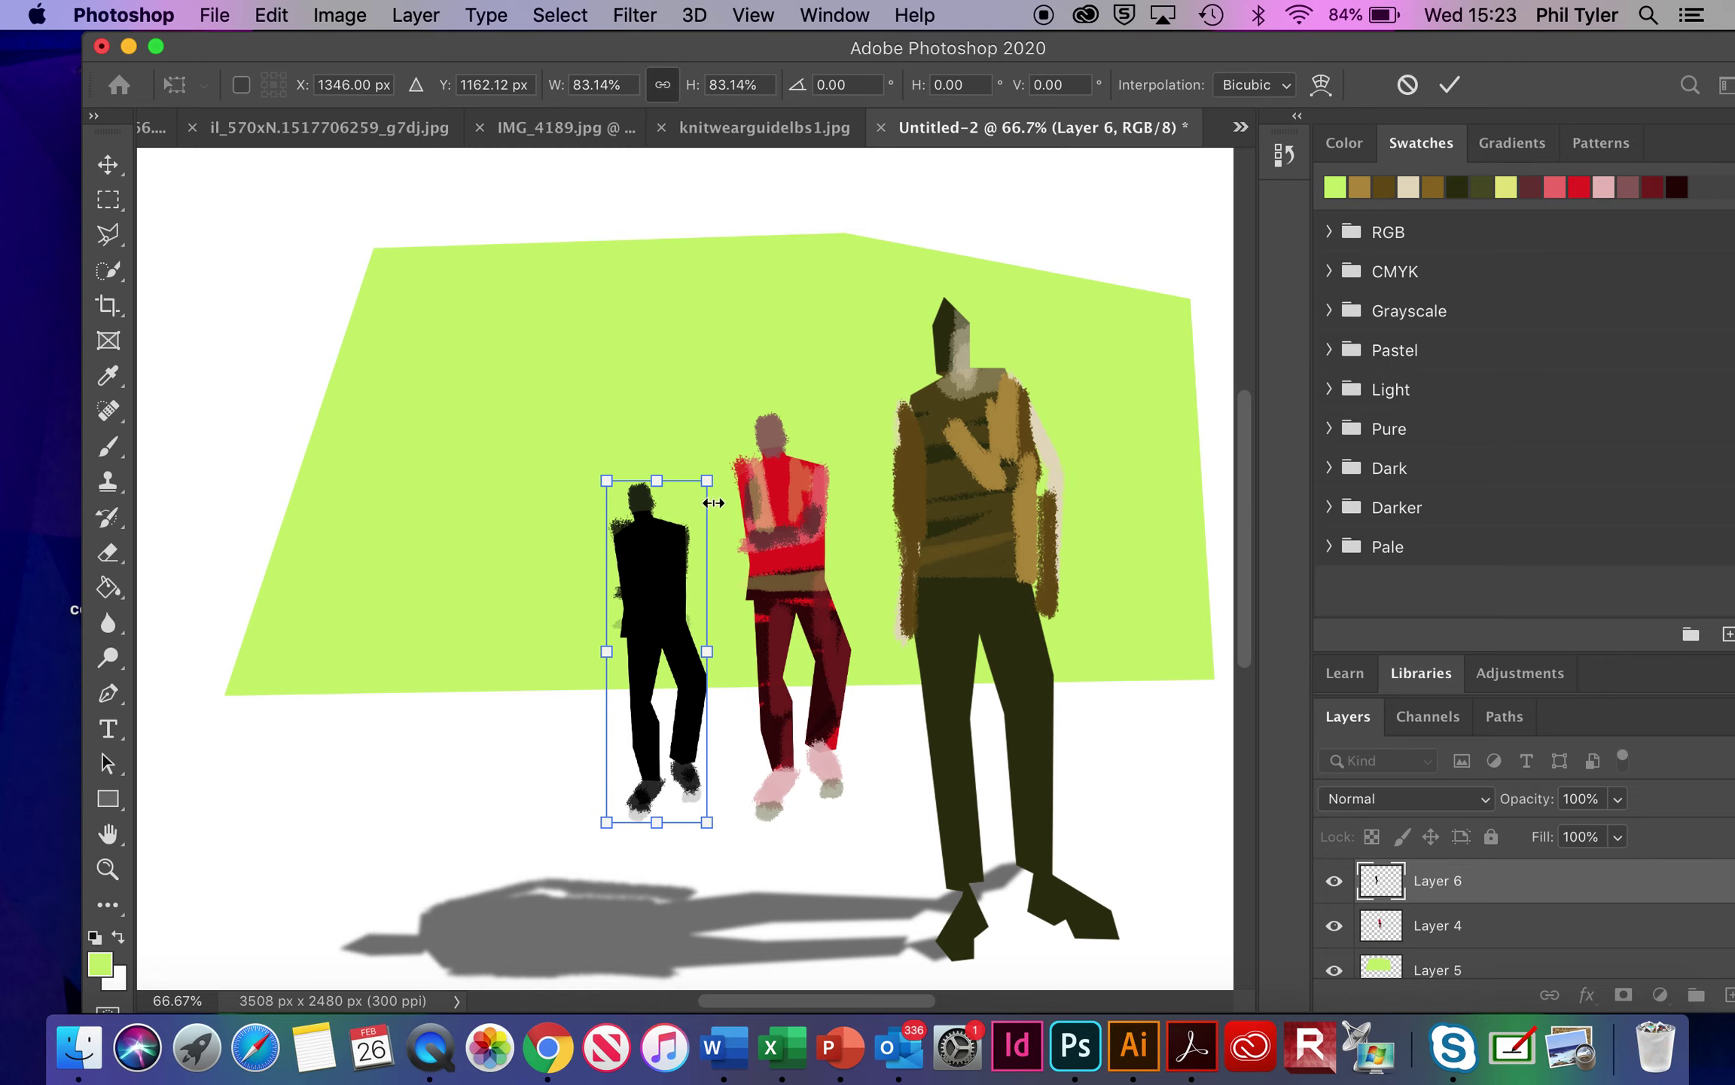
key(super+z)
drag(709, 462, 356, 565)
drag(652, 672, 599, 809)
drag(626, 723, 632, 727)
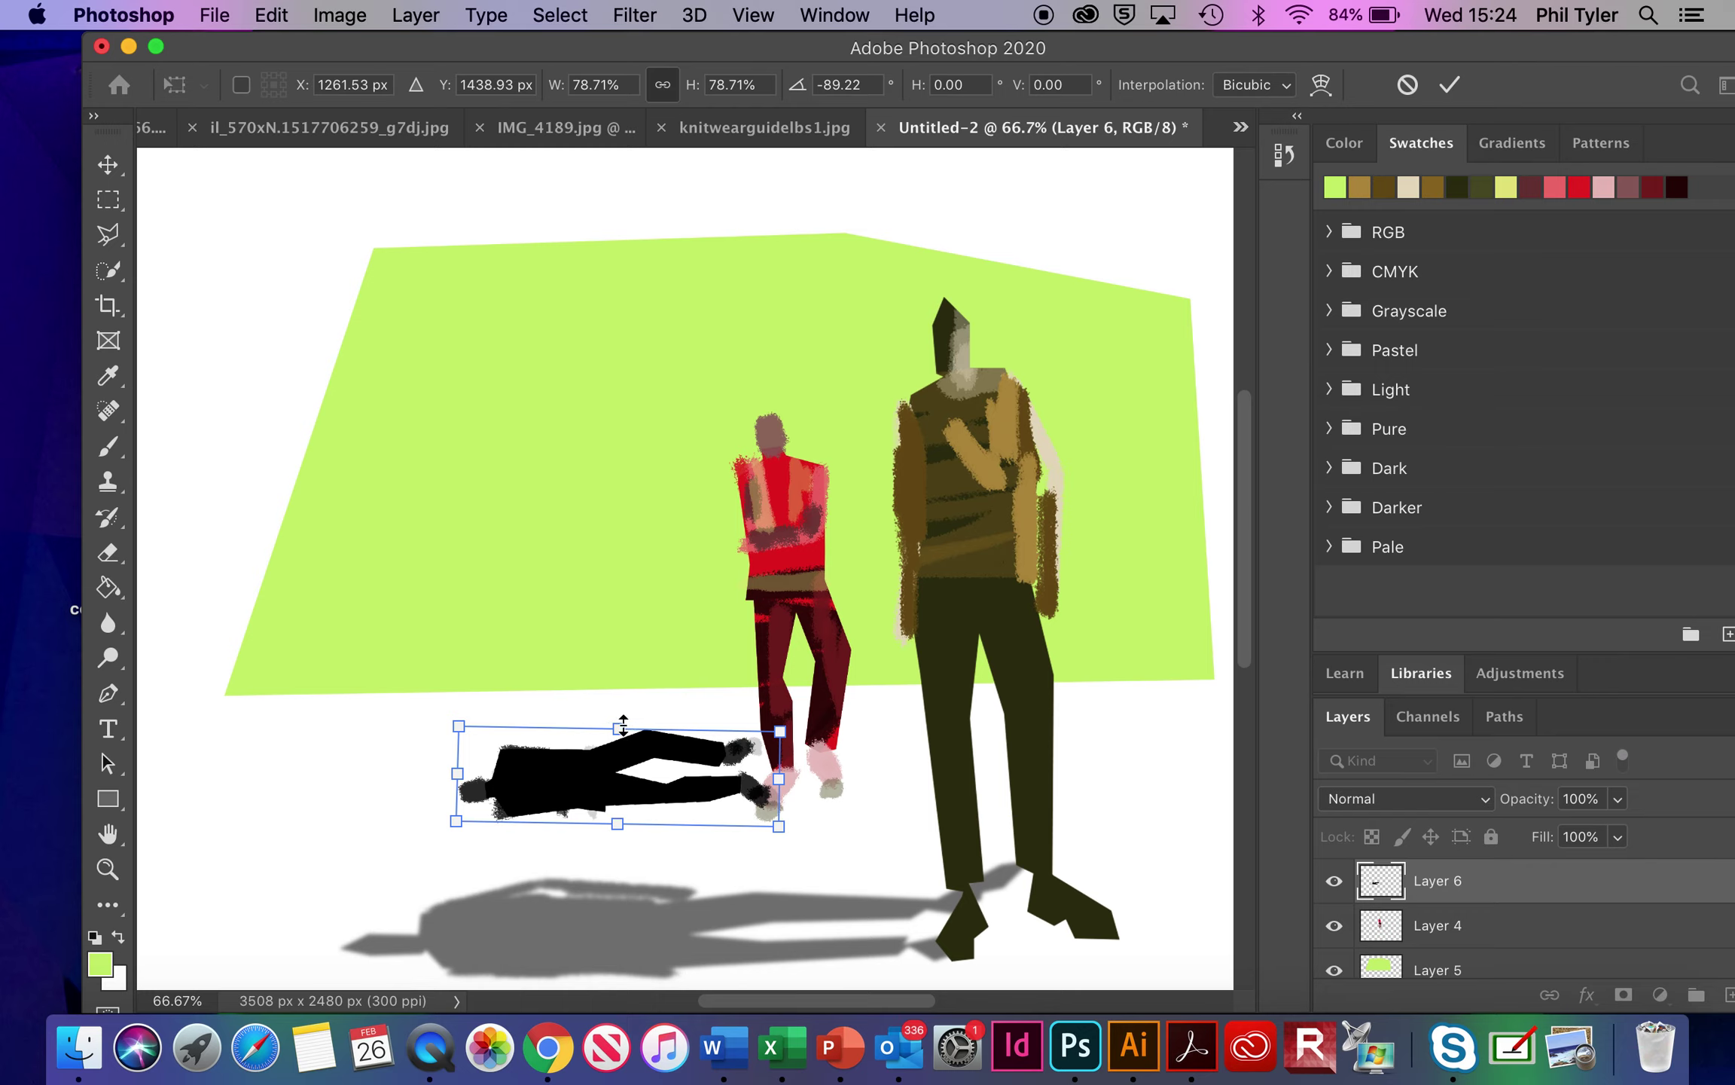
drag(622, 724, 633, 790)
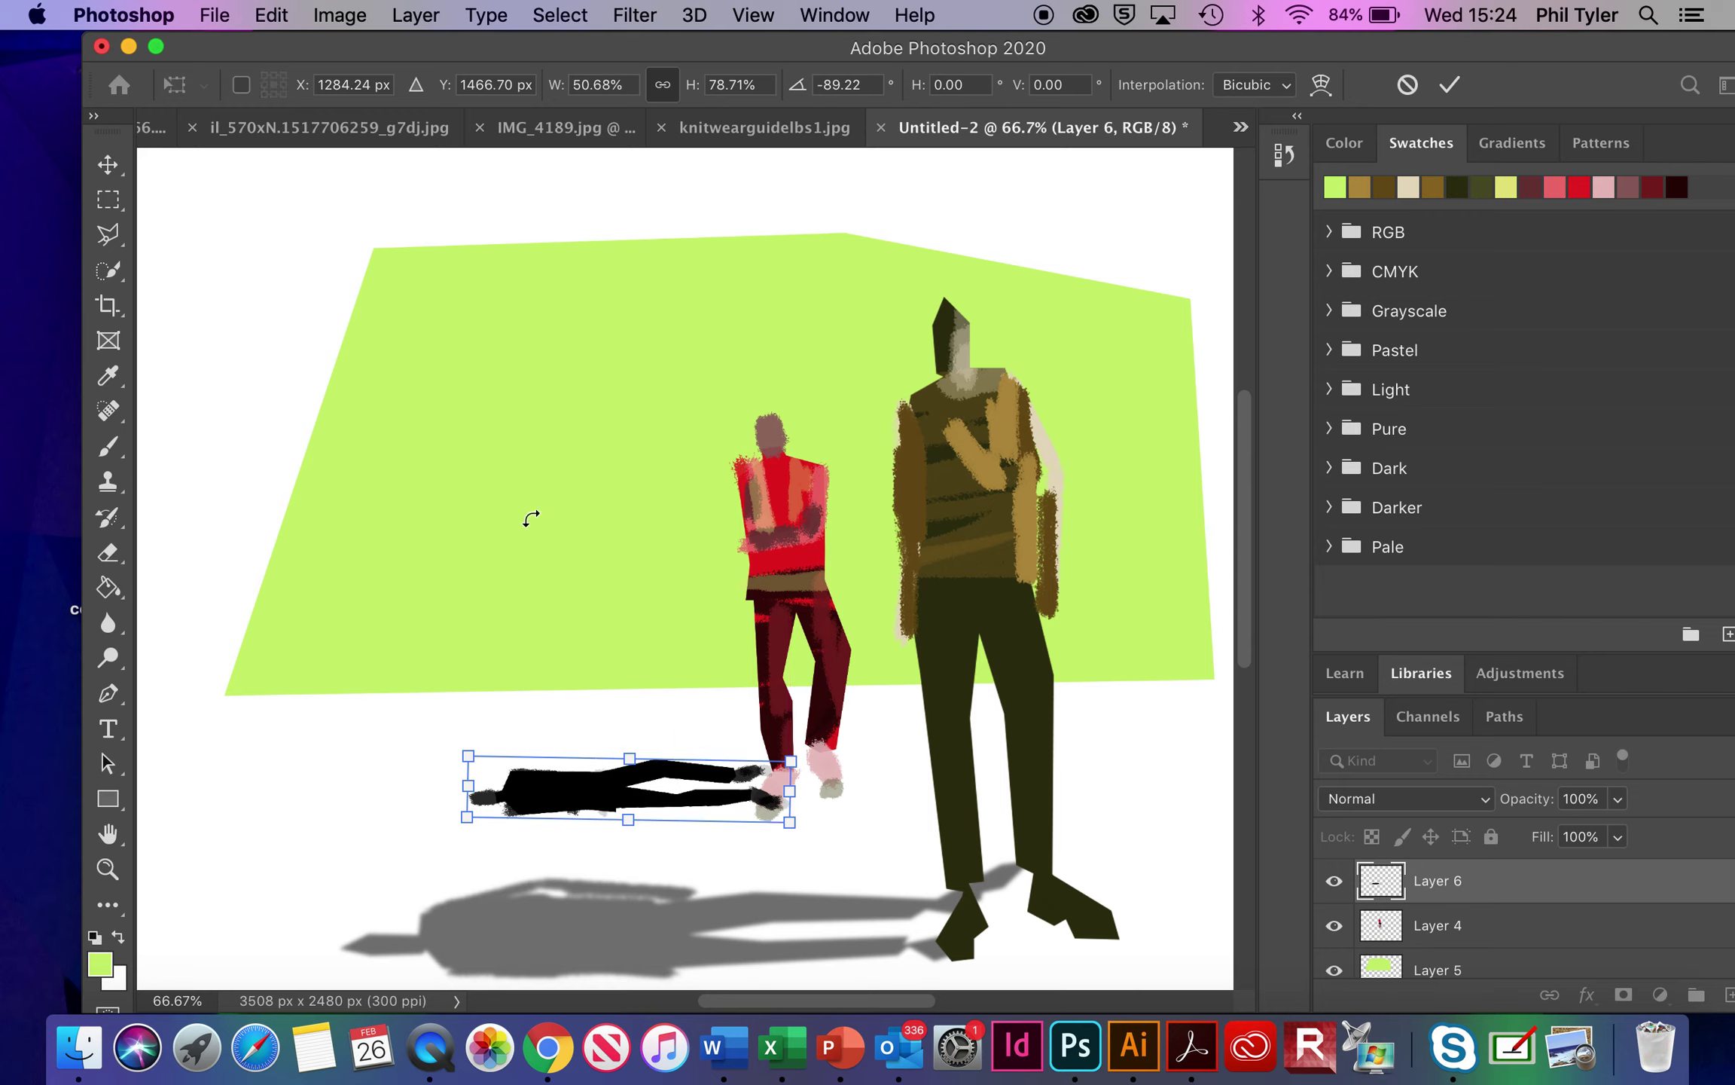
click(218, 16)
Warp the flattened shadow, bending its right end toward the shoes and lowering the left corner, then commit
mouse_move(272, 15)
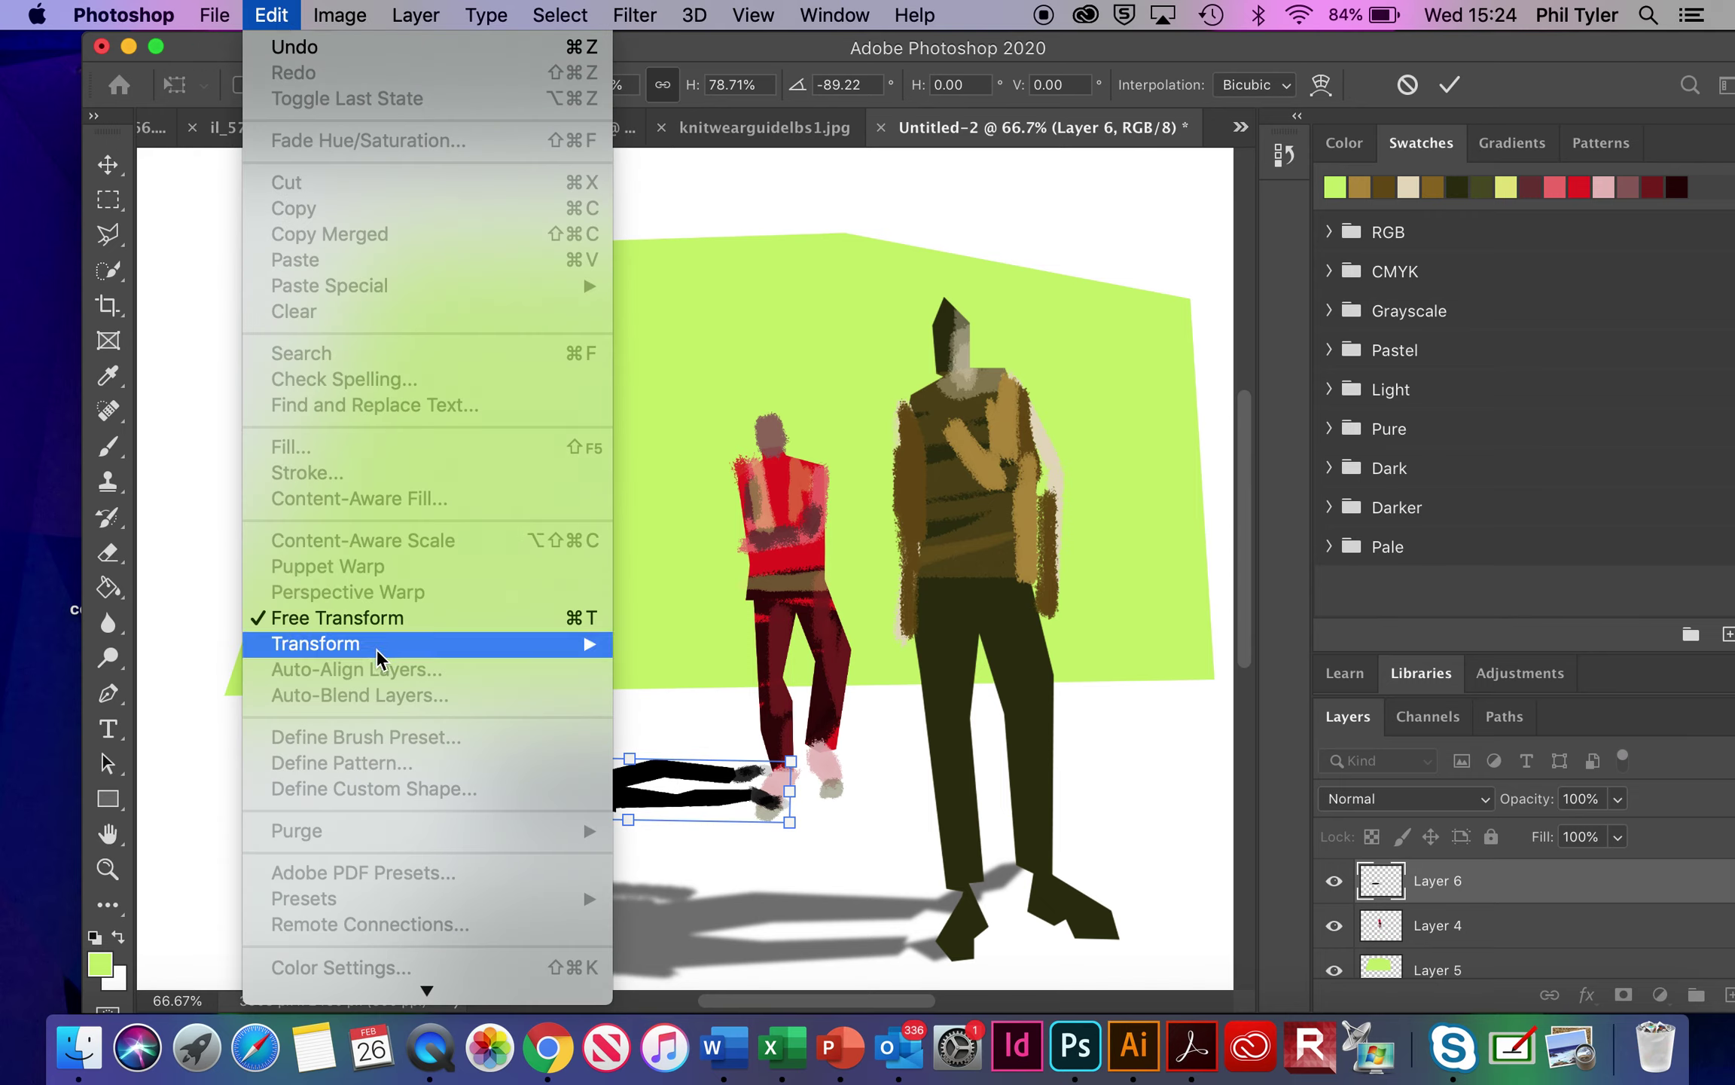
mouse_move(380, 657)
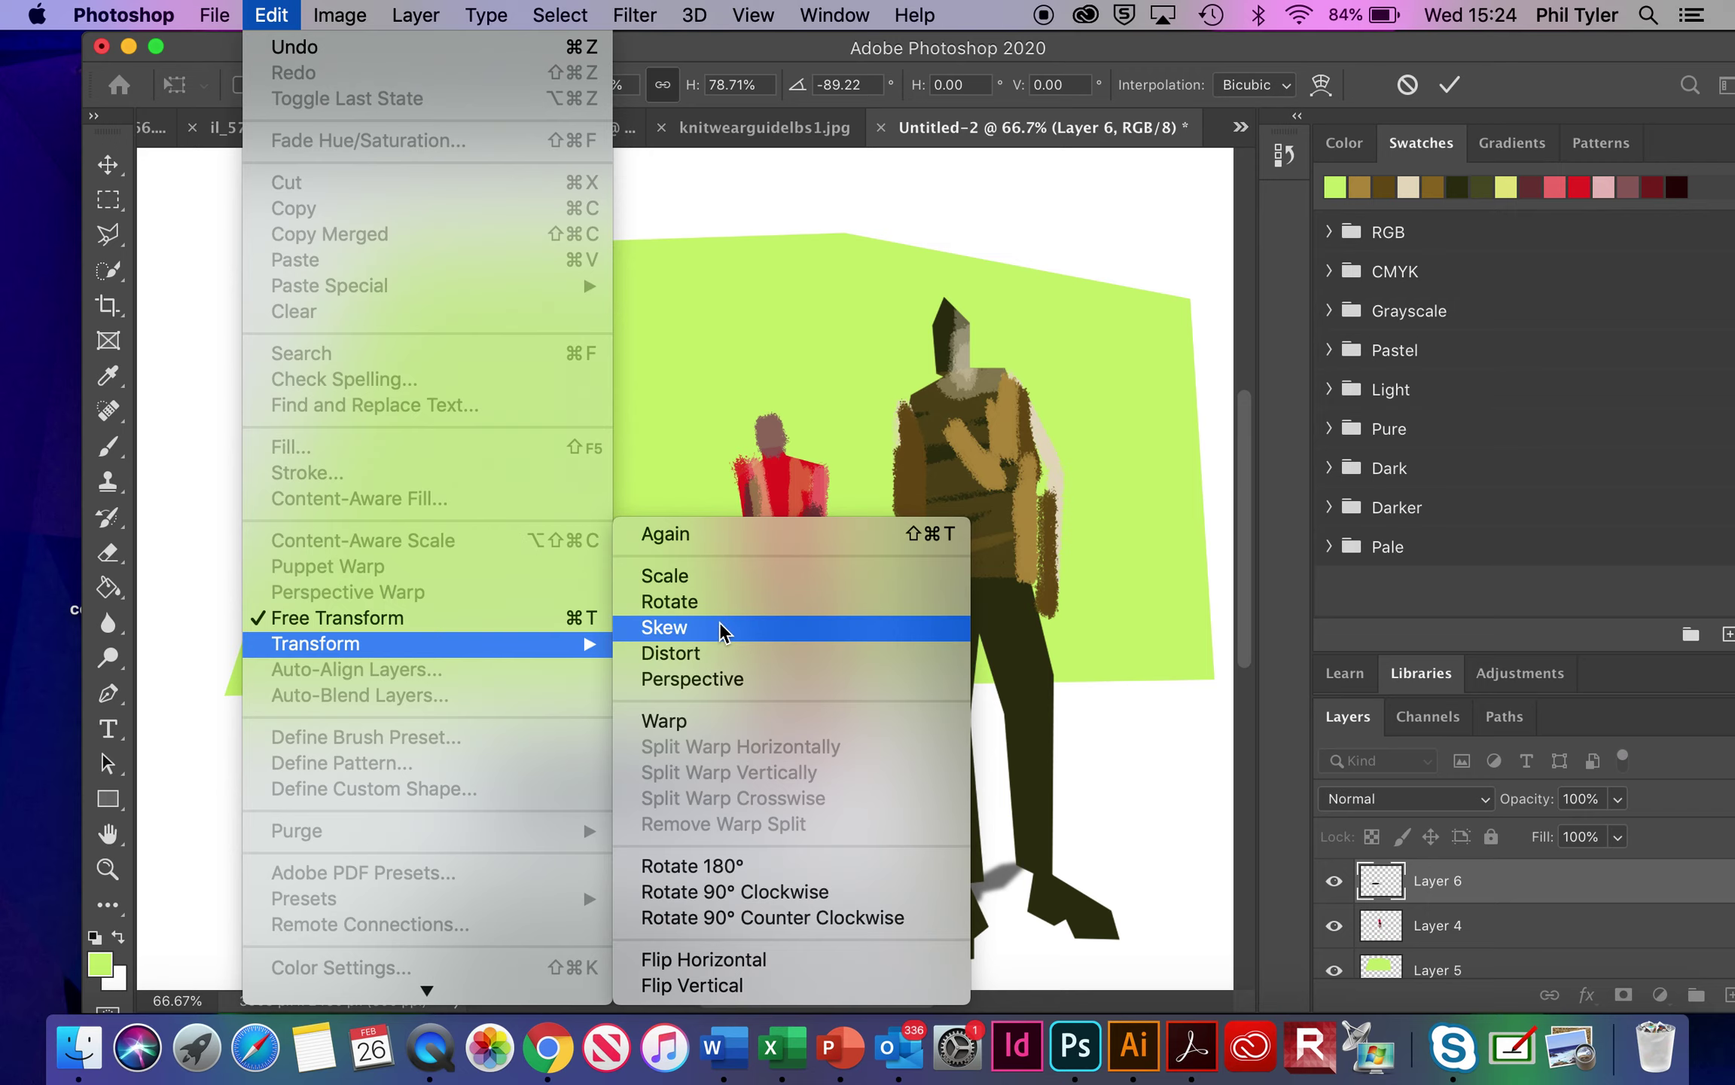
click(720, 720)
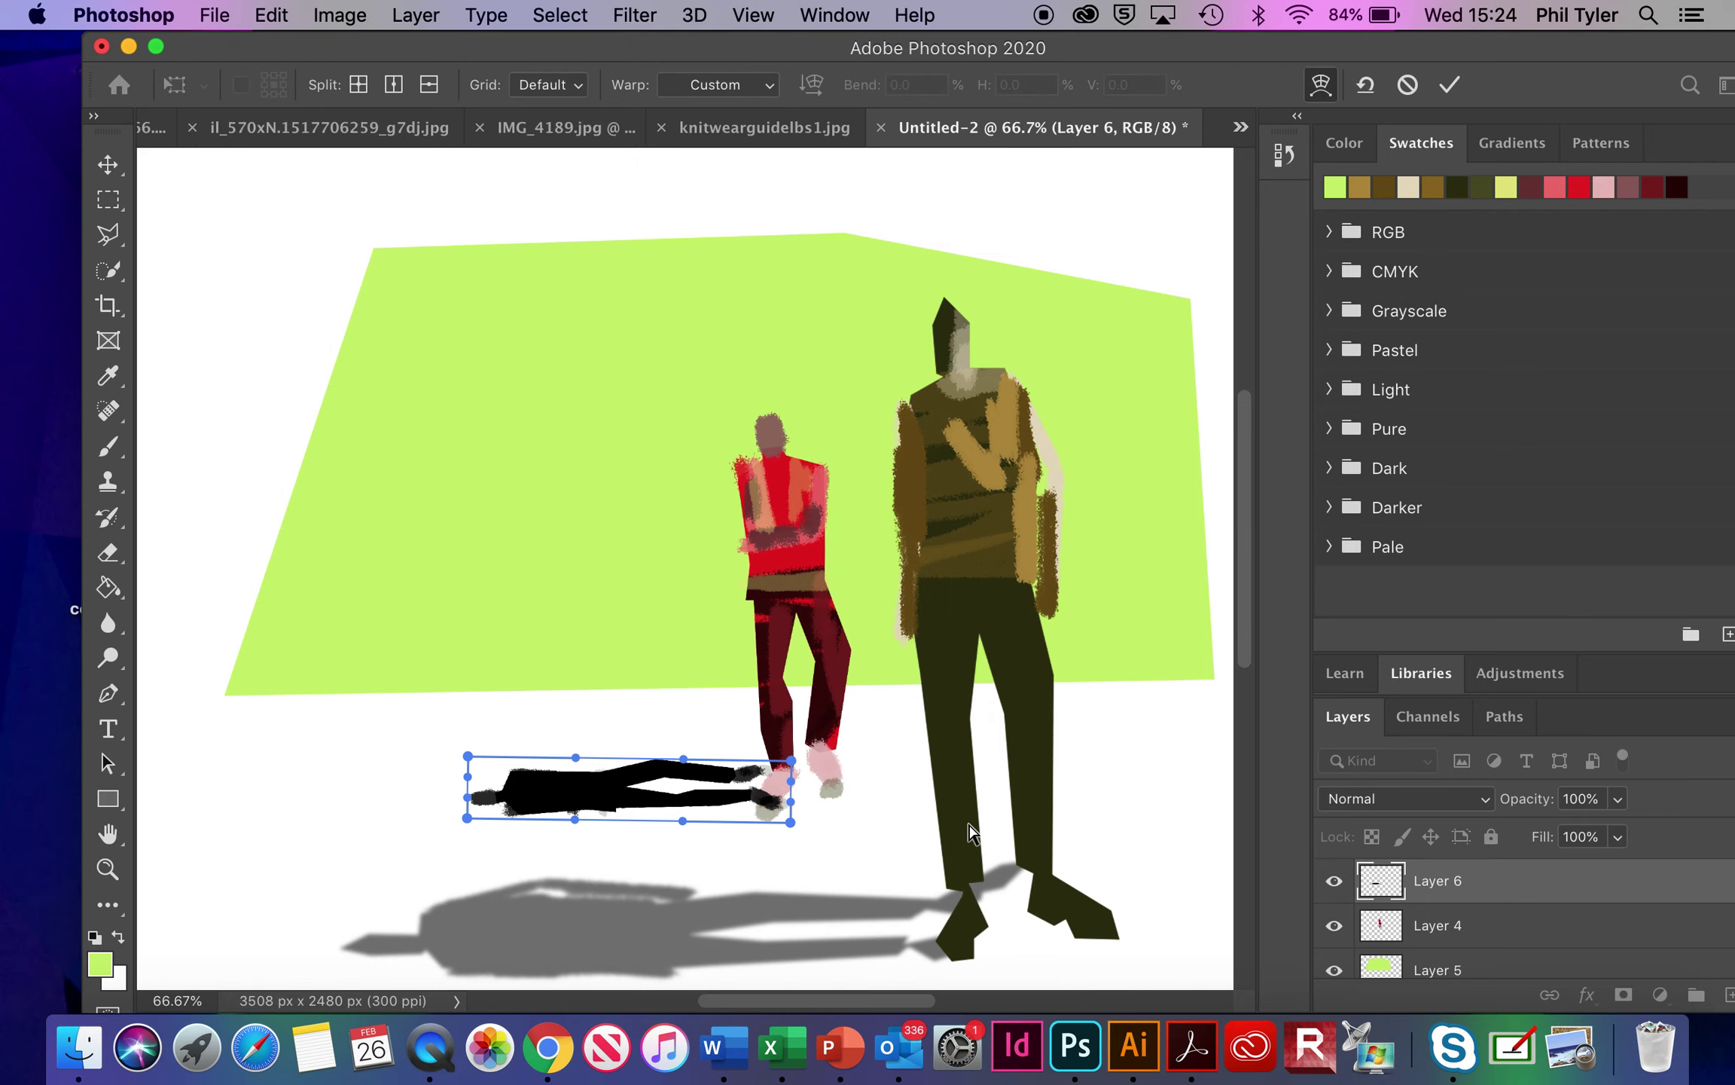
drag(787, 763, 892, 787)
drag(467, 757, 464, 765)
click(108, 164)
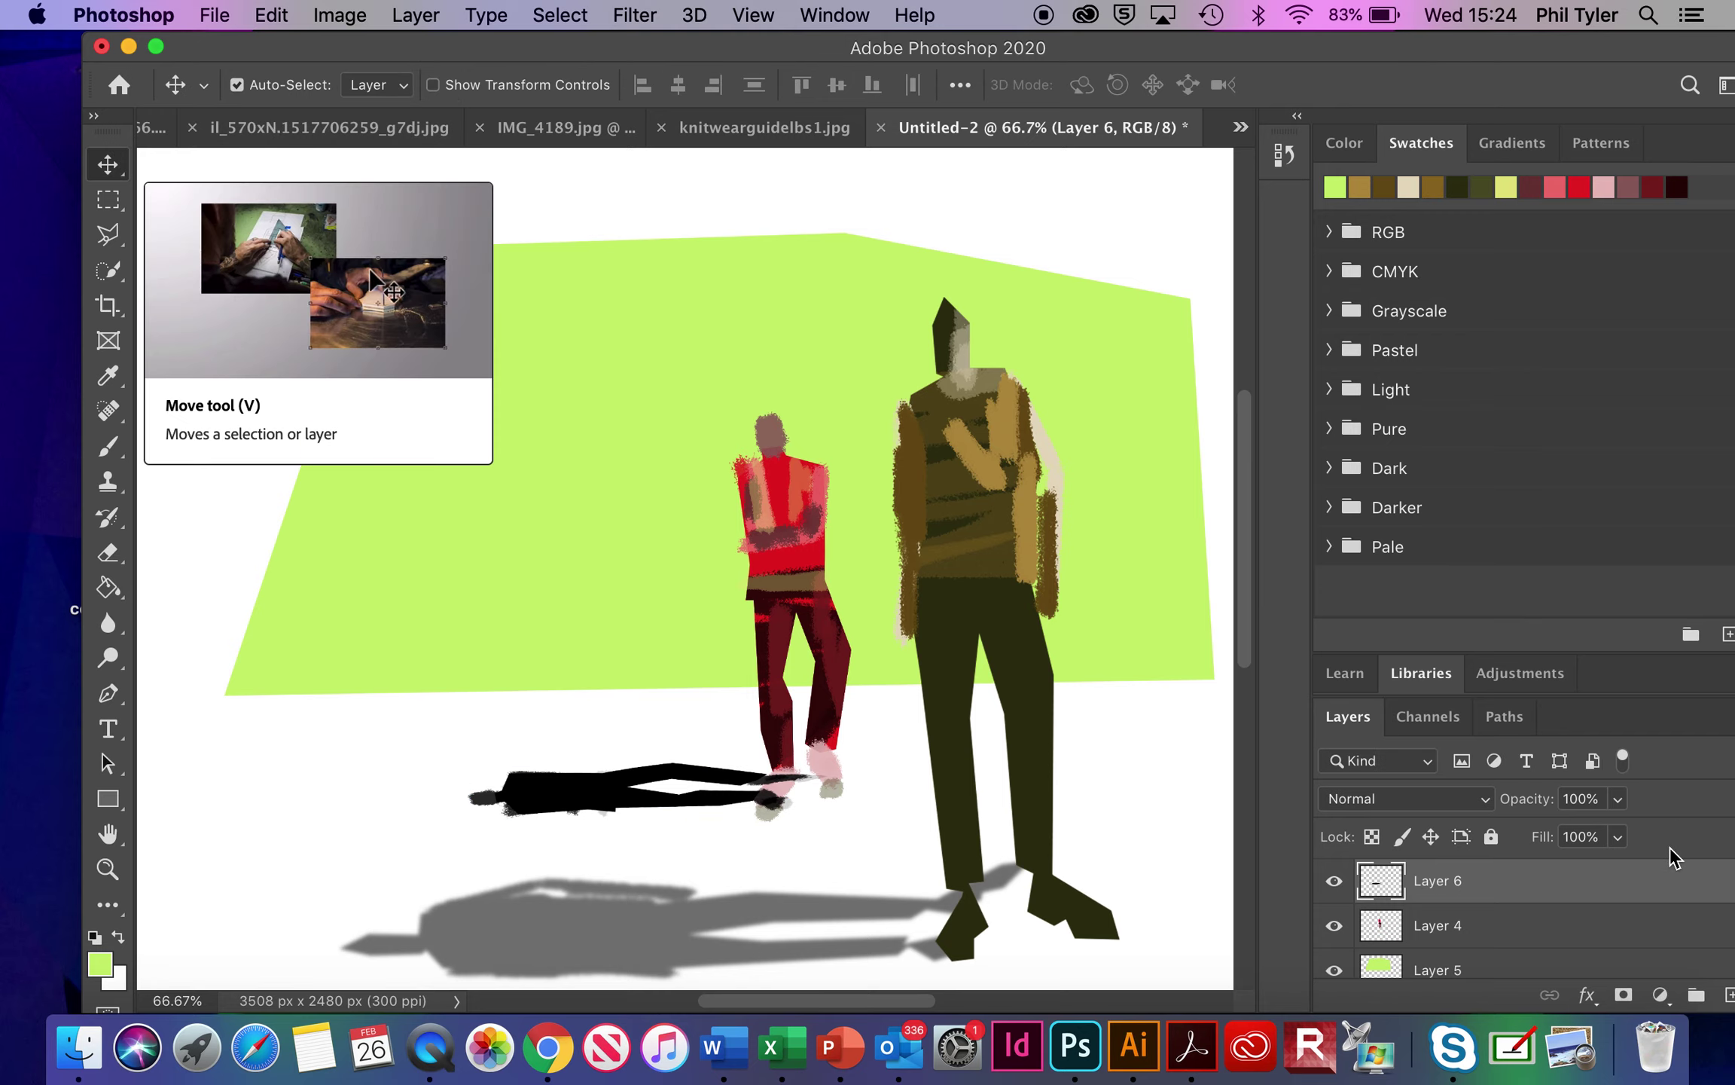
Set the shadow layer's opacity to 64% and stack Layer 4 above it
click(1617, 800)
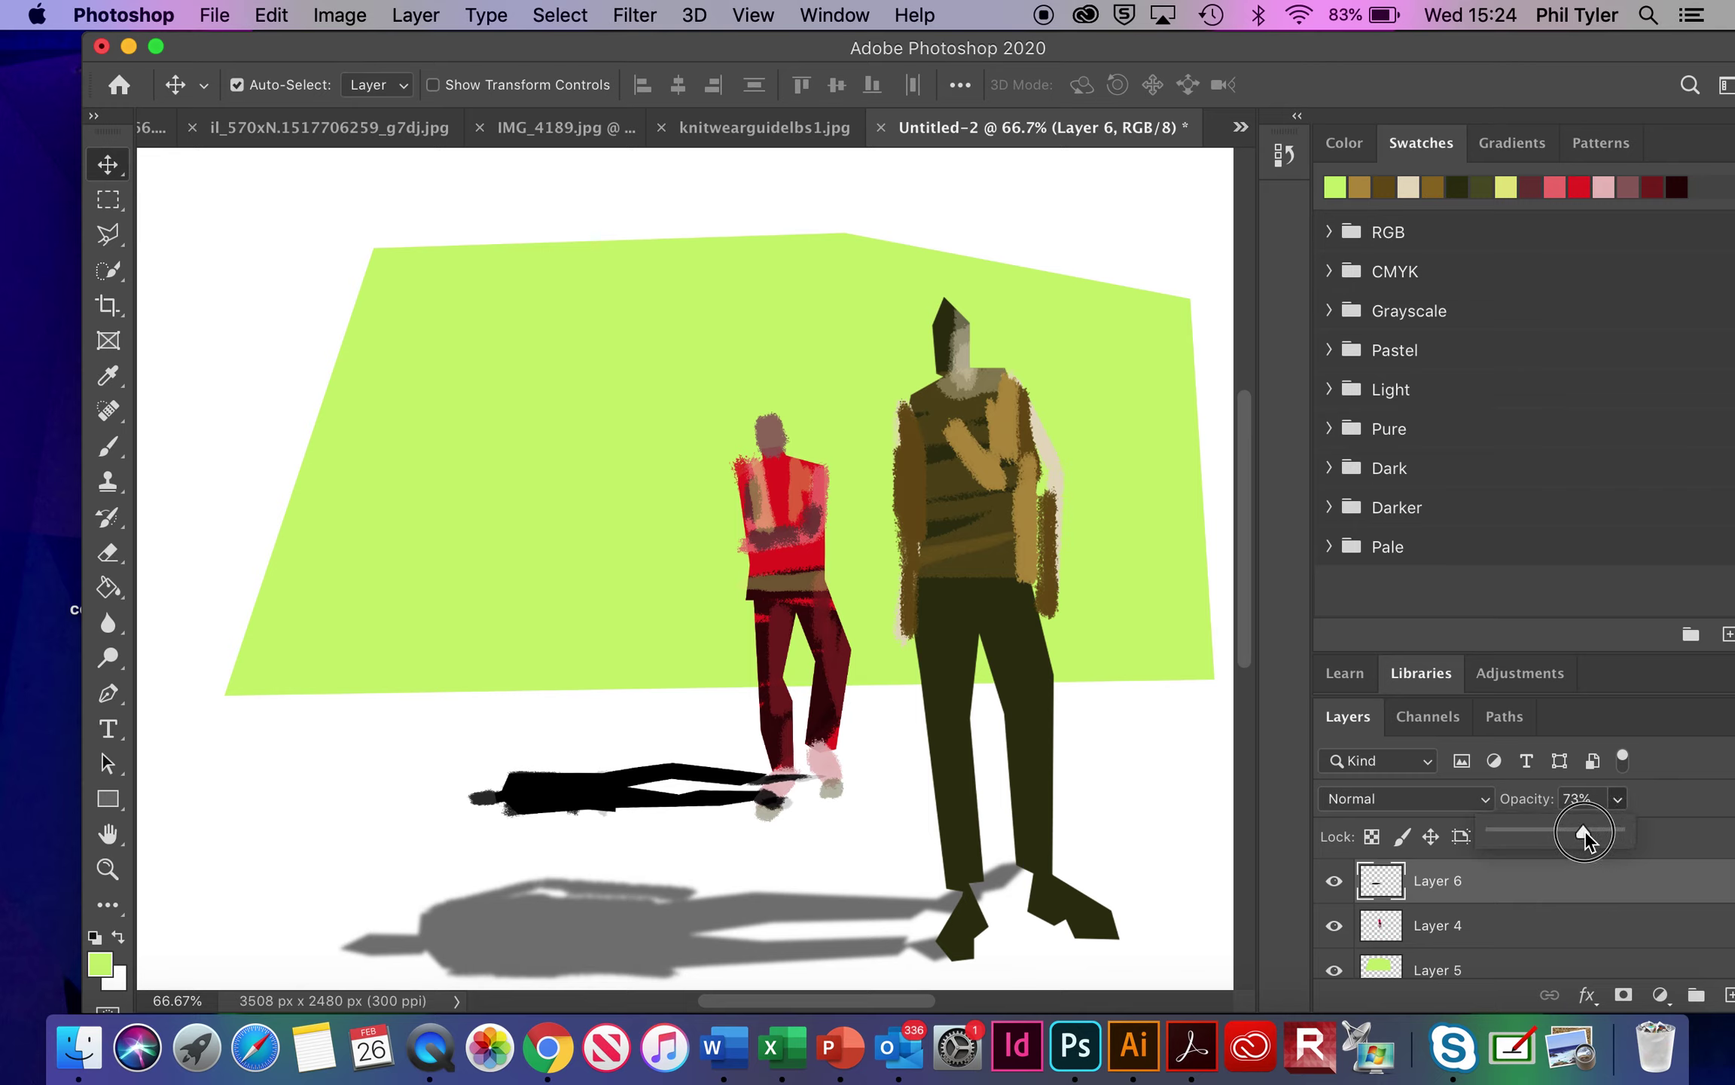
drag(1584, 830, 1574, 829)
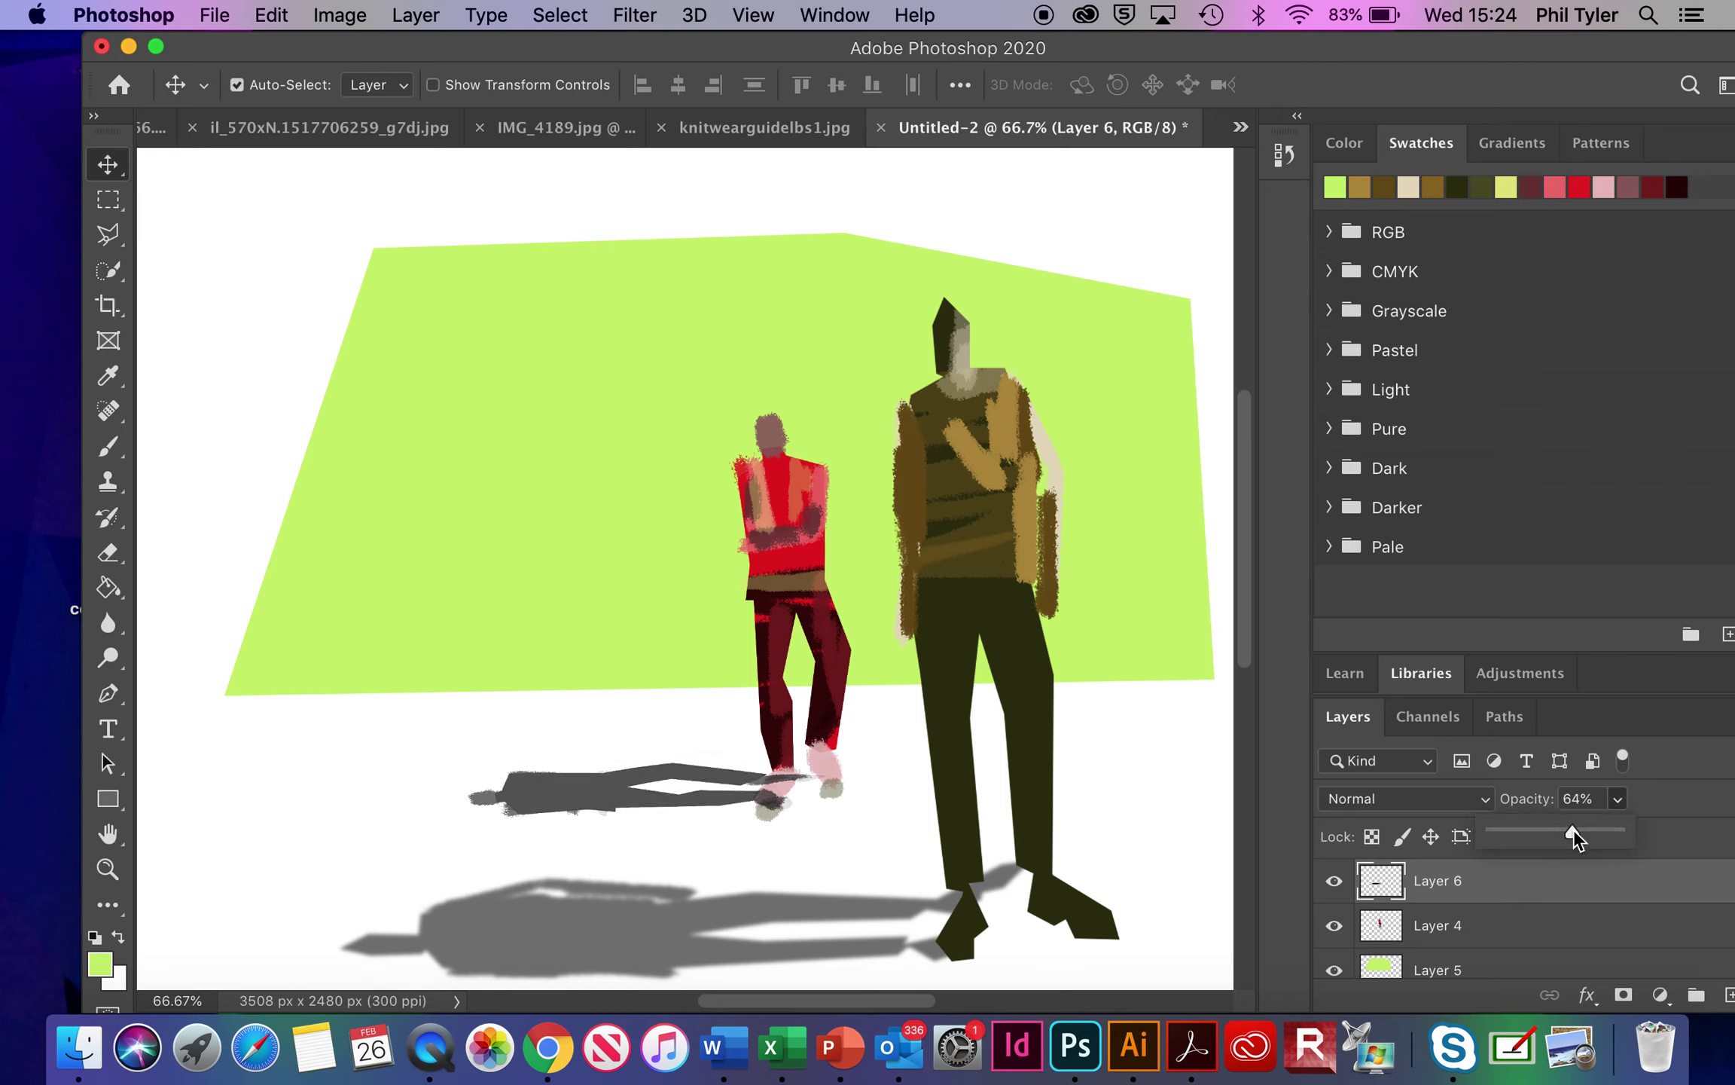
drag(1533, 932, 1523, 870)
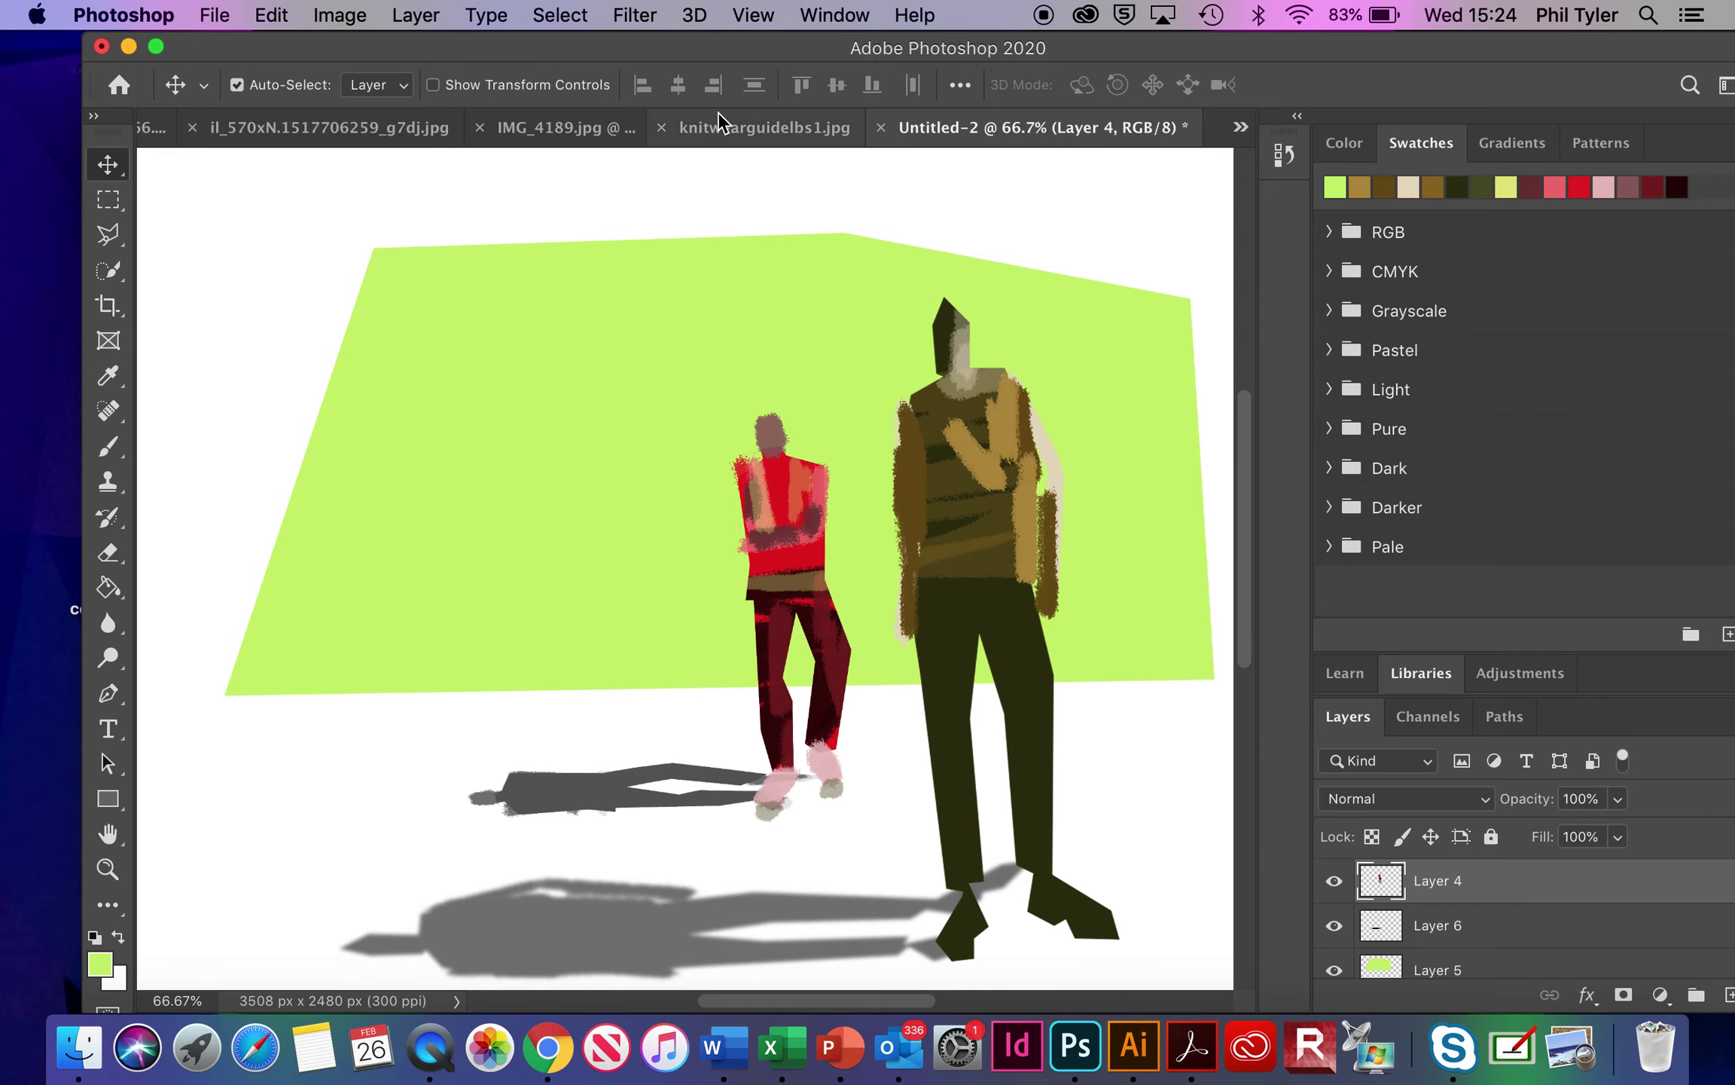
Apply a Gaussian Blur with a 7.6-pixel radius to the red figure on Layer 4
click(640, 17)
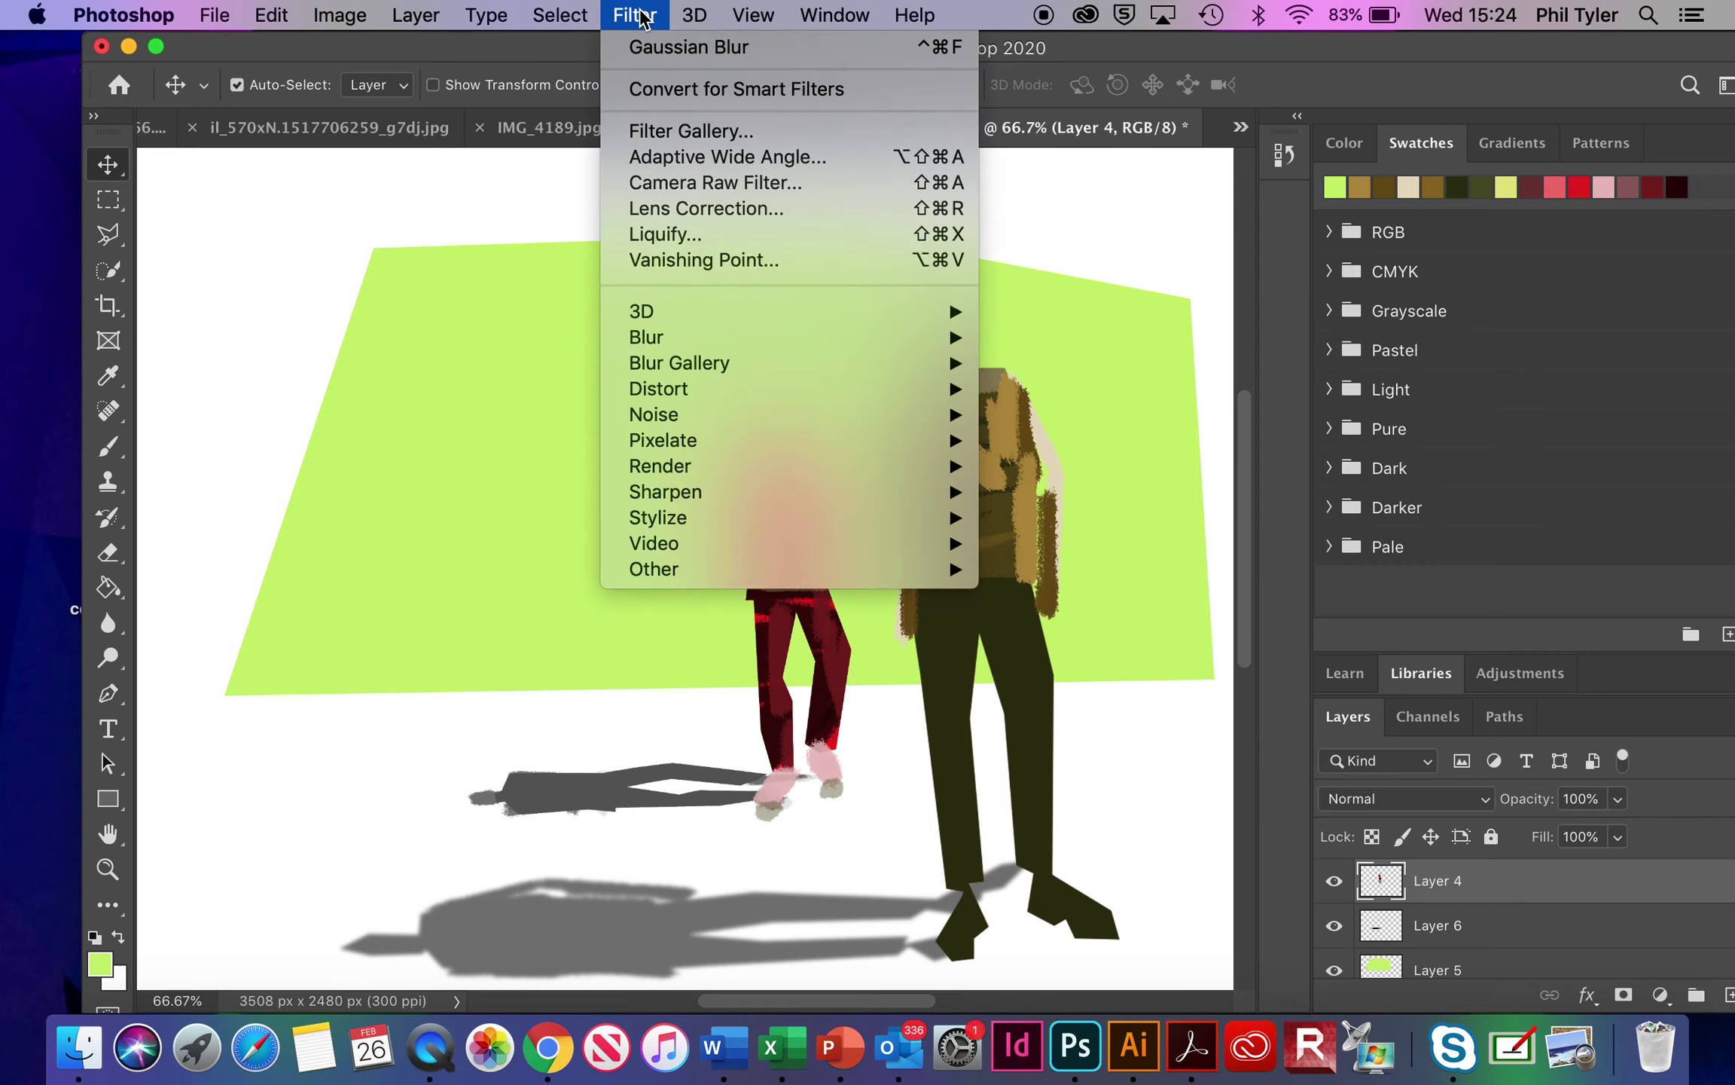
mouse_move(711, 343)
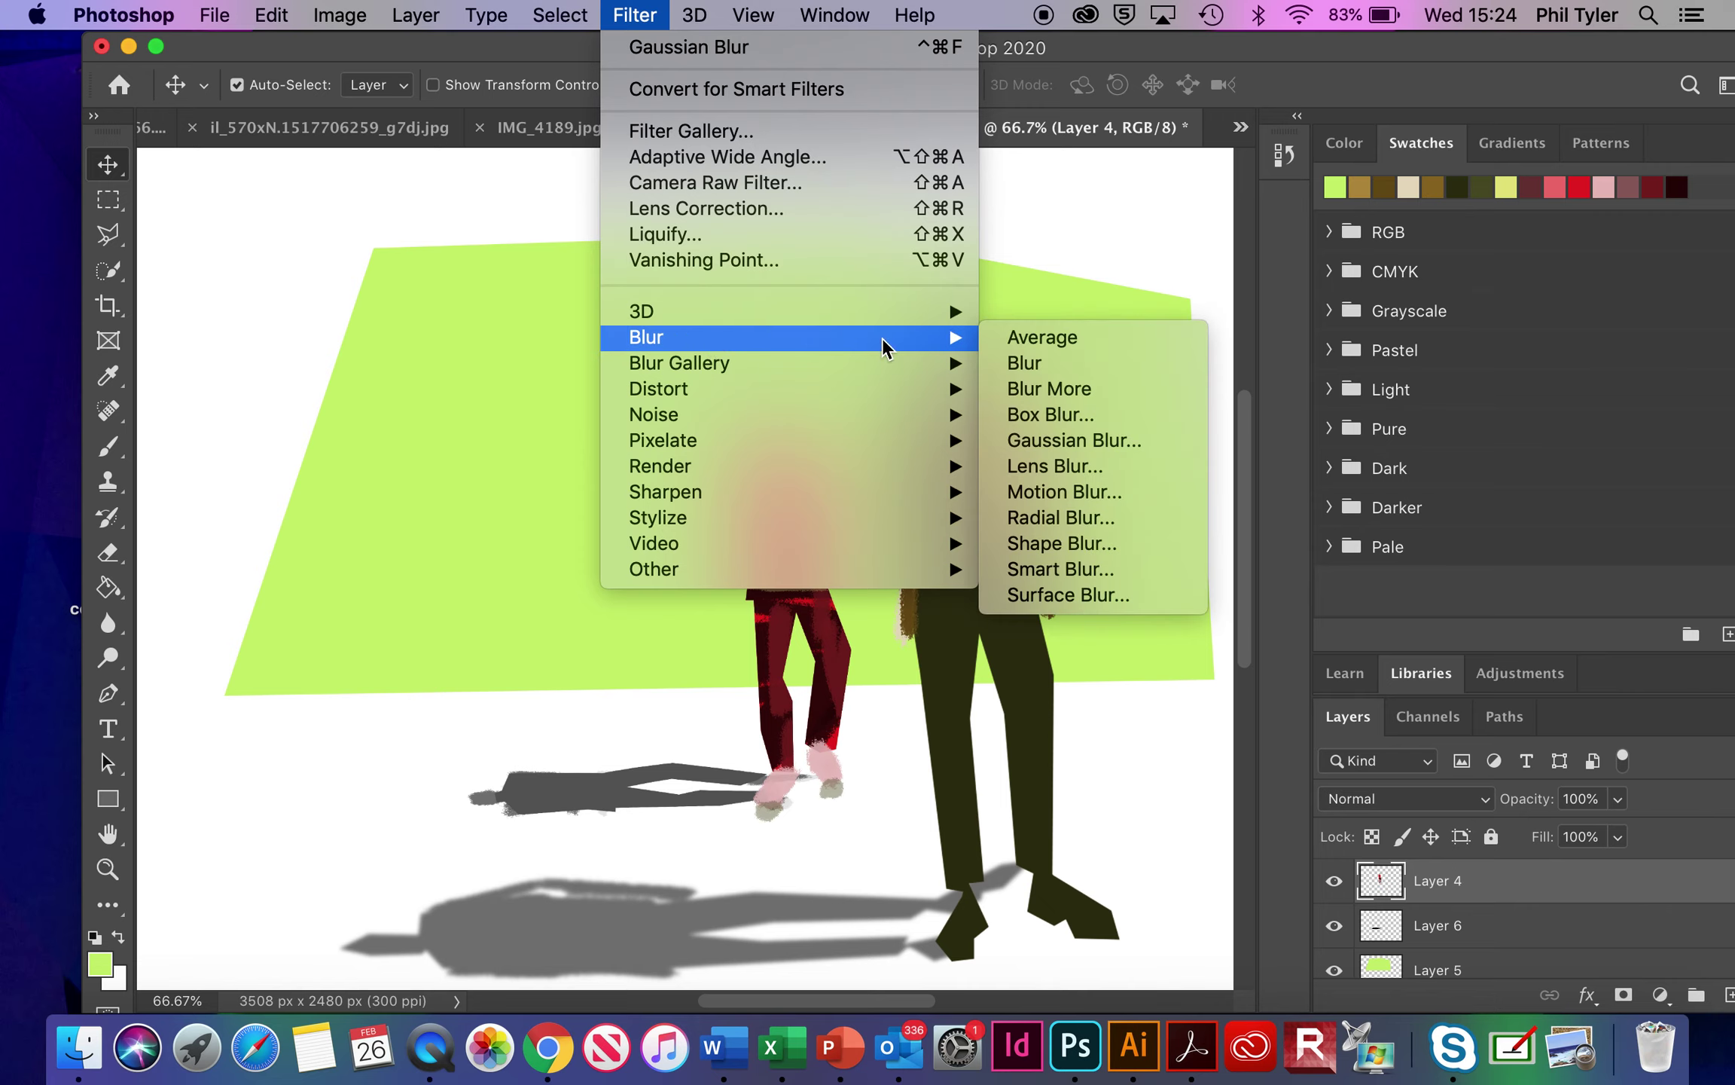
click(1057, 440)
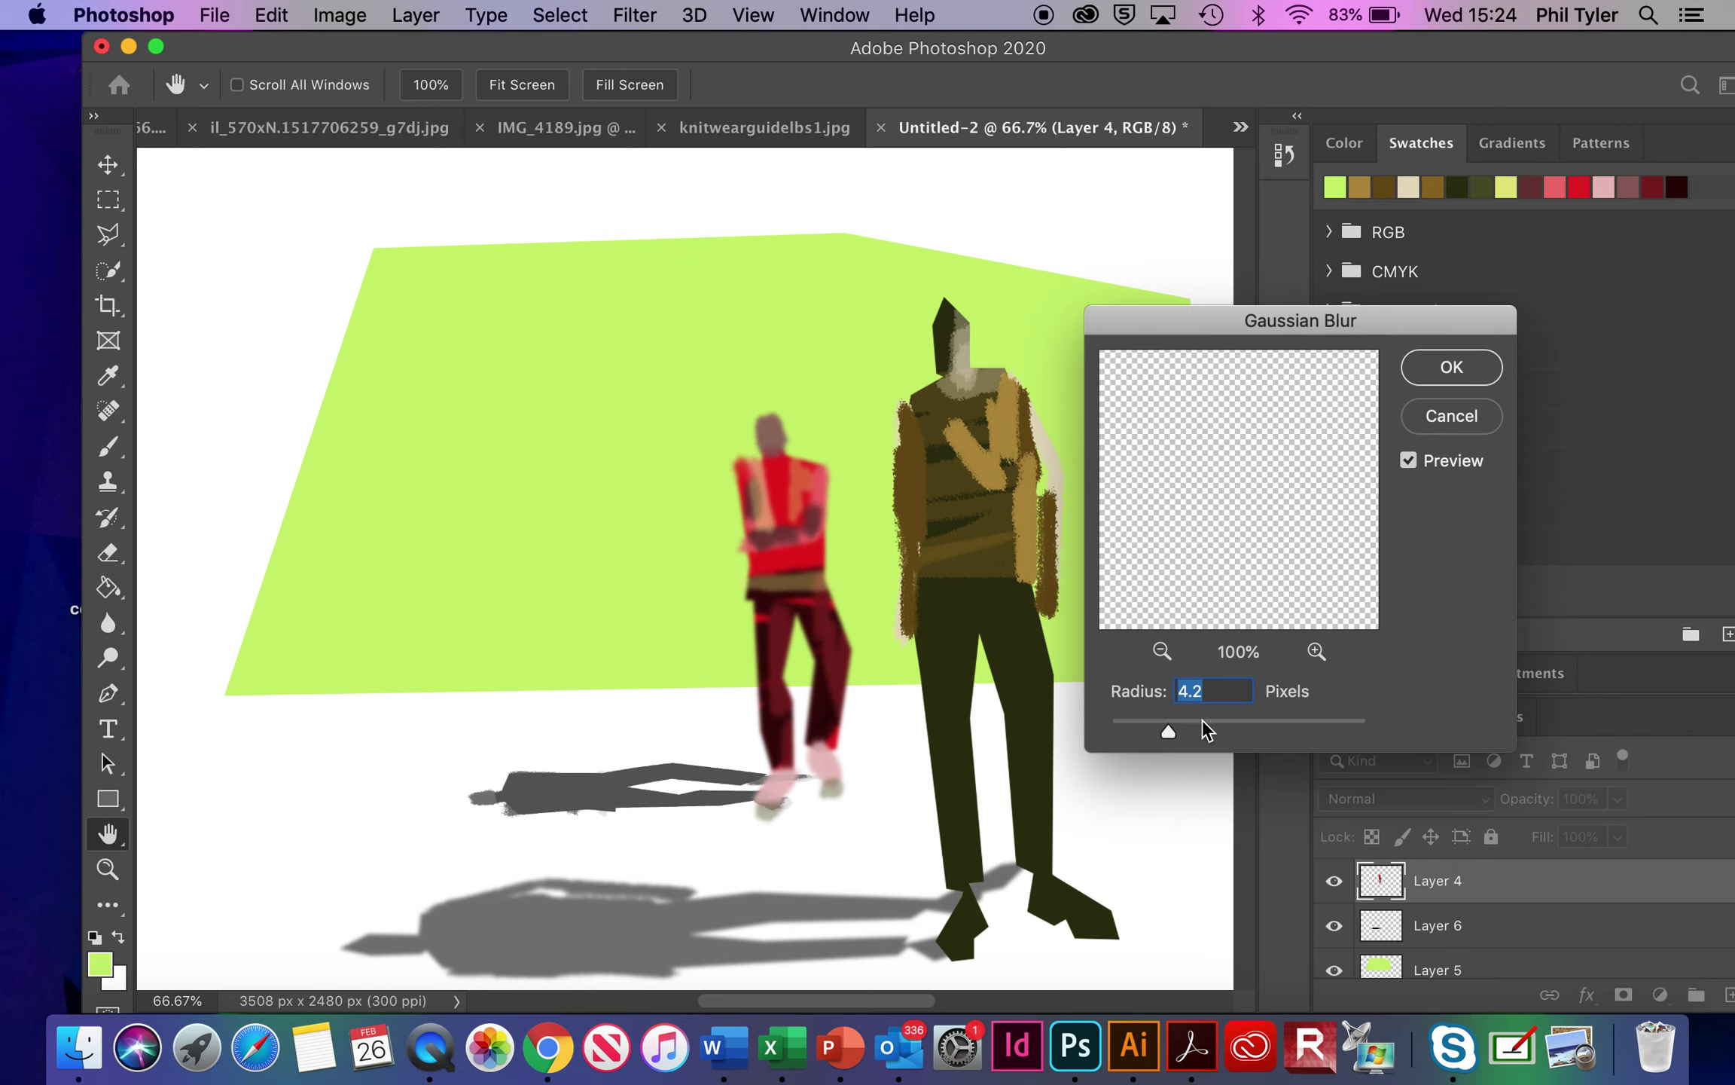
drag(1168, 734, 1195, 737)
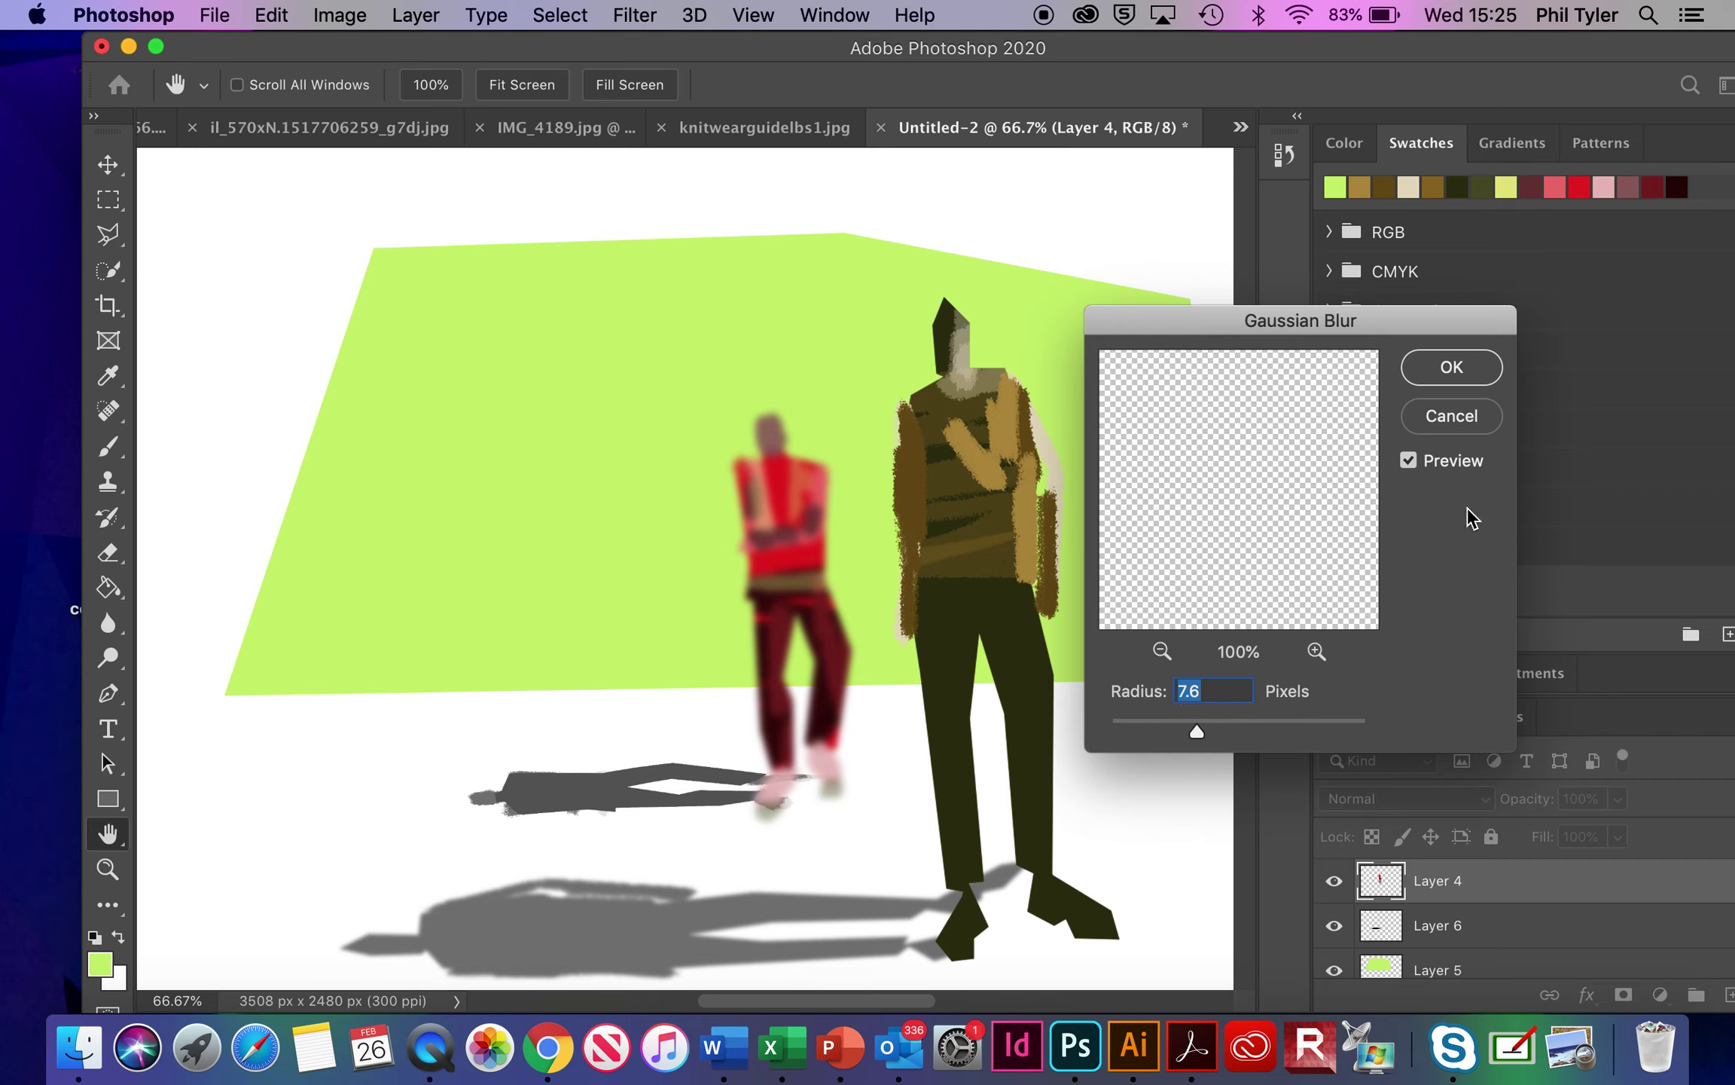
click(1474, 373)
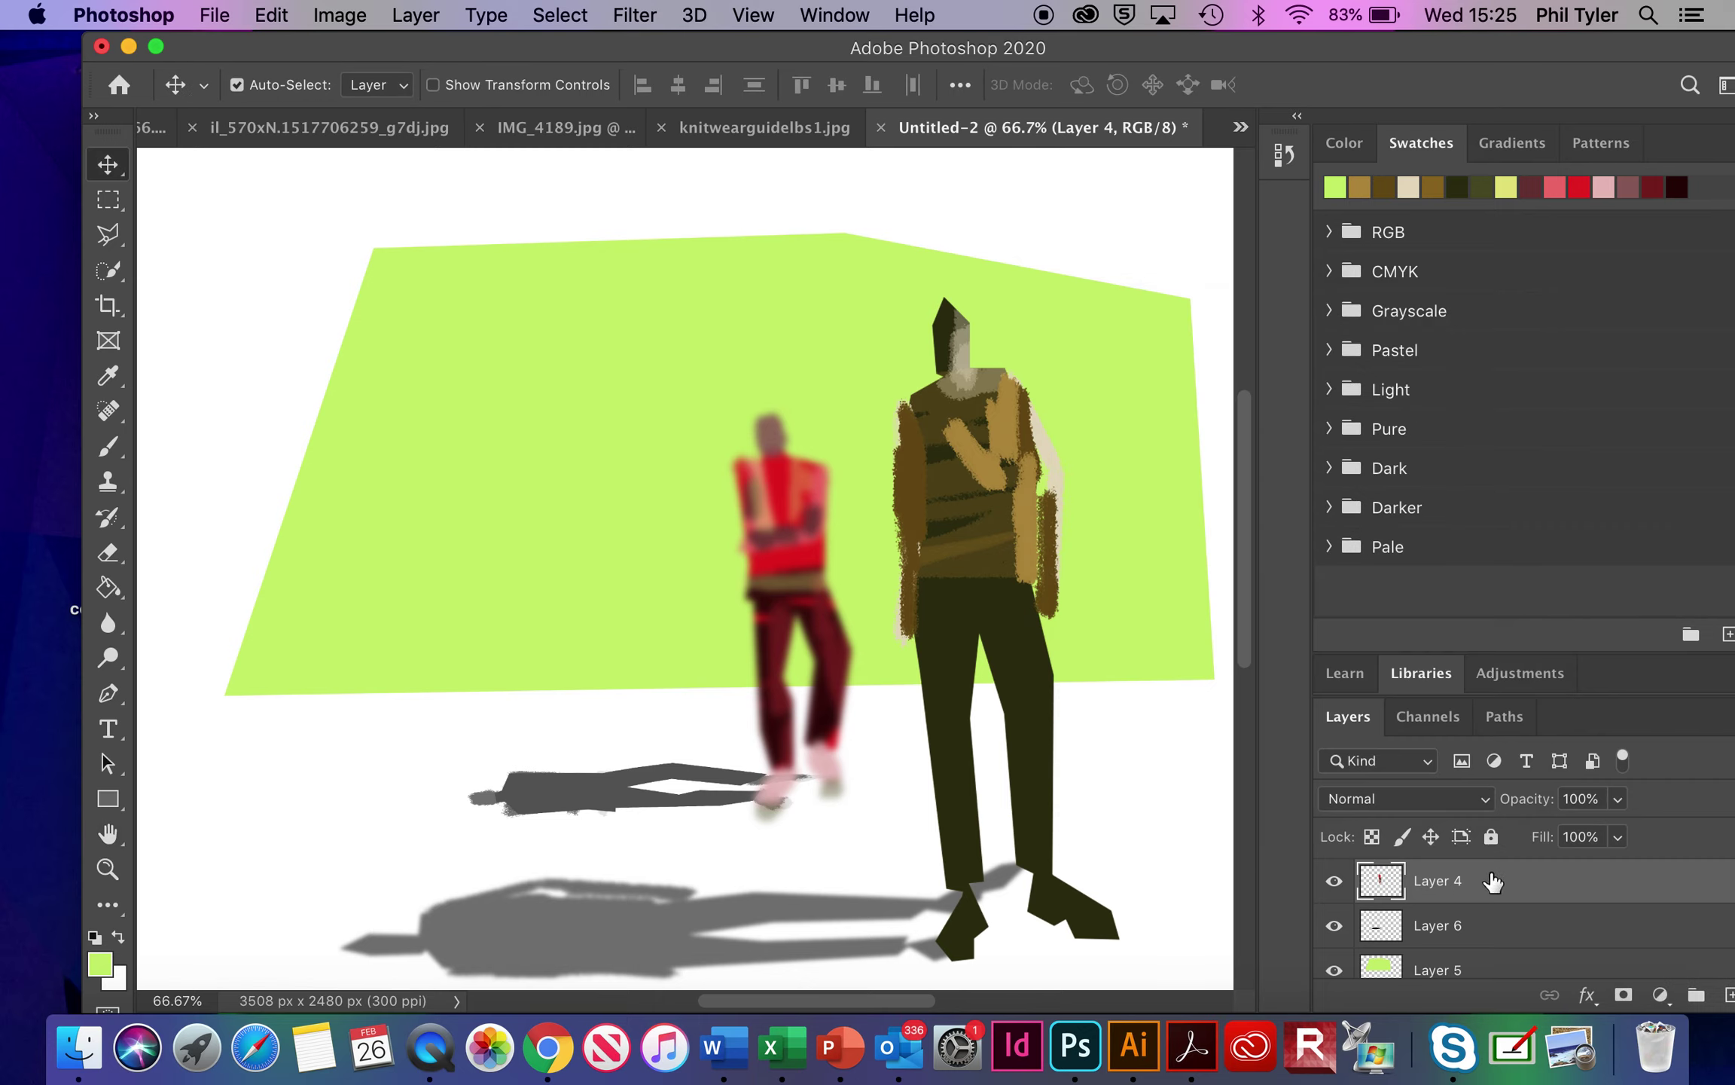
Reapply the same Gaussian Blur to the shadow on Layer 6
click(1471, 923)
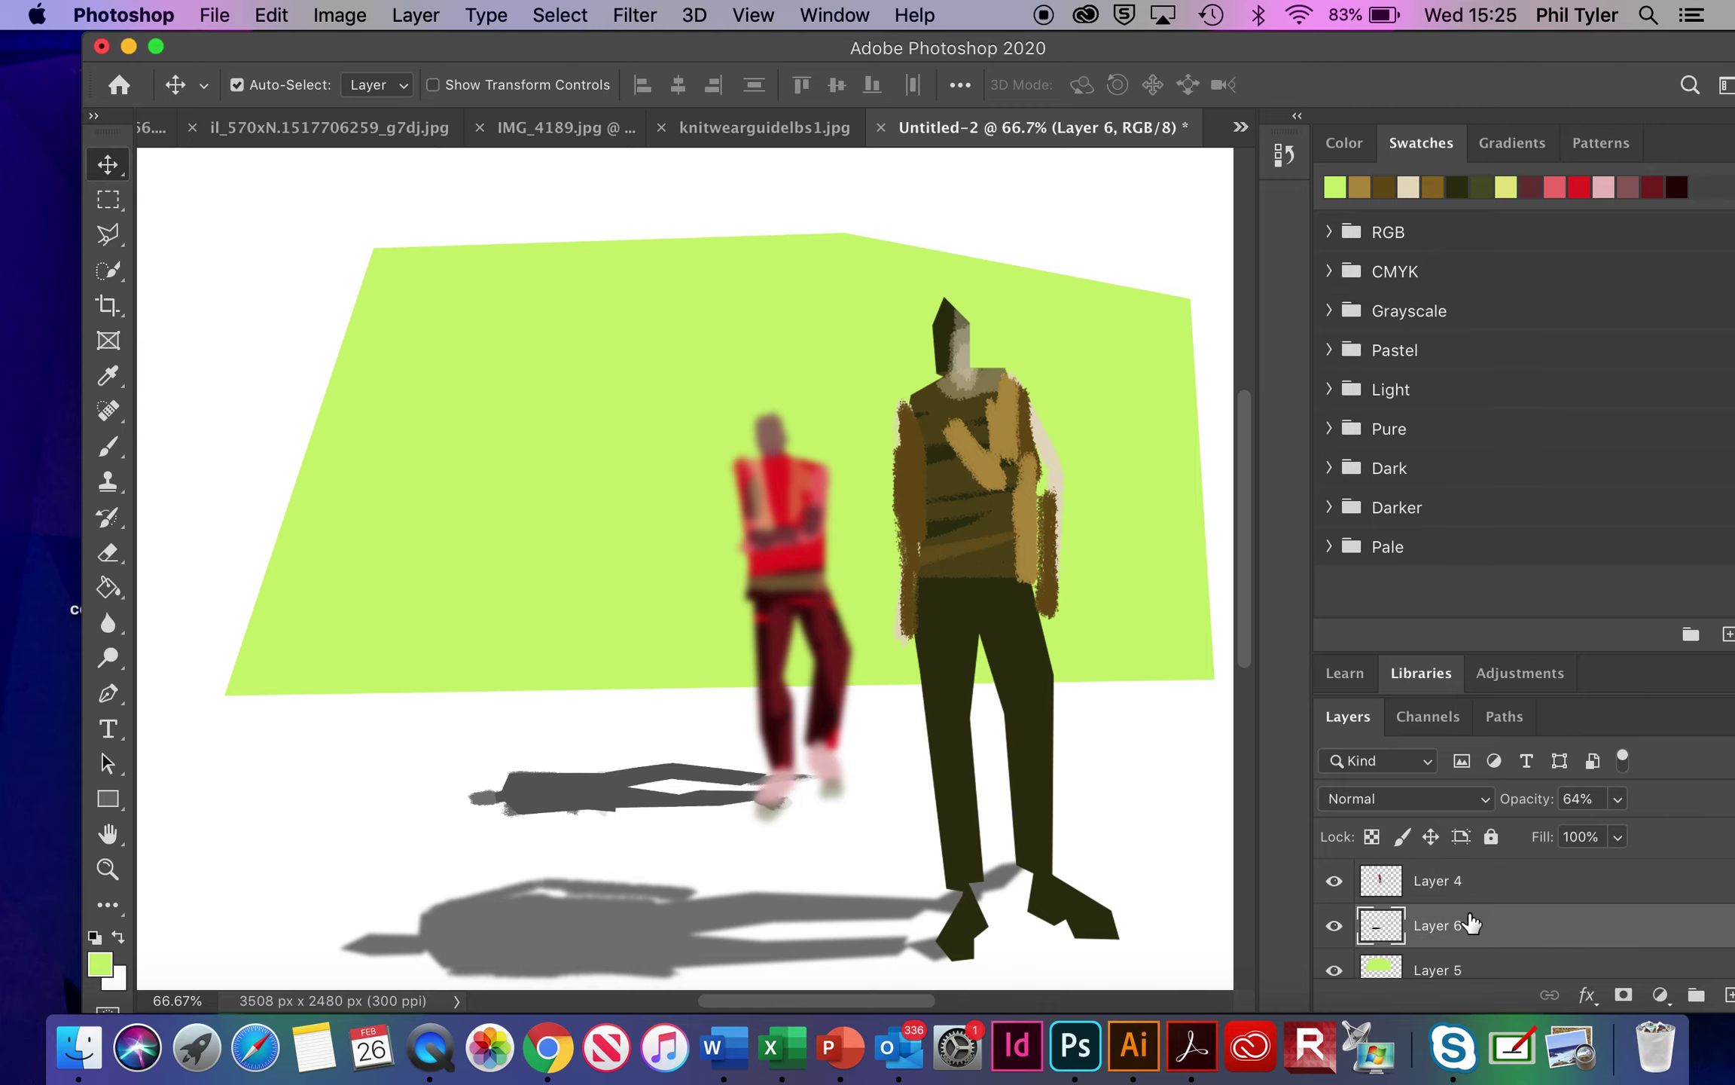
click(704, 19)
mouse_move(635, 15)
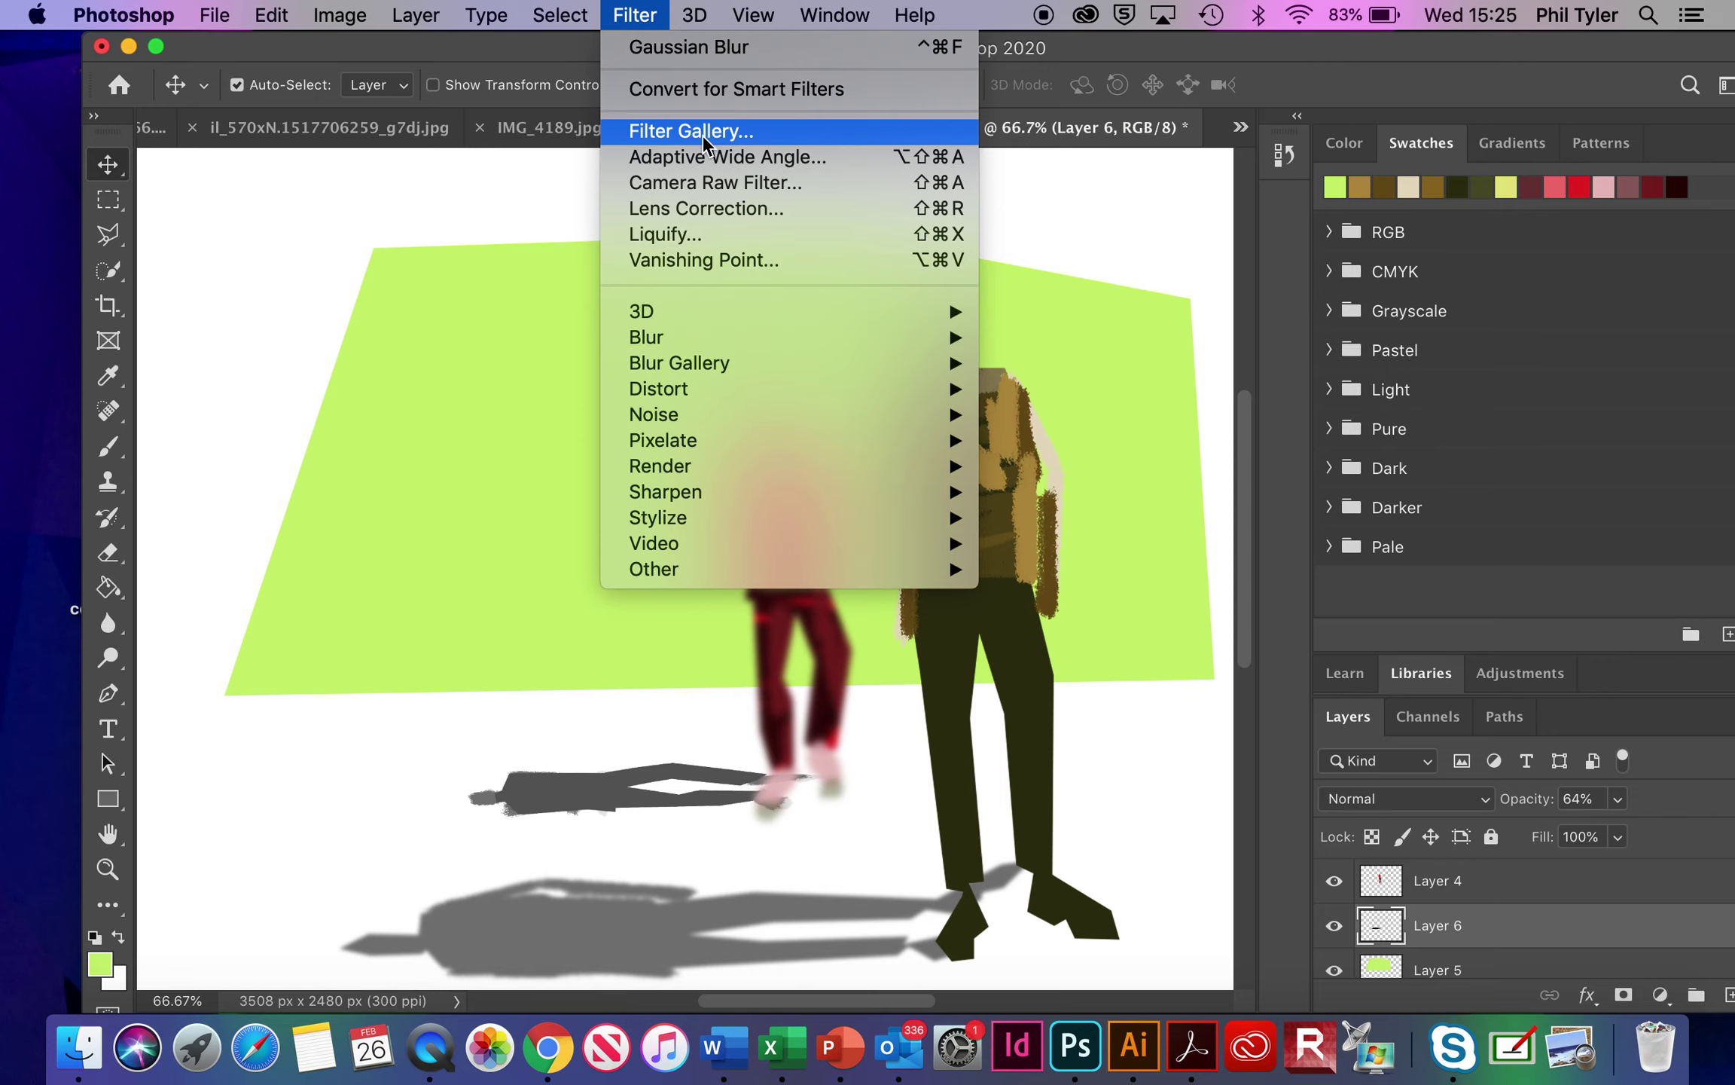
click(705, 47)
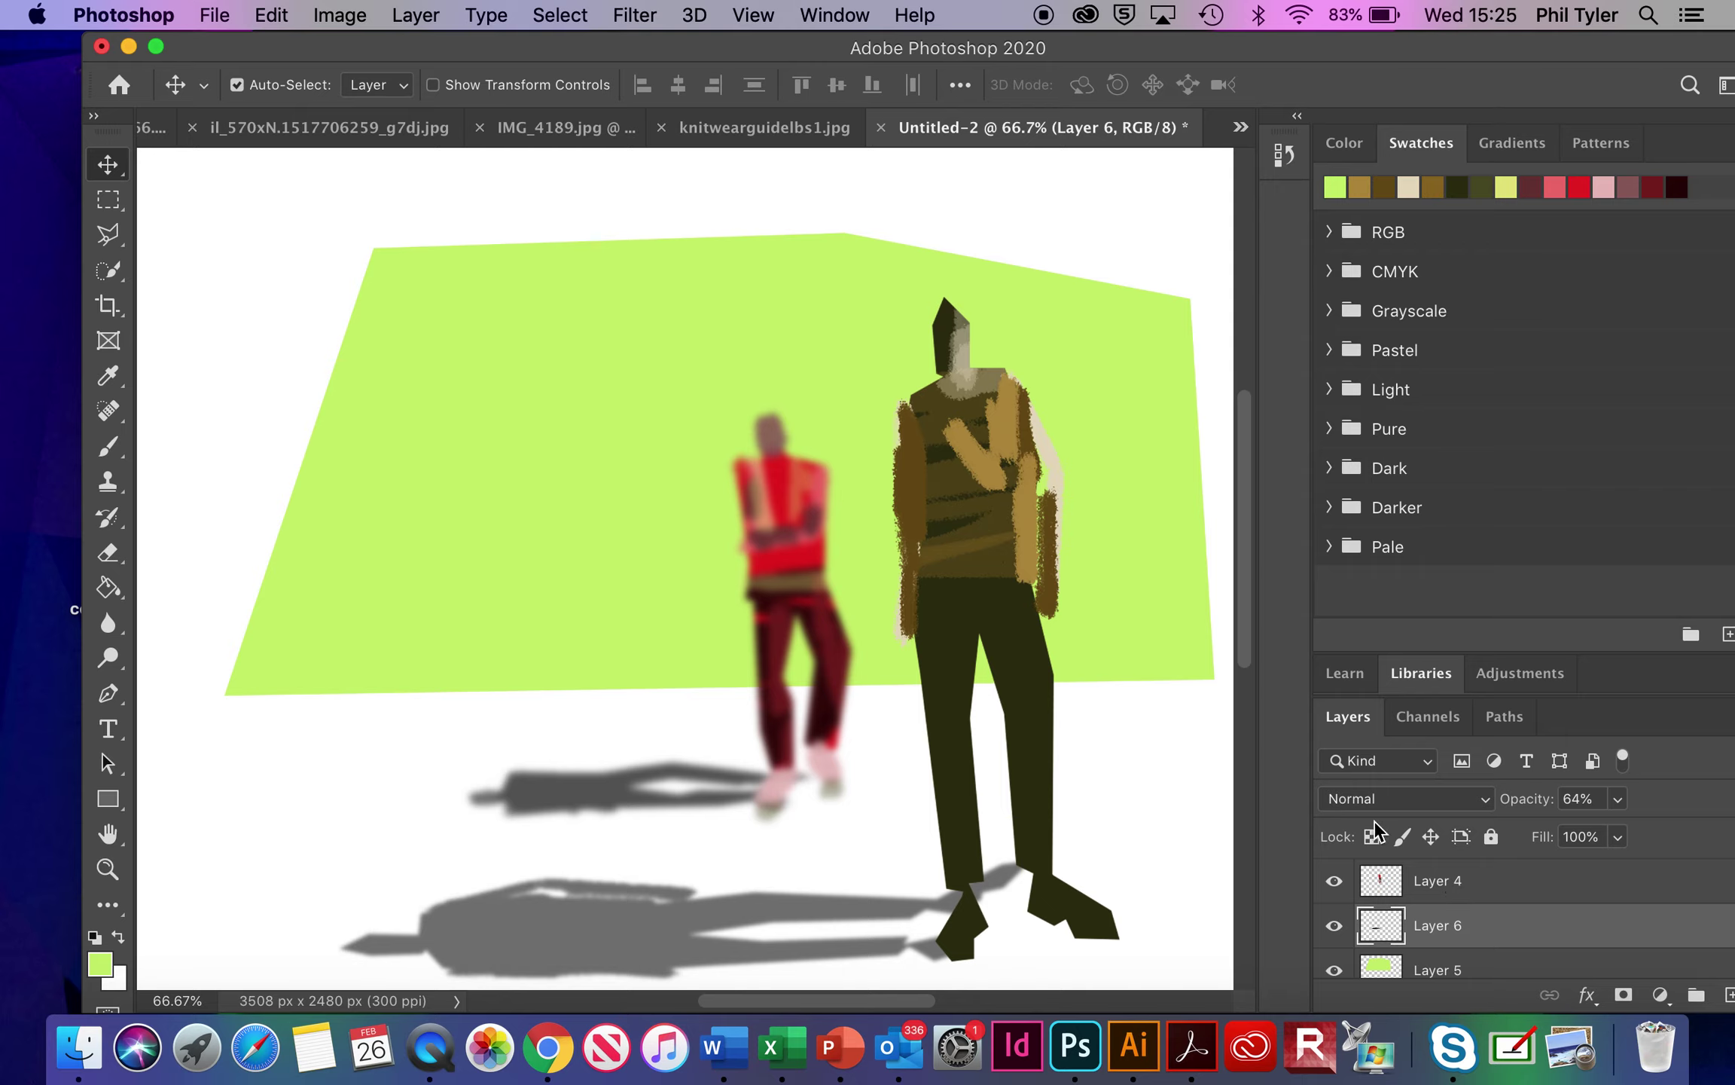
Rename Layer 6 to 'shadow'
double_click(1449, 925)
text(shadow)
key(Return)
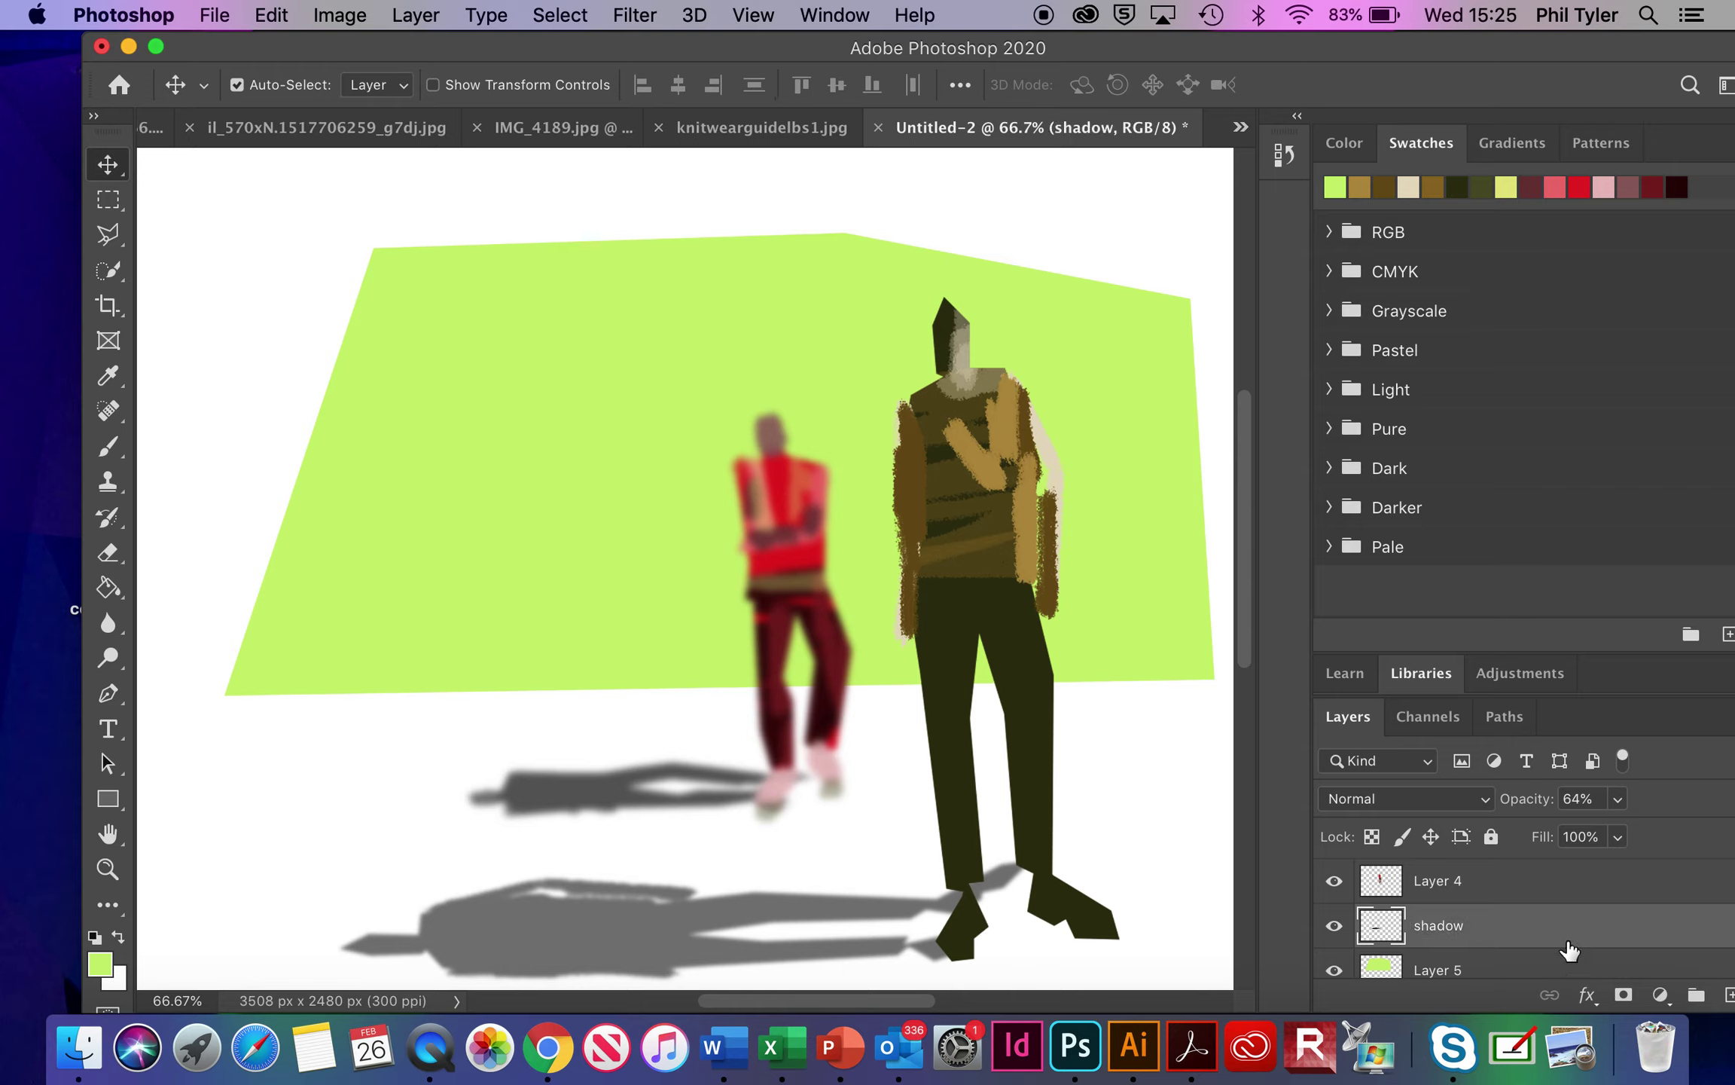